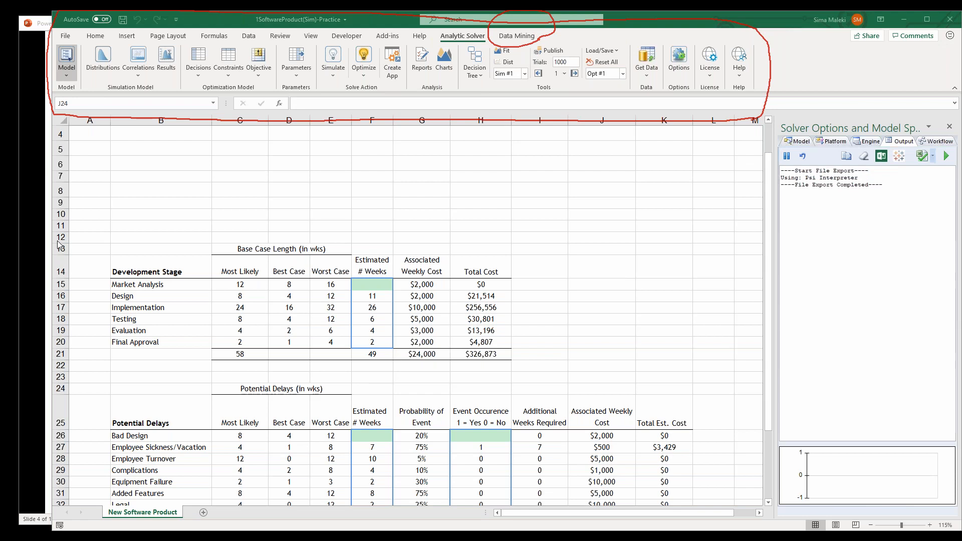
Hide the Solver Options and Model Specifications pane, and display it again beside the worksheet
{"action": "left_click", "coordinate": [63, 56]}
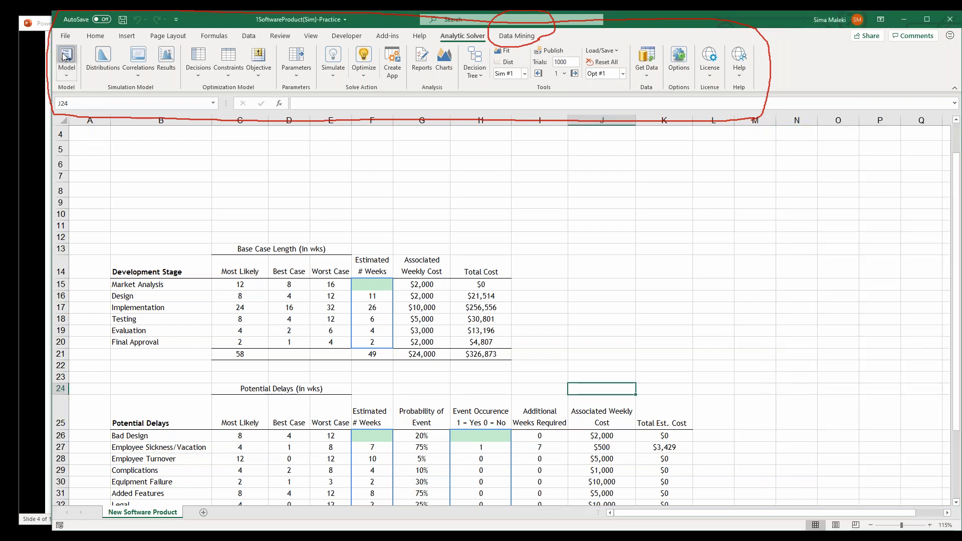
{"action": "left_click", "coordinate": [63, 57]}
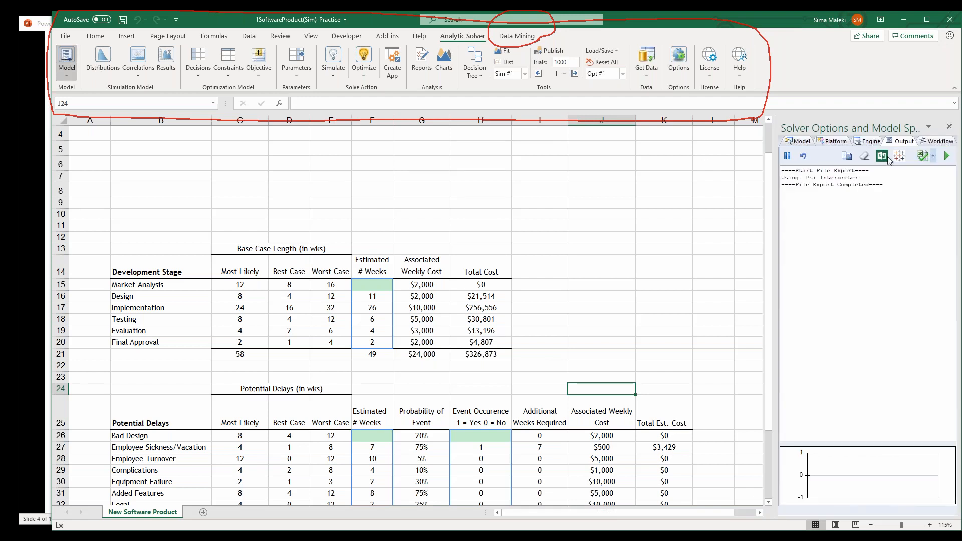
{"action": "left_click", "coordinate": [815, 182]}
{"action": "mouse_move", "coordinate": [774, 125]}
{"action": "left_mouse_down"}
{"action": "mouse_move", "coordinate": [756, 431]}
{"action": "mouse_move", "coordinate": [776, 450]}
{"action": "left_mouse_up"}
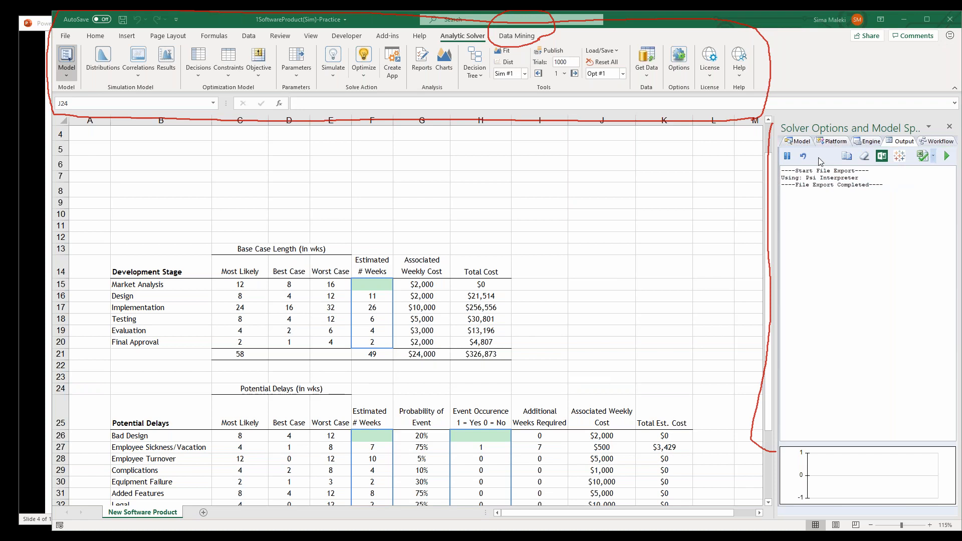
Review the Model command's options for refreshing, dimensions, cubes, reductions and cube results without applying any
{"action": "left_click", "coordinate": [66, 75]}
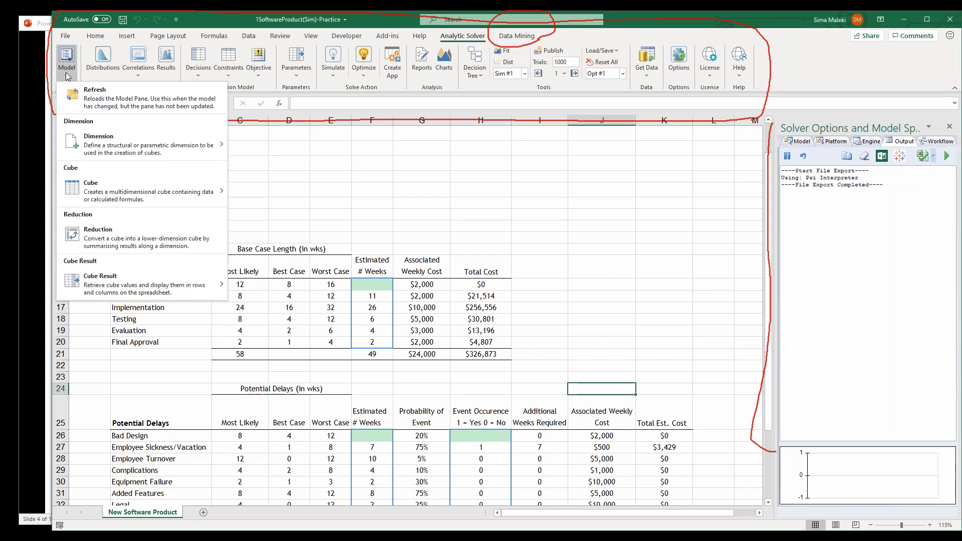
{"action": "left_click", "coordinate": [244, 88]}
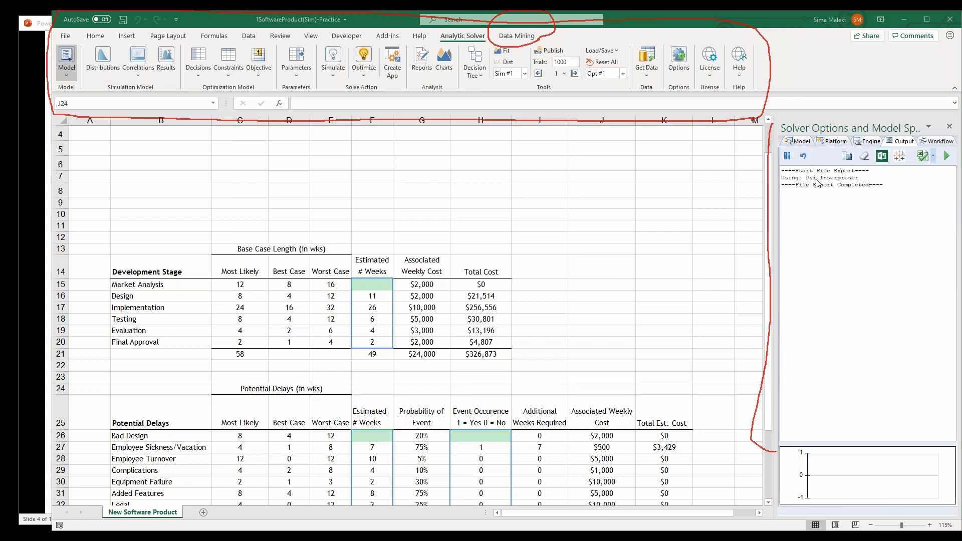
{"action": "mouse_move", "coordinate": [208, 146]}
{"action": "left_mouse_down"}
{"action": "mouse_move", "coordinate": [70, 131]}
{"action": "mouse_move", "coordinate": [72, 44]}
{"action": "mouse_move", "coordinate": [173, 36]}
{"action": "mouse_move", "coordinate": [193, 143]}
{"action": "mouse_move", "coordinate": [206, 146]}
{"action": "left_mouse_up"}
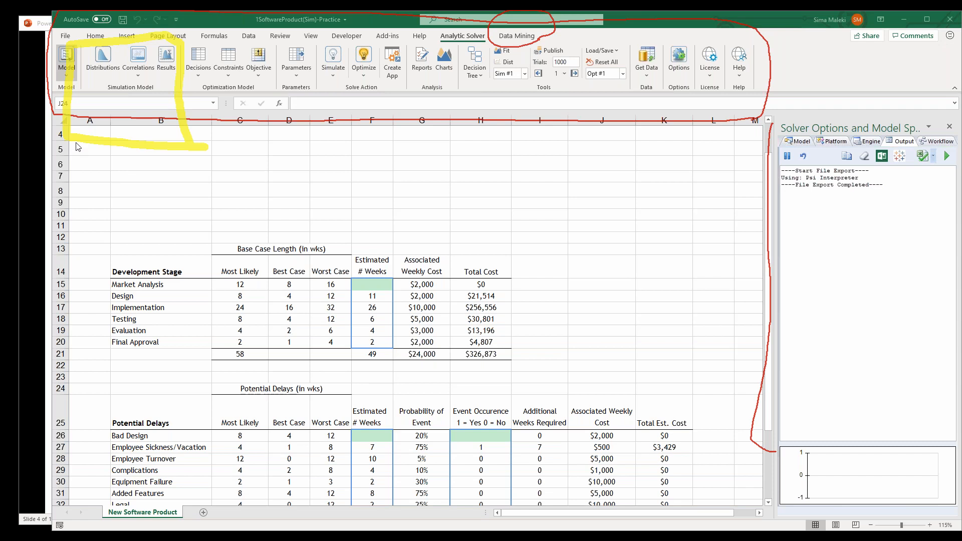
Browse the Analytic Solver distribution gallery through the Advanced, Exotic, Discrete and Custom categories
{"action": "left_click", "coordinate": [103, 63]}
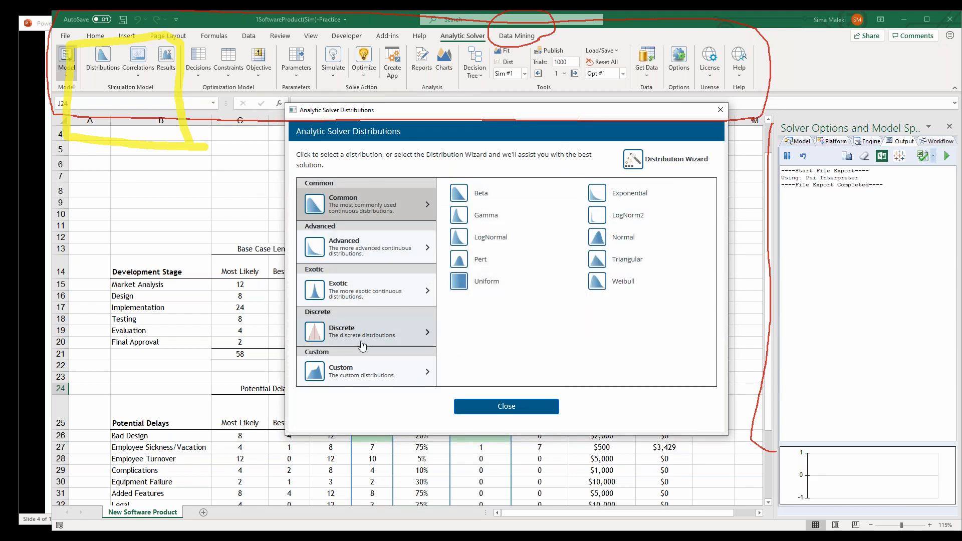
{"action": "left_click", "coordinate": [356, 249]}
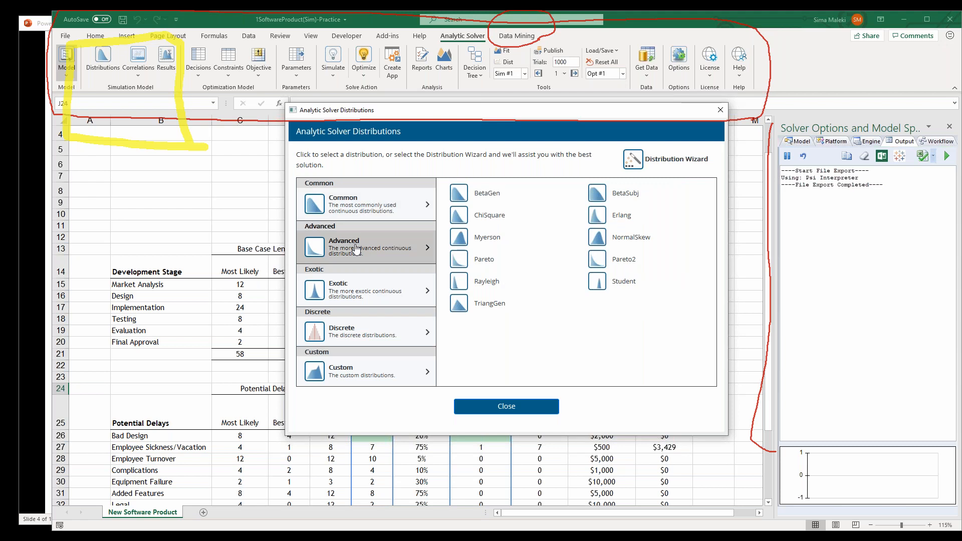
{"action": "left_click", "coordinate": [367, 295]}
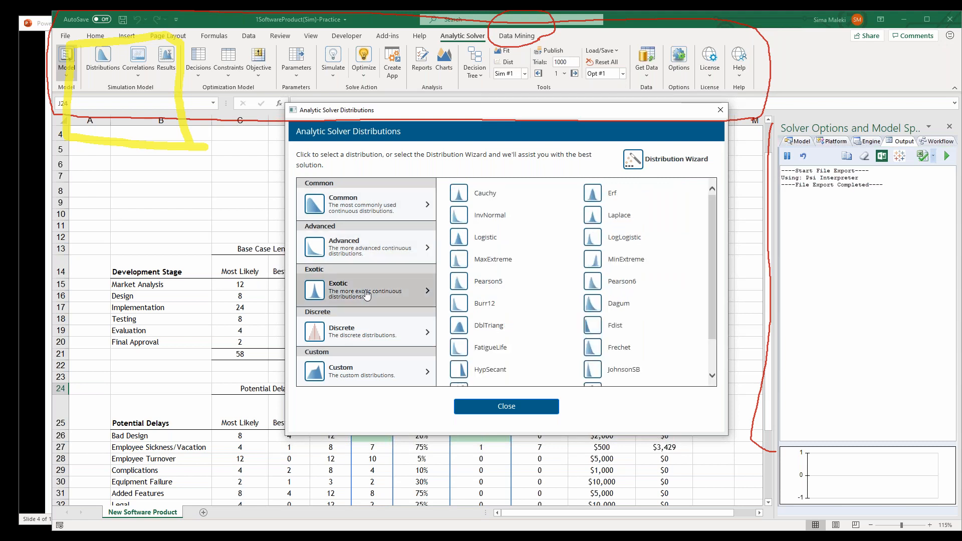
{"action": "left_click", "coordinate": [368, 330]}
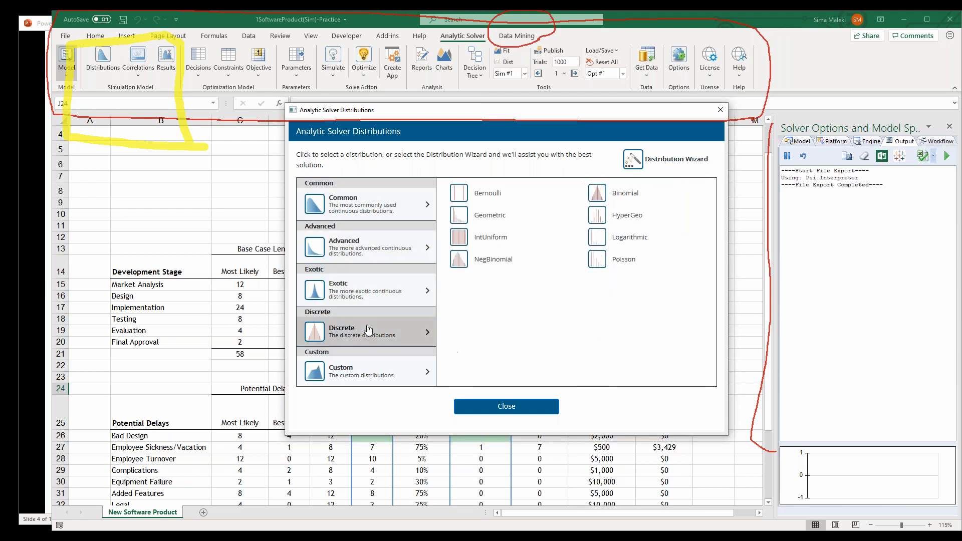
{"action": "left_click", "coordinate": [374, 377]}
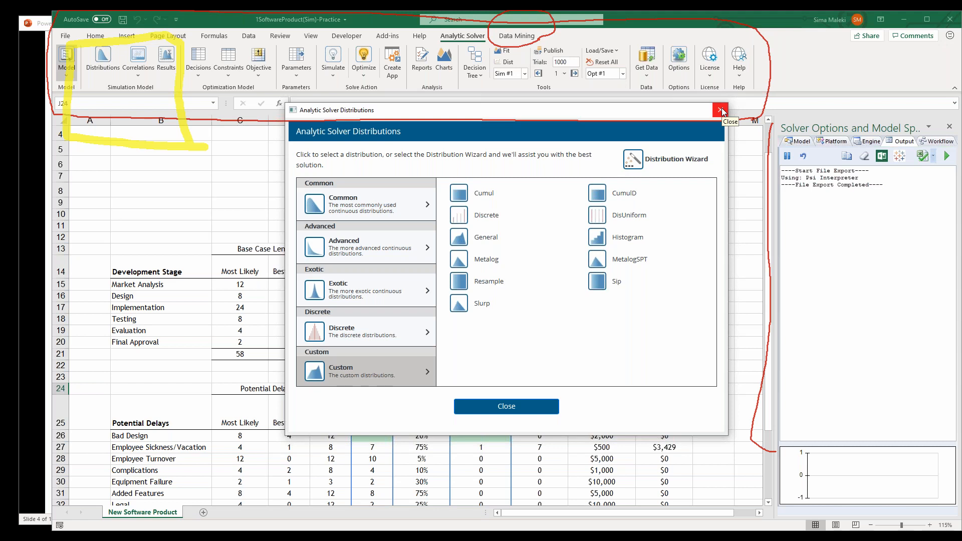
Explore the Distribution Wizard for a discrete, zero-or-positive variable without historical data as far as the distribution choices, and cancel it
{"action": "left_click", "coordinate": [643, 167]}
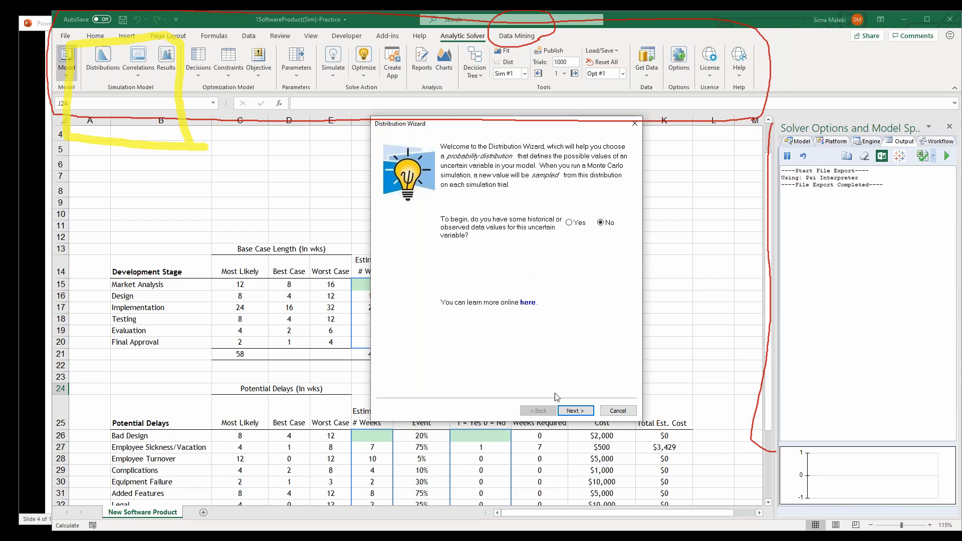
{"action": "left_click", "coordinate": [575, 410]}
{"action": "left_click", "coordinate": [464, 203]}
{"action": "left_click", "coordinate": [575, 410]}
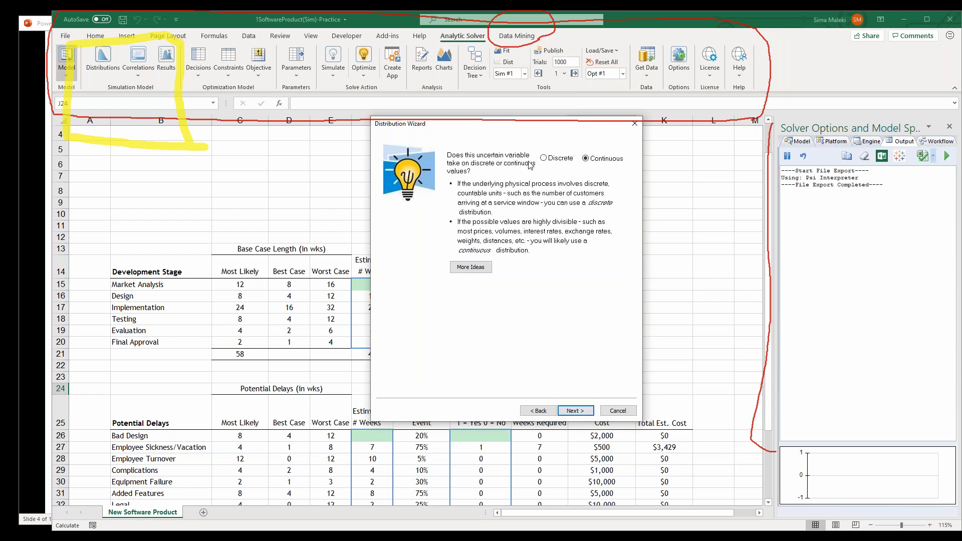
{"action": "left_click", "coordinate": [544, 159]}
{"action": "left_click", "coordinate": [574, 411]}
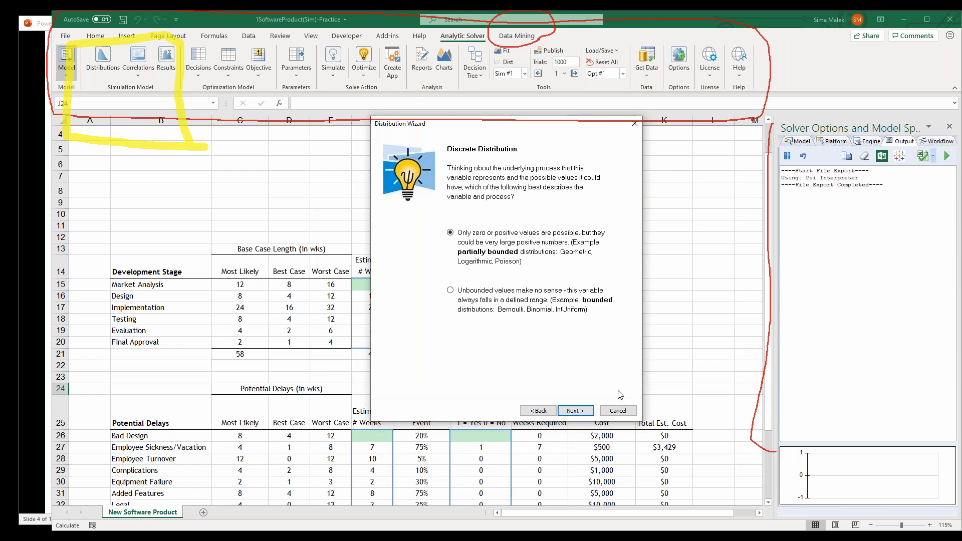
{"action": "left_click", "coordinate": [574, 411]}
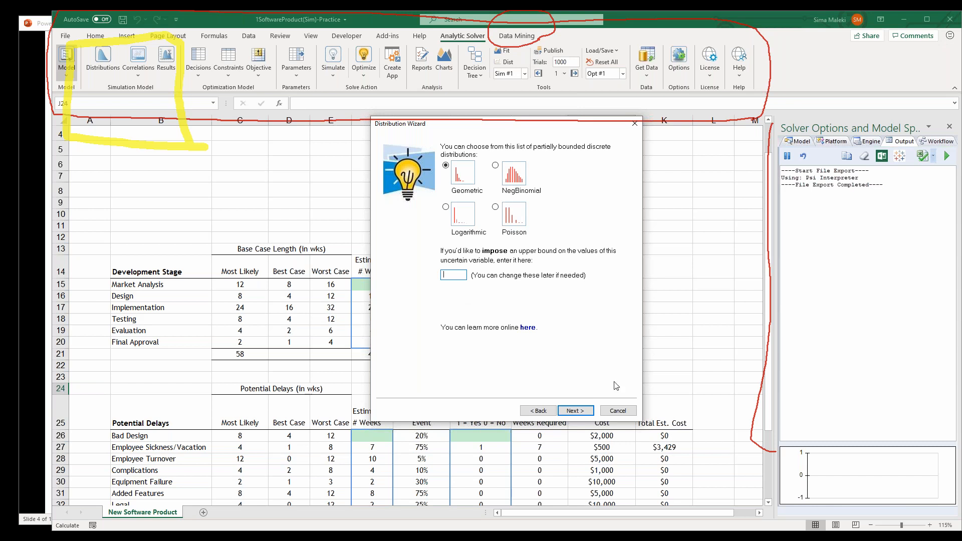
{"action": "left_click", "coordinate": [619, 411]}
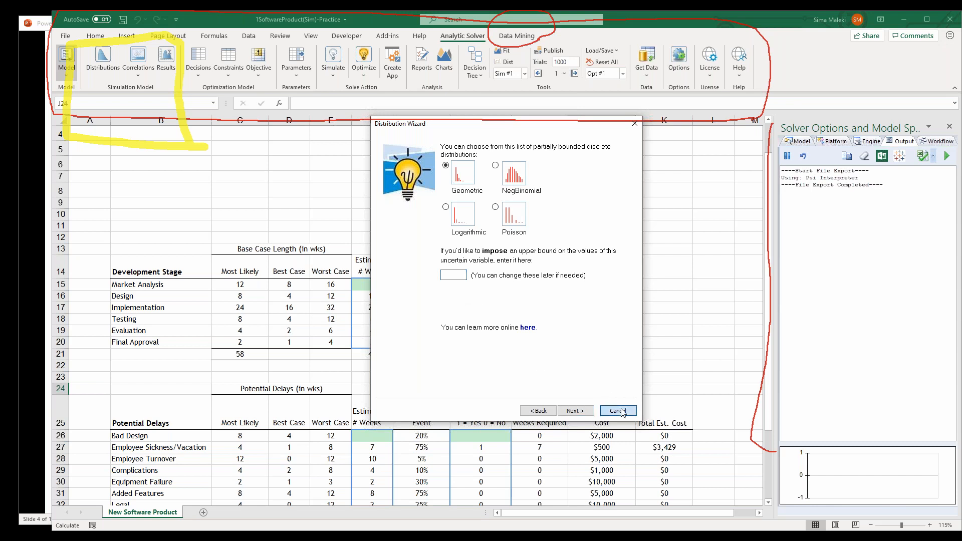
Review the correlation options and browse the Statistic, Measure, Range, Six Sigma and Theoretical simulation result functions without inserting any
{"action": "left_click", "coordinate": [139, 76]}
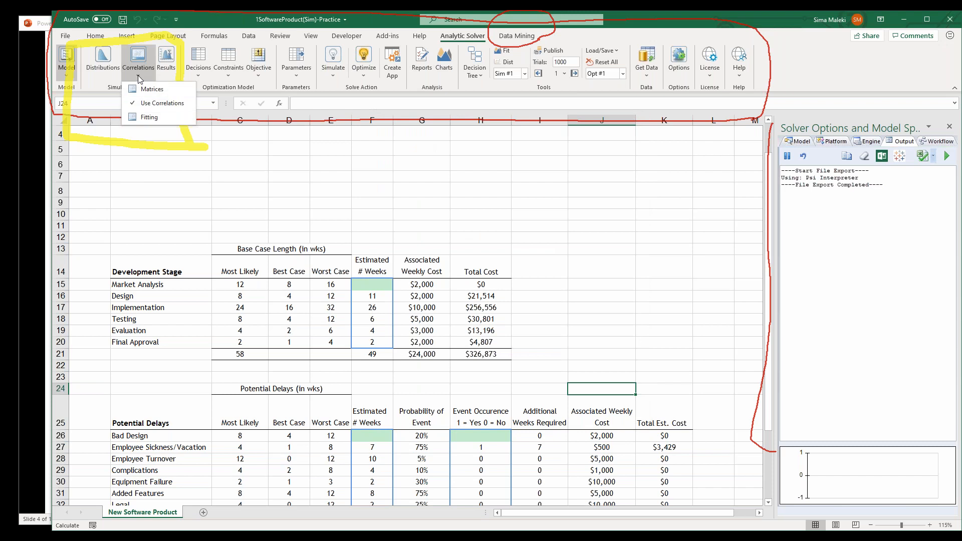
{"action": "left_click", "coordinate": [166, 59]}
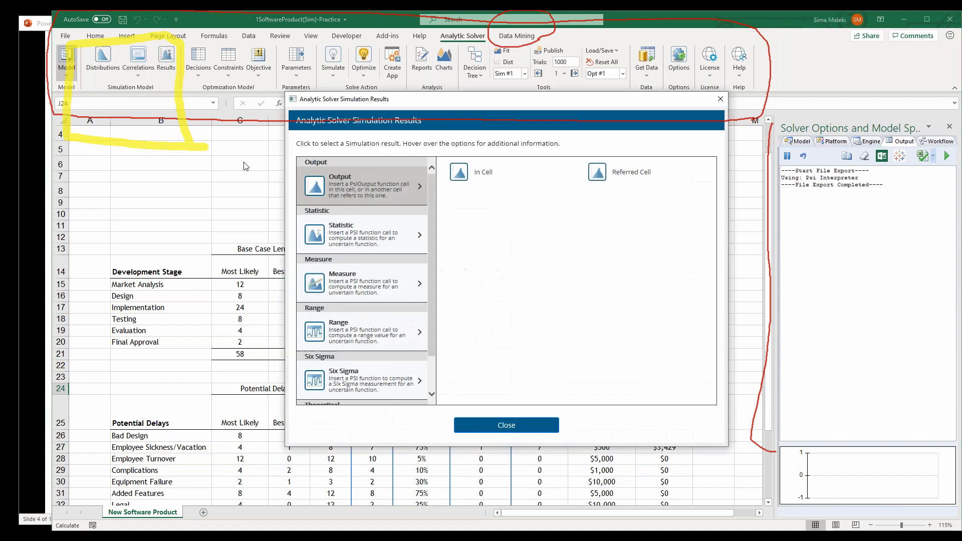
{"action": "left_click", "coordinate": [404, 243]}
{"action": "left_click", "coordinate": [363, 292]}
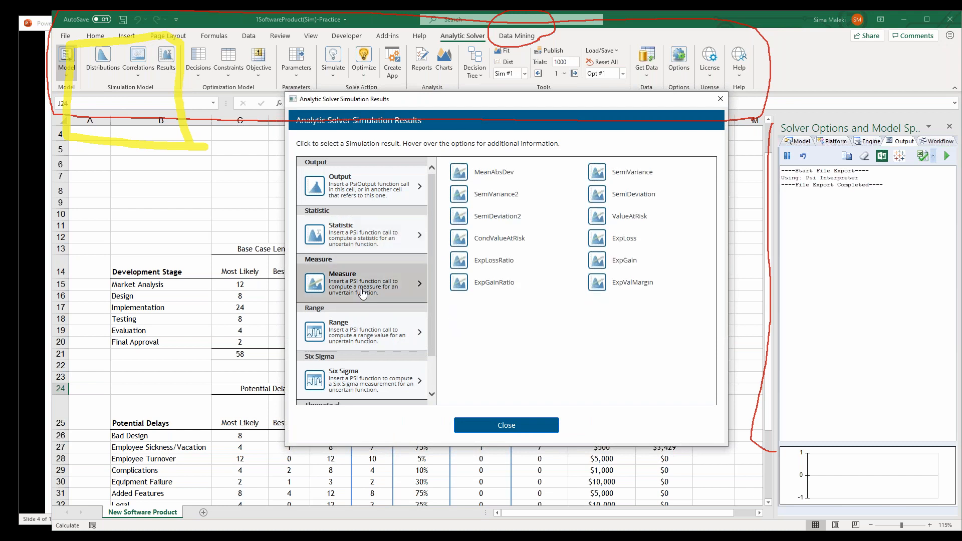
{"action": "left_click", "coordinate": [371, 341]}
{"action": "scroll", "coordinate": [432, 251], "scroll_direction": "down", "scroll_amount": 2}
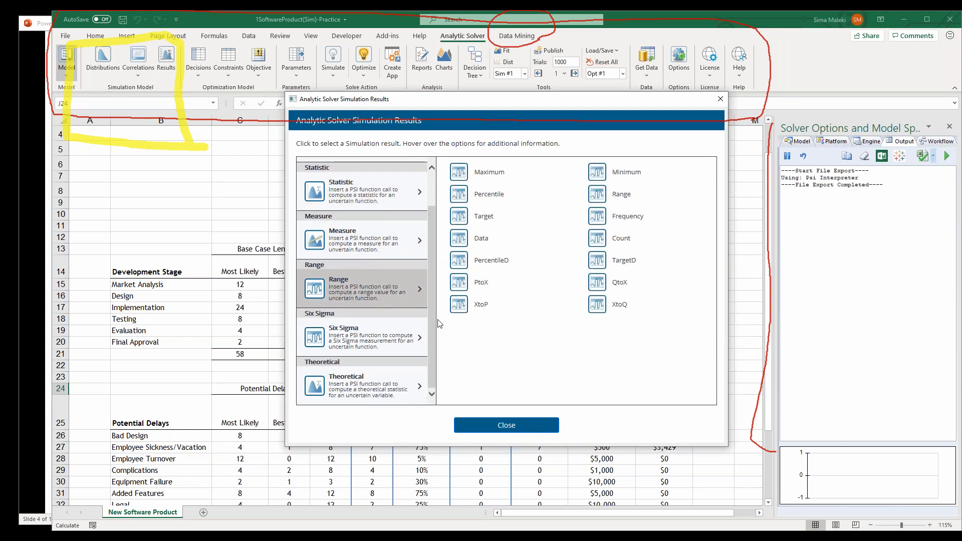
{"action": "left_click", "coordinate": [368, 342]}
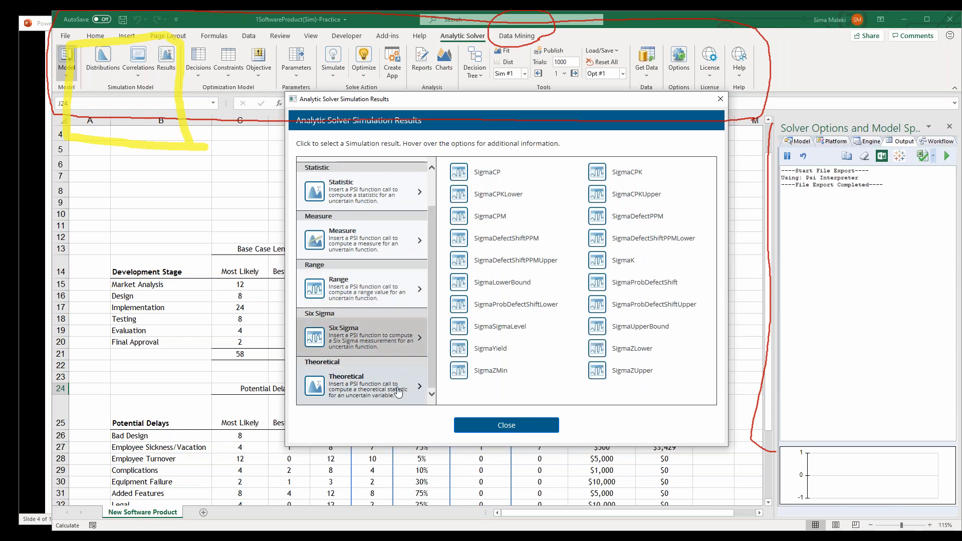
{"action": "left_click", "coordinate": [393, 375]}
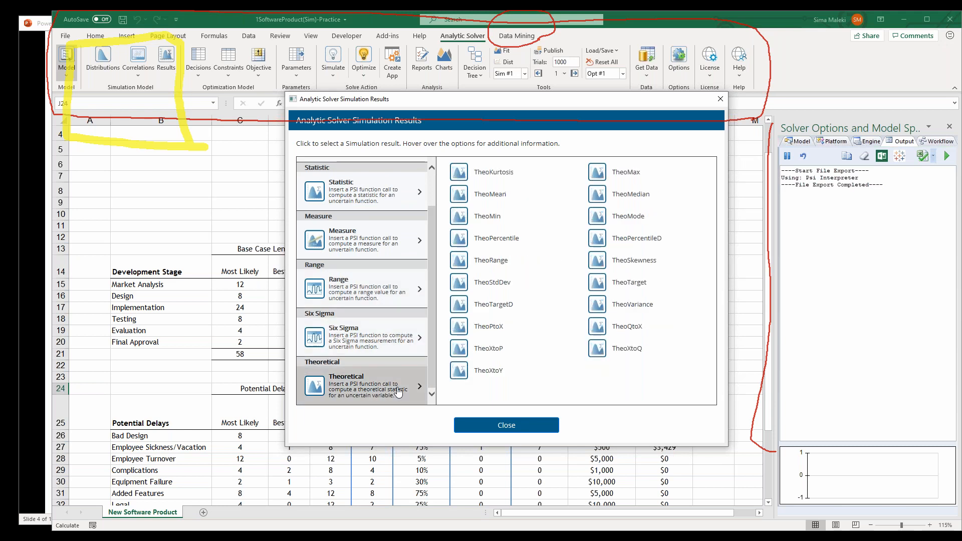
{"action": "left_click", "coordinate": [721, 102]}
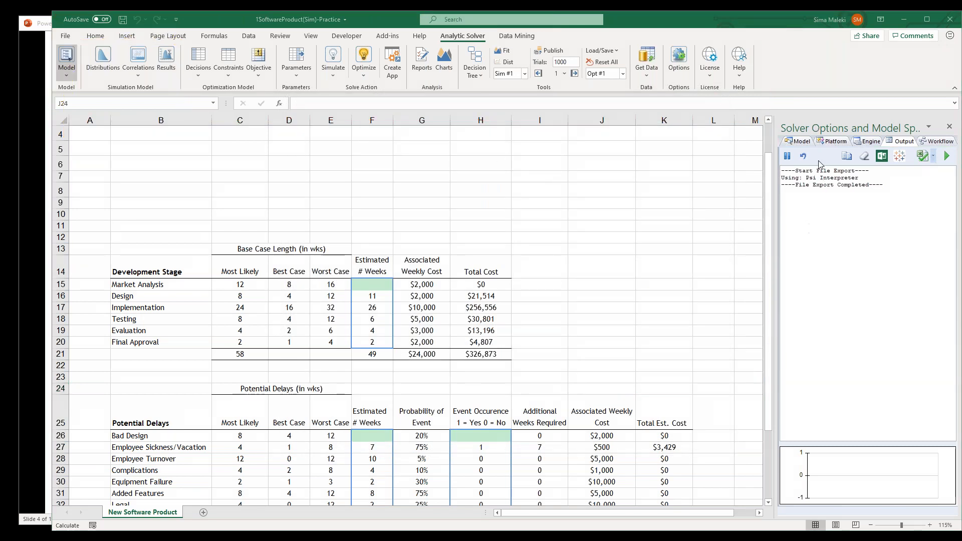
Review the optimization model's options for decisions, constraints and the objective without defining any
{"action": "left_click", "coordinate": [204, 77]}
{"action": "left_click", "coordinate": [218, 76]}
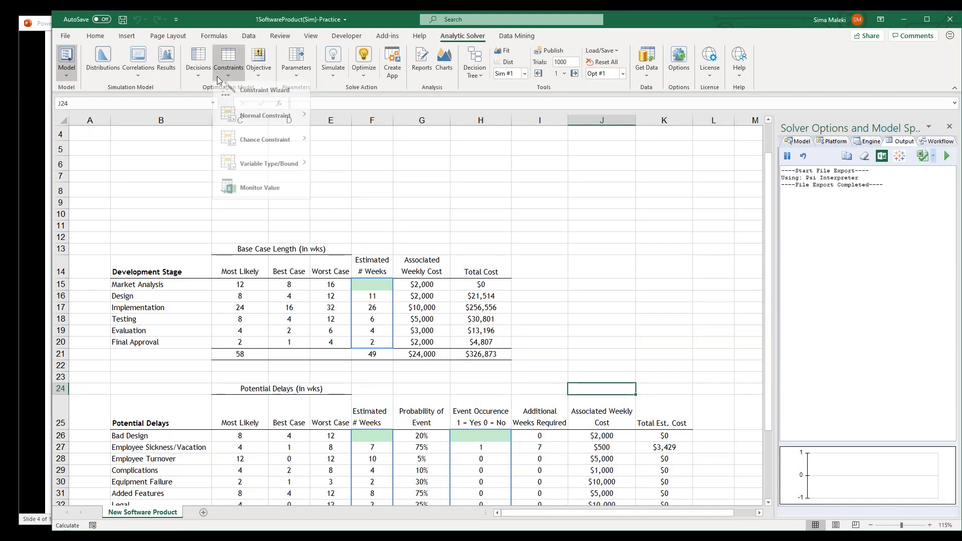
{"action": "left_click", "coordinate": [265, 79]}
{"action": "left_click", "coordinate": [265, 78]}
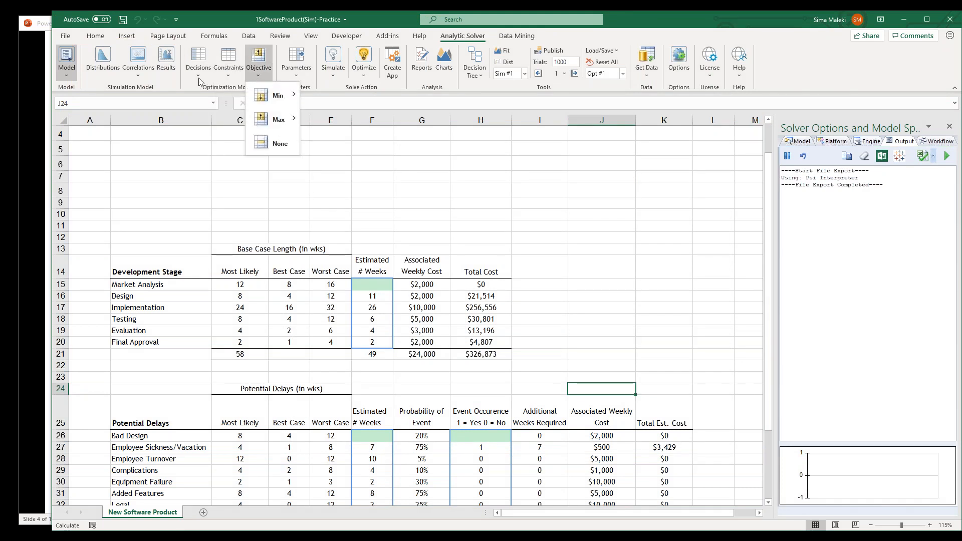
{"action": "left_click", "coordinate": [191, 89]}
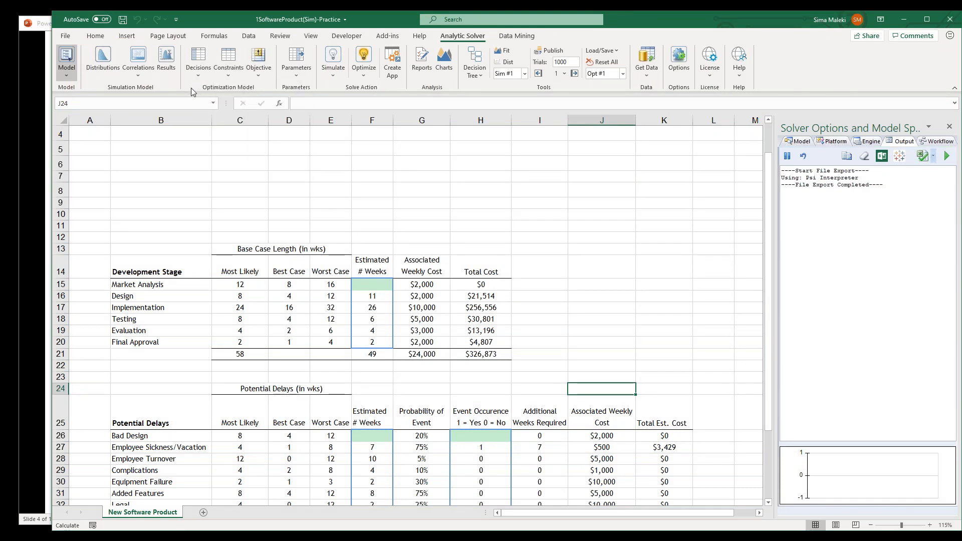
Review the available parameter types and the run options for simulation and optimization without running either
{"action": "left_click", "coordinate": [302, 74]}
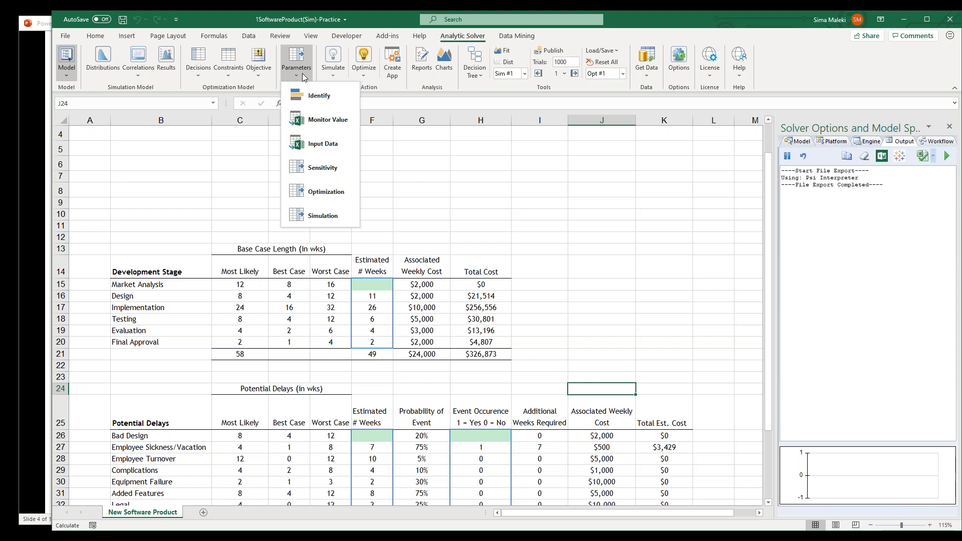
{"action": "left_click", "coordinate": [383, 93]}
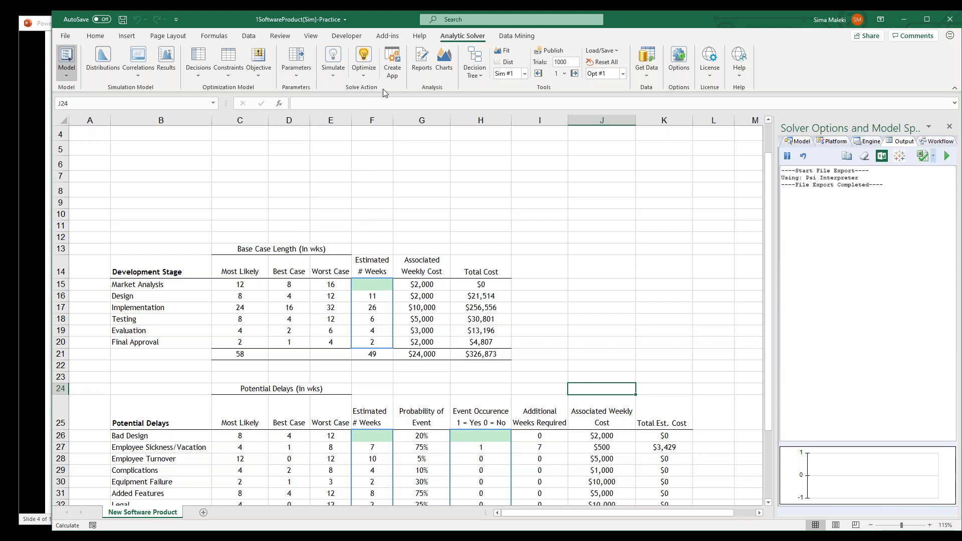
{"action": "left_click", "coordinate": [331, 75]}
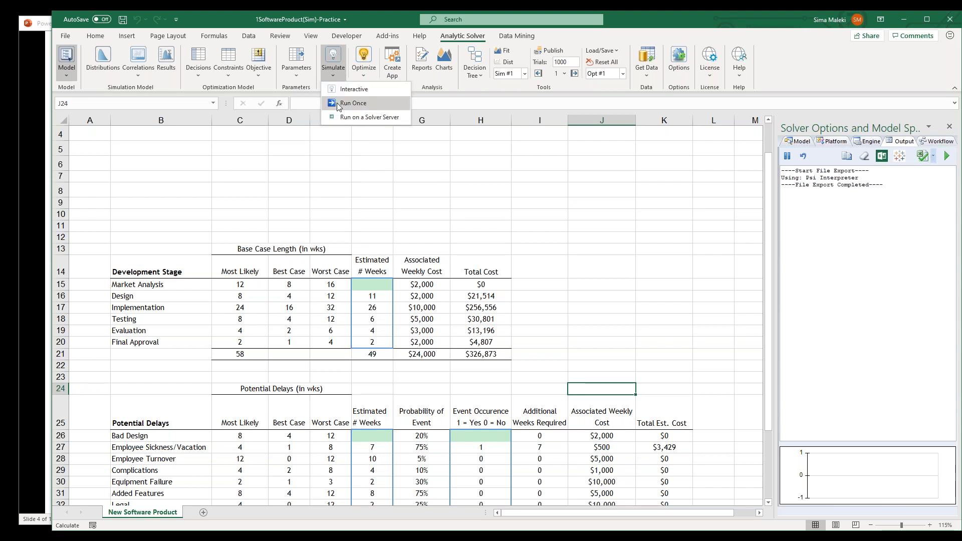
{"action": "left_click", "coordinate": [363, 77]}
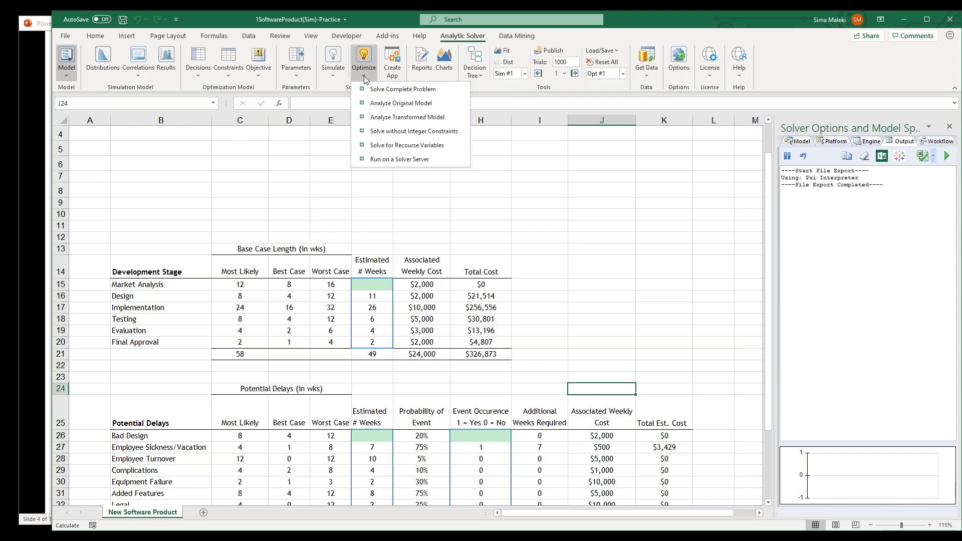
Look through the Create App deployment targets, the analysis reports and the decision tree options without creating anything
{"action": "left_click", "coordinate": [392, 64]}
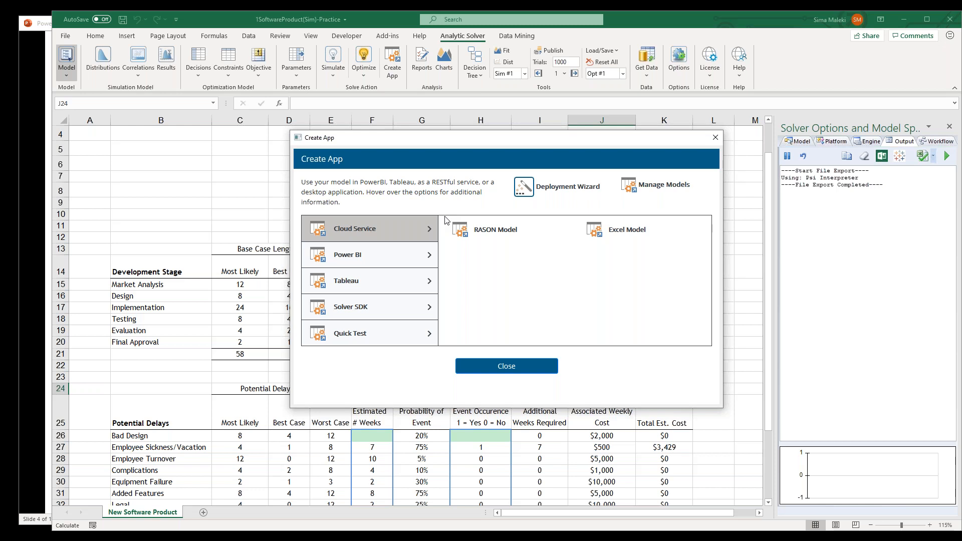
{"action": "left_click", "coordinate": [716, 141]}
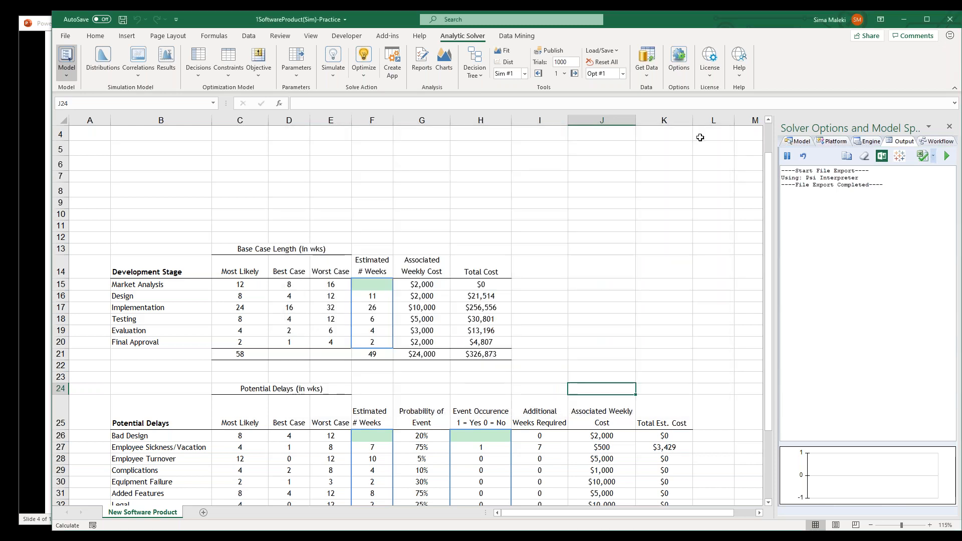
{"action": "left_click", "coordinate": [425, 76]}
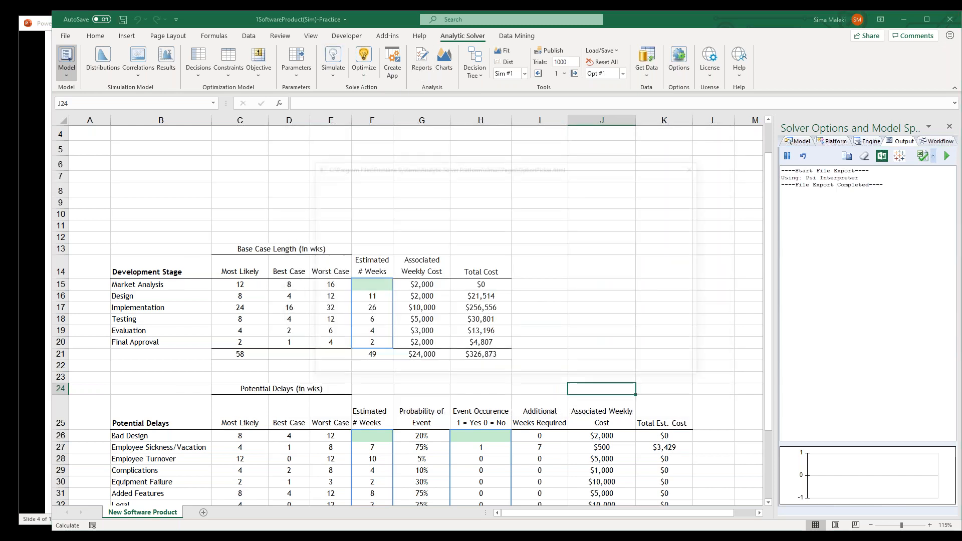
{"action": "left_click", "coordinate": [693, 165]}
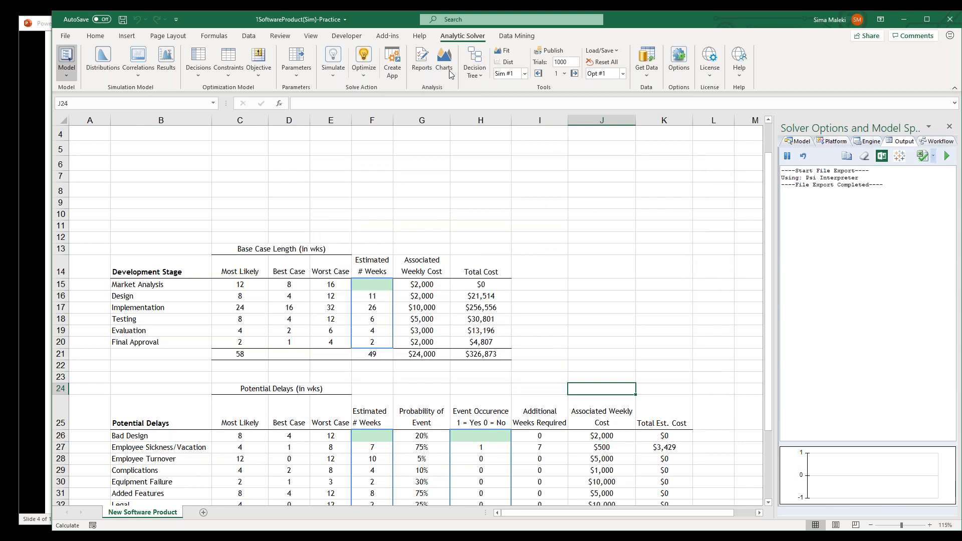
{"action": "left_click", "coordinate": [474, 80]}
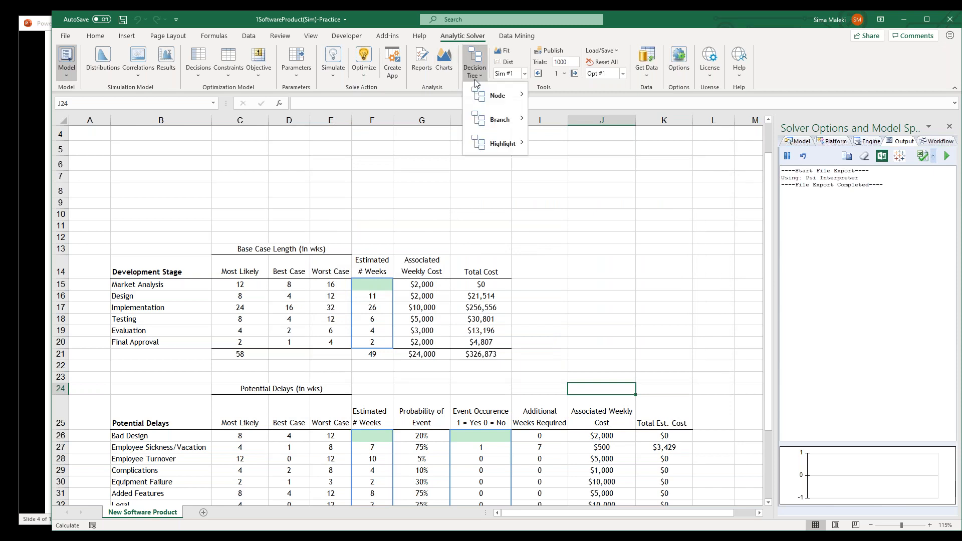
Review the tools for distribution fitting, trial count and simulation or optimization selection, plus the Get Data sources, without importing anything
{"action": "left_click", "coordinate": [549, 88]}
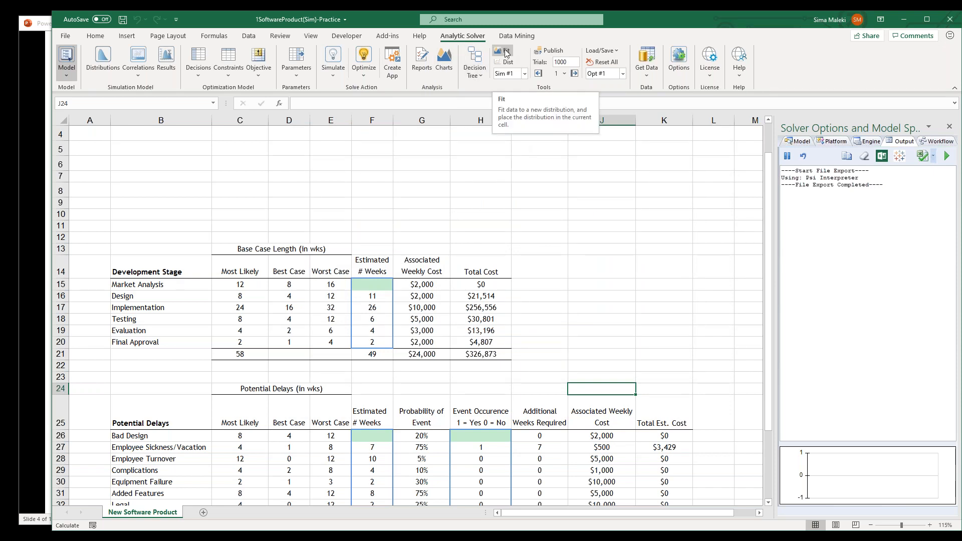
{"action": "left_click", "coordinate": [819, 184]}
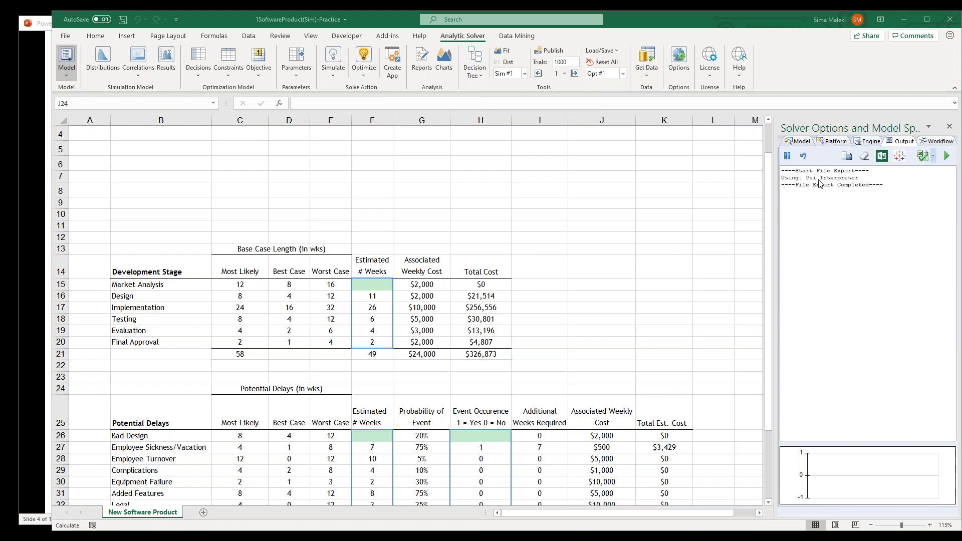
{"action": "mouse_move", "coordinate": [553, 75]}
{"action": "left_mouse_down"}
{"action": "mouse_move", "coordinate": [499, 76]}
{"action": "mouse_move", "coordinate": [523, 21]}
{"action": "mouse_move", "coordinate": [577, 38]}
{"action": "mouse_move", "coordinate": [576, 62]}
{"action": "mouse_move", "coordinate": [535, 66]}
{"action": "mouse_move", "coordinate": [530, 58]}
{"action": "mouse_move", "coordinate": [584, 54]}
{"action": "left_mouse_up"}
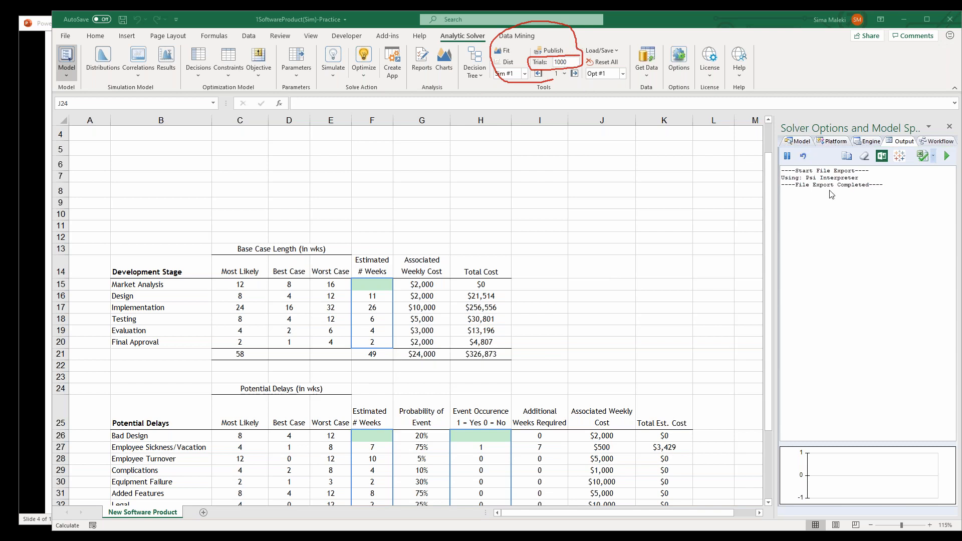
{"action": "left_click", "coordinate": [834, 222]}
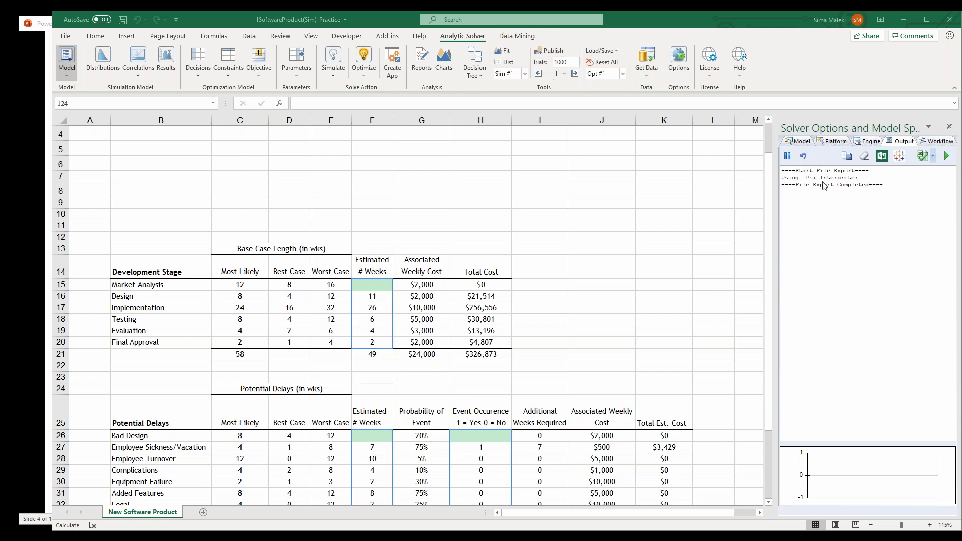
{"action": "left_click", "coordinate": [831, 197]}
{"action": "mouse_move", "coordinate": [622, 91]}
{"action": "left_mouse_down"}
{"action": "mouse_move", "coordinate": [471, 89]}
{"action": "mouse_move", "coordinate": [465, 60]}
{"action": "mouse_move", "coordinate": [631, 61]}
{"action": "mouse_move", "coordinate": [621, 93]}
{"action": "left_mouse_up"}
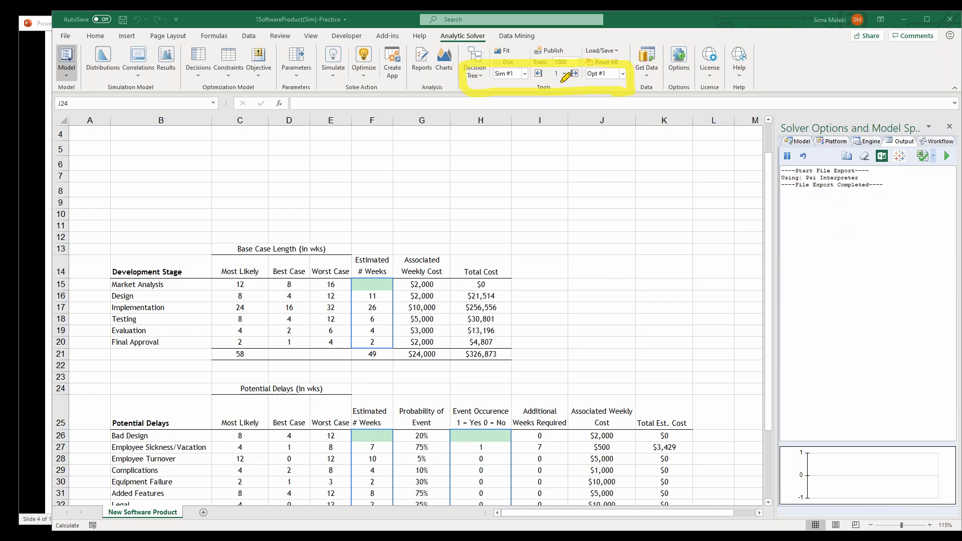
{"action": "mouse_move", "coordinate": [553, 103]}
{"action": "left_mouse_down"}
{"action": "mouse_move", "coordinate": [556, 74]}
{"action": "mouse_move", "coordinate": [574, 84]}
{"action": "left_mouse_up"}
{"action": "key", "text": "Escape"}
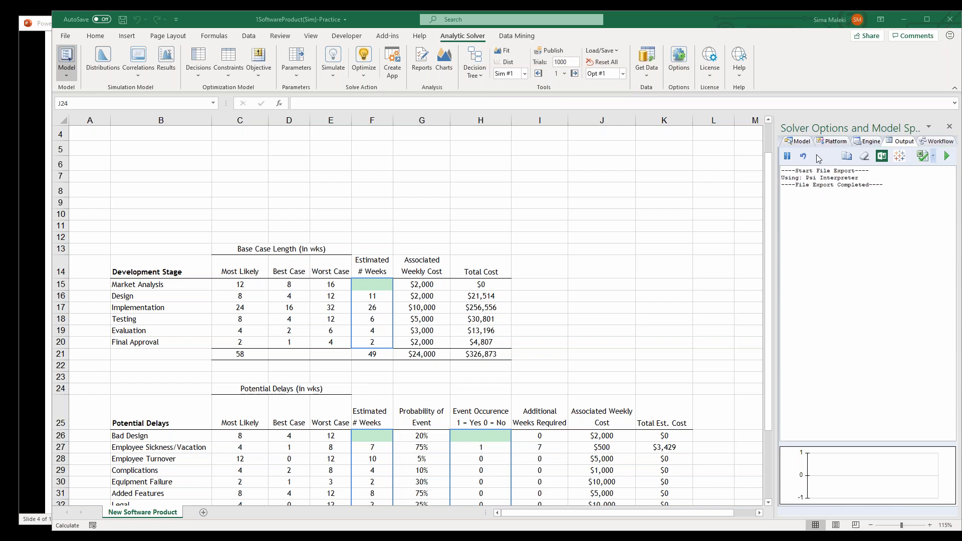
{"action": "left_click", "coordinate": [649, 76]}
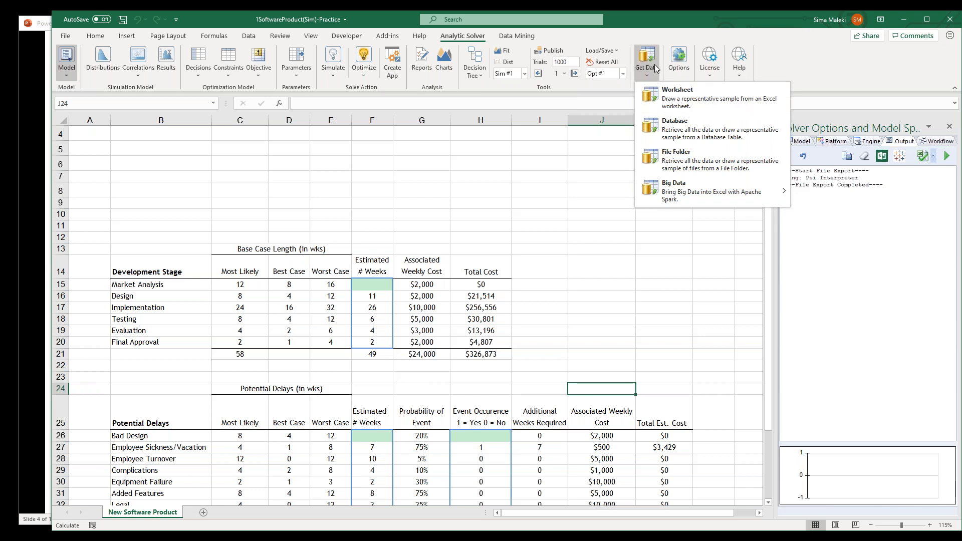
{"action": "left_click", "coordinate": [729, 26]}
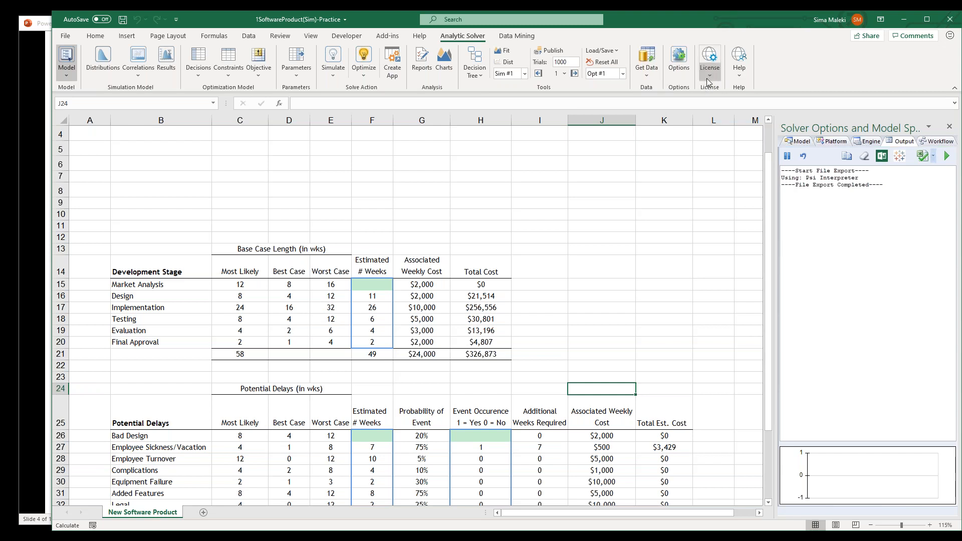
Review the simulation options for trials per simulation, sampling method and random number generator without changing them
{"action": "left_click", "coordinate": [677, 68]}
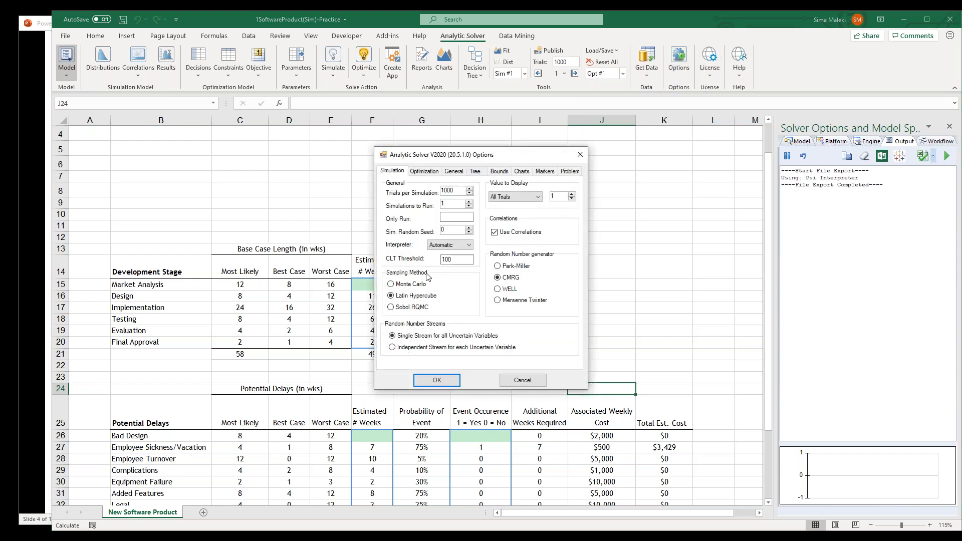
{"action": "left_click", "coordinate": [818, 177]}
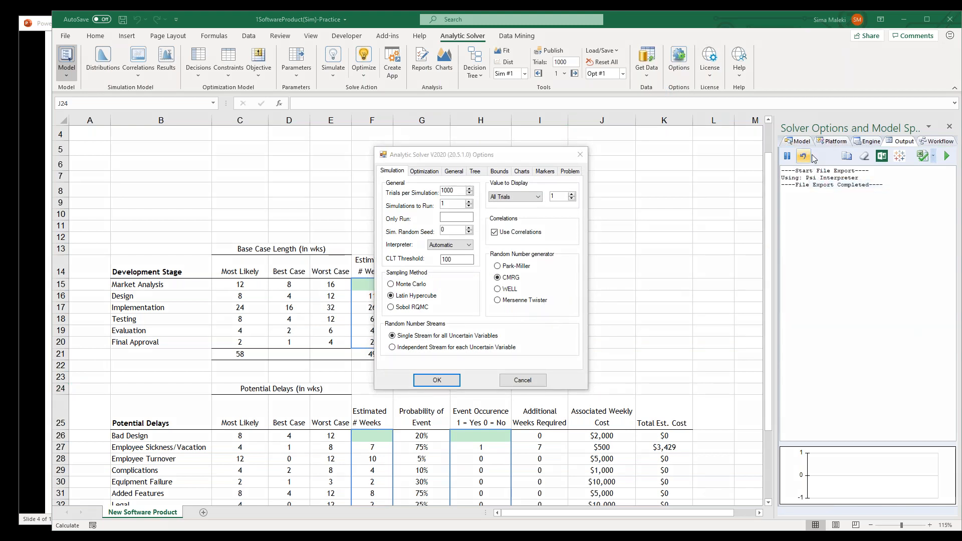
{"action": "left_click", "coordinate": [567, 344]}
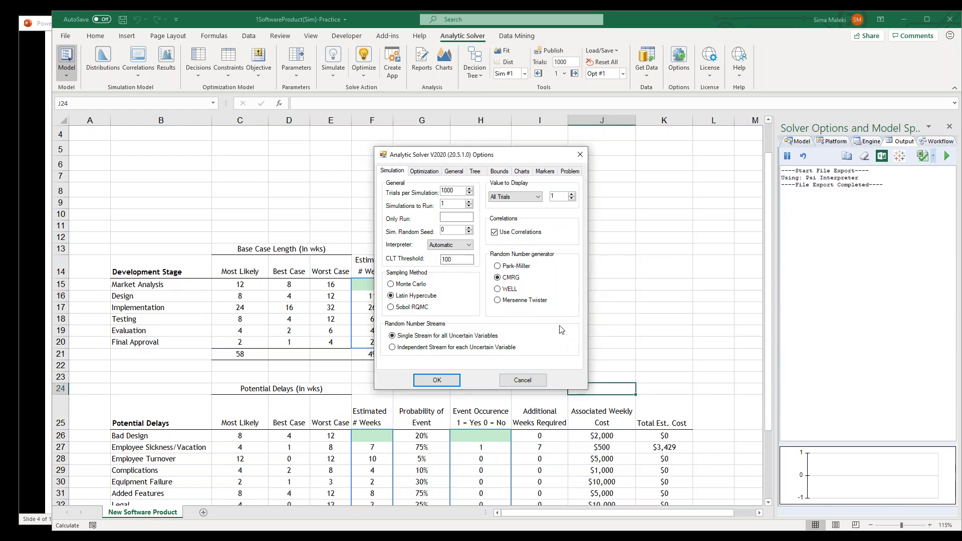
{"action": "left_click", "coordinate": [812, 159]}
{"action": "mouse_move", "coordinate": [570, 317]}
{"action": "left_mouse_down"}
{"action": "mouse_move", "coordinate": [541, 316]}
{"action": "mouse_move", "coordinate": [493, 266]}
{"action": "mouse_move", "coordinate": [574, 233]}
{"action": "mouse_move", "coordinate": [572, 315]}
{"action": "left_mouse_up"}
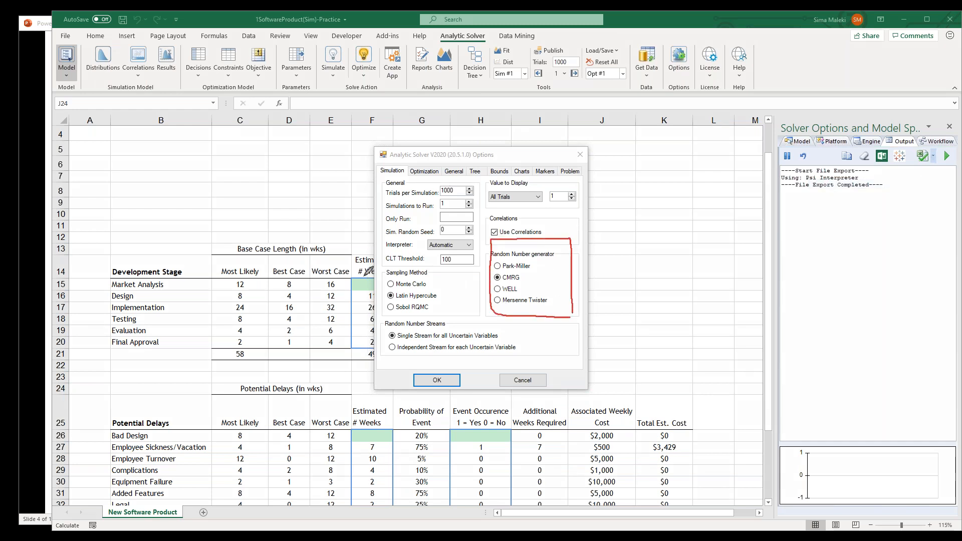
{"action": "mouse_move", "coordinate": [451, 311]}
{"action": "left_mouse_down"}
{"action": "mouse_move", "coordinate": [393, 315]}
{"action": "mouse_move", "coordinate": [377, 281]}
{"action": "mouse_move", "coordinate": [438, 263]}
{"action": "mouse_move", "coordinate": [451, 311]}
{"action": "left_mouse_up"}
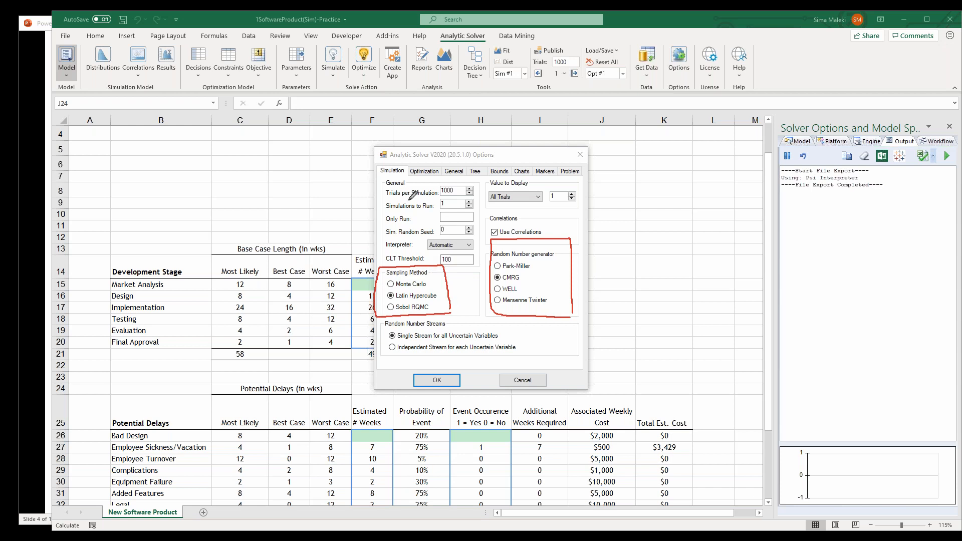
{"action": "mouse_move", "coordinate": [484, 195]}
{"action": "left_mouse_down"}
{"action": "mouse_move", "coordinate": [390, 196]}
{"action": "mouse_move", "coordinate": [384, 173]}
{"action": "mouse_move", "coordinate": [474, 173]}
{"action": "mouse_move", "coordinate": [479, 195]}
{"action": "left_mouse_up"}
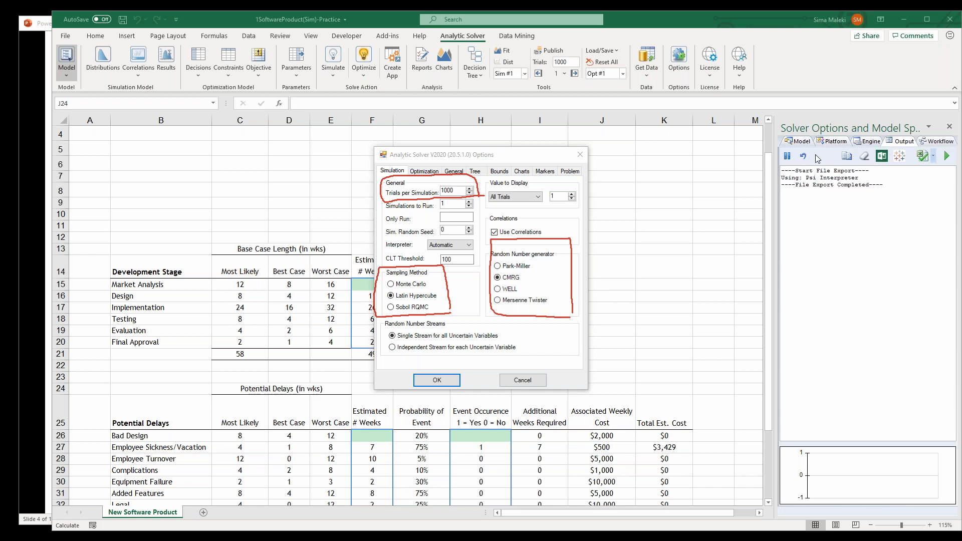
{"action": "left_click", "coordinate": [827, 229]}
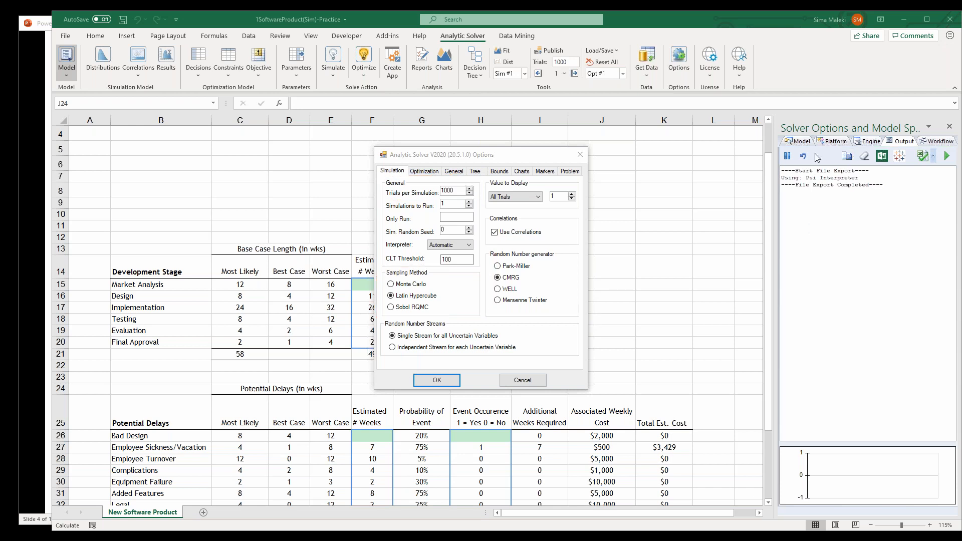
{"action": "left_click", "coordinate": [820, 173]}
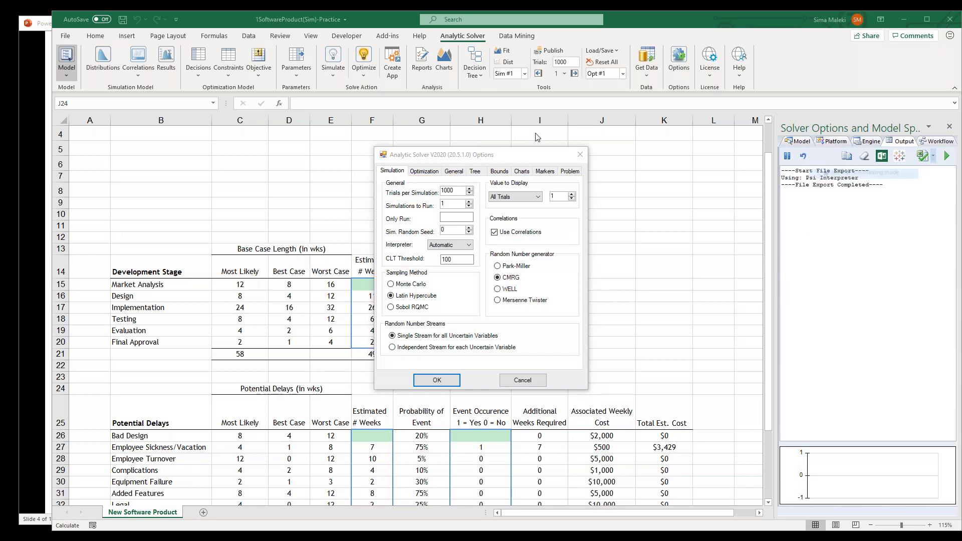
{"action": "left_click", "coordinate": [580, 154]}
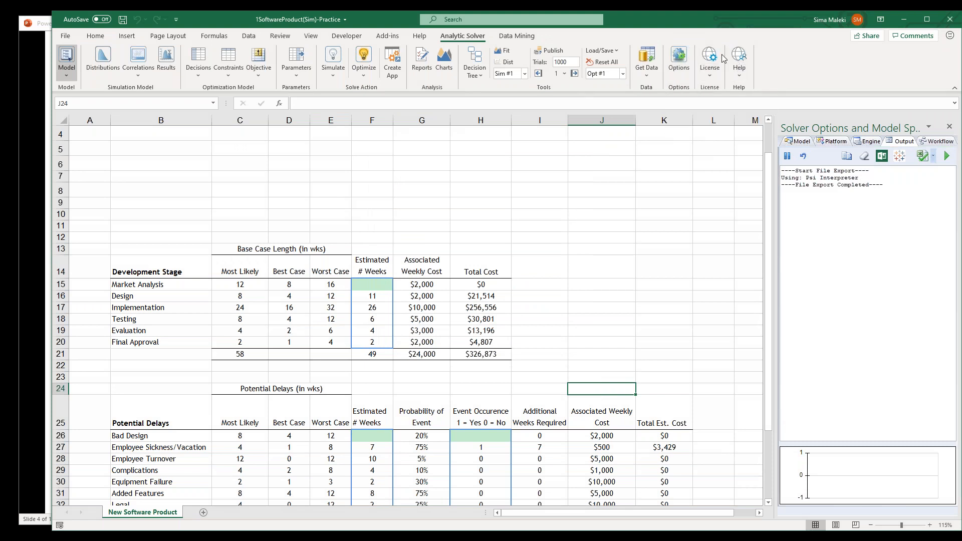
Look over the list of user guides in the Analytic Solver Help Center without opening a guide
{"action": "left_click", "coordinate": [739, 56]}
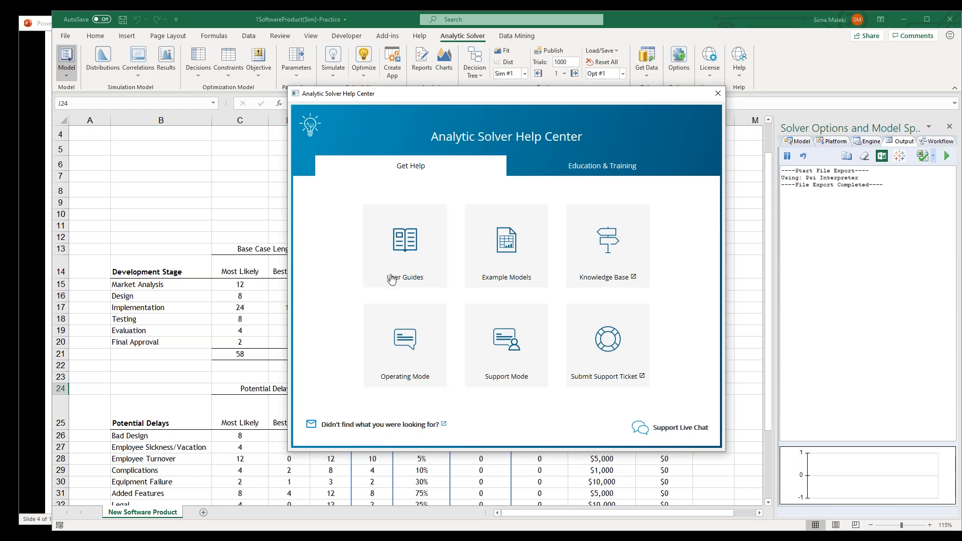
{"action": "left_click", "coordinate": [408, 246]}
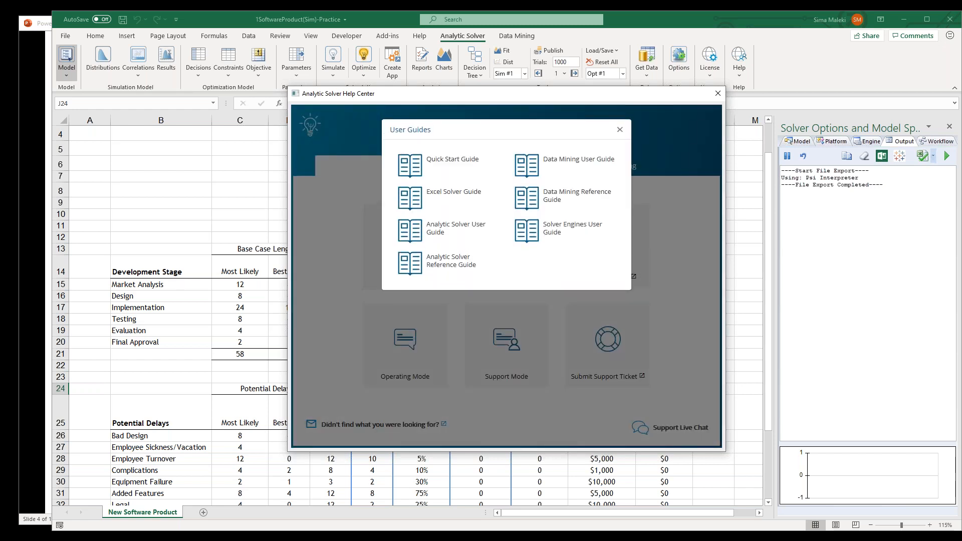
{"action": "left_click", "coordinate": [620, 129]}
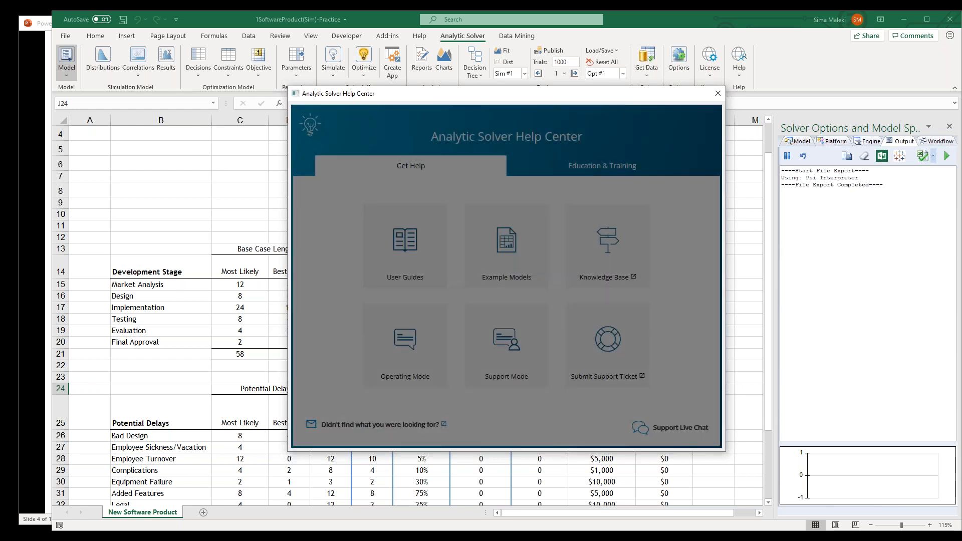
Browse the Monte Carlo Simulation example models and the other help options without opening an example
{"action": "left_click", "coordinate": [508, 258]}
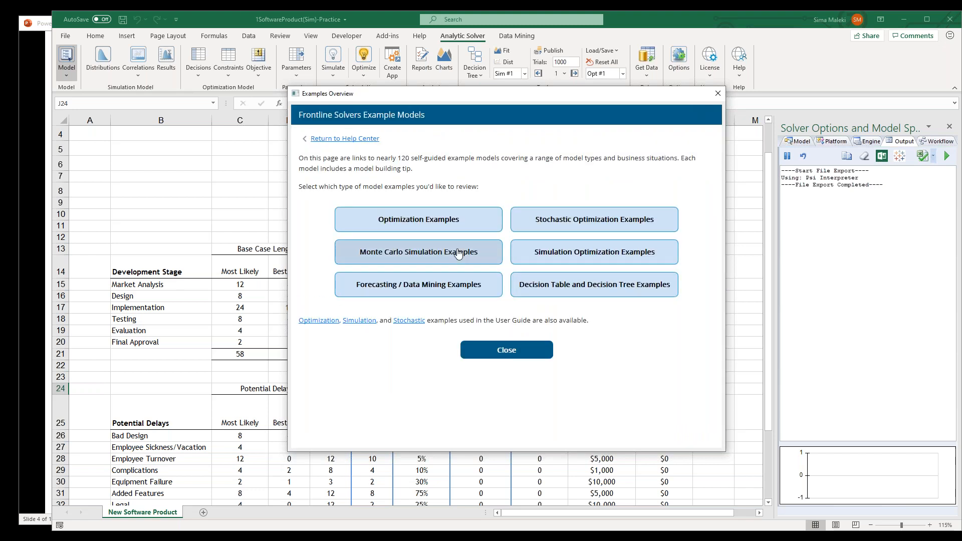
{"action": "left_click", "coordinate": [416, 258]}
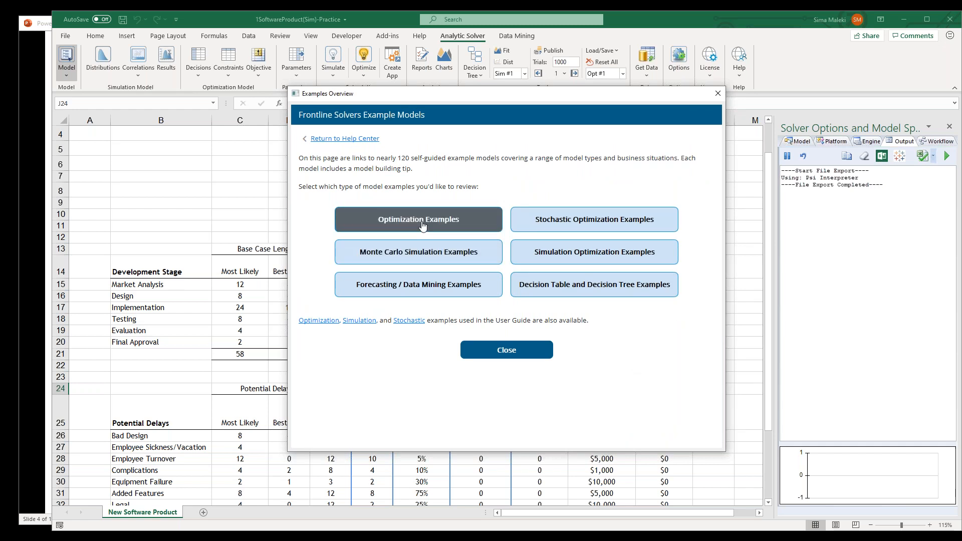
{"action": "left_click", "coordinate": [424, 257]}
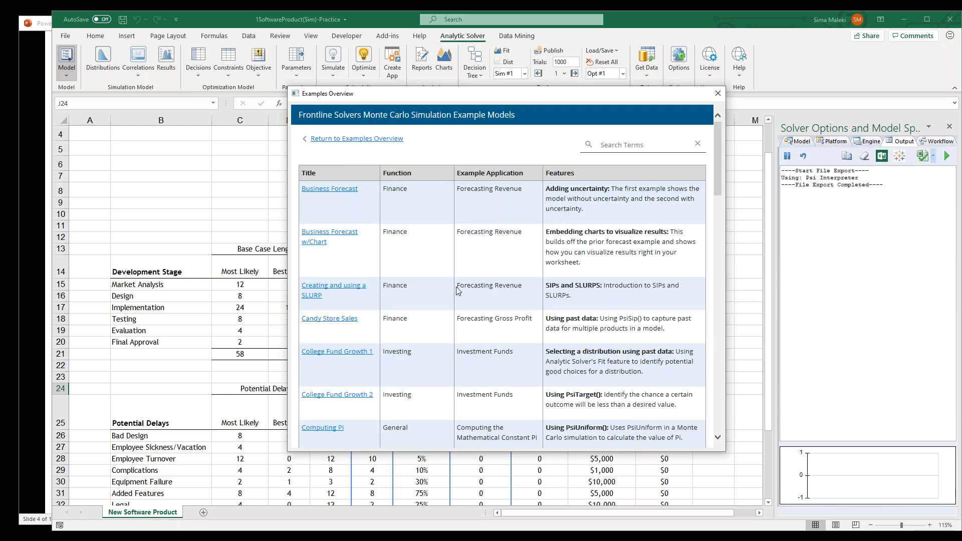
{"action": "scroll", "coordinate": [457, 290], "scroll_direction": "down", "scroll_amount": 2}
{"action": "scroll", "coordinate": [502, 278], "scroll_direction": "down", "scroll_amount": 5}
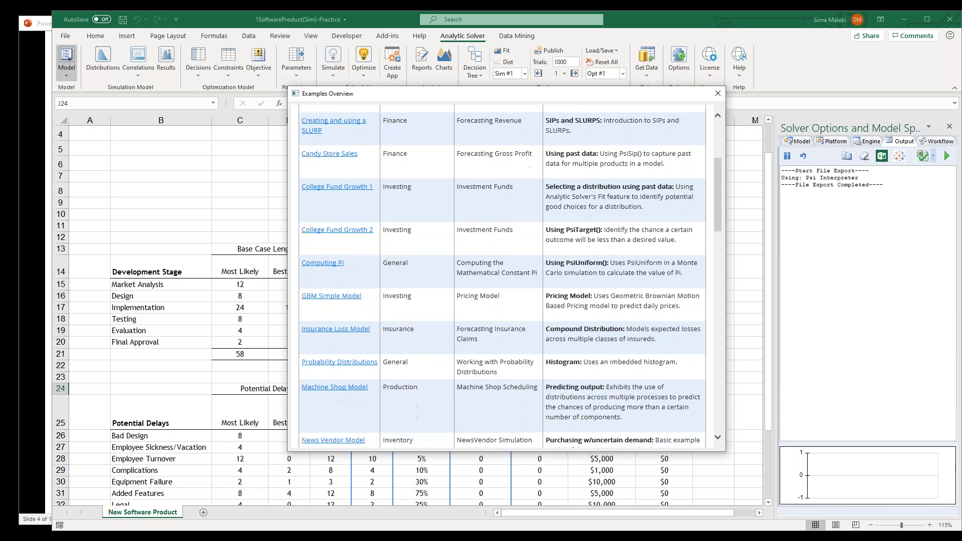
{"action": "scroll", "coordinate": [502, 278], "scroll_direction": "down", "scroll_amount": 3}
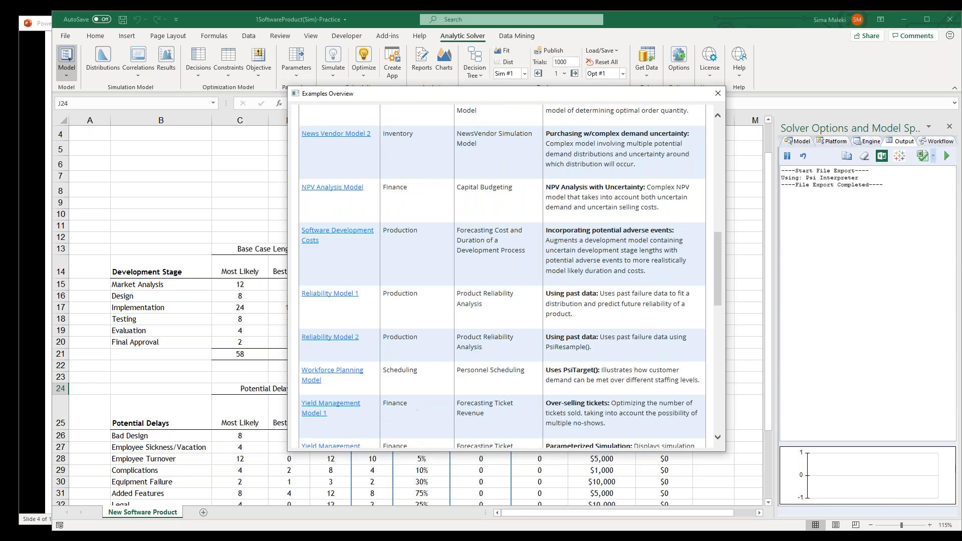
{"action": "left_click", "coordinate": [715, 96]}
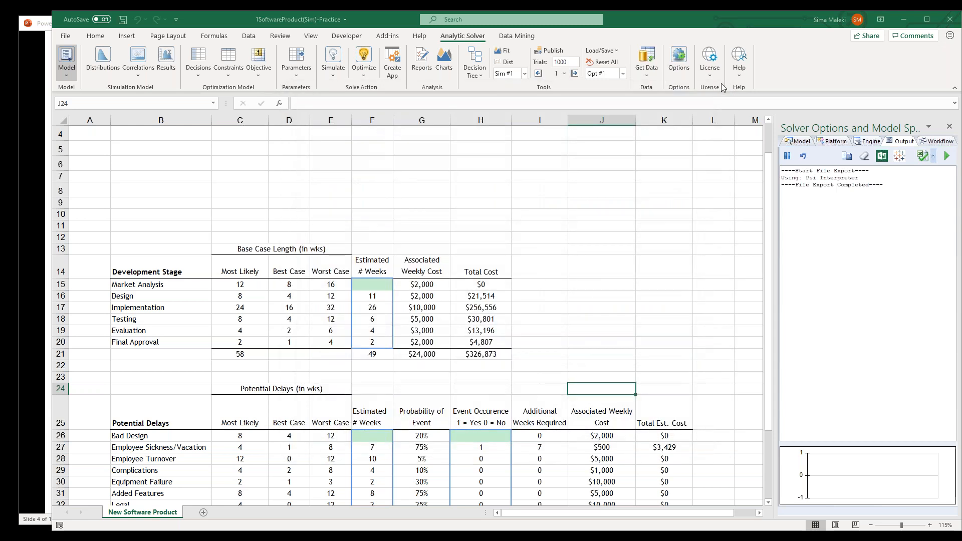
{"action": "left_click", "coordinate": [739, 59]}
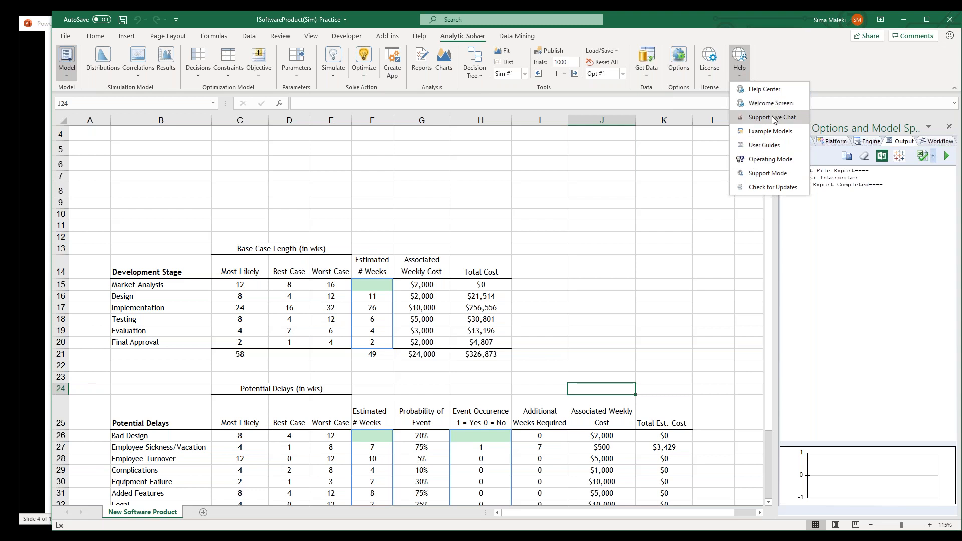
{"action": "left_click", "coordinate": [774, 55]}
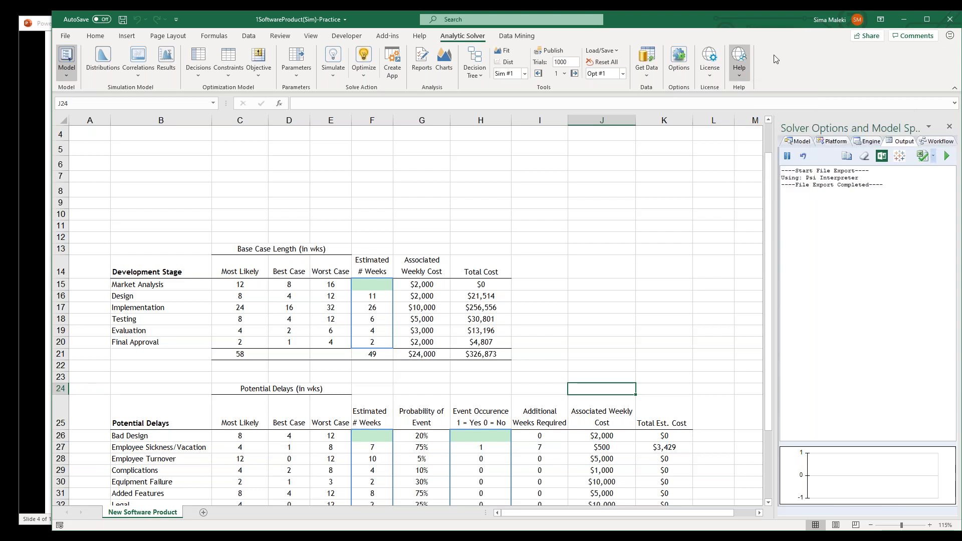
Widen the Solver Options and Model Specifications pane and review the simulation model's uncertain variables, uncertain functions, statistic functions, correlation matrices and parameters
{"action": "left_click_drag", "start_coordinate": [775, 207], "coordinate": [657, 214]}
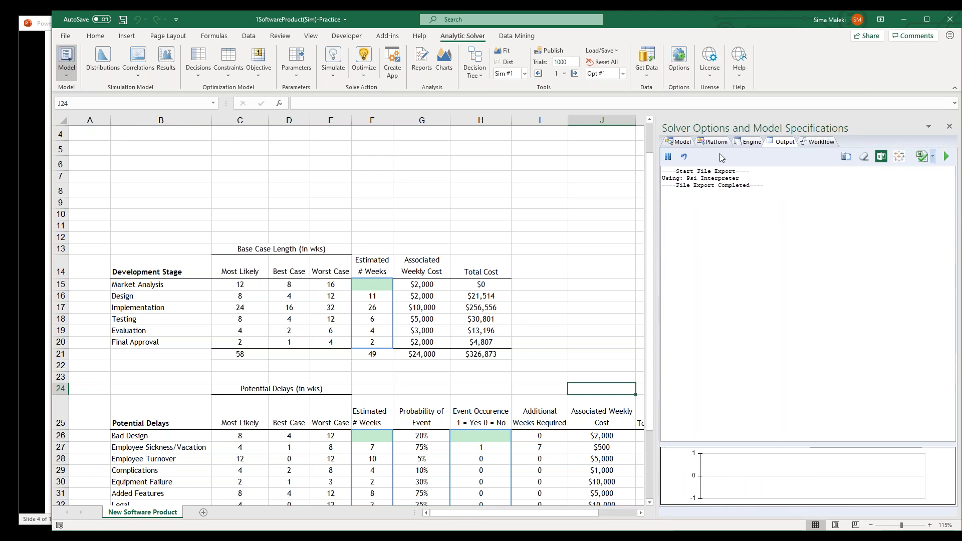
{"action": "left_click", "coordinate": [682, 143]}
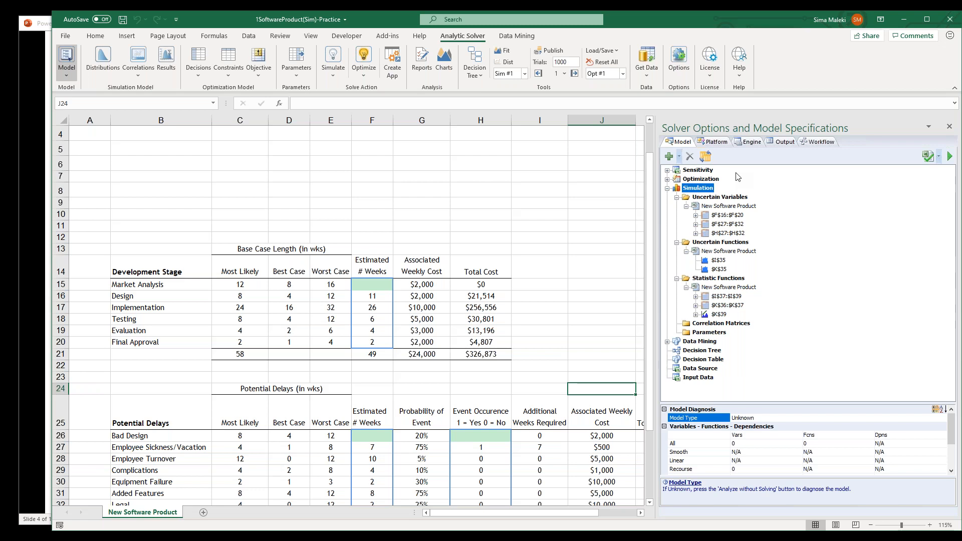
{"action": "left_click", "coordinate": [734, 197]}
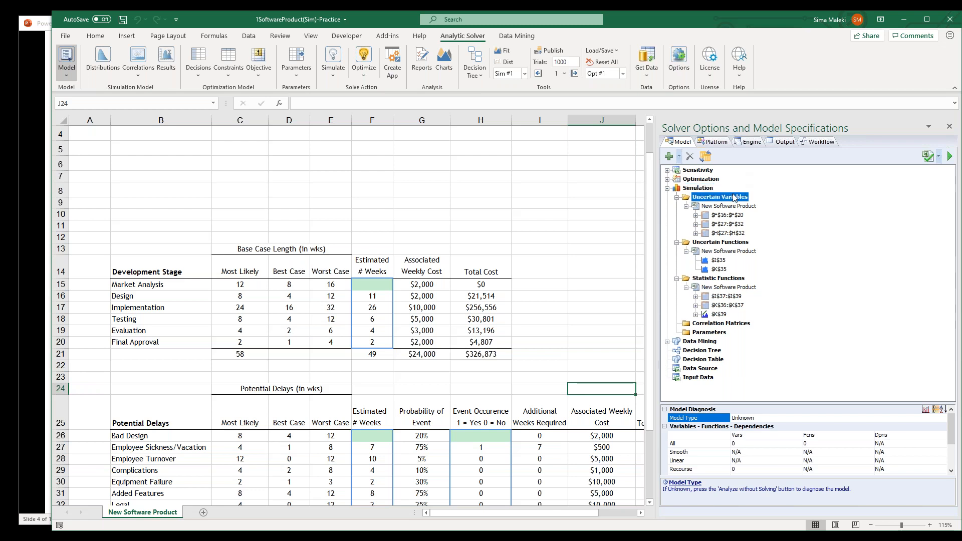
{"action": "left_click", "coordinate": [720, 242]}
{"action": "left_click", "coordinate": [720, 279]}
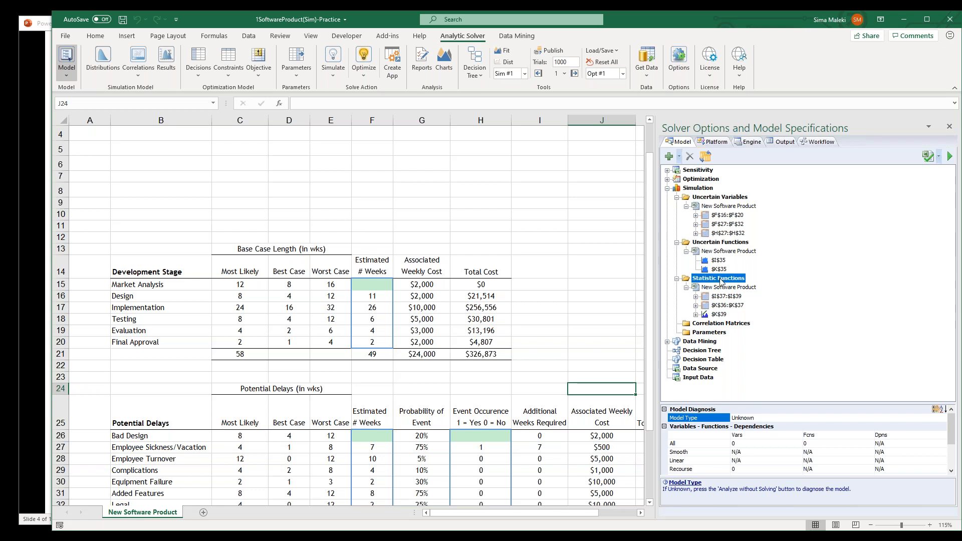
{"action": "left_click", "coordinate": [718, 324]}
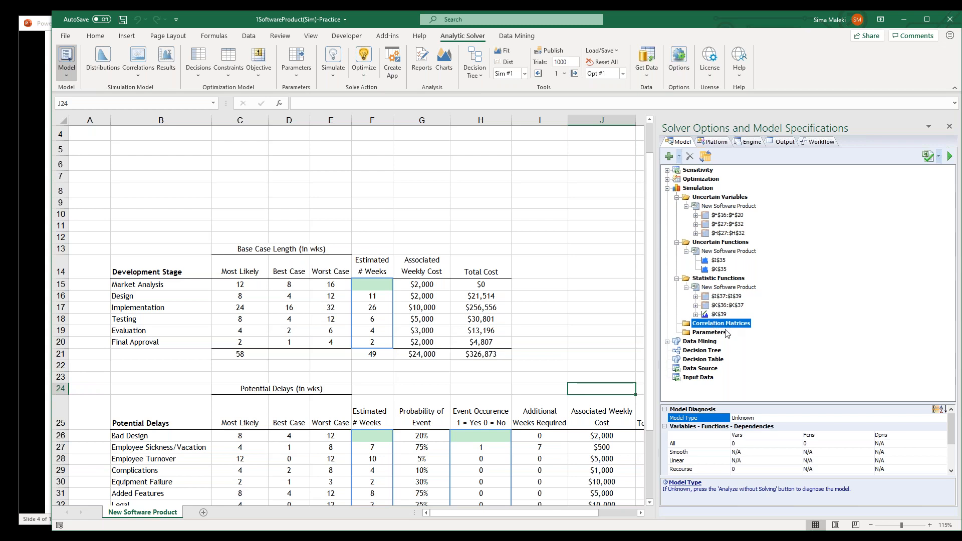
{"action": "left_click", "coordinate": [725, 334]}
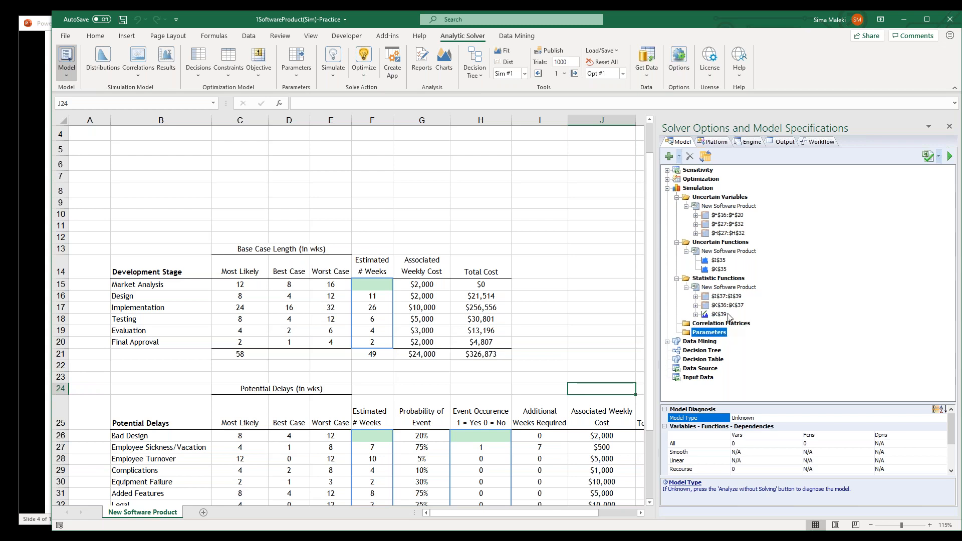
Review the Platform settings, the Engine options and the list of available solver engines without changing any of them
{"action": "left_click", "coordinate": [719, 143]}
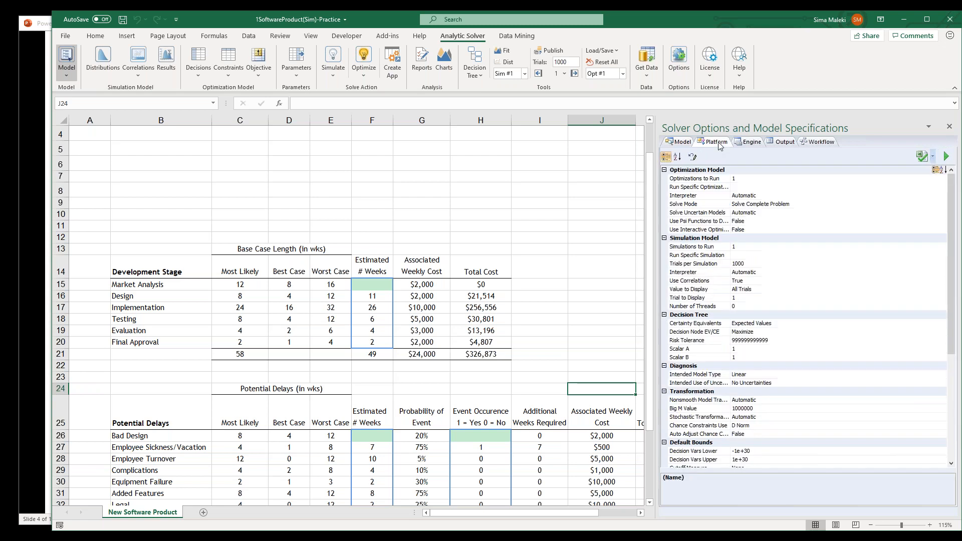
{"action": "left_click_drag", "start_coordinate": [654, 207], "coordinate": [645, 205]}
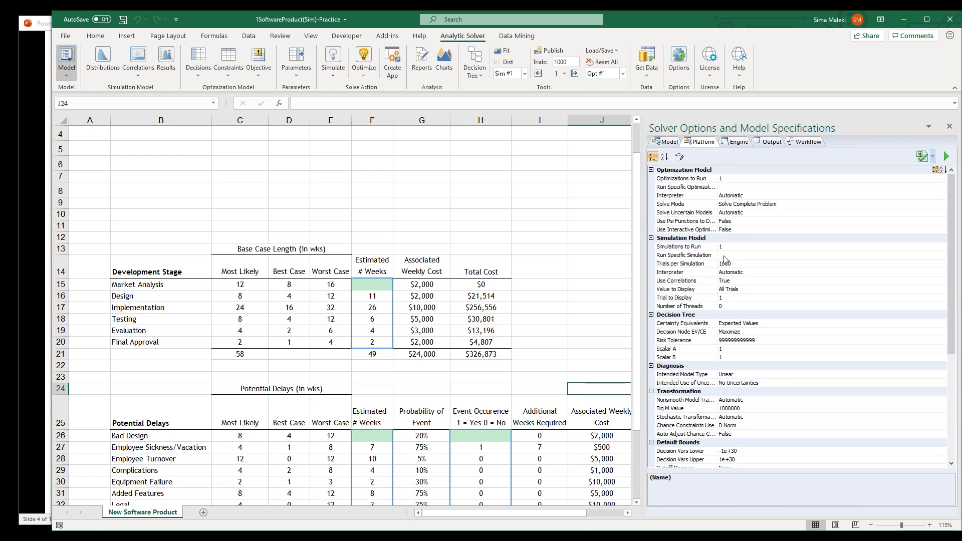
{"action": "left_click", "coordinate": [734, 143]}
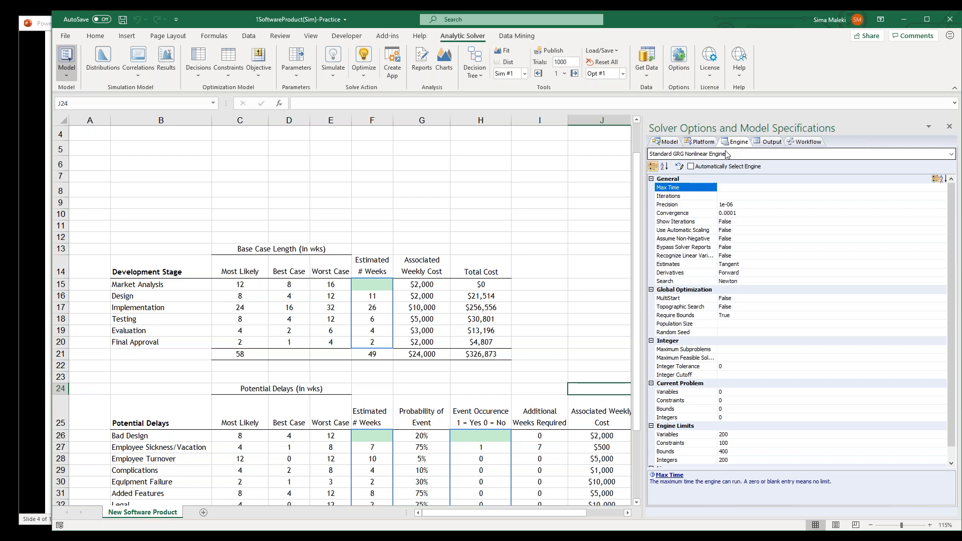
{"action": "left_click", "coordinate": [726, 154]}
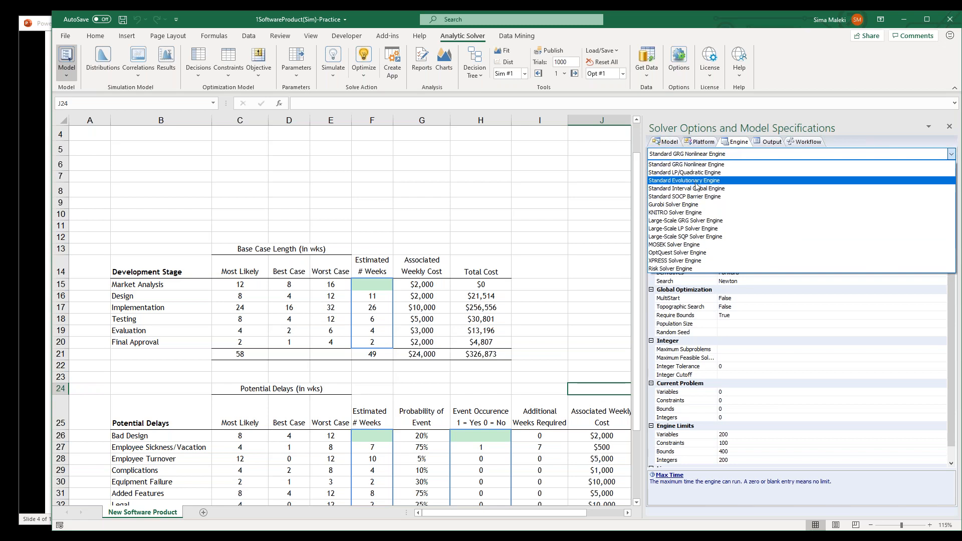
{"action": "left_click", "coordinate": [741, 145]}
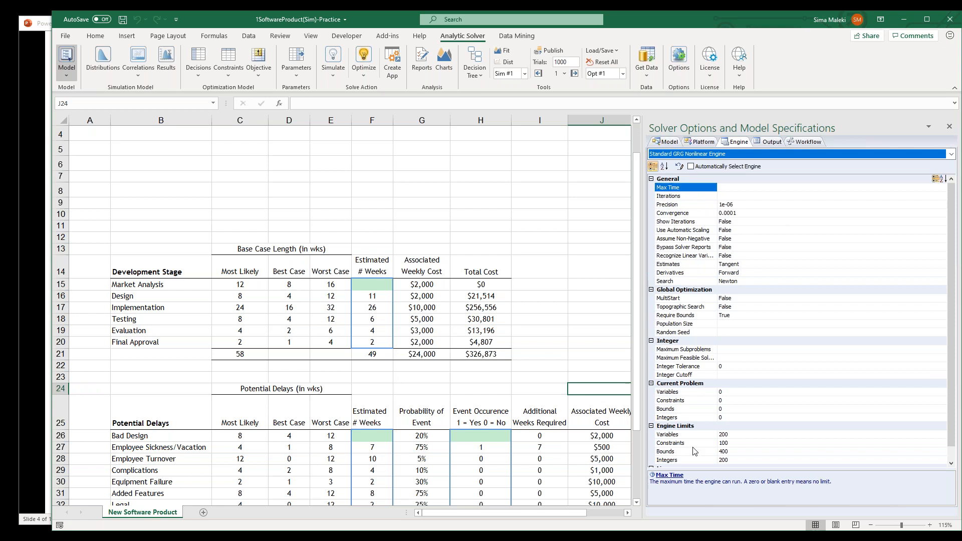
Show the solver output log and clear its file export text
{"action": "left_click", "coordinate": [775, 145]}
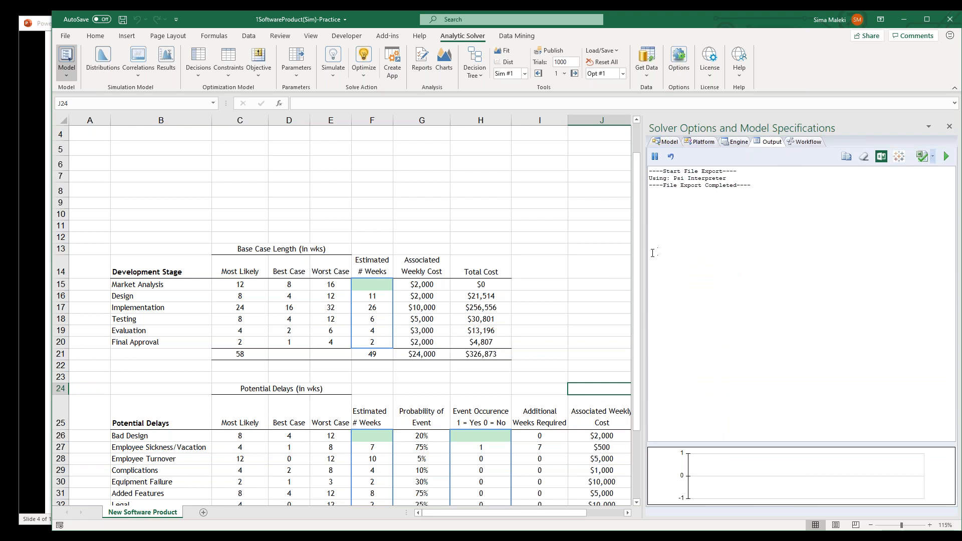
{"action": "left_click_drag", "start_coordinate": [645, 253], "coordinate": [652, 253]}
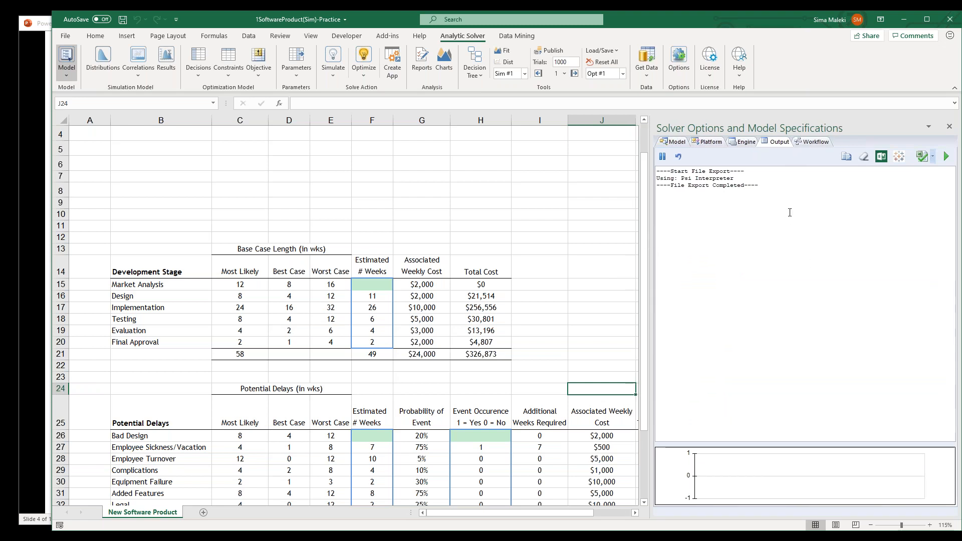
{"action": "key", "text": "alt+Tab"}
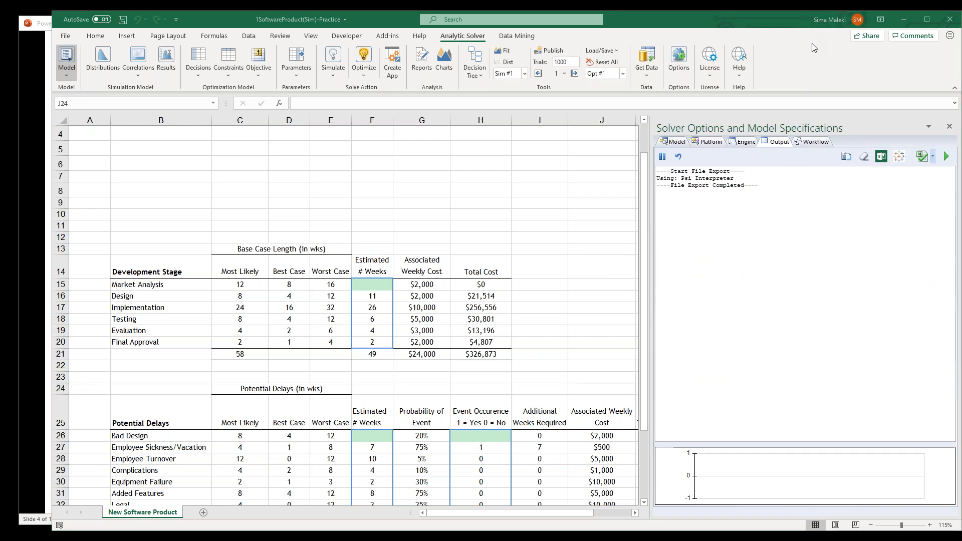
{"action": "left_click", "coordinate": [864, 156]}
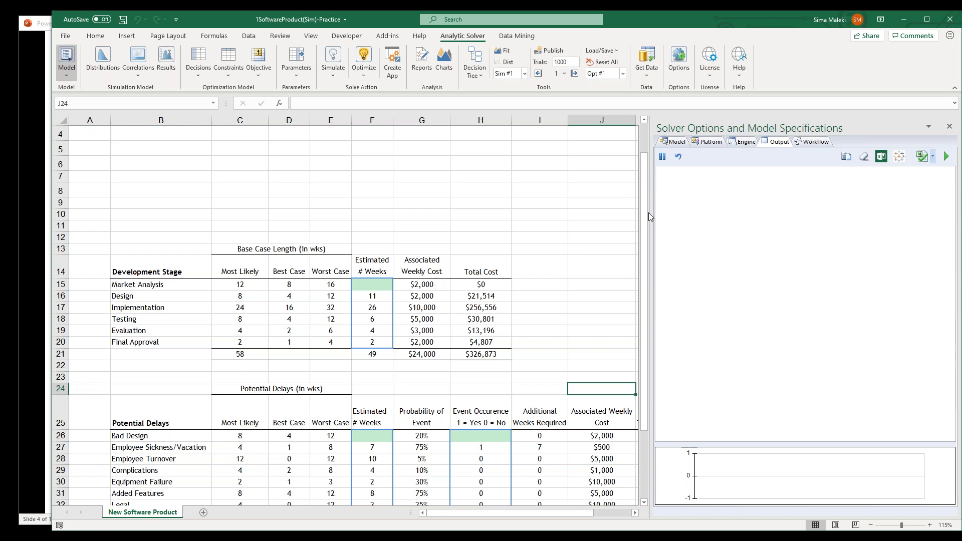
Look over the Data Mining workflow nodes and narrow the Solver Options and Model Specifications pane to uncover the Total Est. Cost column
{"action": "left_click_drag", "start_coordinate": [652, 213], "coordinate": [670, 213]}
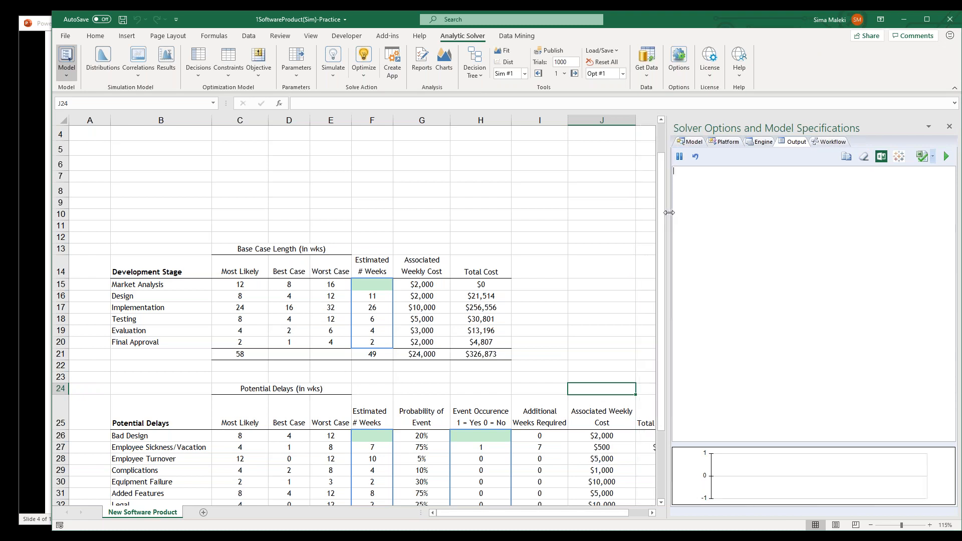
{"action": "left_click", "coordinate": [834, 143]}
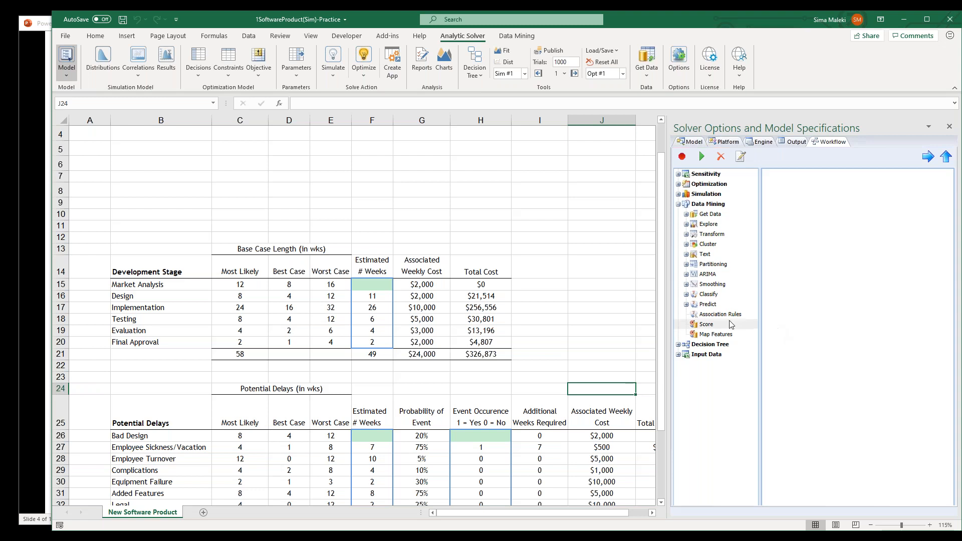
{"action": "left_click_drag", "start_coordinate": [672, 291], "coordinate": [741, 291]}
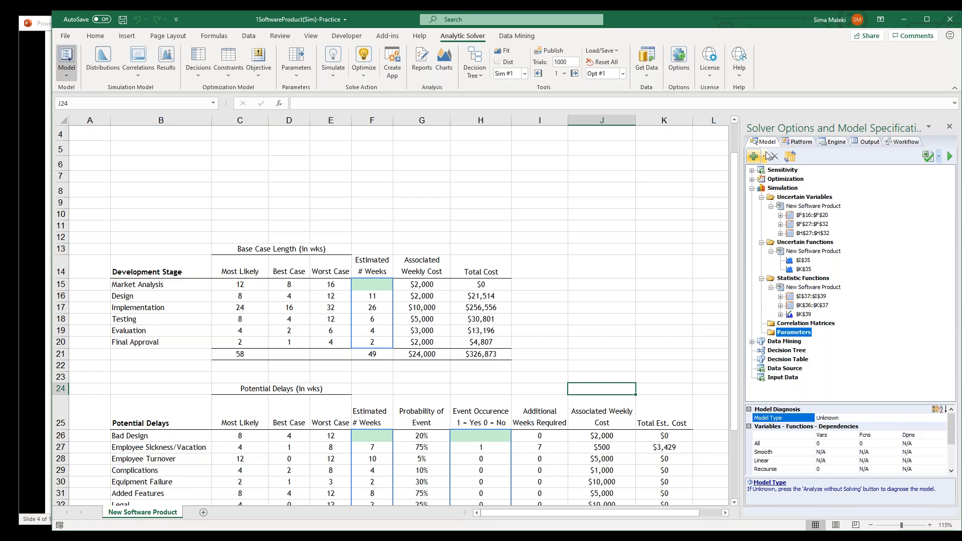
Examine the development stage and potential delay tables together with the weeks-to-completion and estimated cost outputs
{"action": "scroll", "coordinate": [640, 376], "scroll_direction": "down", "scroll_amount": 1}
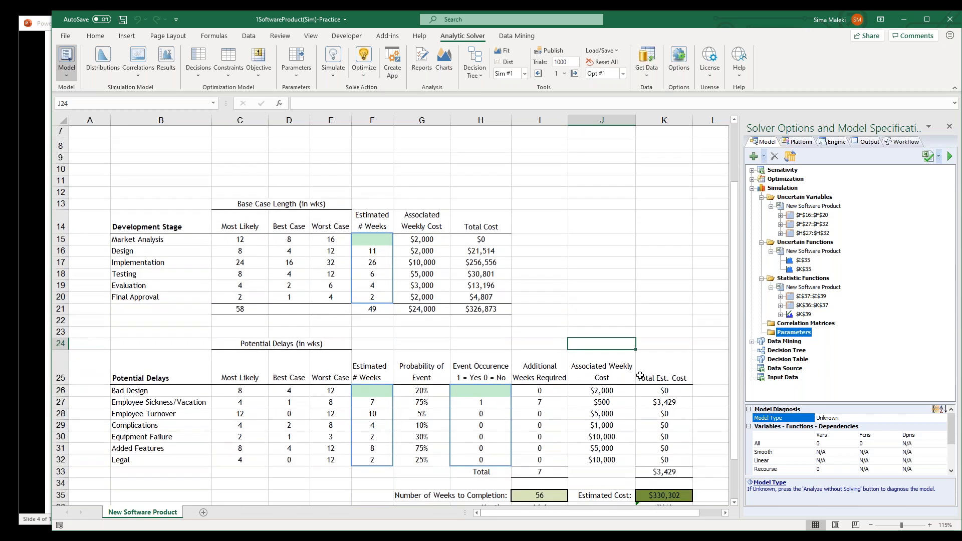
{"action": "scroll", "coordinate": [641, 375], "scroll_direction": "down", "scroll_amount": 1}
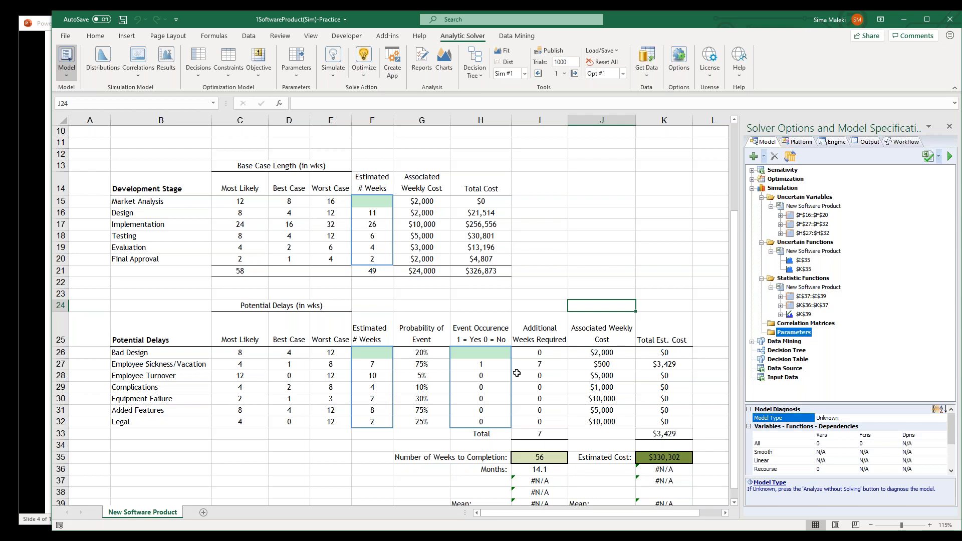
{"action": "scroll", "coordinate": [237, 313], "scroll_direction": "up", "scroll_amount": 3}
{"action": "left_click_drag", "start_coordinate": [569, 513], "coordinate": [507, 512]}
{"action": "scroll", "coordinate": [363, 427], "scroll_direction": "up", "scroll_amount": 2}
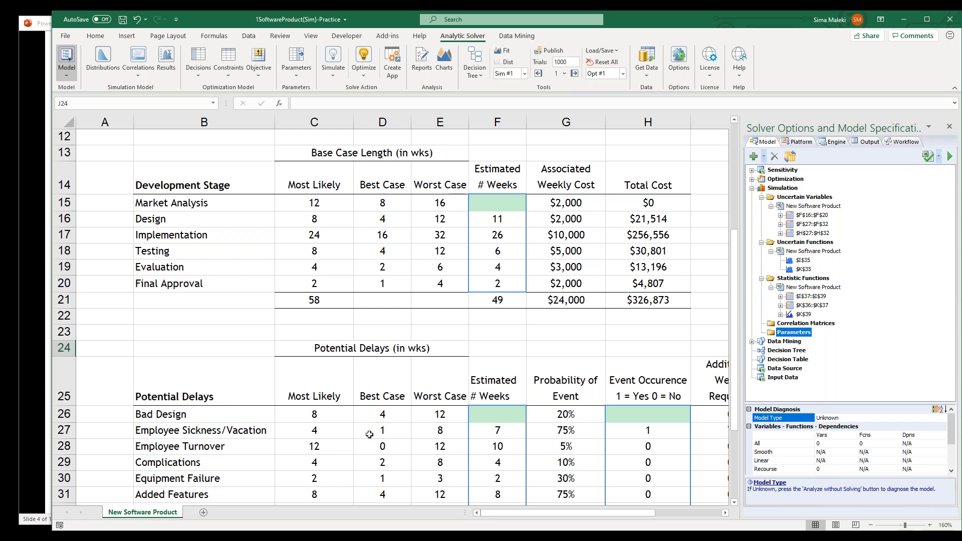
Examine the potential delays' duration estimates in C24:E32 and their event probabilities in G25:G32, including the Bad Design probability
{"action": "scroll", "coordinate": [735, 331], "scroll_direction": "down", "scroll_amount": 2}
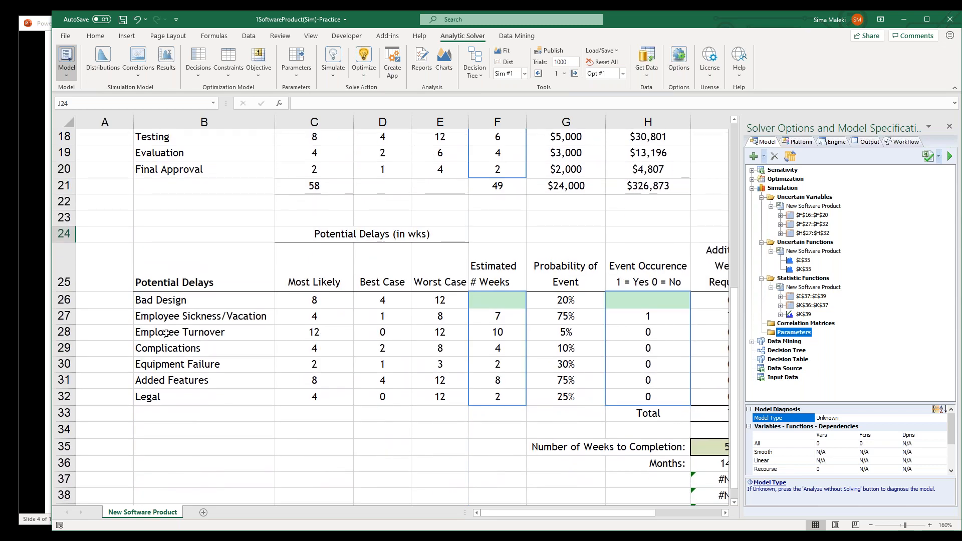
{"action": "mouse_move", "coordinate": [298, 233]}
{"action": "left_mouse_down"}
{"action": "mouse_move", "coordinate": [416, 315]}
{"action": "mouse_move", "coordinate": [439, 400]}
{"action": "left_mouse_up"}
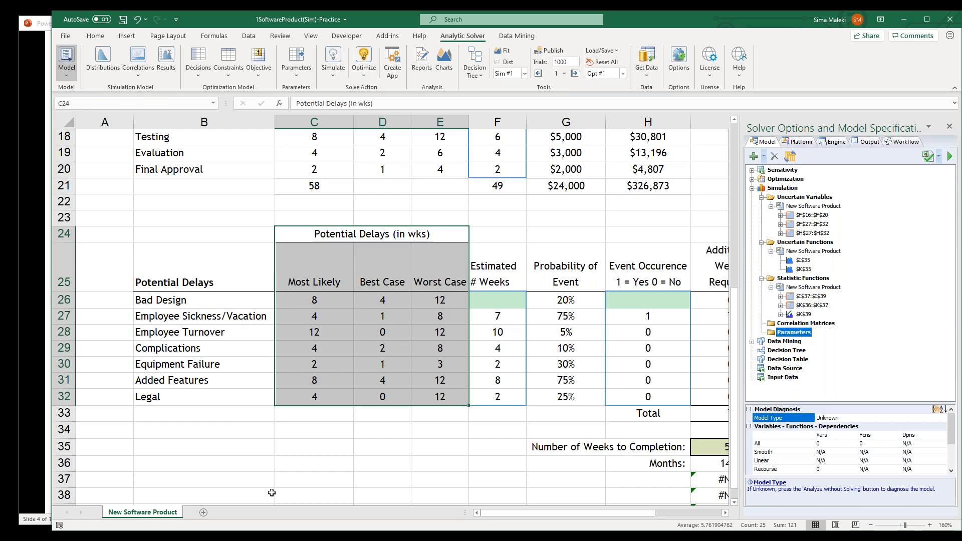
{"action": "left_click_drag", "start_coordinate": [566, 268], "coordinate": [563, 397]}
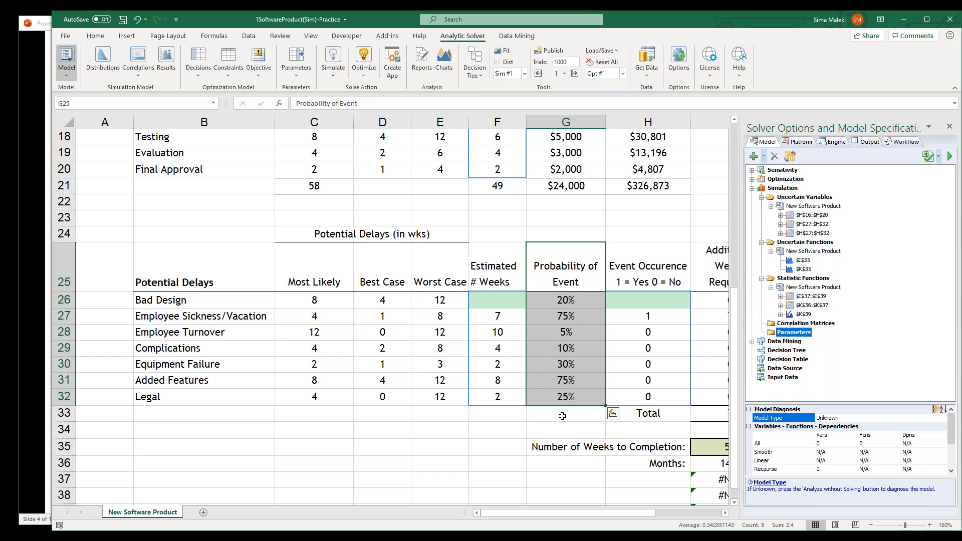
{"action": "left_click", "coordinate": [569, 298]}
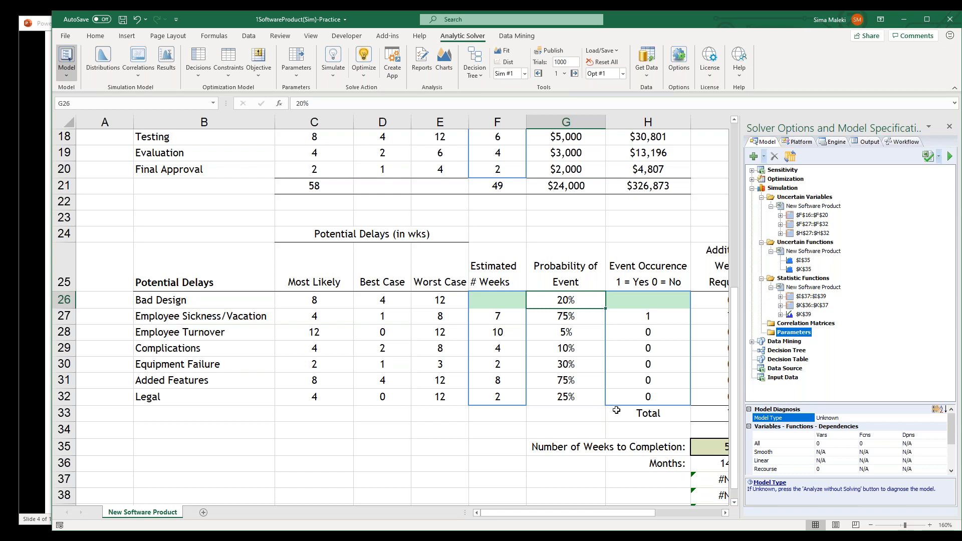
Examine the associated weekly costs of the development stages in G14:G20 and of the potential delays in J25:J32
{"action": "scroll", "coordinate": [616, 410], "scroll_direction": "up", "scroll_amount": 1}
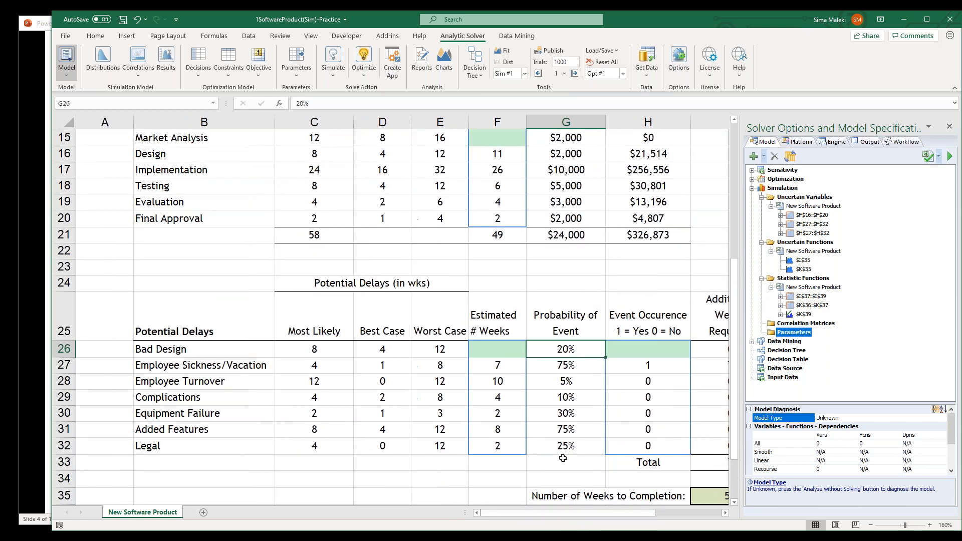
{"action": "scroll", "coordinate": [563, 458], "scroll_direction": "up", "scroll_amount": 1}
{"action": "left_click_drag", "start_coordinate": [564, 178], "coordinate": [562, 291]}
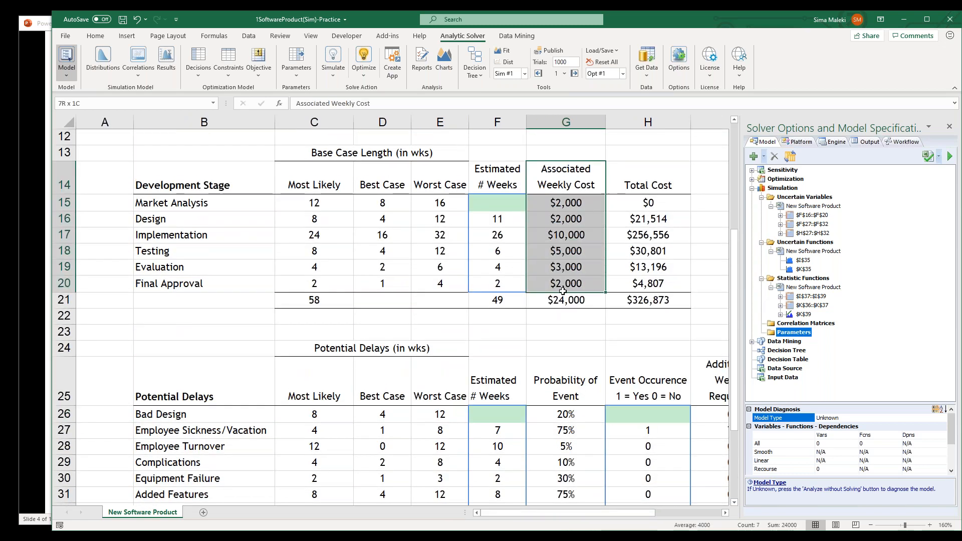
{"action": "left_click_drag", "start_coordinate": [545, 513], "coordinate": [594, 512]}
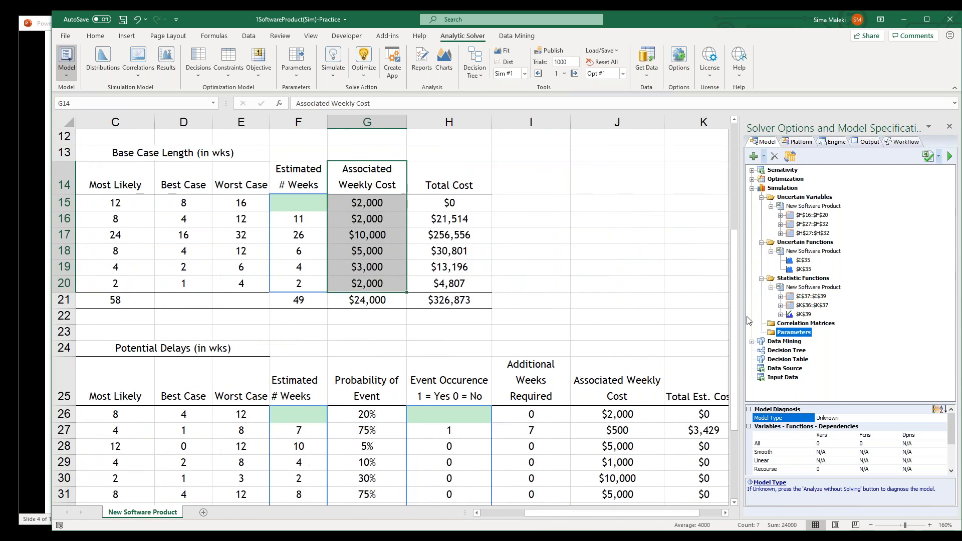
{"action": "scroll", "coordinate": [737, 369], "scroll_direction": "down", "scroll_amount": 2}
{"action": "left_click_drag", "start_coordinate": [617, 285], "coordinate": [630, 417]}
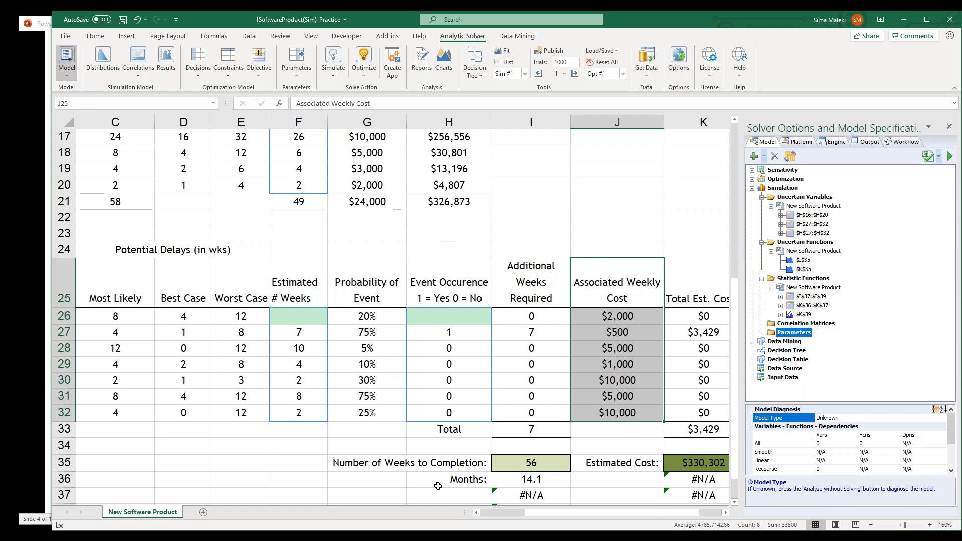
Switch to the PowerPoint slide show and advance to the "Setting Up a Simulation Model in Excel" slide
{"action": "left_click", "coordinate": [903, 19]}
{"action": "left_click", "coordinate": [539, 165]}
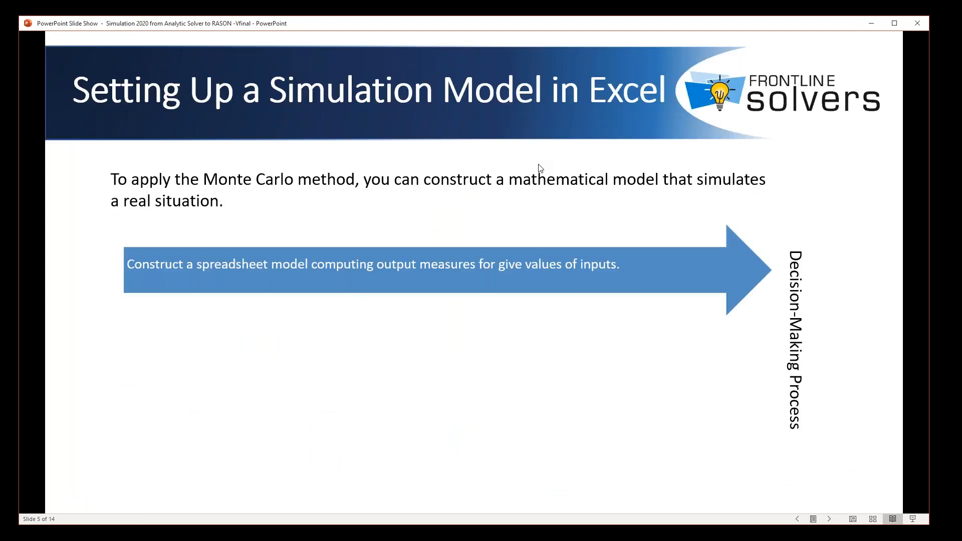
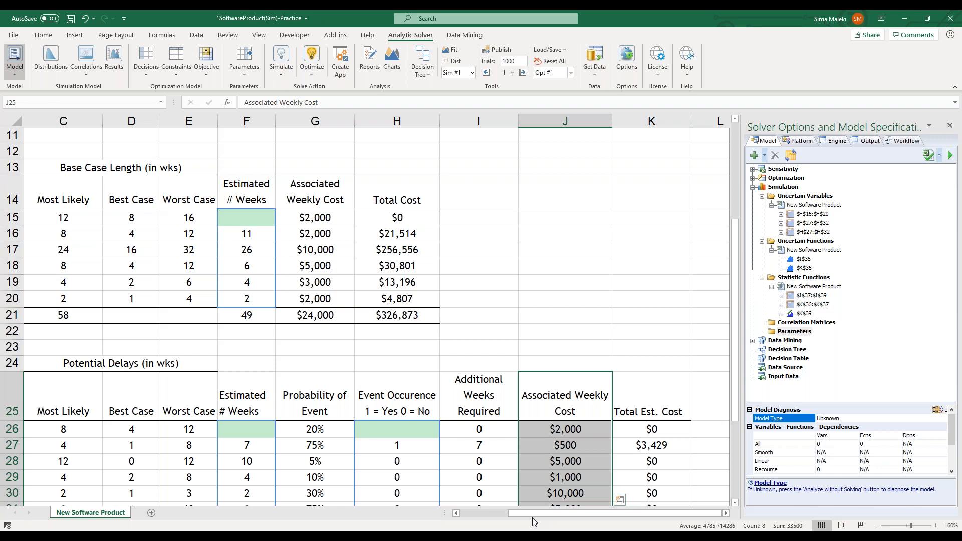
Review the Market Analysis stage's most likely, best case and worst case durations in C14:E15
{"action": "left_click_drag", "start_coordinate": [532, 518], "coordinate": [521, 519]}
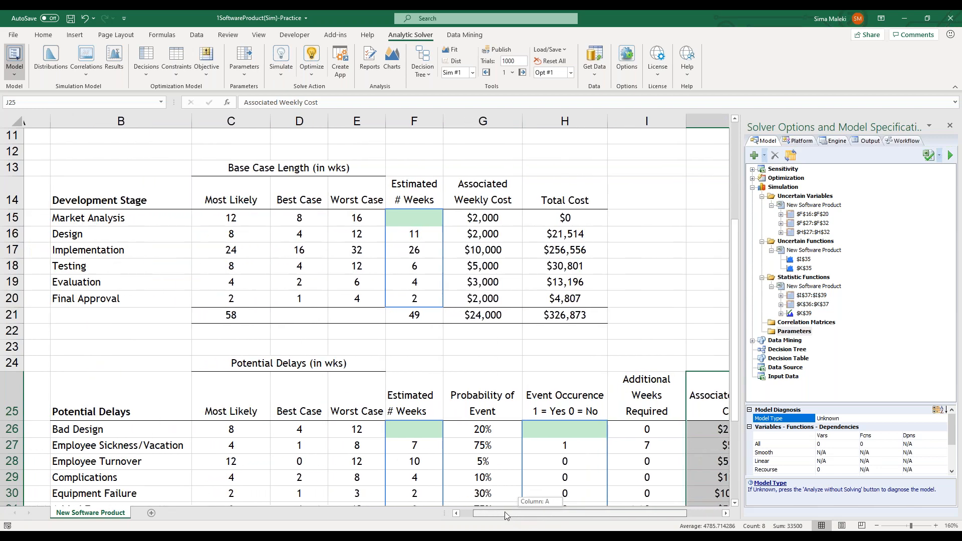
{"action": "left_click", "coordinate": [114, 215]}
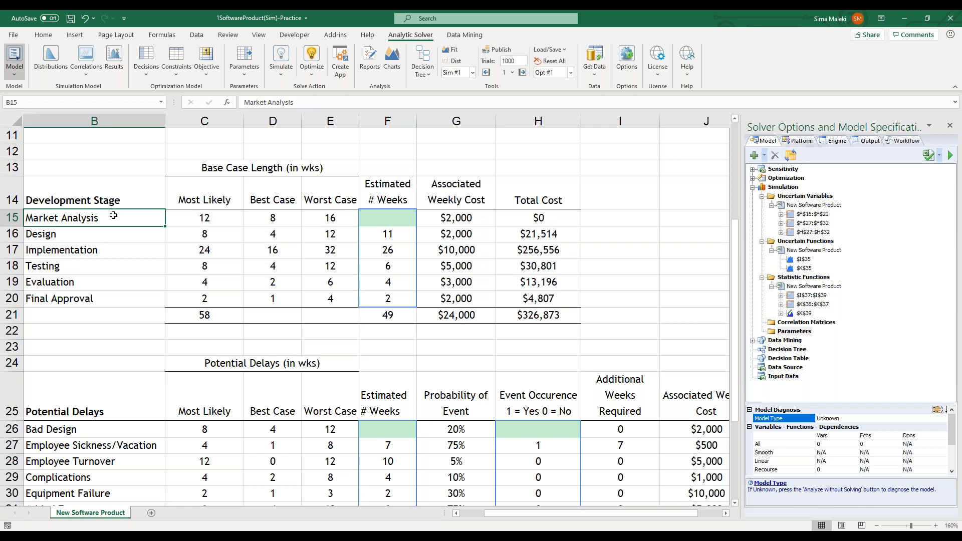
{"action": "left_click_drag", "start_coordinate": [220, 200], "coordinate": [309, 214]}
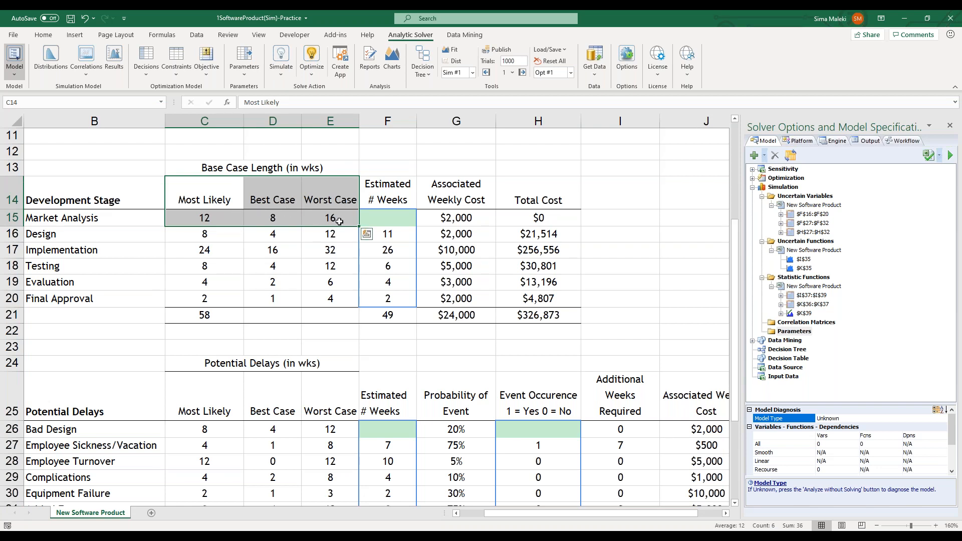
Start a Triangular distribution for the Market Analysis estimated weeks in cell F15
{"action": "left_click", "coordinate": [397, 221]}
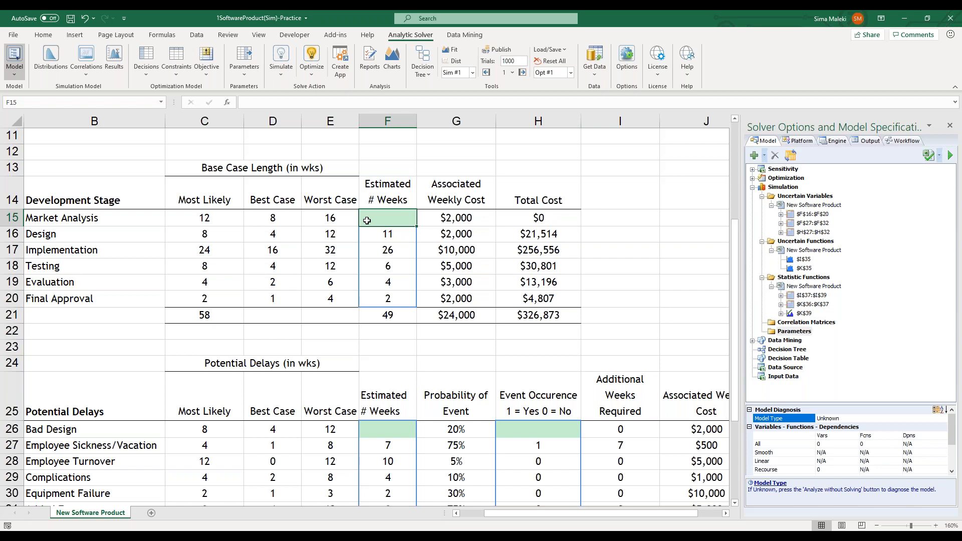
{"action": "left_click", "coordinate": [44, 63]}
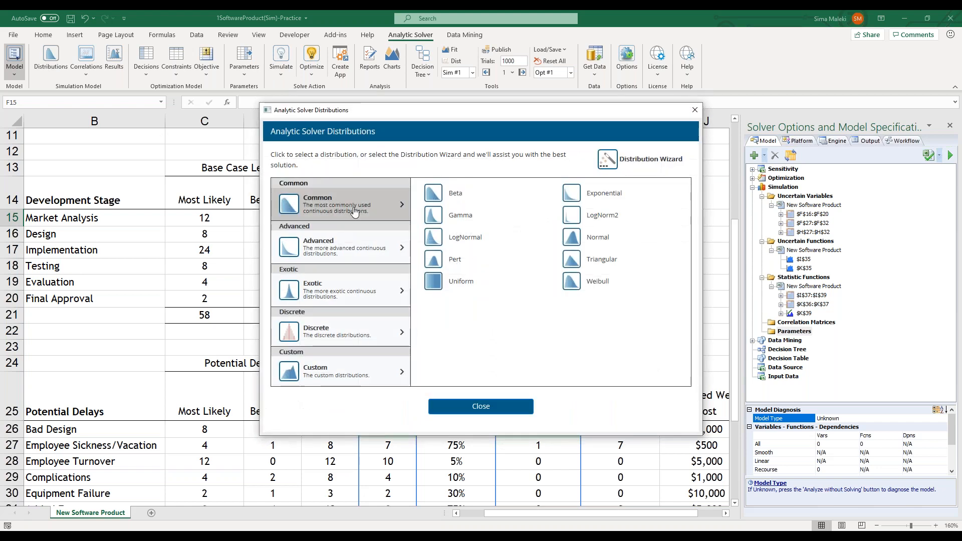
{"action": "left_click", "coordinate": [592, 261]}
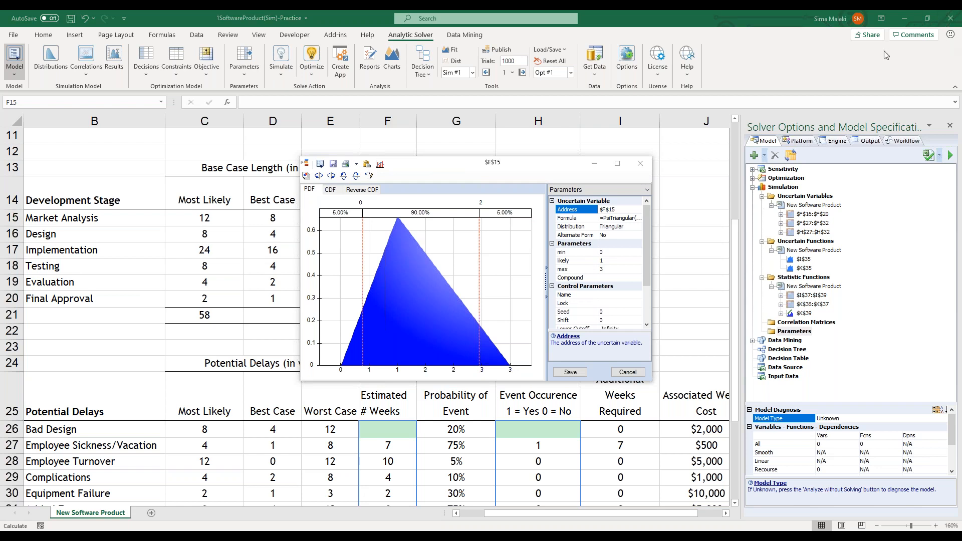
View the F15 distribution's CDF and Reverse CDF curves, and return to its PDF
{"action": "left_click", "coordinate": [329, 191]}
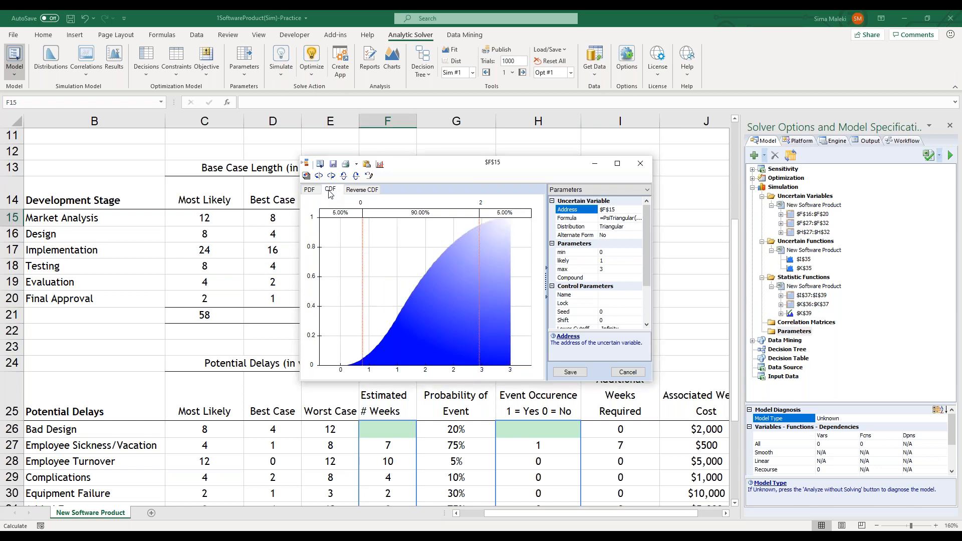
{"action": "left_click", "coordinate": [357, 191]}
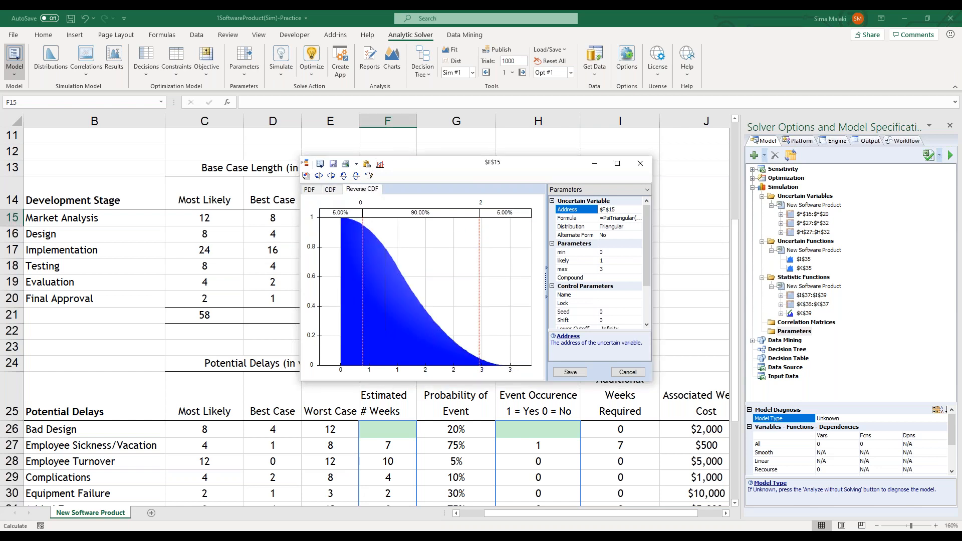
{"action": "left_click", "coordinate": [310, 190]}
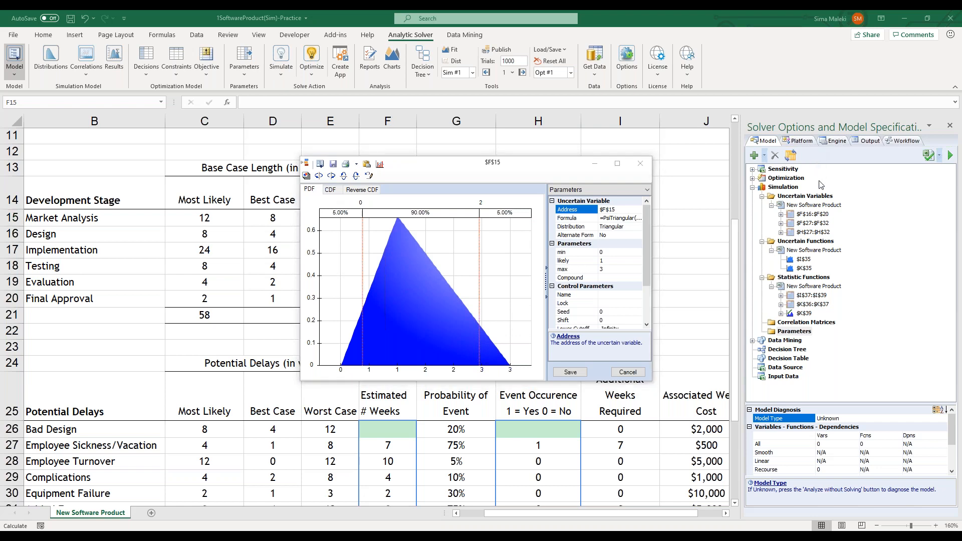
Examine the F15 distribution's parameters, its available views and its control parameters
{"action": "mouse_move", "coordinate": [667, 180]}
{"action": "left_mouse_down"}
{"action": "mouse_move", "coordinate": [547, 180]}
{"action": "mouse_move", "coordinate": [545, 197]}
{"action": "mouse_move", "coordinate": [554, 197]}
{"action": "mouse_move", "coordinate": [653, 196]}
{"action": "mouse_move", "coordinate": [666, 180]}
{"action": "mouse_move", "coordinate": [647, 221]}
{"action": "mouse_move", "coordinate": [647, 325]}
{"action": "left_mouse_up"}
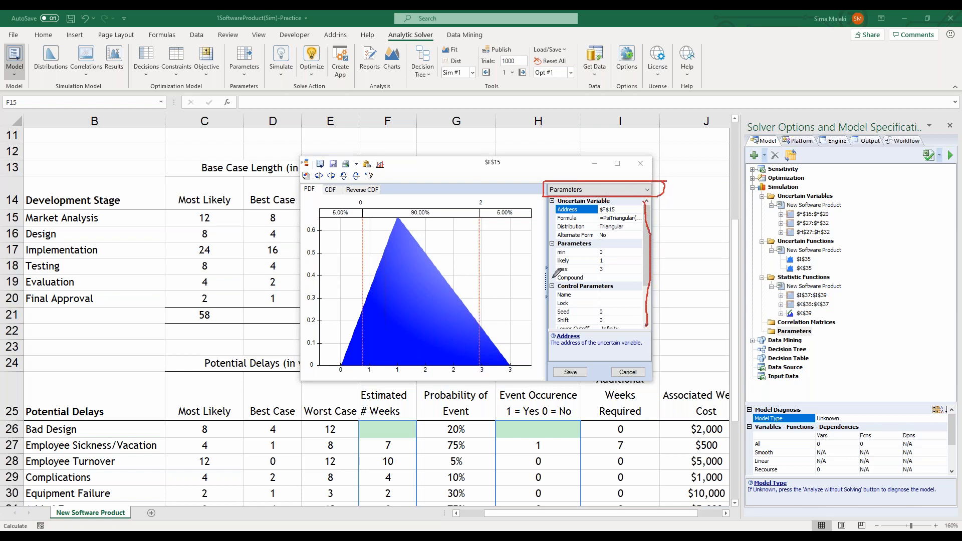
{"action": "left_click_drag", "start_coordinate": [538, 283], "coordinate": [542, 291]}
{"action": "left_click", "coordinate": [547, 281]}
{"action": "left_click", "coordinate": [547, 282]}
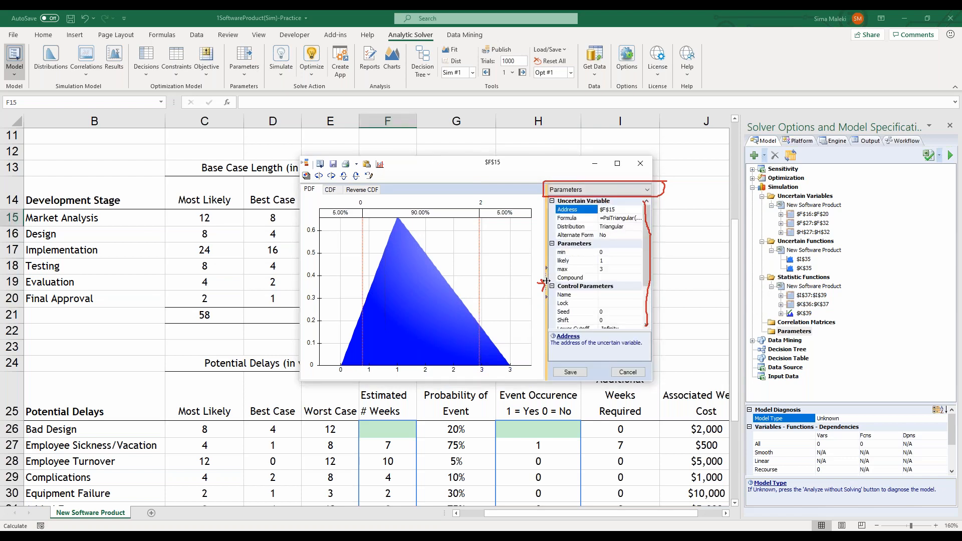
{"action": "left_click", "coordinate": [647, 190]}
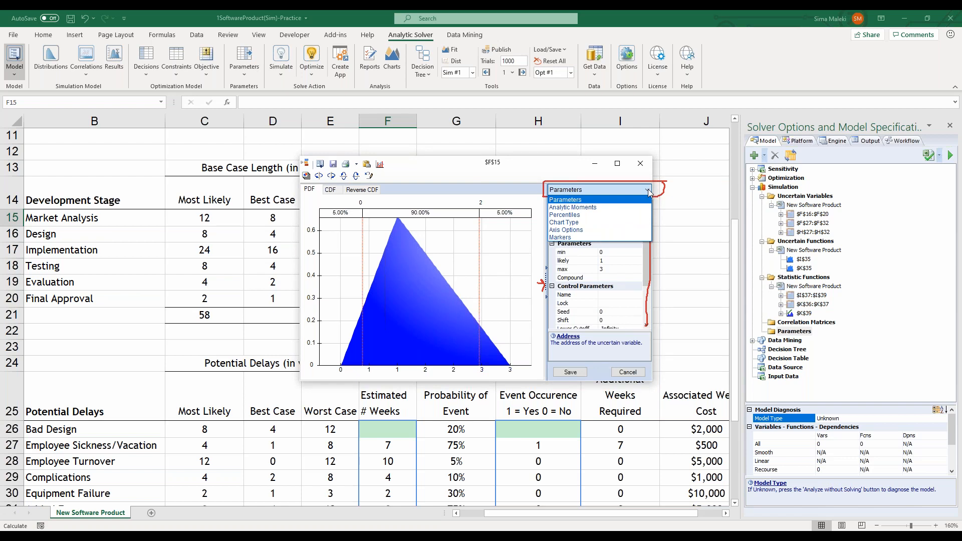
{"action": "left_click", "coordinate": [647, 190]}
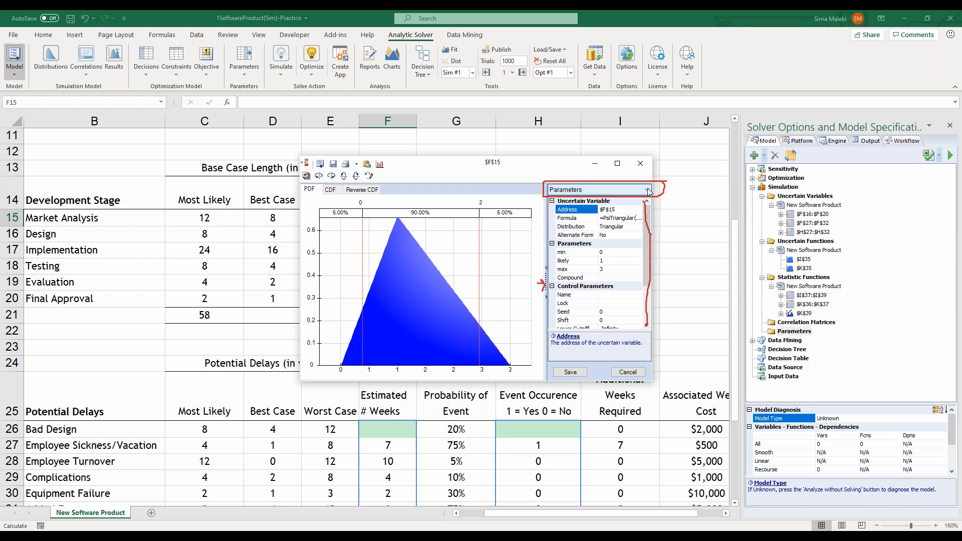
{"action": "scroll", "coordinate": [648, 251], "scroll_direction": "down", "scroll_amount": 4}
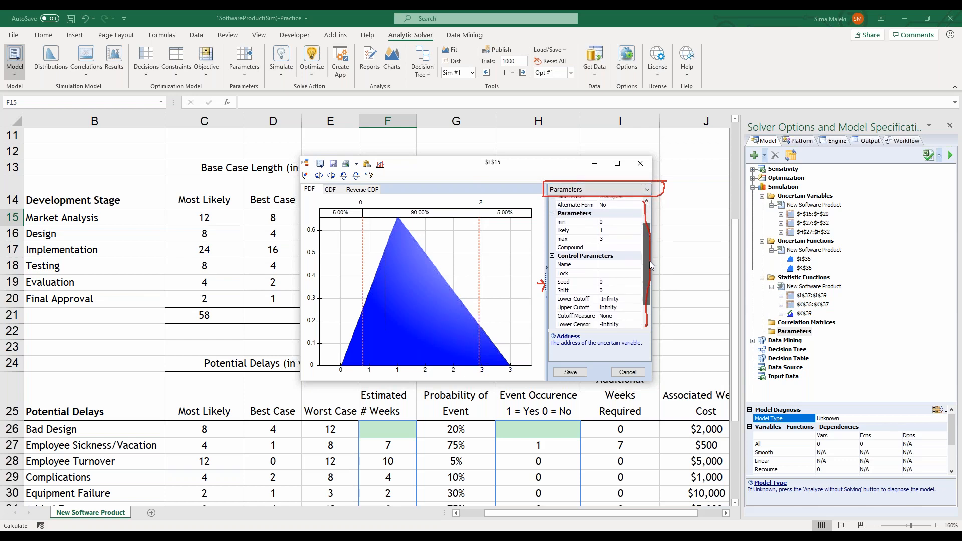
{"action": "left_click_drag", "start_coordinate": [649, 260], "coordinate": [648, 252]}
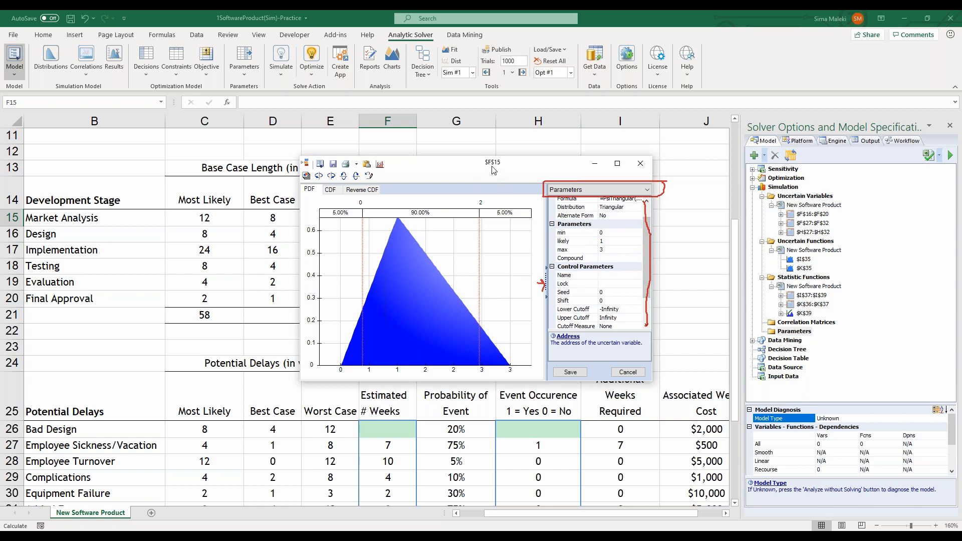
Move the distribution window clear of the duration estimates and link its min parameter to the best case in D15
{"action": "mouse_move", "coordinate": [494, 169]}
{"action": "left_mouse_down"}
{"action": "mouse_move", "coordinate": [600, 145]}
{"action": "mouse_move", "coordinate": [619, 128]}
{"action": "left_mouse_up"}
{"action": "left_click", "coordinate": [820, 201]}
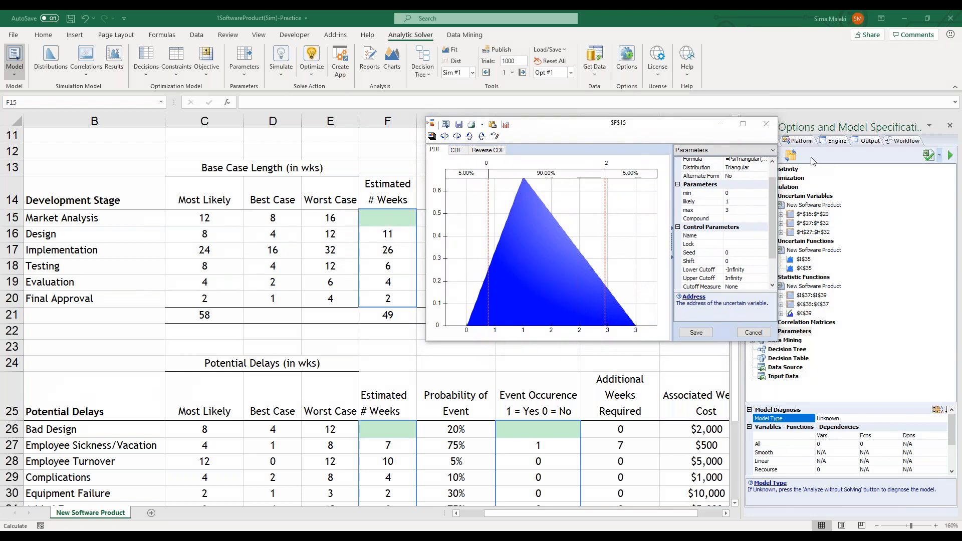
{"action": "left_click", "coordinate": [721, 132]}
{"action": "scroll", "coordinate": [701, 228], "scroll_direction": "up", "scroll_amount": 1}
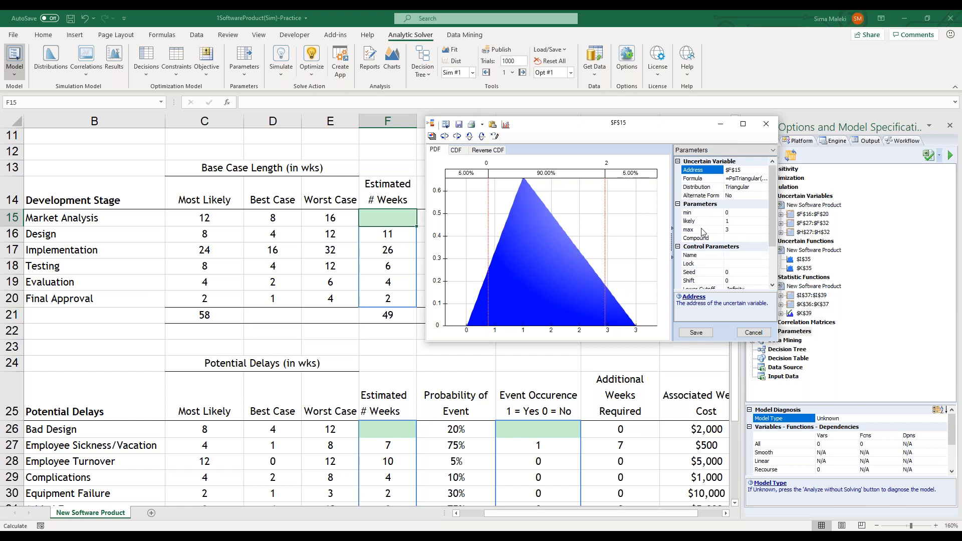
{"action": "left_click", "coordinate": [816, 164]}
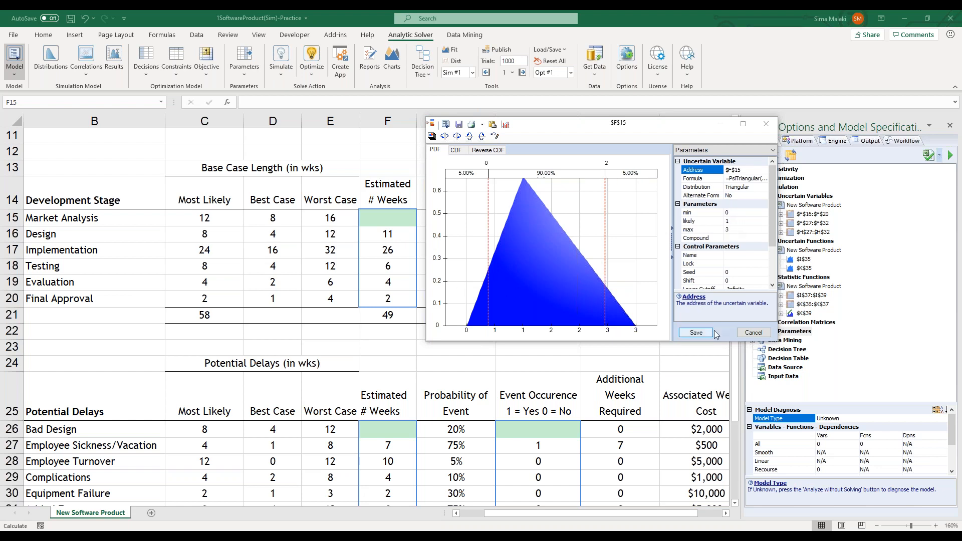
{"action": "left_click", "coordinate": [743, 213]}
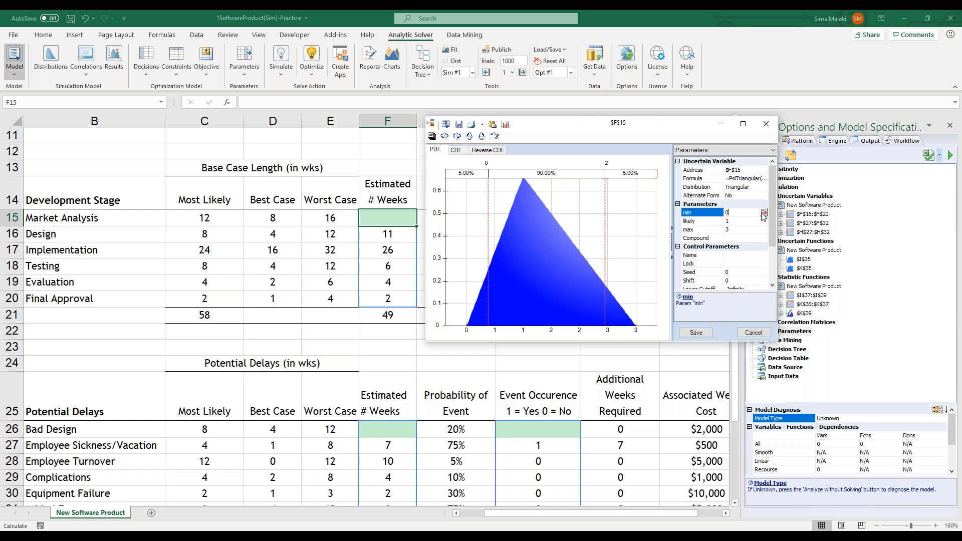
{"action": "left_click", "coordinate": [762, 214]}
{"action": "left_click", "coordinate": [286, 219]}
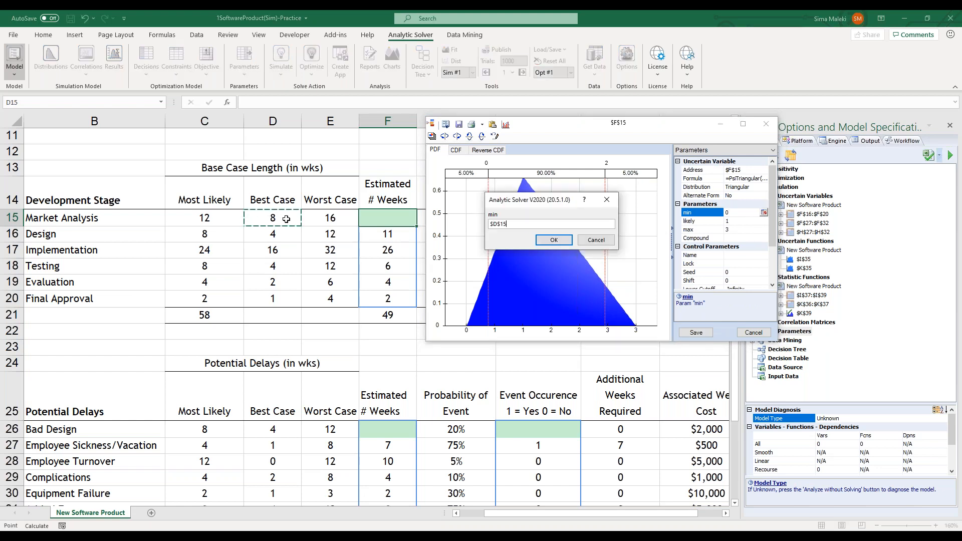
{"action": "left_click", "coordinate": [554, 239]}
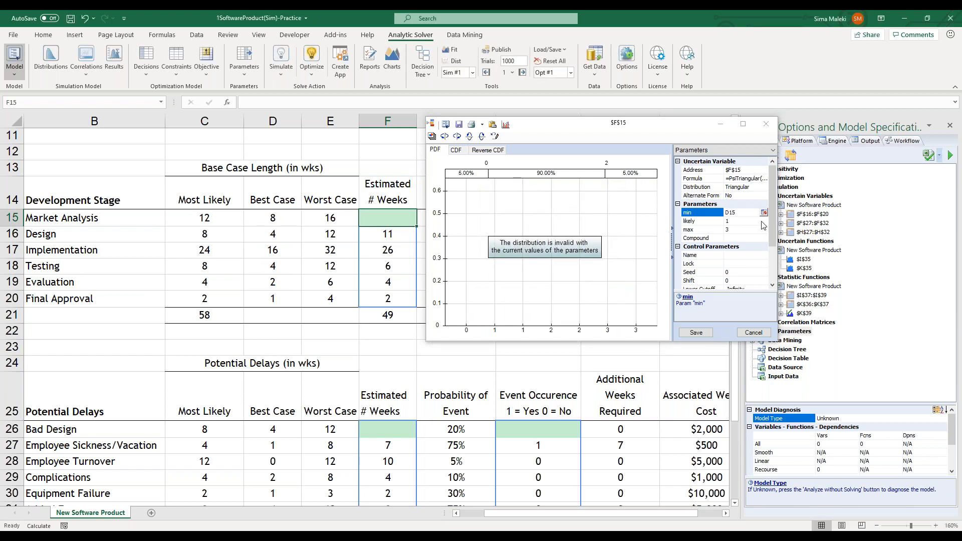
Link the distribution's likely parameter to cell C15 and its max parameter to cell E15
{"action": "left_click", "coordinate": [743, 220]}
{"action": "left_click", "coordinate": [763, 222]}
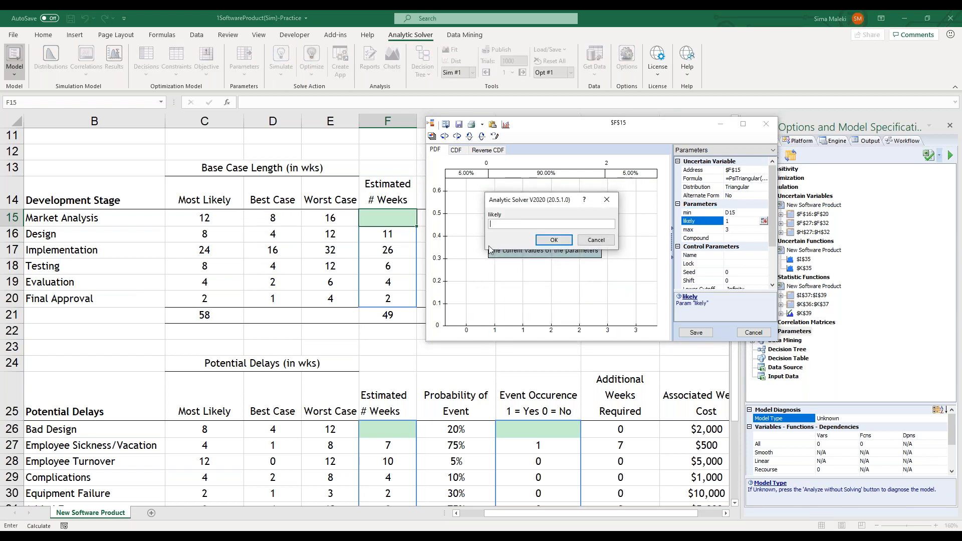
{"action": "left_click", "coordinate": [199, 220]}
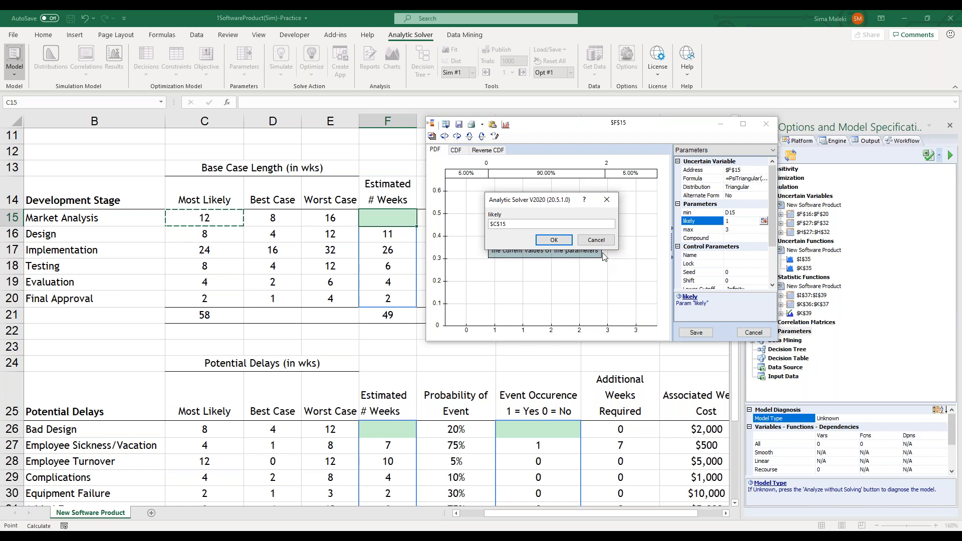
{"action": "left_click", "coordinate": [554, 240]}
{"action": "left_click", "coordinate": [743, 231]}
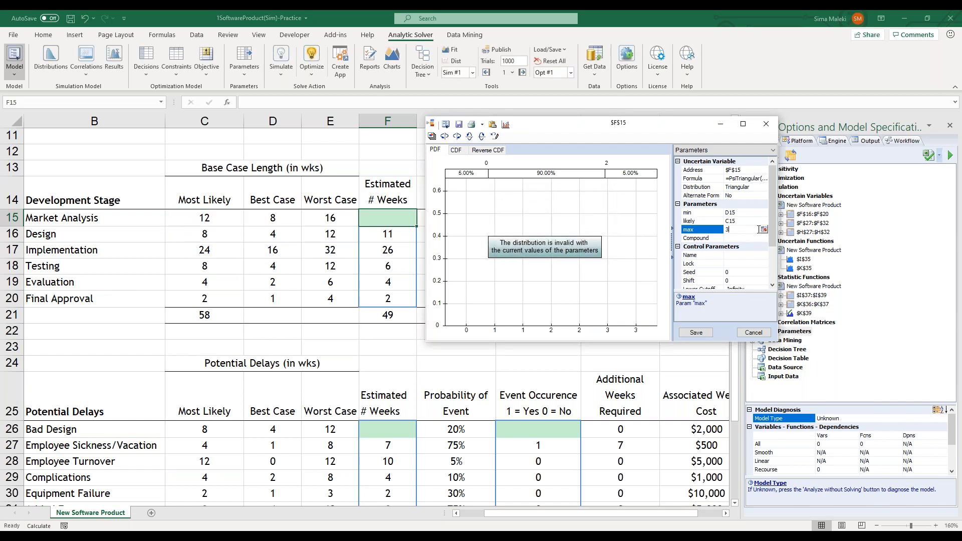
{"action": "left_click", "coordinate": [763, 230]}
{"action": "left_click", "coordinate": [314, 218]}
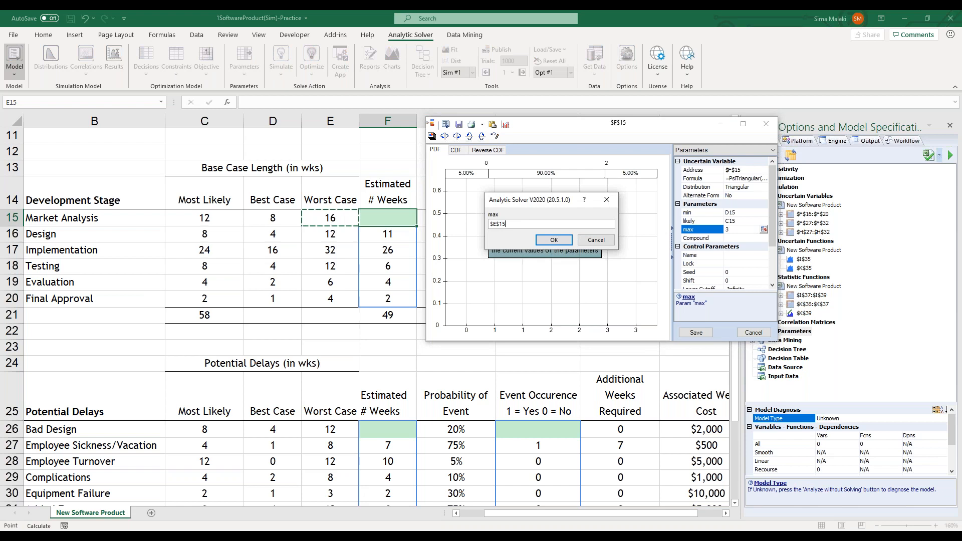
{"action": "left_click", "coordinate": [553, 240]}
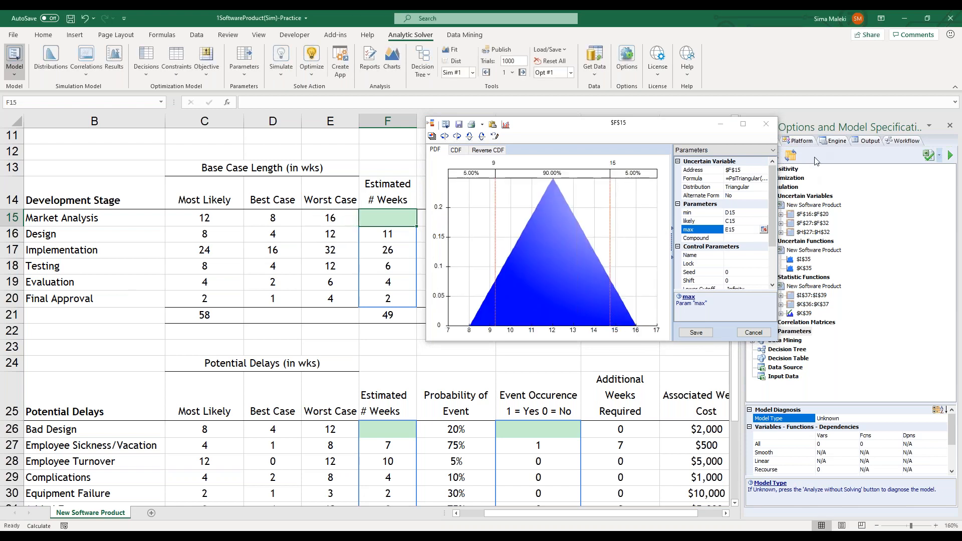
Examine the triangle's minimum, most likely and maximum points on the PDF chart along with the linked parameters
{"action": "mouse_move", "coordinate": [468, 328]}
{"action": "left_mouse_down"}
{"action": "mouse_move", "coordinate": [466, 339]}
{"action": "mouse_move", "coordinate": [480, 330]}
{"action": "mouse_move", "coordinate": [466, 338]}
{"action": "left_mouse_up"}
{"action": "mouse_move", "coordinate": [558, 332]}
{"action": "left_mouse_down"}
{"action": "mouse_move", "coordinate": [547, 329]}
{"action": "mouse_move", "coordinate": [560, 322]}
{"action": "mouse_move", "coordinate": [552, 337]}
{"action": "left_mouse_up"}
{"action": "mouse_move", "coordinate": [640, 335]}
{"action": "left_mouse_down"}
{"action": "mouse_move", "coordinate": [633, 338]}
{"action": "mouse_move", "coordinate": [640, 323]}
{"action": "mouse_move", "coordinate": [642, 338]}
{"action": "mouse_move", "coordinate": [633, 340]}
{"action": "left_mouse_up"}
{"action": "mouse_move", "coordinate": [757, 203]}
{"action": "left_mouse_down"}
{"action": "mouse_move", "coordinate": [756, 232]}
{"action": "mouse_move", "coordinate": [678, 233]}
{"action": "mouse_move", "coordinate": [682, 200]}
{"action": "mouse_move", "coordinate": [756, 206]}
{"action": "left_mouse_up"}
{"action": "left_click", "coordinate": [823, 226]}
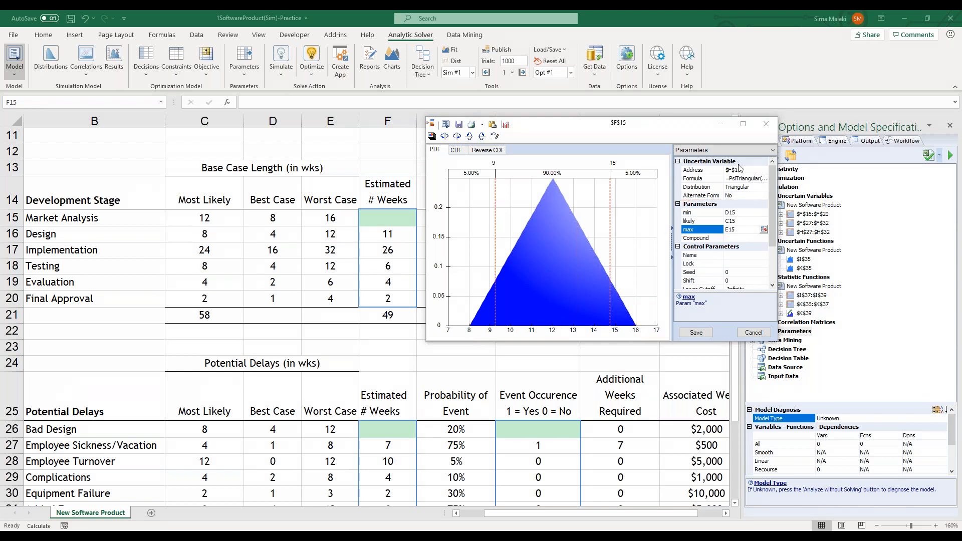
Check the distribution's Analytic Moments, Percentiles and Chart Type views, and save the Triangular distribution to F15
{"action": "left_click", "coordinate": [738, 151]}
{"action": "left_click", "coordinate": [718, 168]}
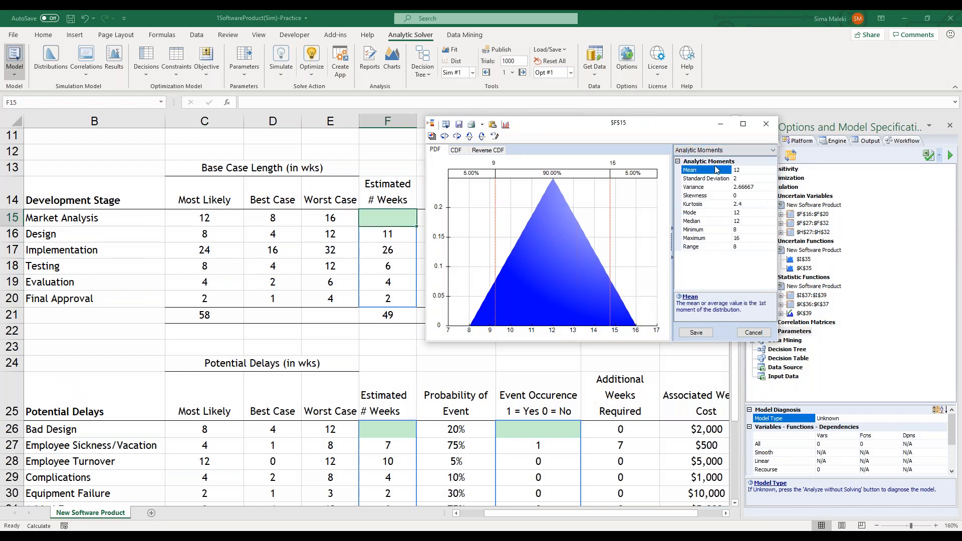
{"action": "left_click", "coordinate": [718, 151]}
{"action": "left_click", "coordinate": [717, 175]}
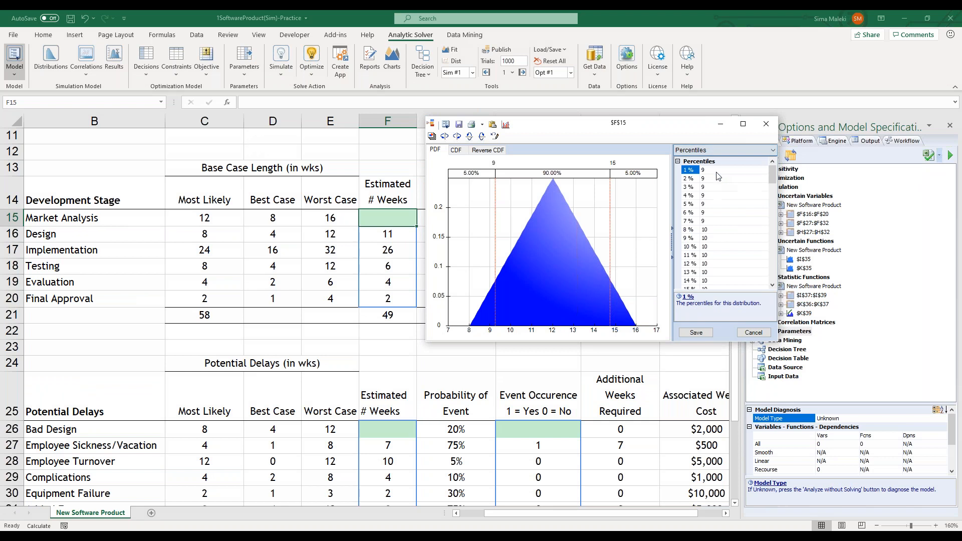
{"action": "left_click", "coordinate": [717, 151]}
{"action": "left_click", "coordinate": [716, 183]}
{"action": "left_click", "coordinate": [712, 150]}
{"action": "left_click", "coordinate": [701, 160]}
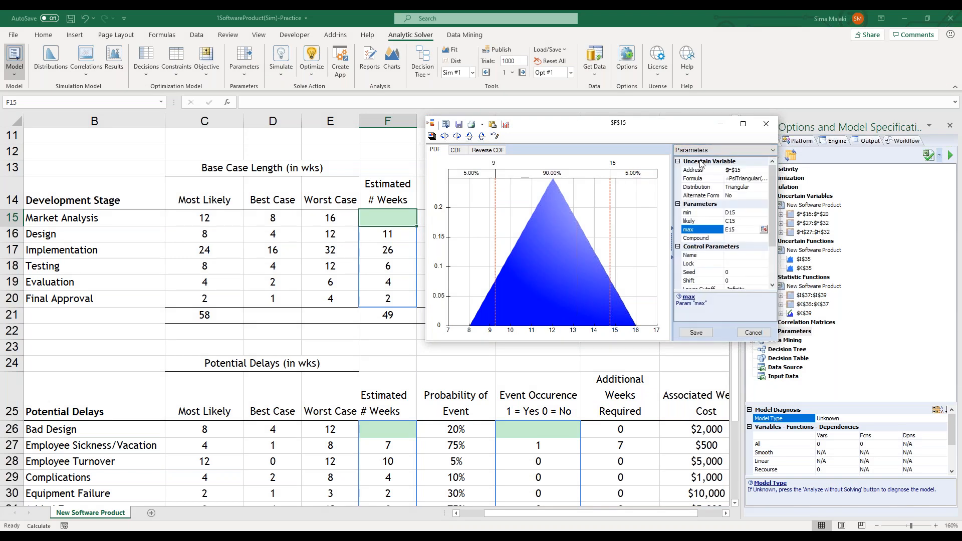
{"action": "left_click", "coordinate": [696, 333]}
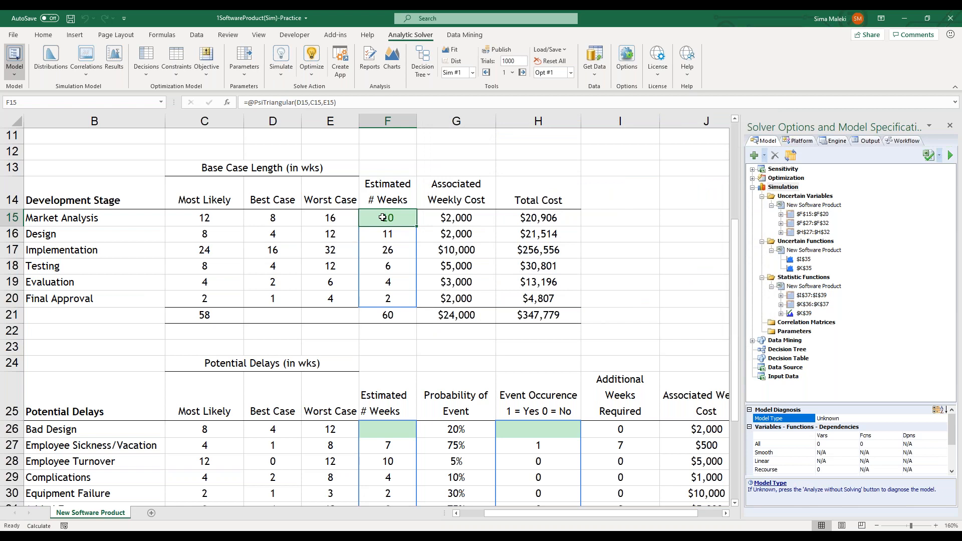
Review the distribution preview of F15 and the PsiTriangular formulas of the other development stages in F16:F20
{"action": "mouse_move", "coordinate": [382, 218]}
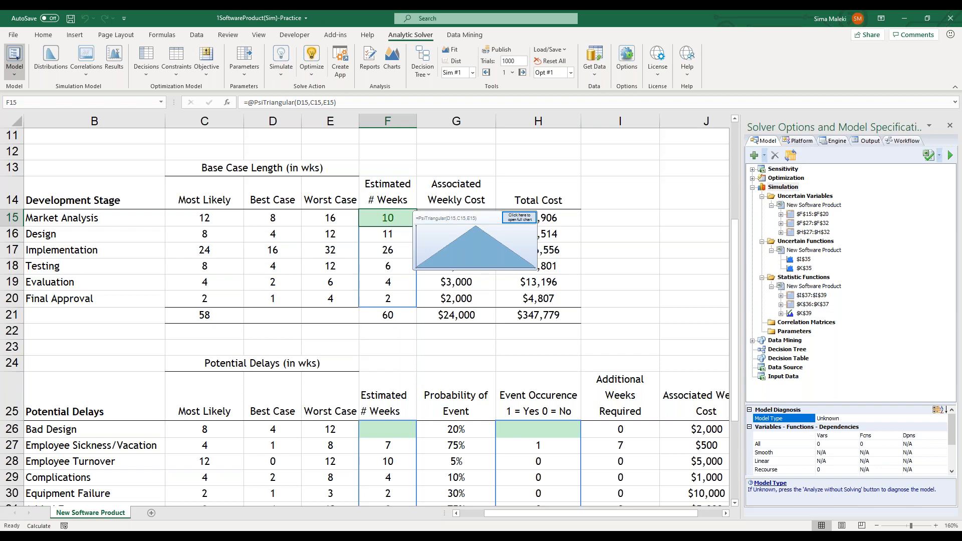
{"action": "left_click", "coordinate": [383, 236]}
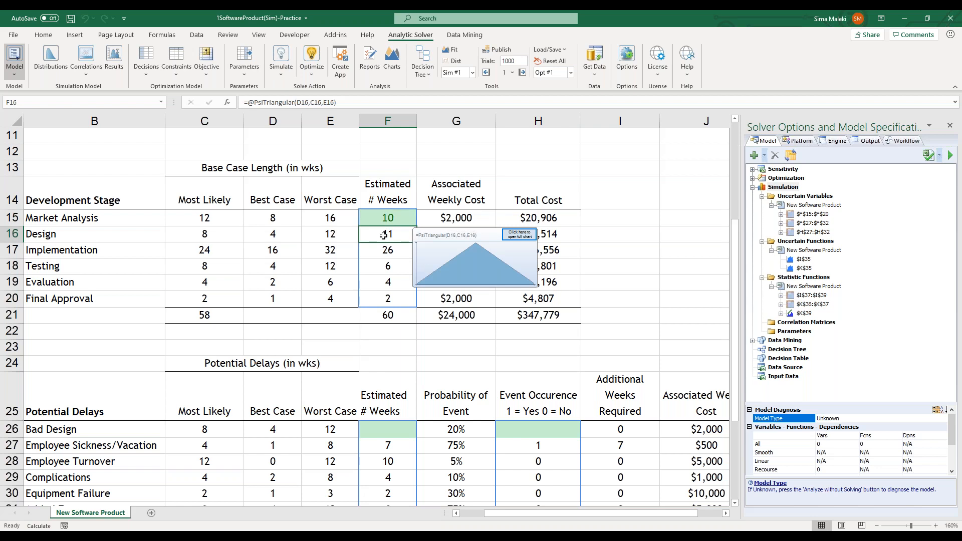
{"action": "left_click", "coordinate": [379, 251]}
{"action": "left_click", "coordinate": [379, 266]}
{"action": "left_click", "coordinate": [377, 282]}
{"action": "left_click", "coordinate": [375, 298]}
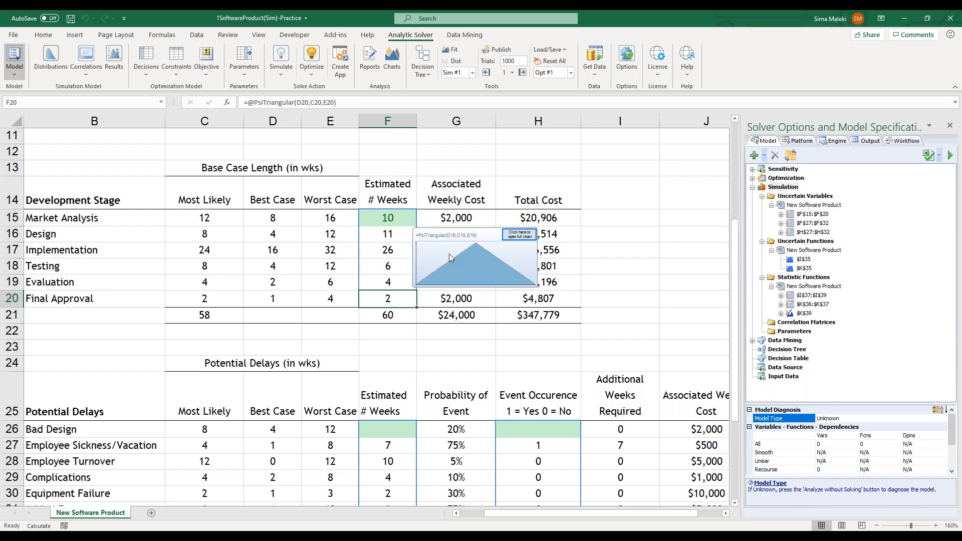
Display the worksheet's formulas and widen column F so that the PsiTriangular formulas show in full
{"action": "key", "text": "ctrl+grave"}
{"action": "left_click_drag", "start_coordinate": [524, 512], "coordinate": [578, 512]}
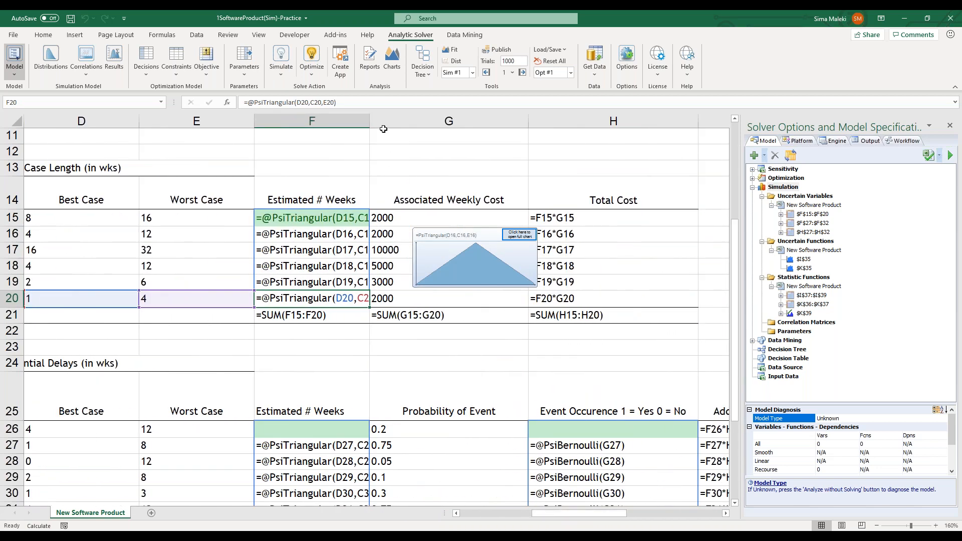
{"action": "left_click_drag", "start_coordinate": [370, 121], "coordinate": [427, 123]}
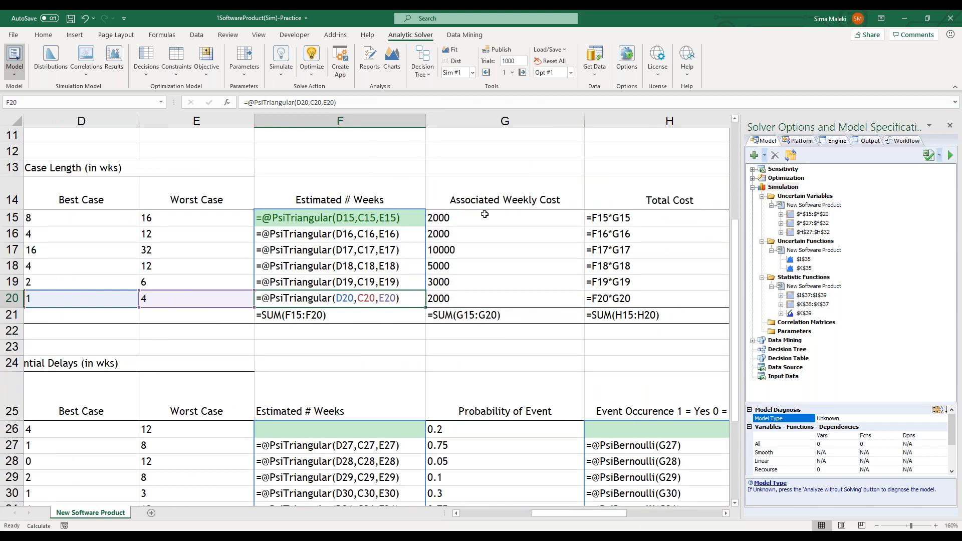
Review the Total Cost formulas in H15 and H21, and return the worksheet to displaying values
{"action": "left_click", "coordinate": [556, 217]}
{"action": "left_click", "coordinate": [613, 217]}
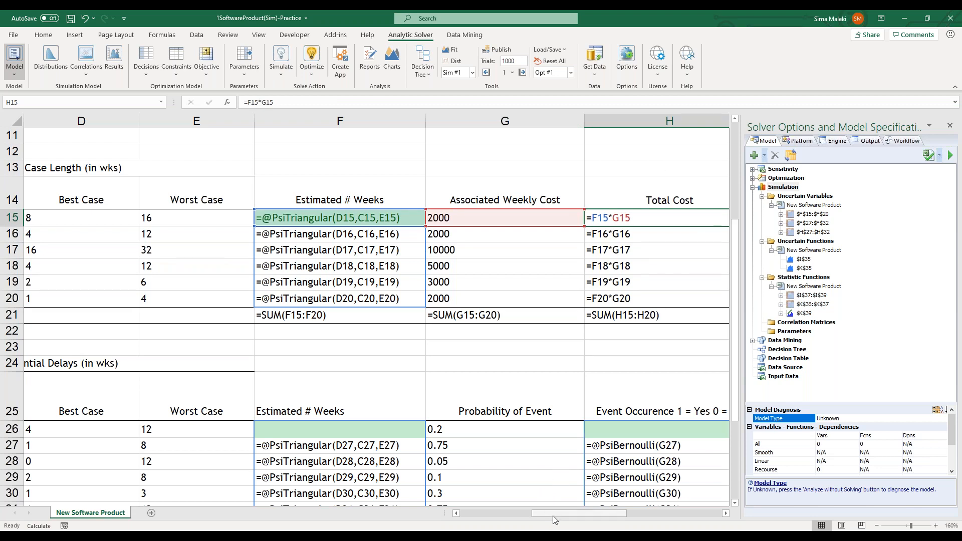
{"action": "left_click", "coordinate": [645, 315]}
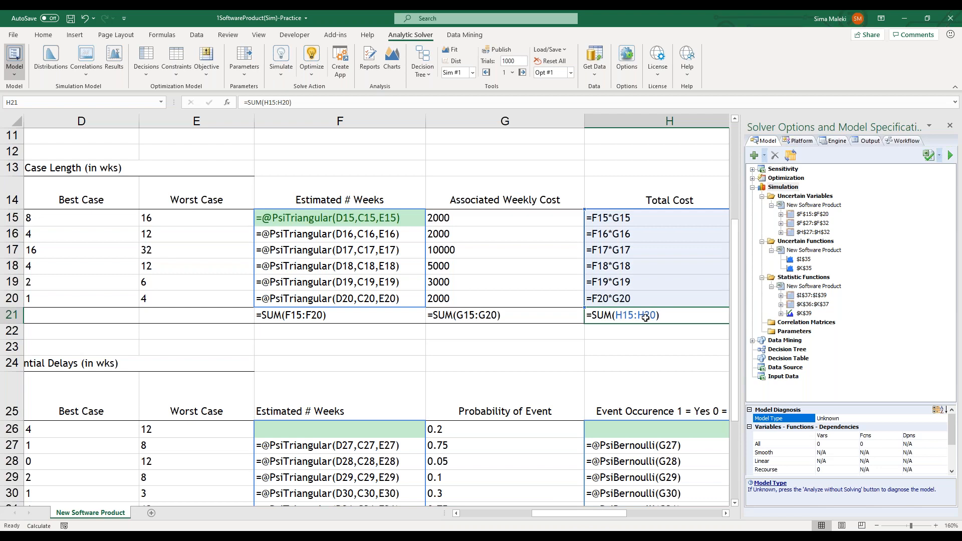
{"action": "key", "text": "ctrl+grave"}
{"action": "left_click_drag", "start_coordinate": [597, 515], "coordinate": [534, 513]}
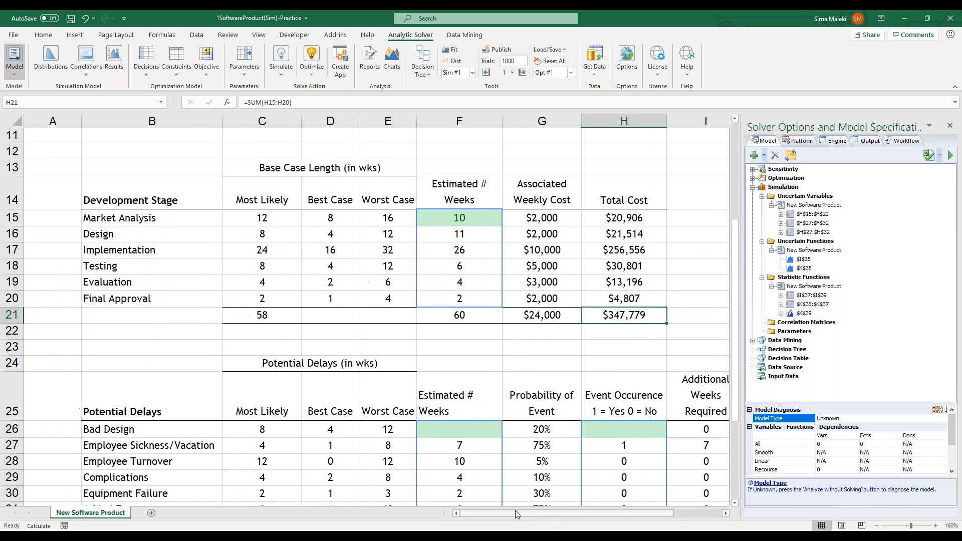
Start a Triangular distribution for Bad Design's estimated weeks in F26 and place its window clear of the row 26 inputs
{"action": "scroll", "coordinate": [484, 495], "scroll_direction": "down", "scroll_amount": 2}
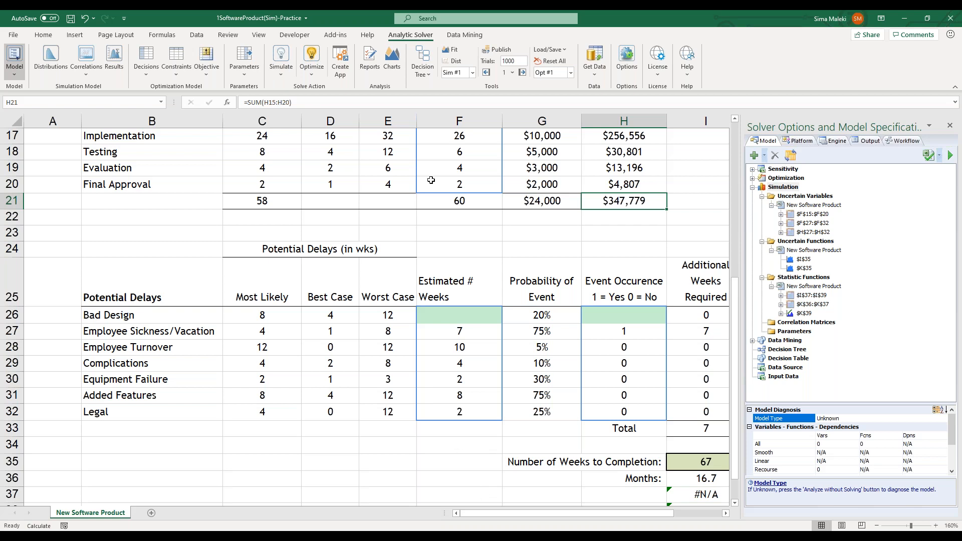
{"action": "left_click", "coordinate": [443, 316]}
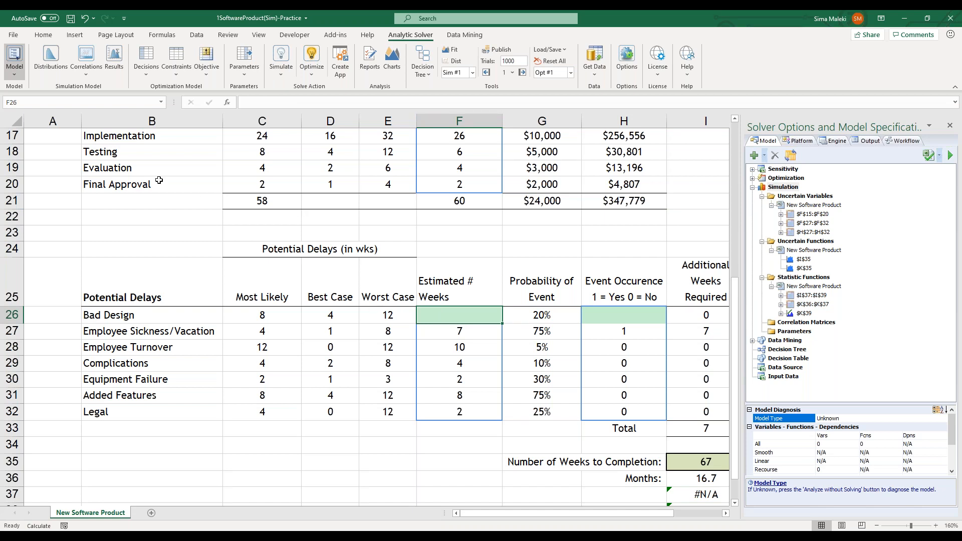
{"action": "left_click", "coordinate": [52, 63]}
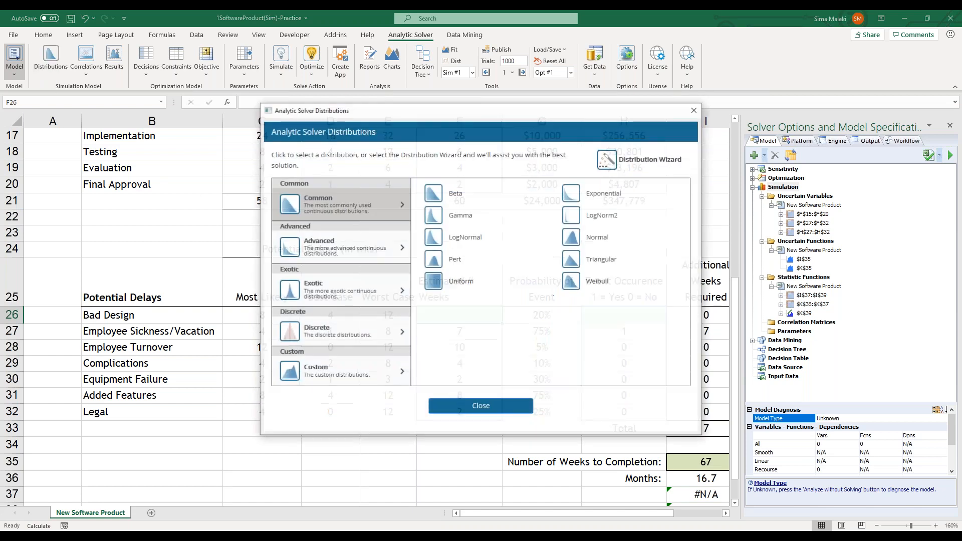
{"action": "left_click", "coordinate": [580, 264]}
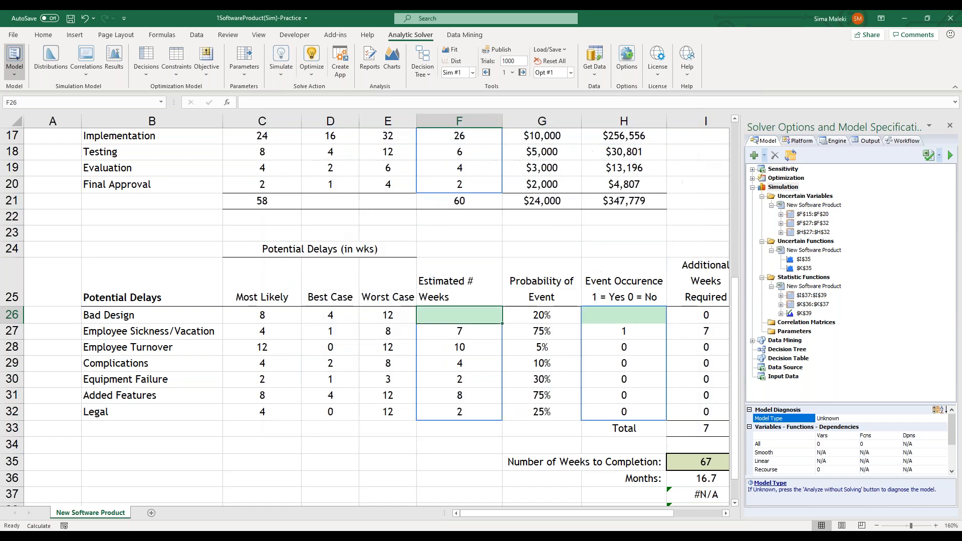
{"action": "left_click_drag", "start_coordinate": [443, 167], "coordinate": [580, 228]}
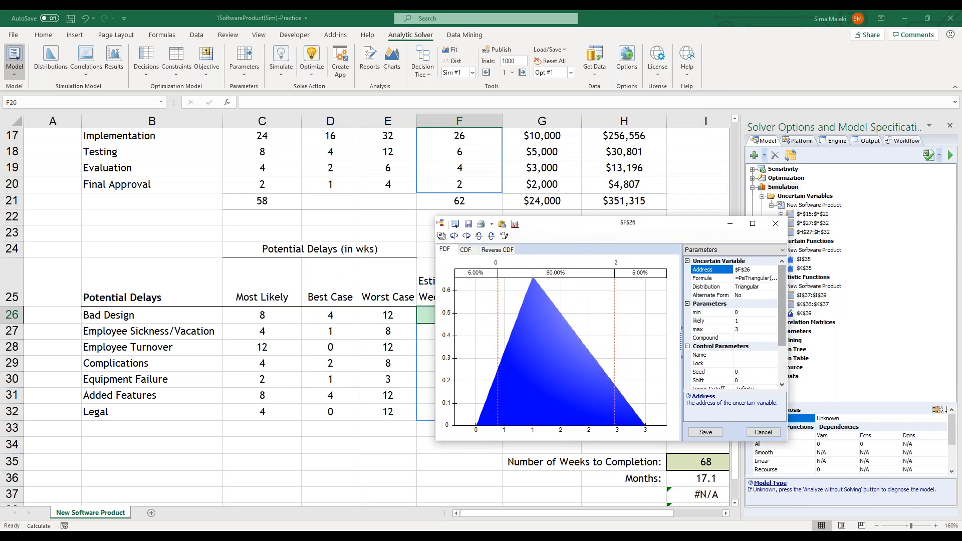
Link the F26 distribution's max parameter to Bad Design's worst case in cell E26
{"action": "left_click", "coordinate": [748, 330]}
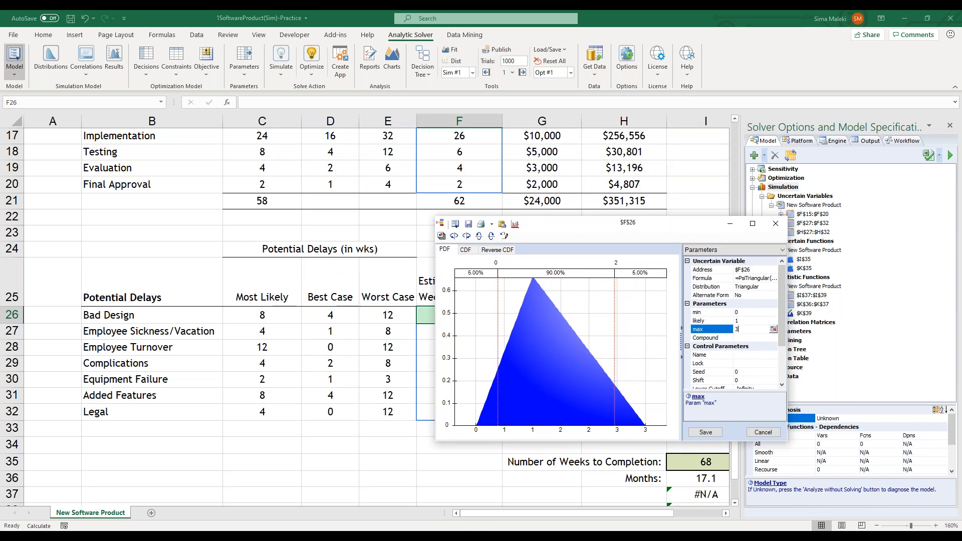
{"action": "left_click", "coordinate": [773, 329]}
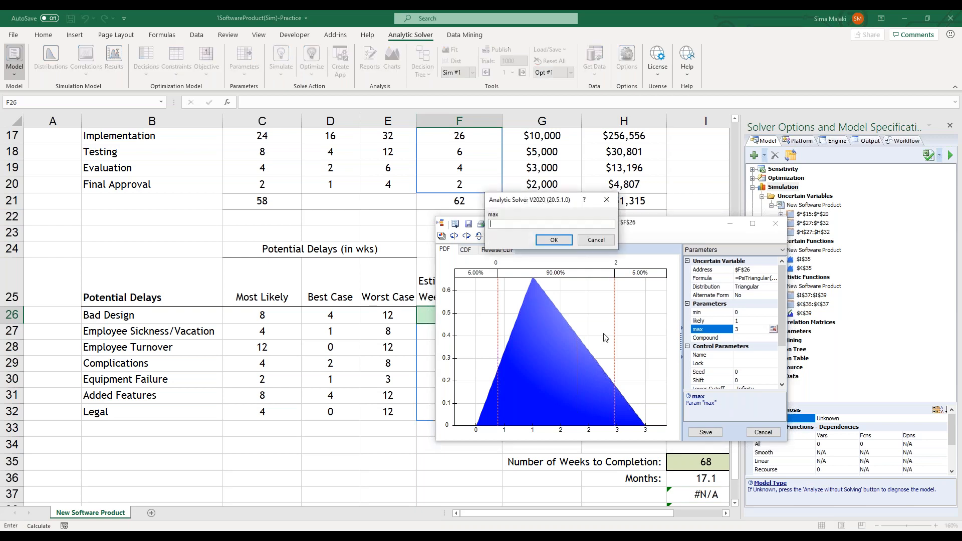
{"action": "left_click", "coordinate": [373, 317]}
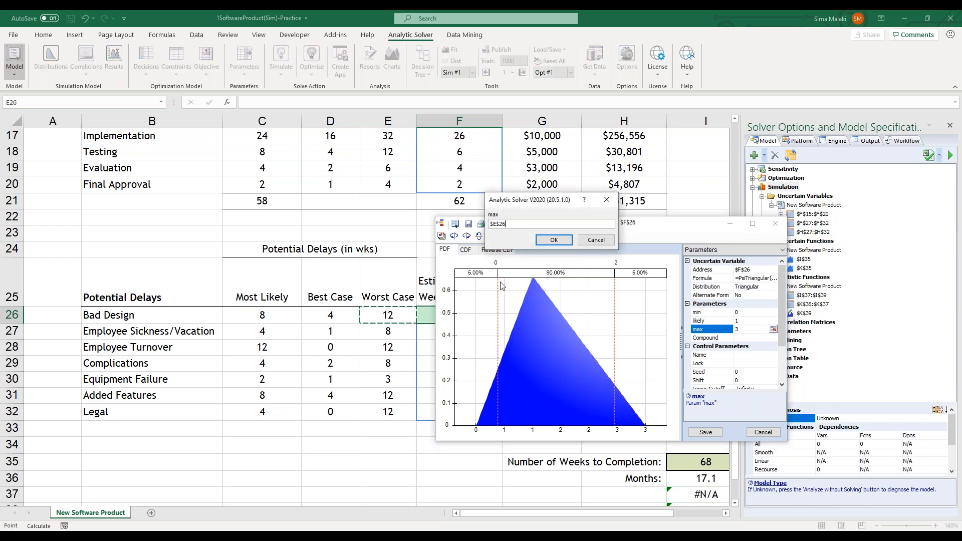
{"action": "left_click", "coordinate": [553, 240]}
{"action": "left_click", "coordinate": [773, 316]}
{"action": "left_click", "coordinate": [773, 313]}
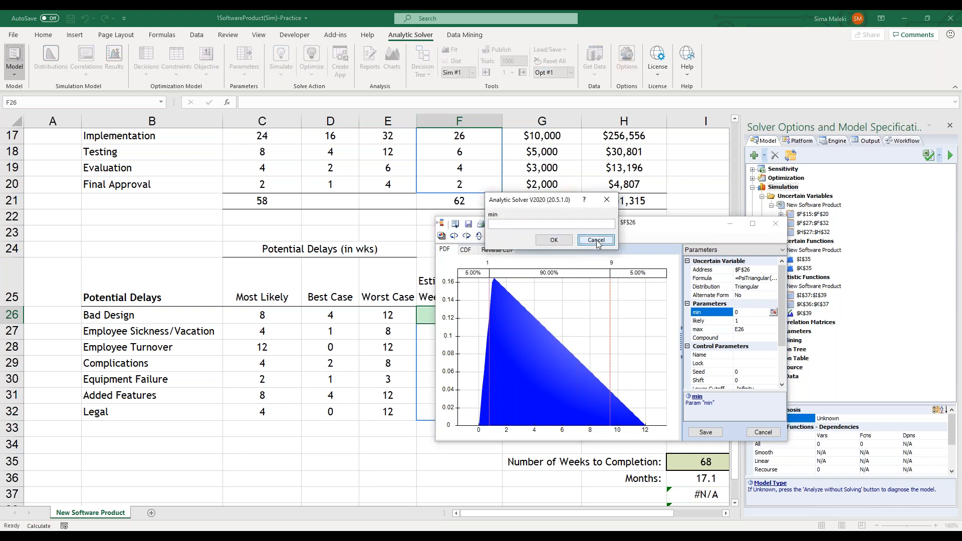
{"action": "left_click", "coordinate": [595, 240]}
Link the F26 distribution's likely parameter to Bad Design's most likely value in cell C26
{"action": "left_click", "coordinate": [773, 320]}
{"action": "left_click", "coordinate": [774, 321]}
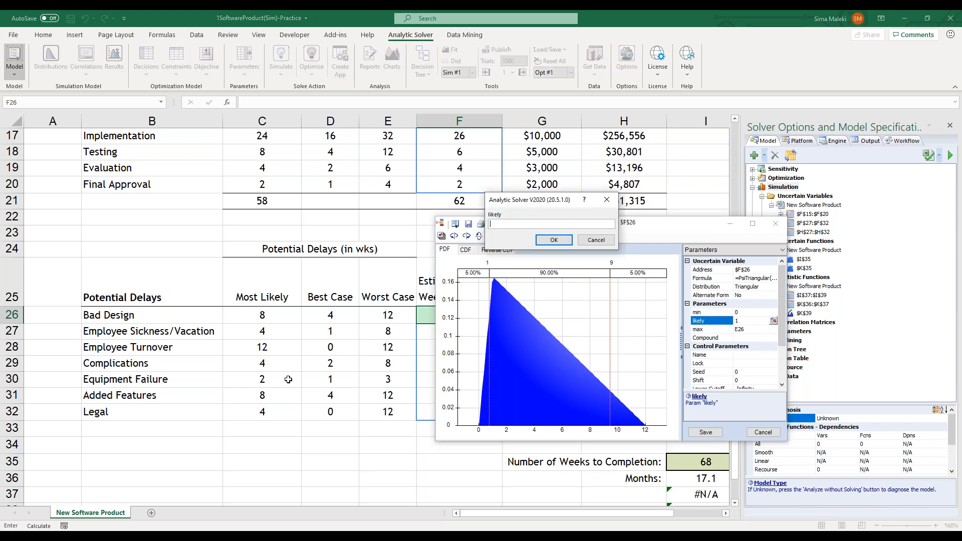
{"action": "left_click", "coordinate": [278, 311]}
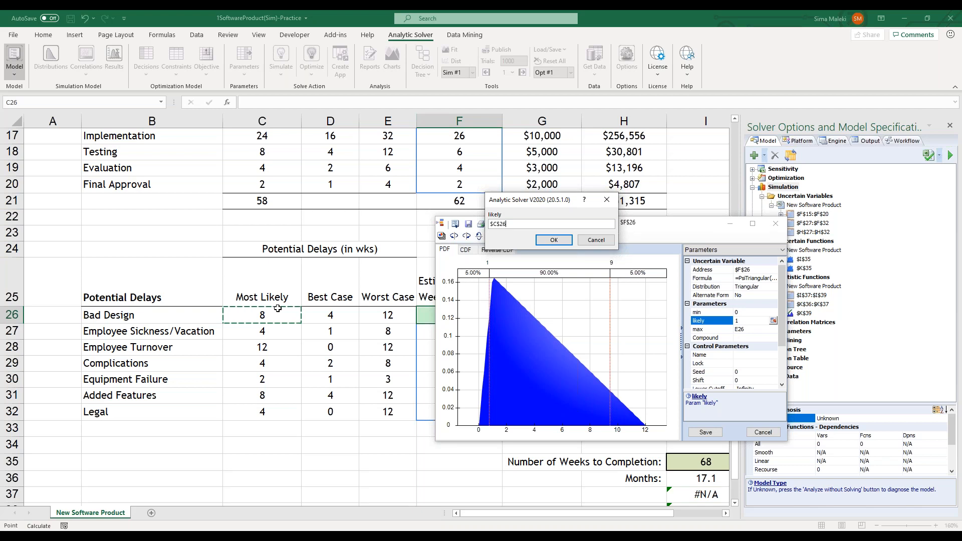
{"action": "left_click", "coordinate": [554, 240]}
Link the F26 distribution's min parameter to Bad Design's best case in cell D26
{"action": "left_click", "coordinate": [759, 312]}
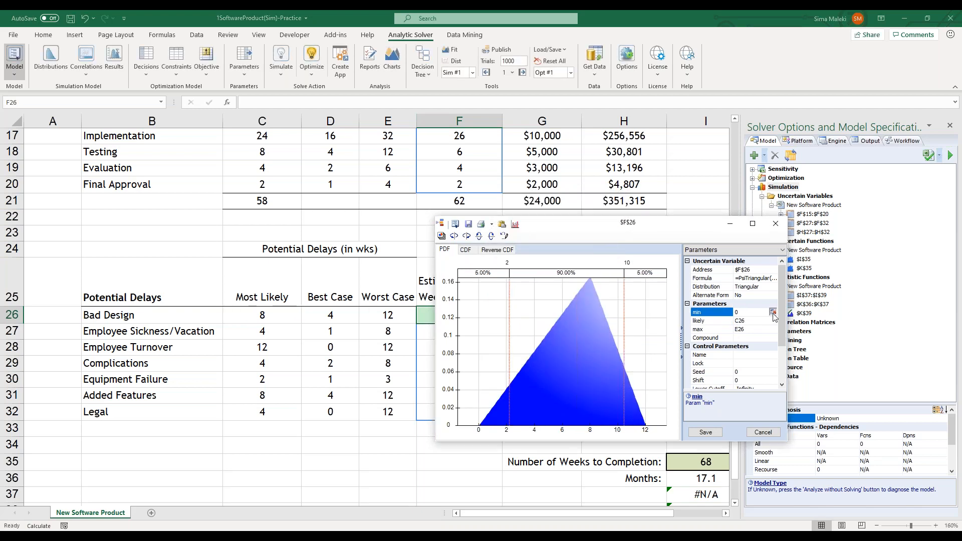
{"action": "left_click", "coordinate": [773, 312]}
{"action": "left_click", "coordinate": [326, 315]}
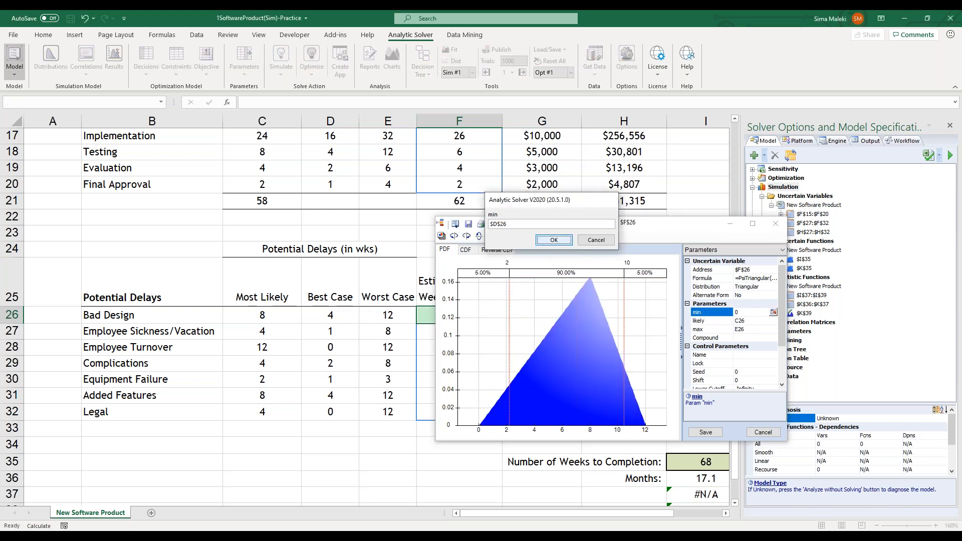
{"action": "key", "text": "Return"}
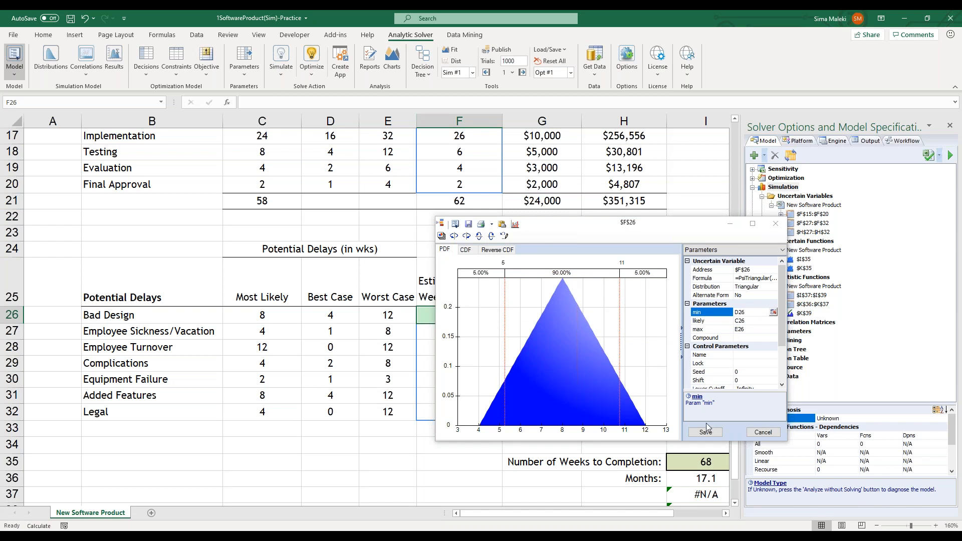
Try truncating the F26 distribution with a Lower Cutoff of 6 in its control parameters
{"action": "left_click_drag", "start_coordinate": [784, 333], "coordinate": [784, 366]}
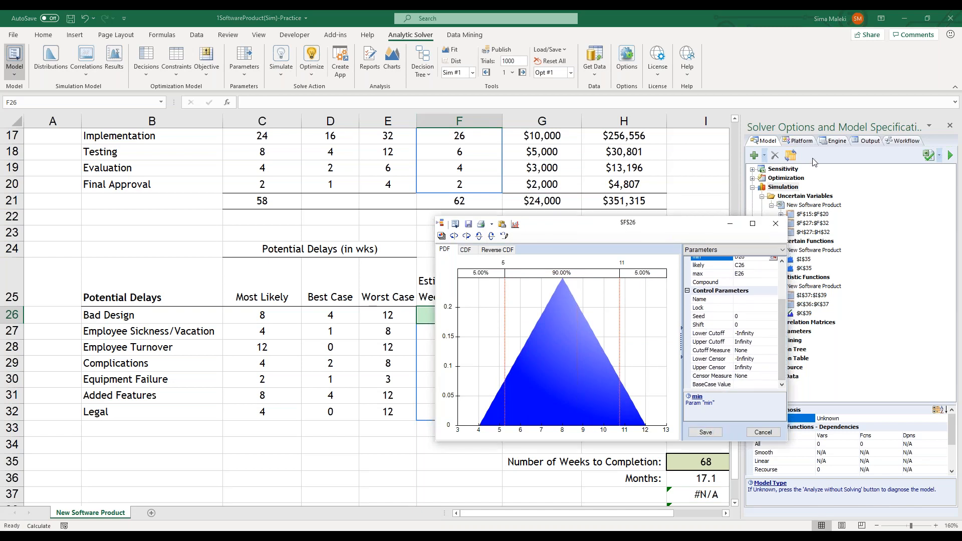
{"action": "left_click", "coordinate": [817, 182]}
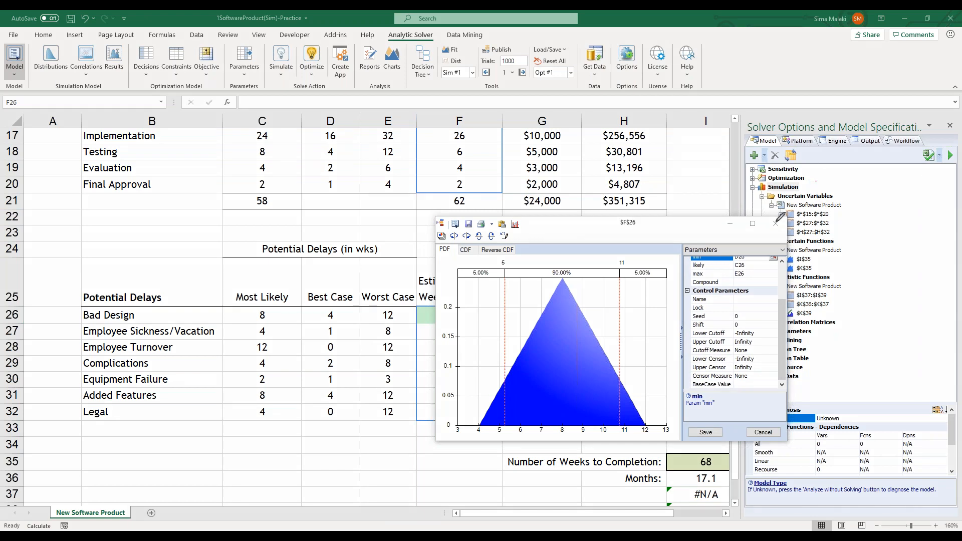
{"action": "mouse_move", "coordinate": [800, 281]}
{"action": "left_mouse_down"}
{"action": "mouse_move", "coordinate": [708, 288]}
{"action": "mouse_move", "coordinate": [682, 323]}
{"action": "mouse_move", "coordinate": [682, 410]}
{"action": "mouse_move", "coordinate": [794, 397]}
{"action": "mouse_move", "coordinate": [801, 274]}
{"action": "mouse_move", "coordinate": [788, 280]}
{"action": "left_mouse_up"}
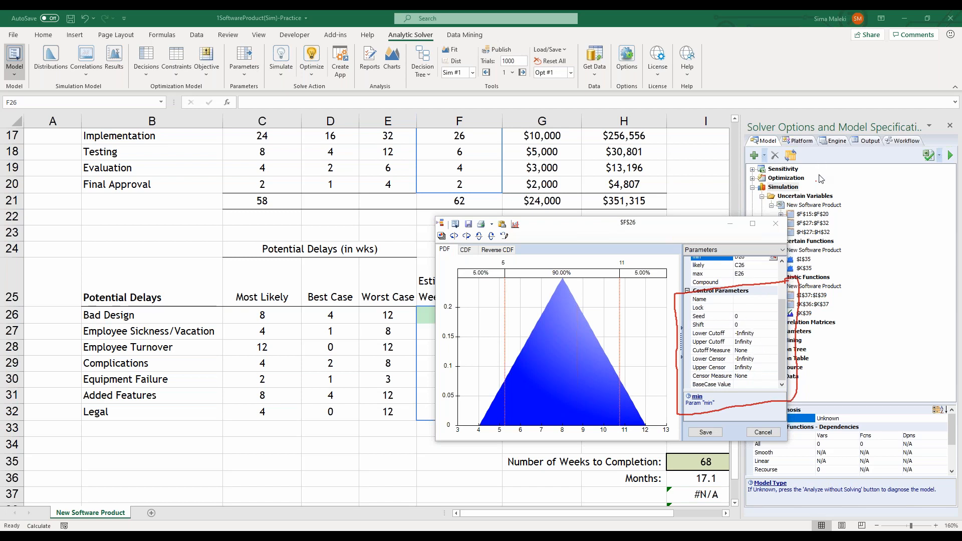
{"action": "left_click", "coordinate": [756, 334]}
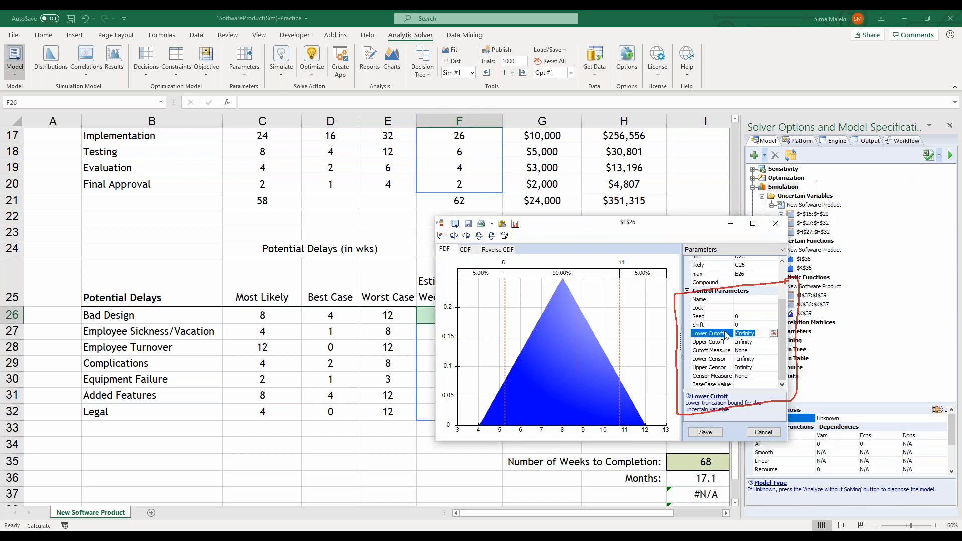
{"action": "type", "text": "6"}
{"action": "key", "text": "Return"}
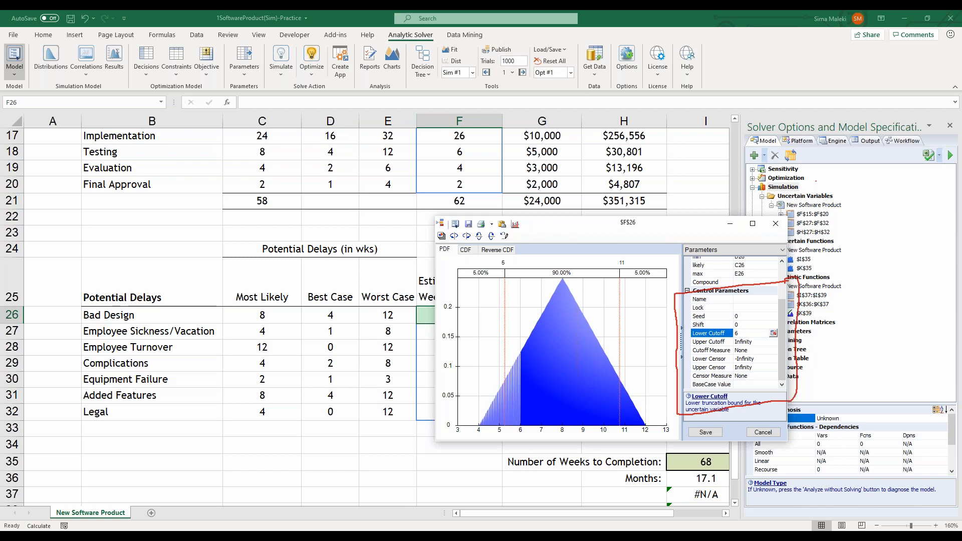
Clear the Lower Cutoff and try a Lower Censor of 6 on the F26 distribution
{"action": "left_click", "coordinate": [749, 334]}
{"action": "left_click", "coordinate": [756, 363]}
{"action": "left_click_drag", "start_coordinate": [754, 355], "coordinate": [712, 353]}
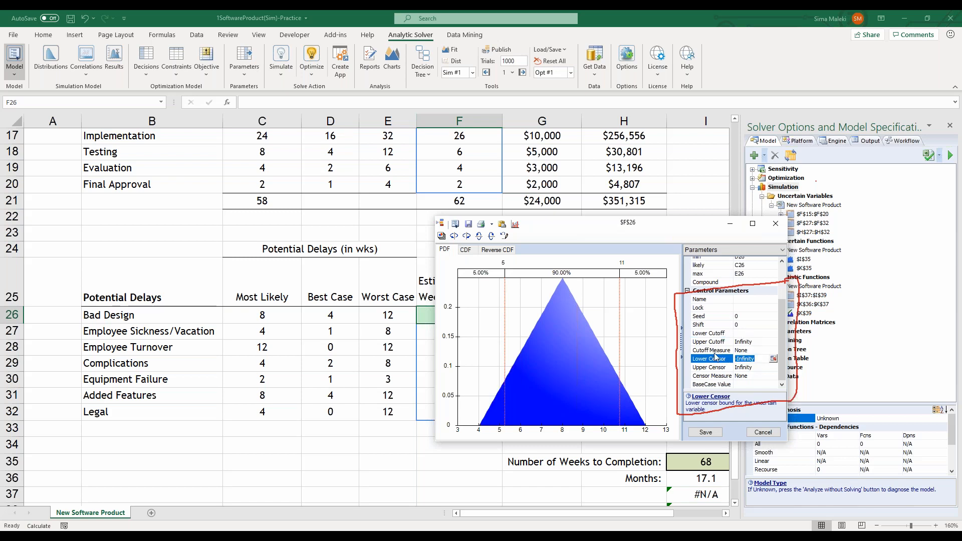
{"action": "type", "text": "6"}
Leave the Lower Censor empty and save the Triangular distribution to F26
{"action": "left_click", "coordinate": [739, 341]}
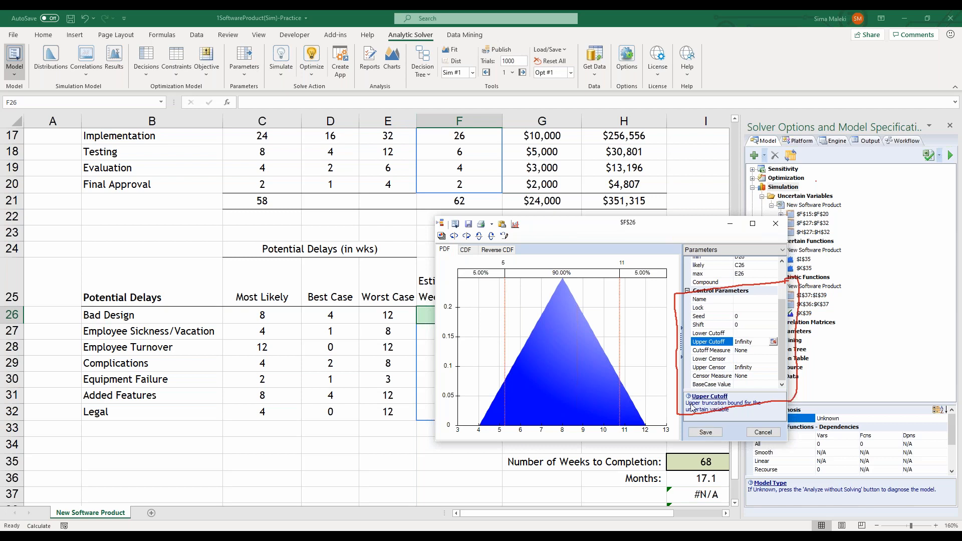
{"action": "left_click", "coordinate": [705, 432]}
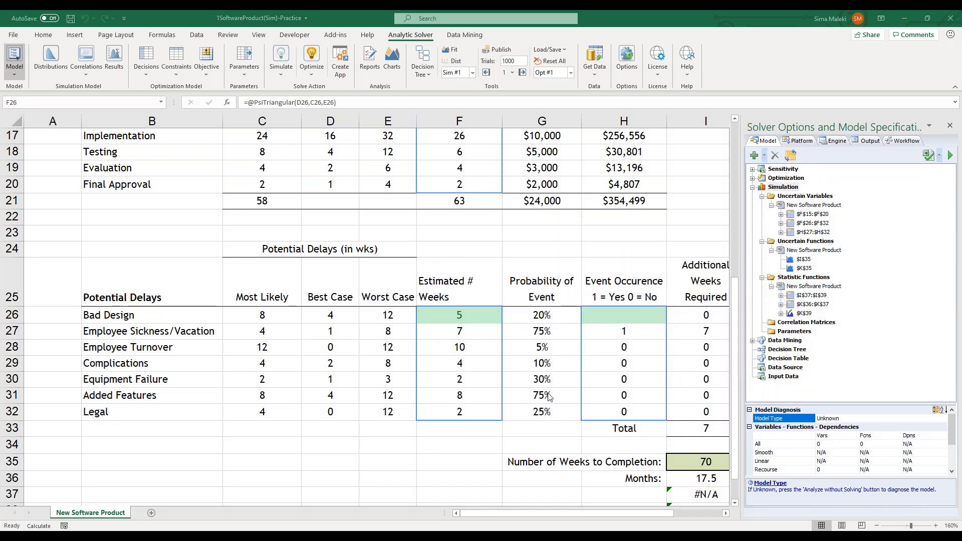
Check the Event Occurrence formula of Employee Sickness/Vacation in H27
{"action": "left_click", "coordinate": [604, 318]}
{"action": "left_click_drag", "start_coordinate": [558, 512], "coordinate": [578, 514]}
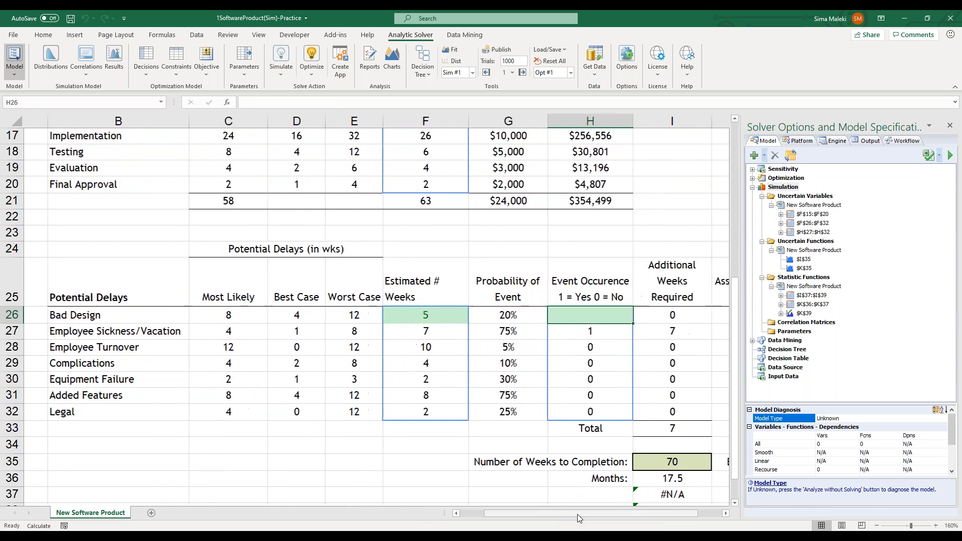
{"action": "left_click", "coordinate": [560, 333]}
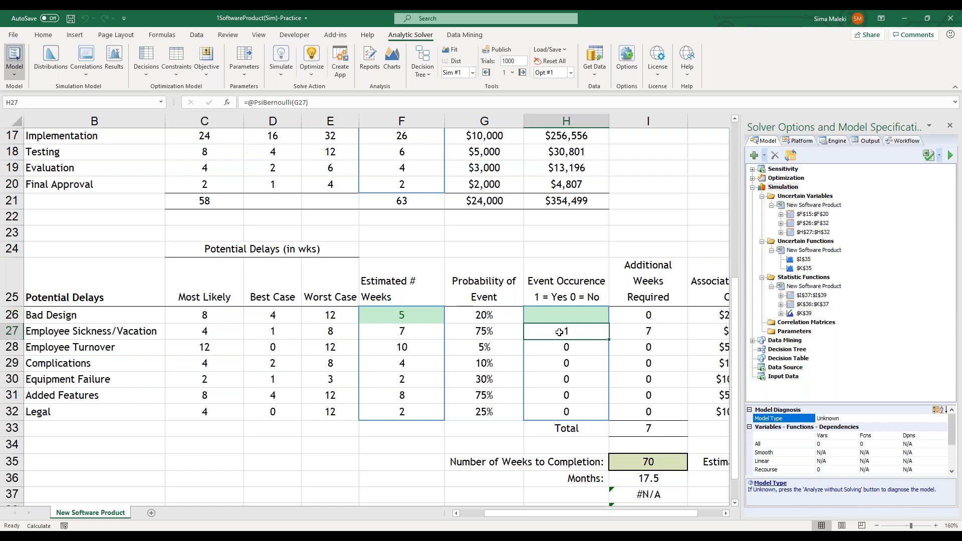
Start a discrete Bernoulli distribution for Bad Design's Event Occurrence in H26 and inspect its prob parameter
{"action": "left_click", "coordinate": [559, 317]}
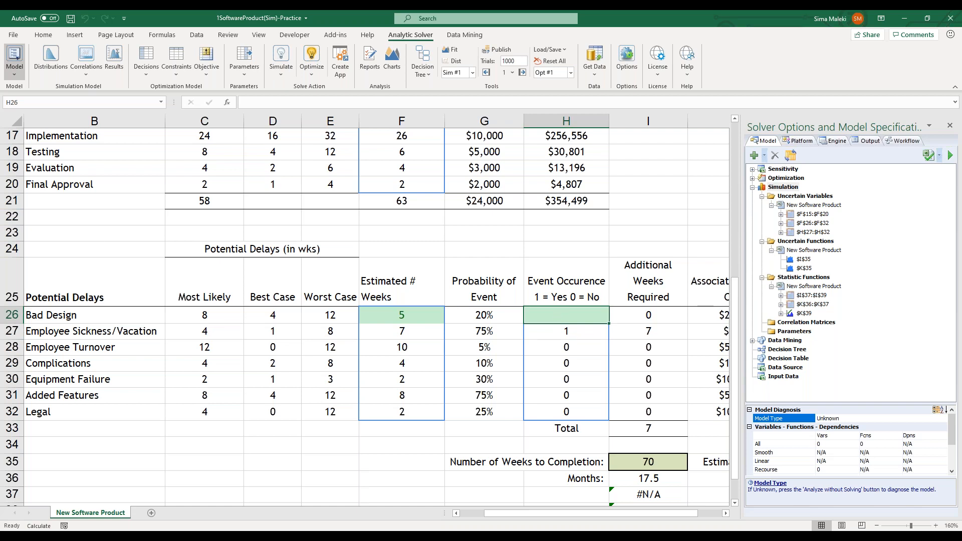
{"action": "left_click", "coordinate": [46, 66]}
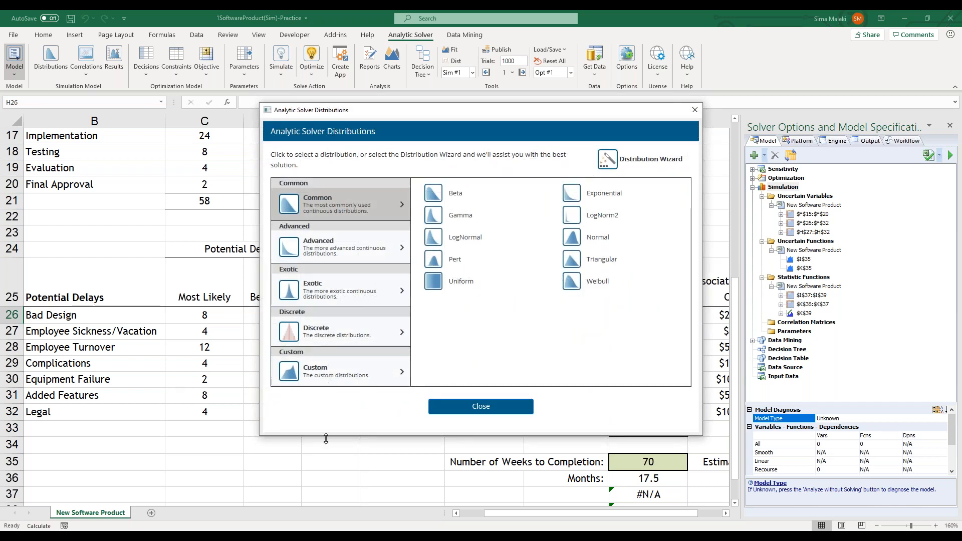
{"action": "left_click", "coordinate": [369, 327]}
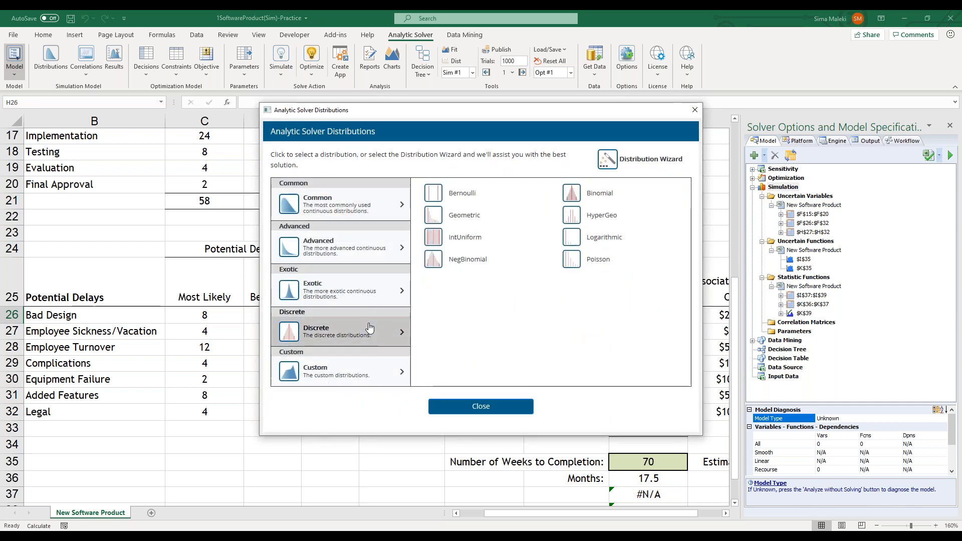
{"action": "left_click", "coordinate": [469, 198]}
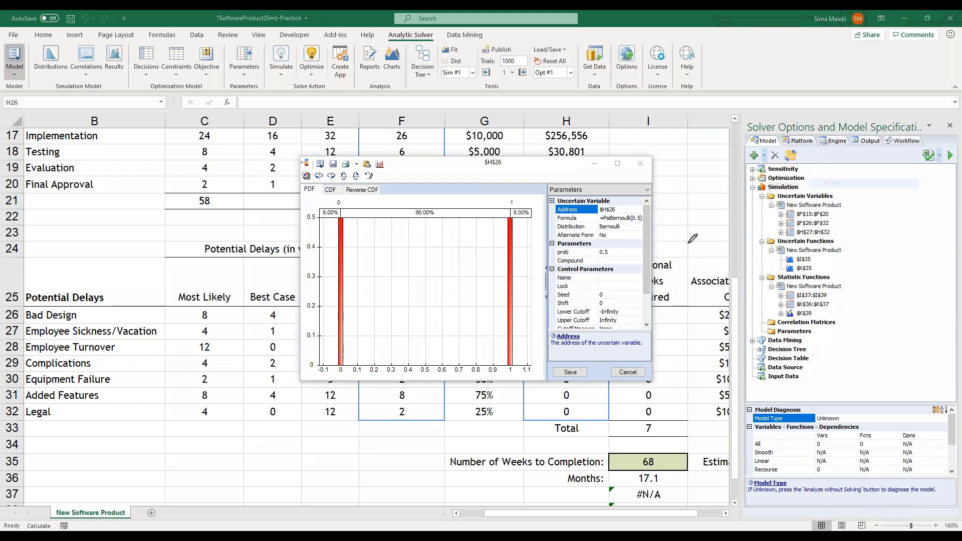
{"action": "mouse_move", "coordinate": [649, 261]}
{"action": "left_mouse_down"}
{"action": "mouse_move", "coordinate": [559, 248]}
{"action": "mouse_move", "coordinate": [674, 231]}
{"action": "mouse_move", "coordinate": [650, 260]}
{"action": "left_mouse_up"}
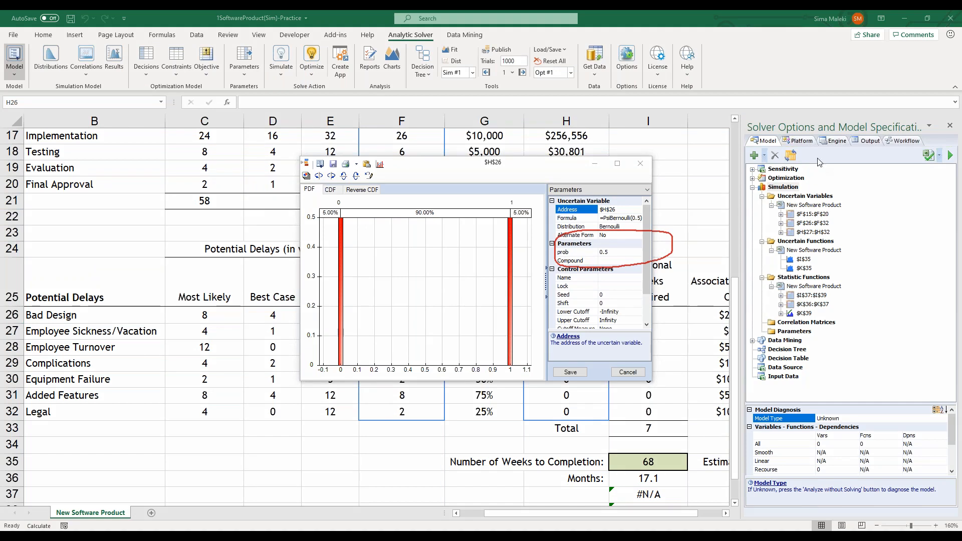
Link the prob parameter of the H26 Bernoulli distribution to Bad Design's Probability of Event in G26
{"action": "left_click", "coordinate": [827, 230]}
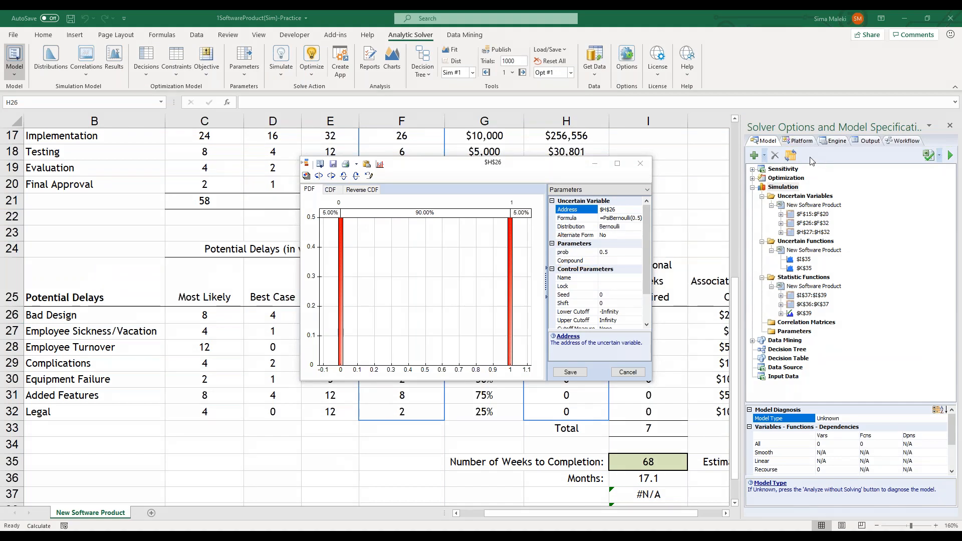
{"action": "left_click_drag", "start_coordinate": [544, 170], "coordinate": [579, 68]}
{"action": "left_click", "coordinate": [651, 150]}
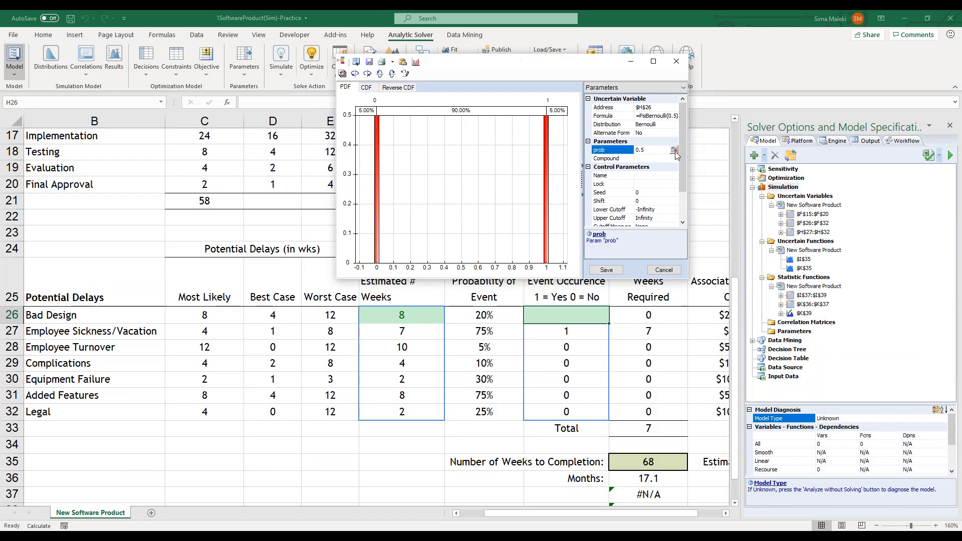
{"action": "left_click", "coordinate": [673, 149]}
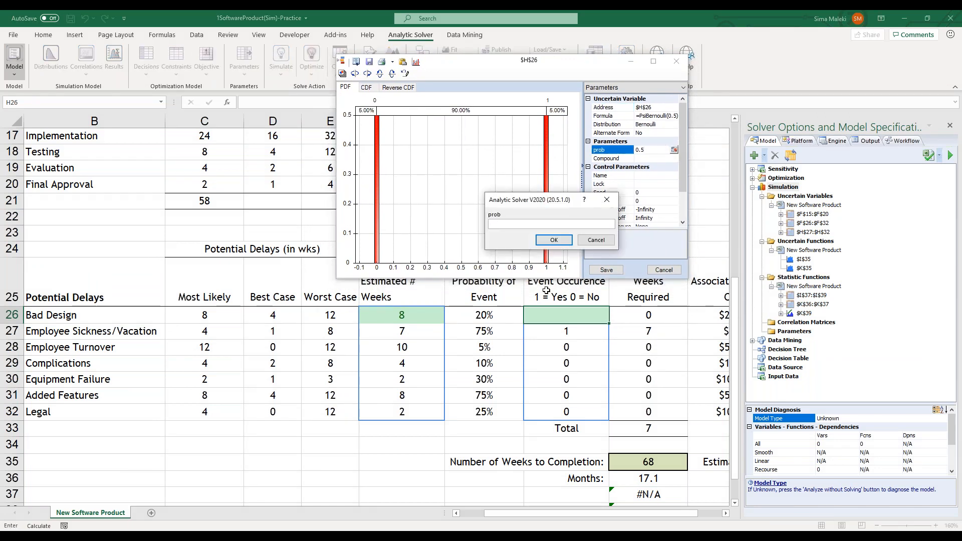
{"action": "left_click", "coordinate": [495, 314]}
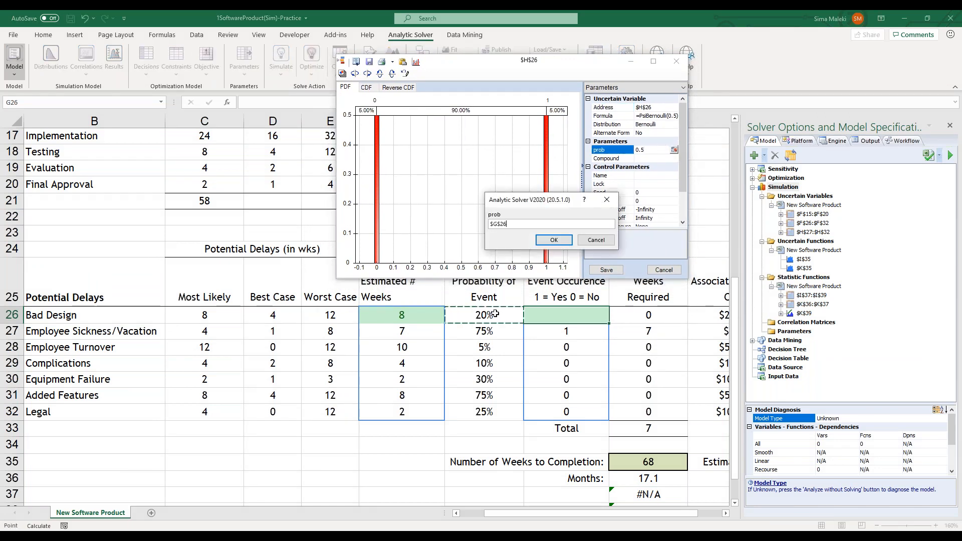
{"action": "left_click", "coordinate": [554, 239]}
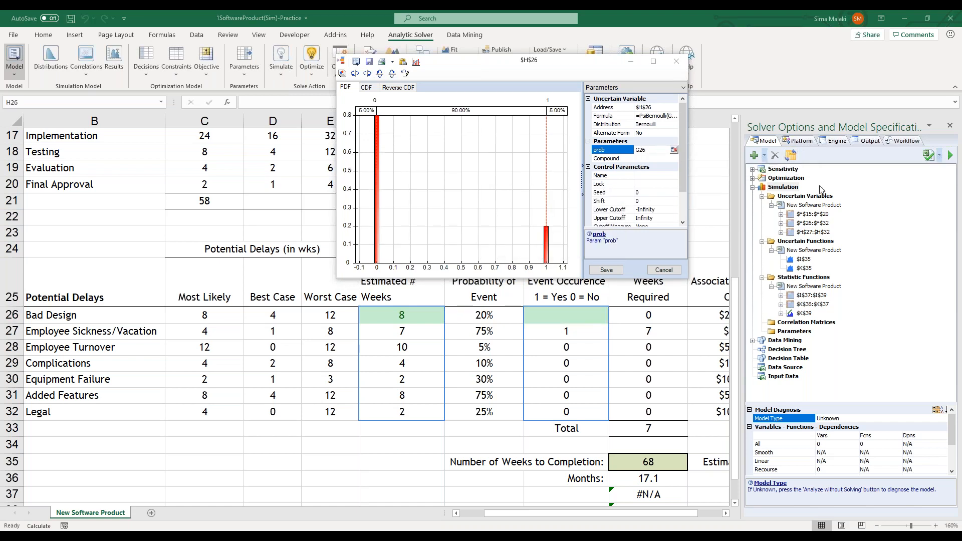
Examine the probabilities of 0 and 1 on the PDF chart and save the Bernoulli distribution to H26
{"action": "mouse_move", "coordinate": [549, 277]}
{"action": "left_mouse_down"}
{"action": "mouse_move", "coordinate": [534, 268]}
{"action": "mouse_move", "coordinate": [547, 214]}
{"action": "mouse_move", "coordinate": [546, 276]}
{"action": "left_mouse_up"}
{"action": "left_click_drag", "start_coordinate": [539, 227], "coordinate": [352, 225]}
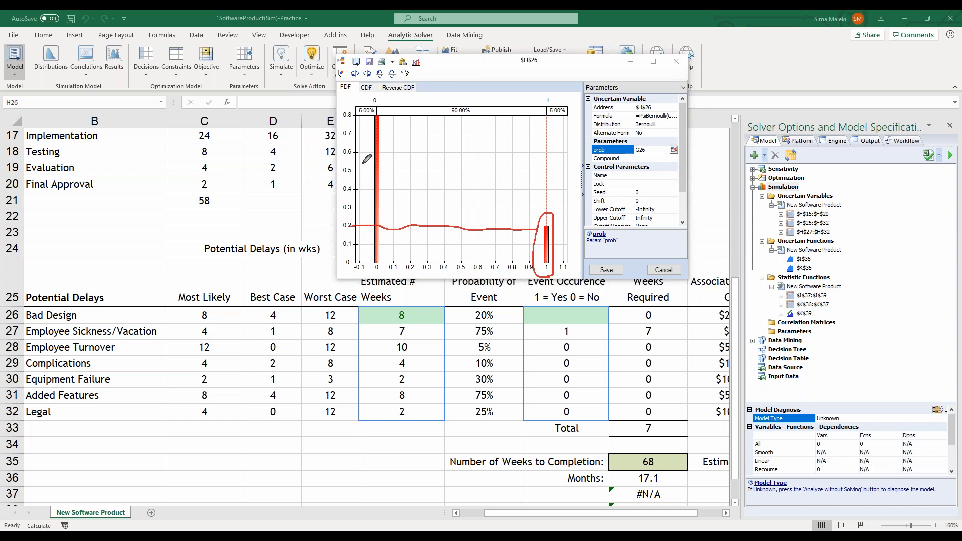
{"action": "left_click_drag", "start_coordinate": [350, 114], "coordinate": [377, 107]}
{"action": "key", "text": "Escape"}
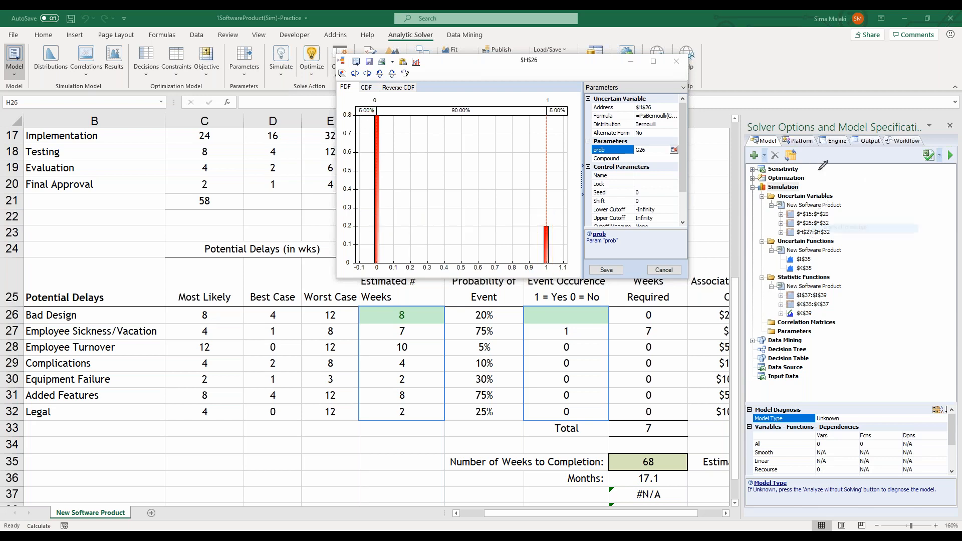
{"action": "left_click", "coordinate": [615, 273]}
{"action": "left_click", "coordinate": [614, 274]}
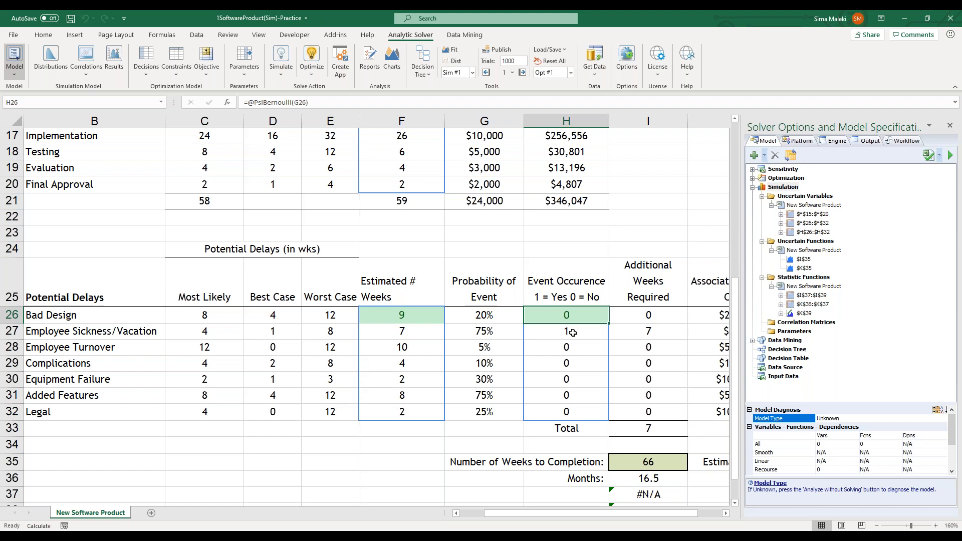
Check the Total Est. Cost formula of Bad Design in K26
{"action": "left_click_drag", "start_coordinate": [540, 513], "coordinate": [582, 515]}
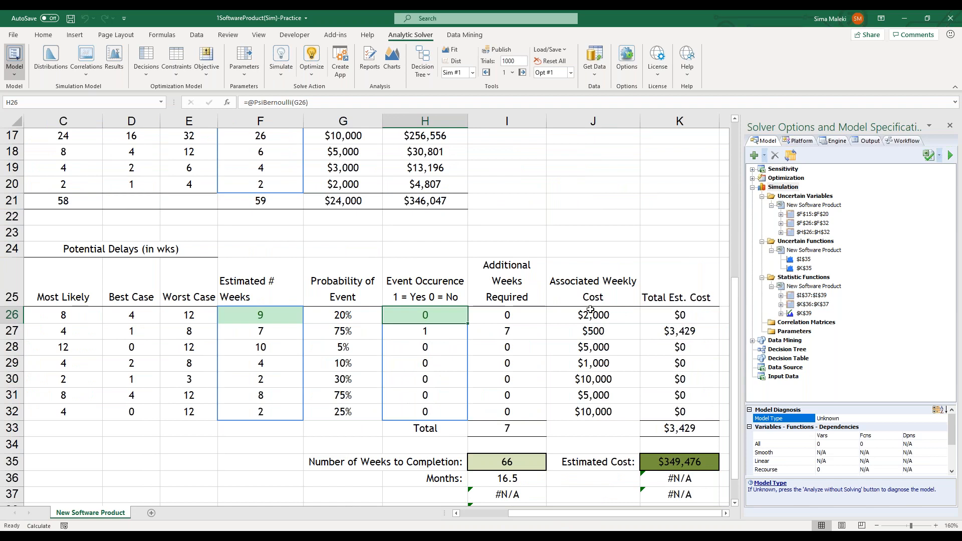
{"action": "left_click", "coordinate": [692, 314]}
{"action": "left_click", "coordinate": [292, 102]}
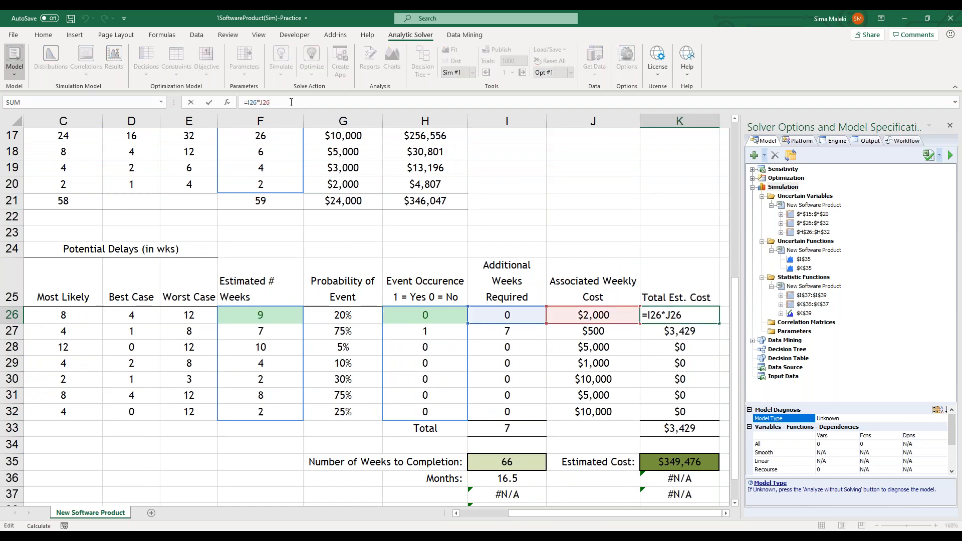
{"action": "key", "text": "Escape"}
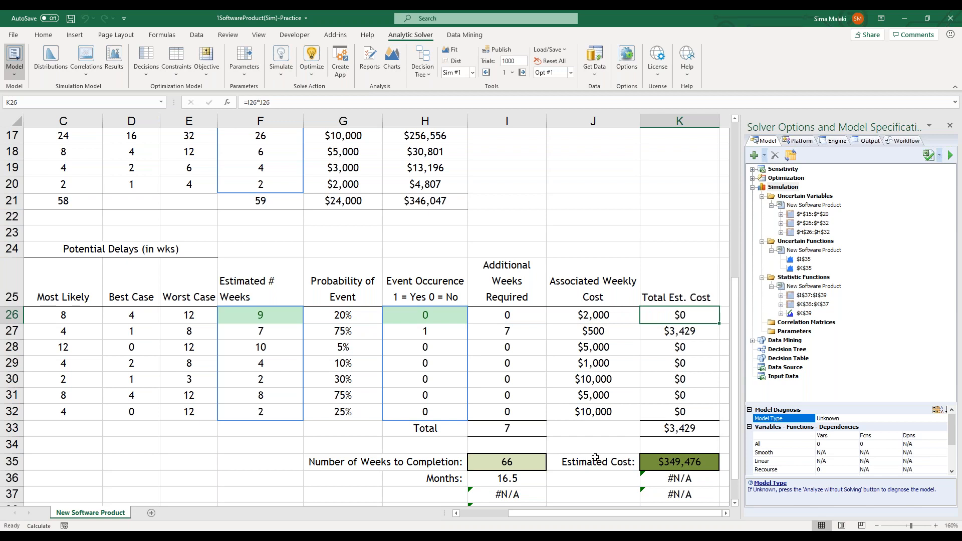
Check the formulas of Number of Weeks to Completion in I35 and Estimated Cost in K35
{"action": "scroll", "coordinate": [603, 455], "scroll_direction": "down", "scroll_amount": 1}
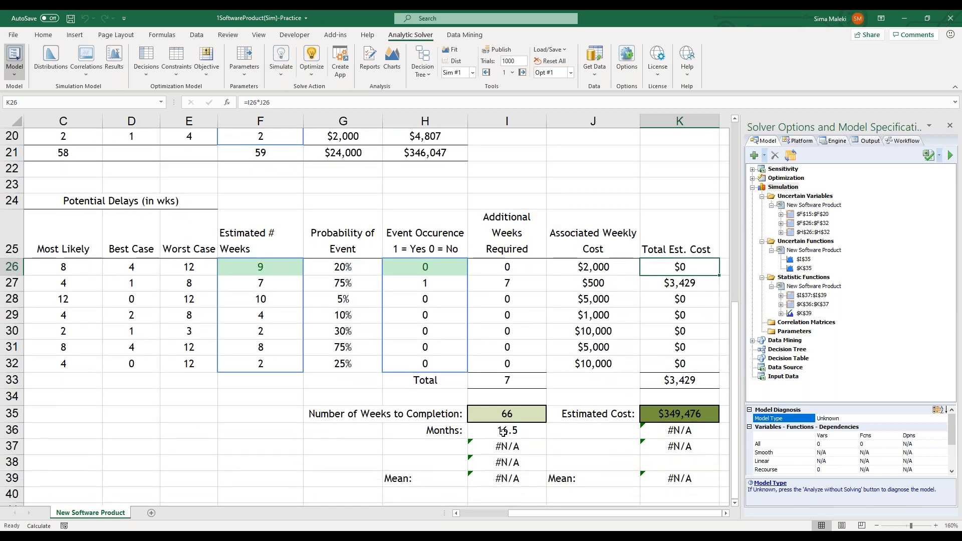
{"action": "scroll", "coordinate": [501, 441], "scroll_direction": "up", "scroll_amount": 1}
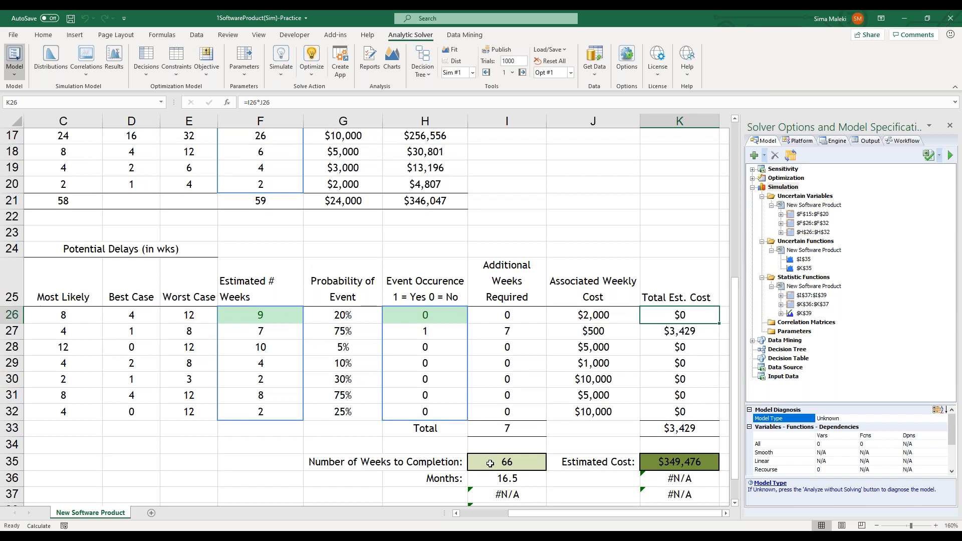
{"action": "left_click", "coordinate": [495, 462]}
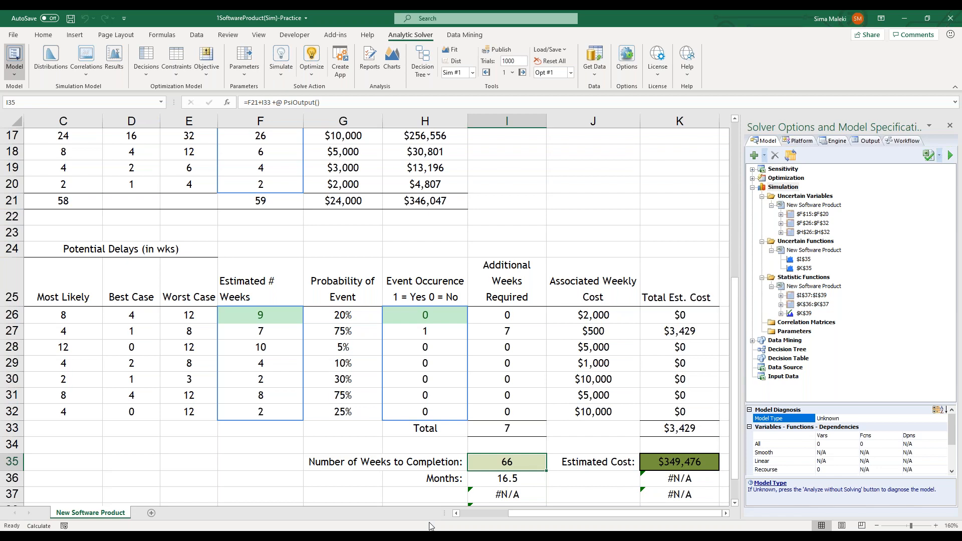
{"action": "left_click", "coordinate": [687, 460]}
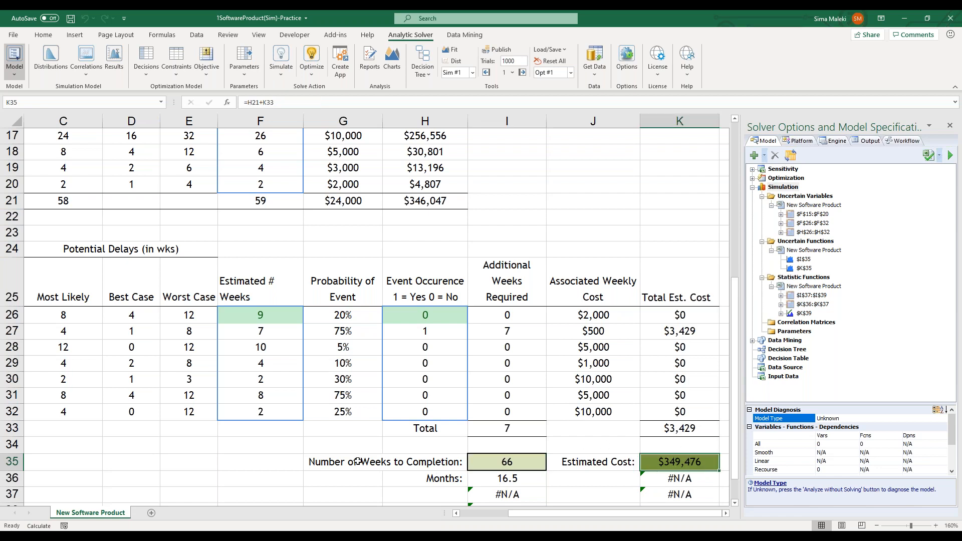
Display the worksheet's formulas instead of values and examine the completion and cost formulas in columns H to K
{"action": "scroll", "coordinate": [318, 451], "scroll_direction": "down", "scroll_amount": 1}
{"action": "scroll", "coordinate": [318, 450], "scroll_direction": "down", "scroll_amount": 1}
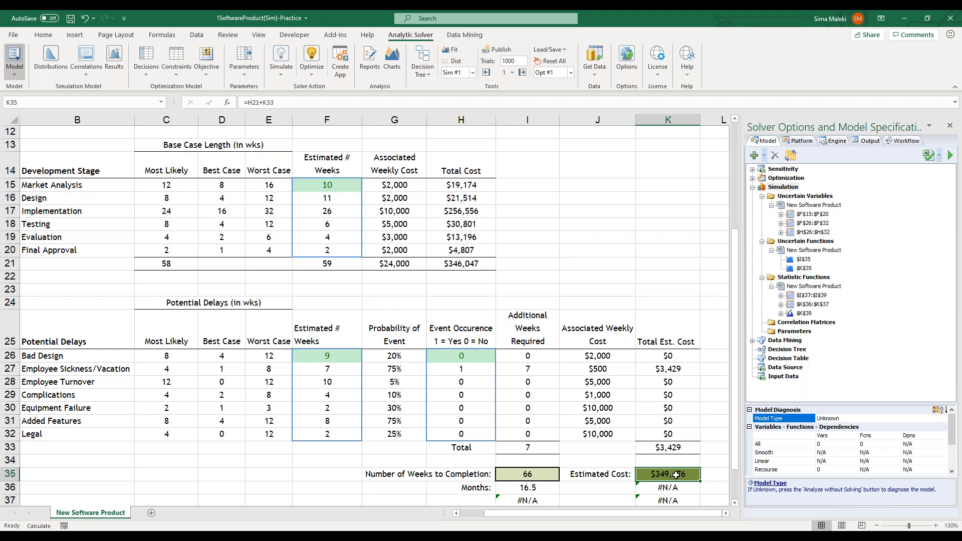
{"action": "key", "text": "ctrl+grave"}
{"action": "left_click_drag", "start_coordinate": [569, 513], "coordinate": [695, 518]}
{"action": "scroll", "coordinate": [705, 480], "scroll_direction": "down", "scroll_amount": 1}
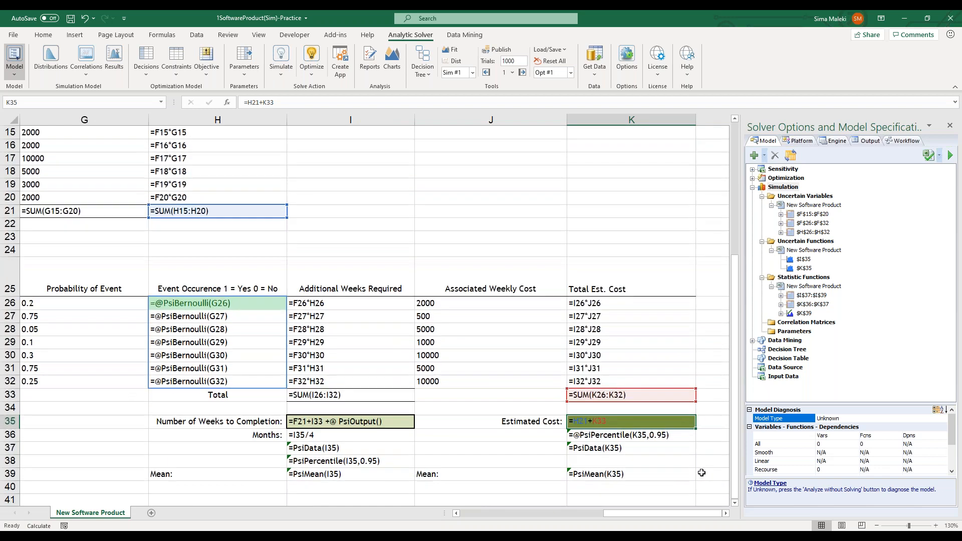
{"action": "scroll", "coordinate": [706, 479], "scroll_direction": "down", "scroll_amount": 1}
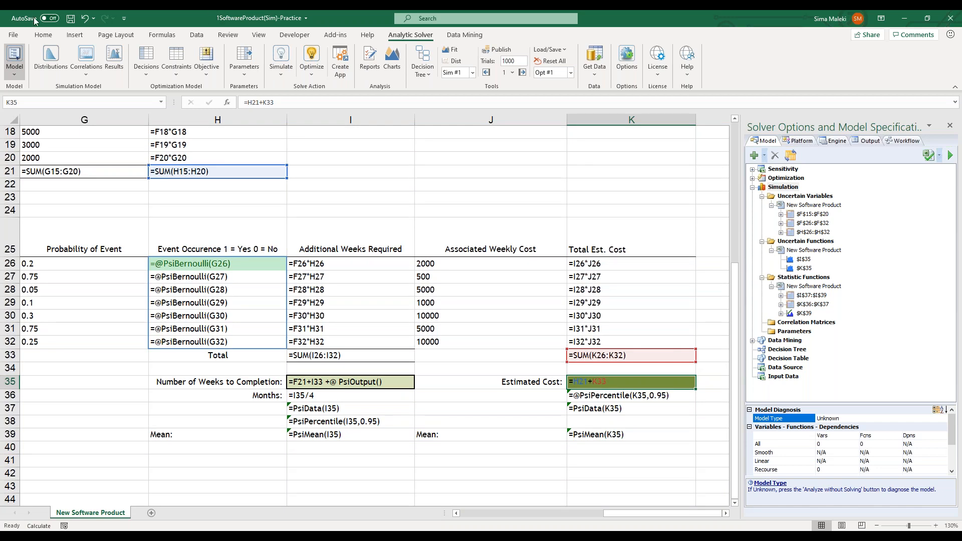
Change the fill of the Estimated Cost cell K35 to a light tan theme color
{"action": "left_click", "coordinate": [43, 34]}
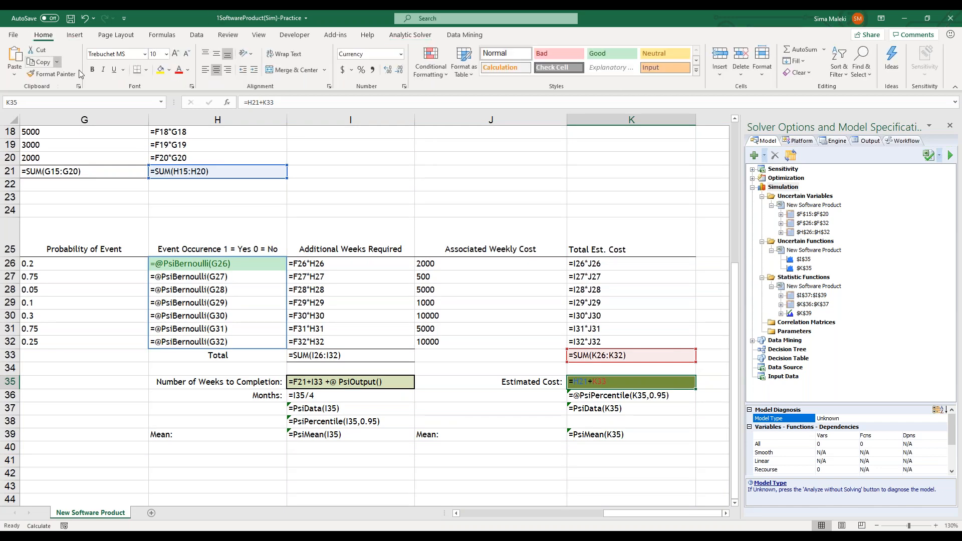
{"action": "left_click", "coordinate": [169, 70]}
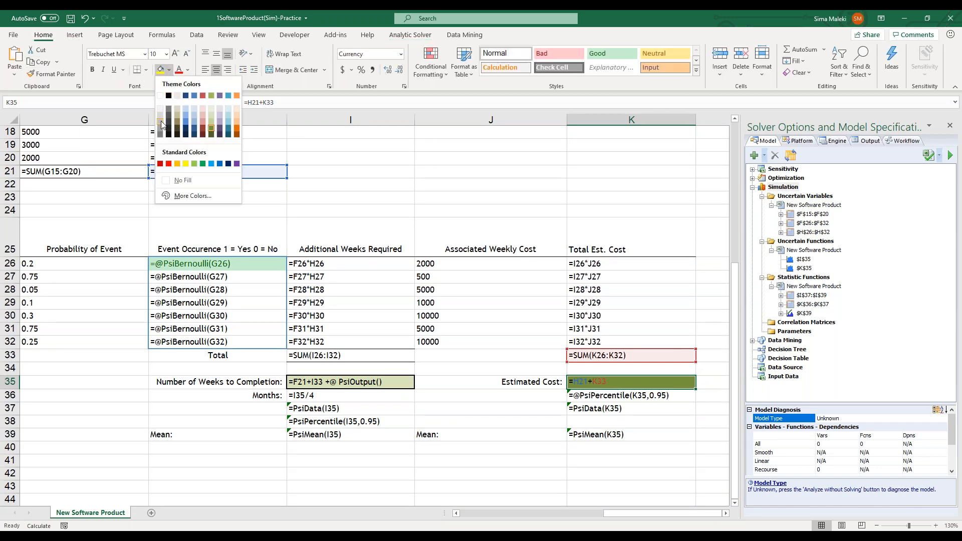
{"action": "left_click", "coordinate": [177, 109]}
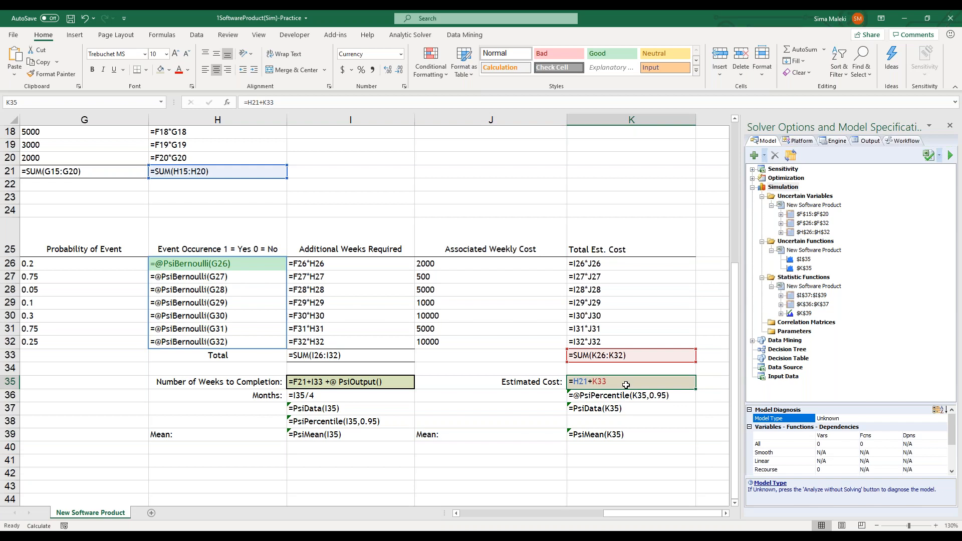
Designate the Estimated Cost in K35 as an uncertain function with an in-cell simulation output
{"action": "left_click", "coordinate": [411, 35]}
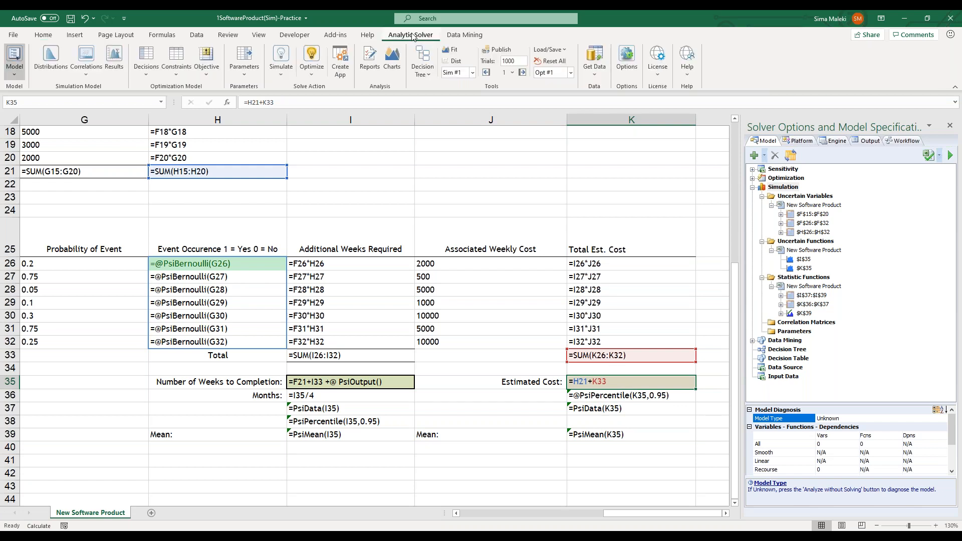
{"action": "left_click", "coordinate": [114, 58]}
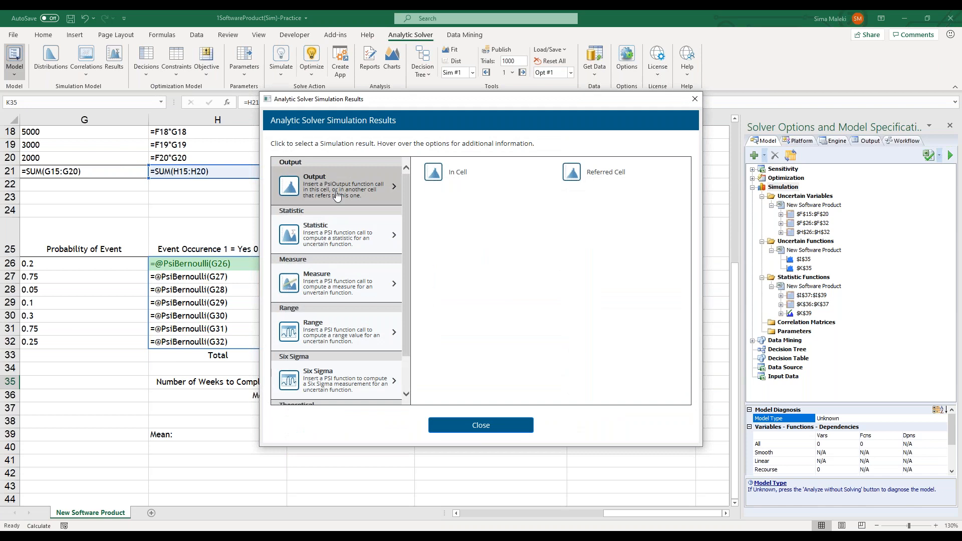
{"action": "left_click", "coordinate": [453, 172]}
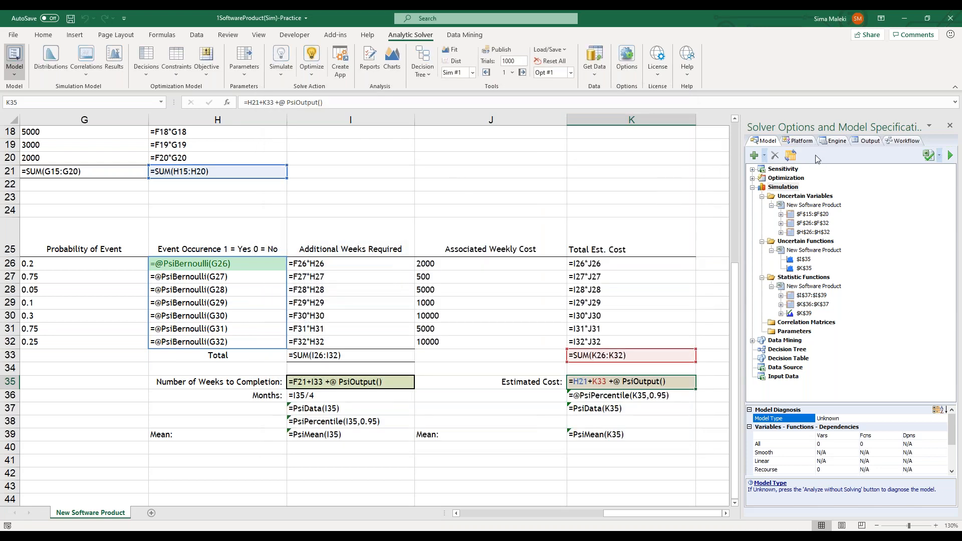
{"action": "key", "text": "ctrl+shift+d"}
{"action": "mouse_move", "coordinate": [683, 386]}
{"action": "left_mouse_down"}
{"action": "mouse_move", "coordinate": [615, 389]}
{"action": "mouse_move", "coordinate": [608, 375]}
{"action": "mouse_move", "coordinate": [676, 372]}
{"action": "mouse_move", "coordinate": [682, 385]}
{"action": "left_mouse_up"}
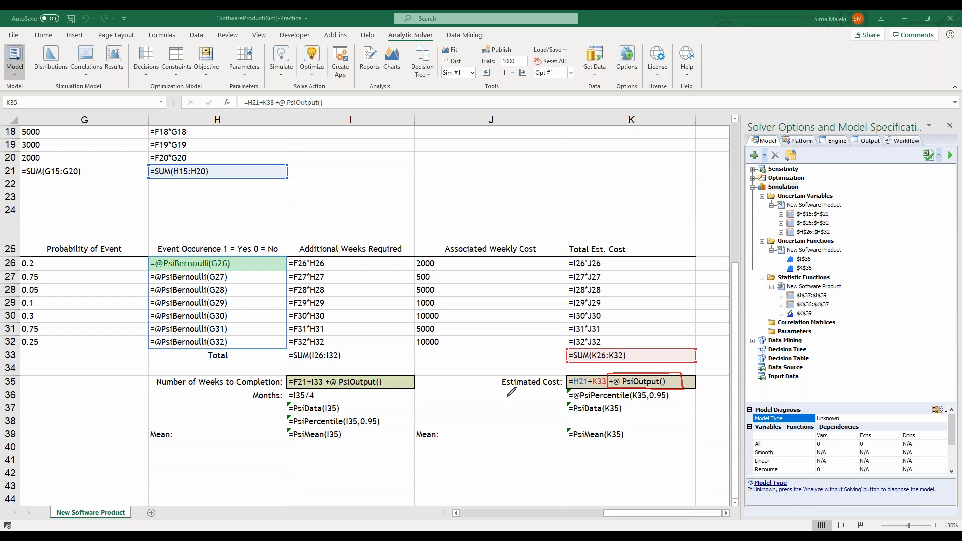
{"action": "mouse_move", "coordinate": [437, 362]}
{"action": "left_mouse_down"}
{"action": "mouse_move", "coordinate": [404, 376]}
{"action": "mouse_move", "coordinate": [416, 379]}
{"action": "left_mouse_up"}
Insert a Variance statistic for the Estimated Cost output K35 in cell K38
{"action": "left_click", "coordinate": [580, 419]}
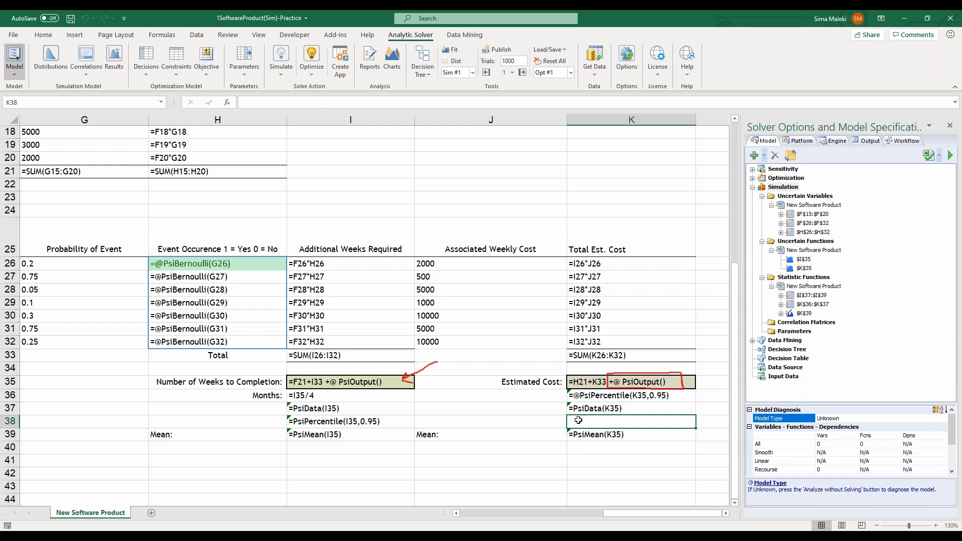
{"action": "left_click", "coordinate": [115, 61]}
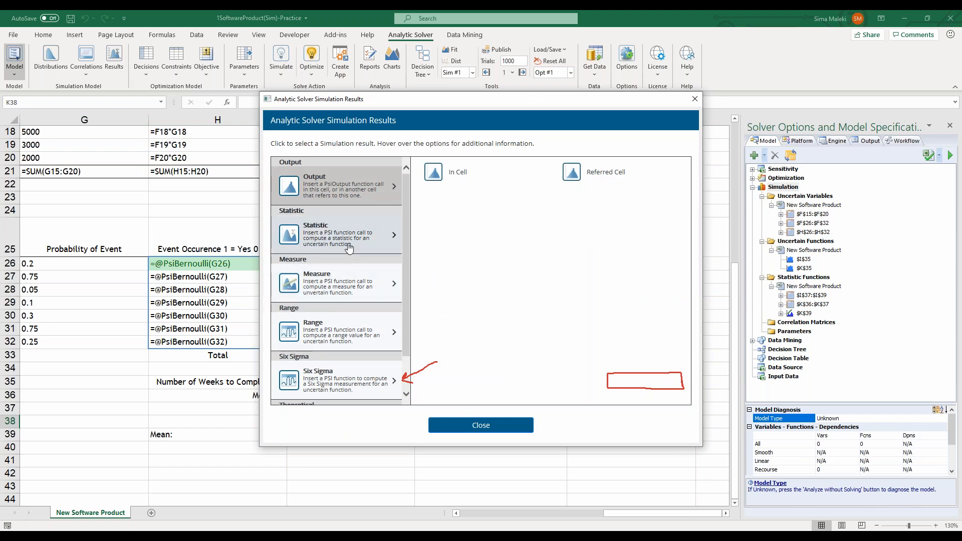
{"action": "left_click", "coordinate": [346, 245]}
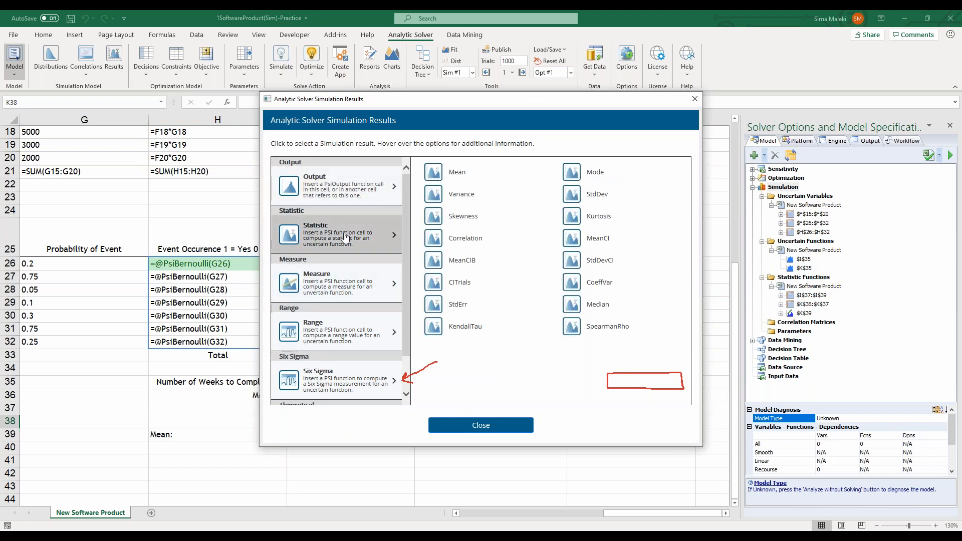
{"action": "left_click", "coordinate": [460, 193]}
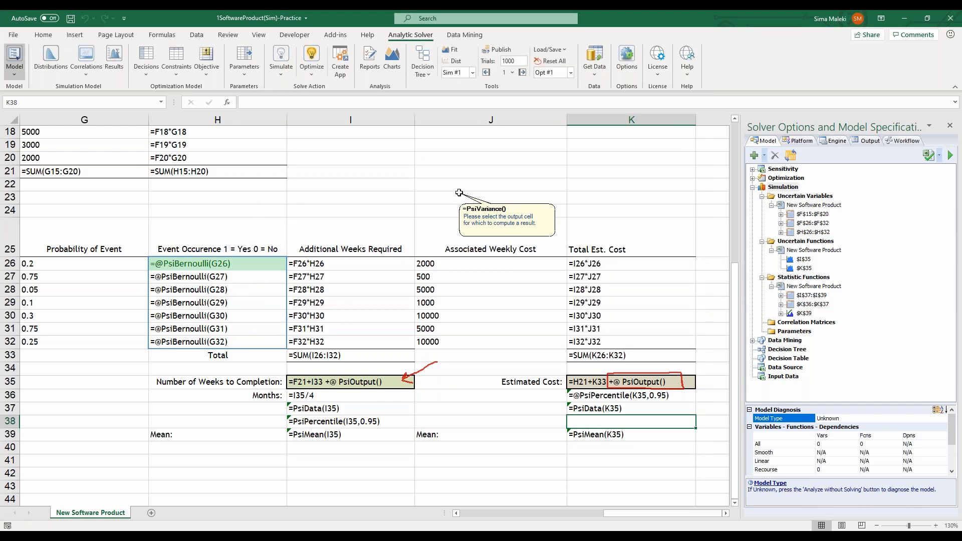
{"action": "left_click", "coordinate": [583, 382]}
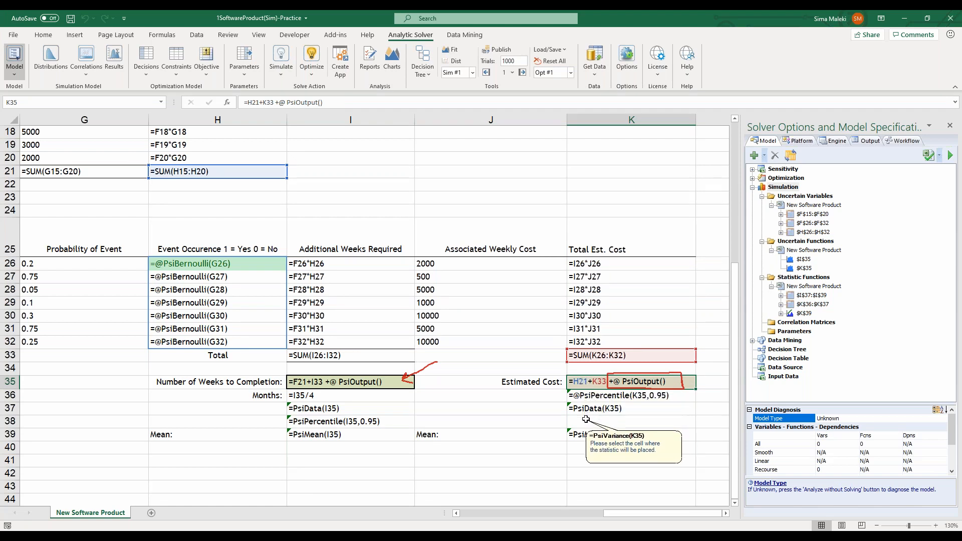
{"action": "left_click", "coordinate": [585, 420]}
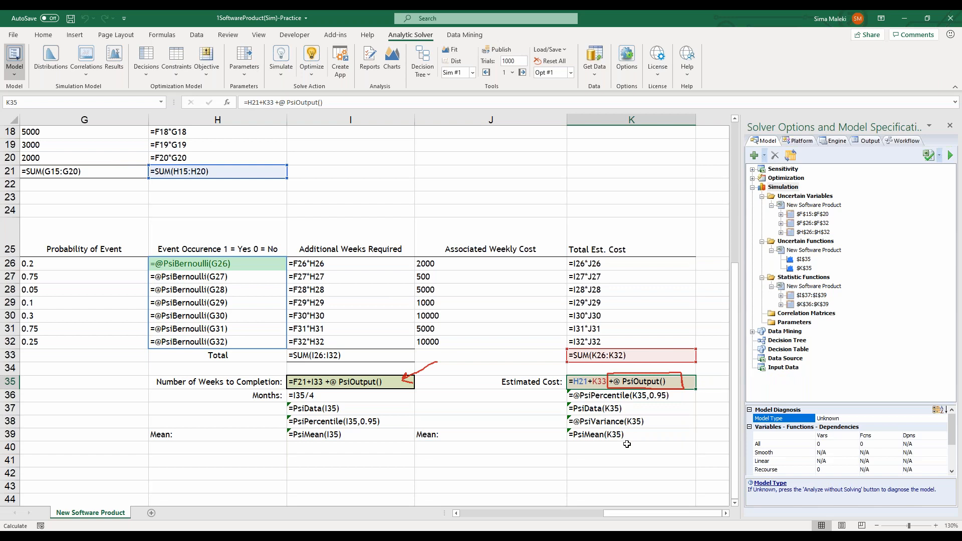
Return the worksheet to displaying values and check the formula in I37
{"action": "key", "text": "ctrl+grave"}
{"action": "left_click_drag", "start_coordinate": [656, 513], "coordinate": [541, 507]}
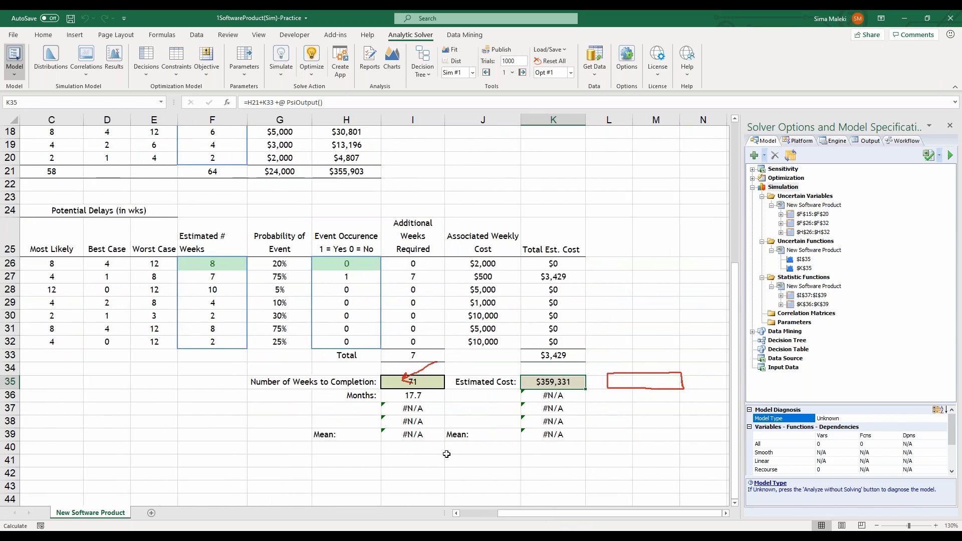
{"action": "left_click", "coordinate": [411, 408]}
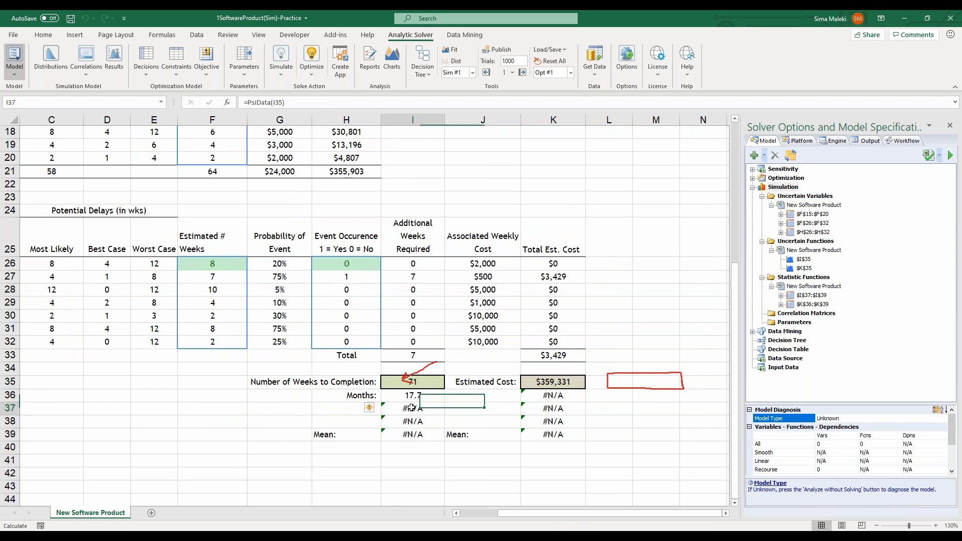
{"action": "left_click", "coordinate": [270, 103]}
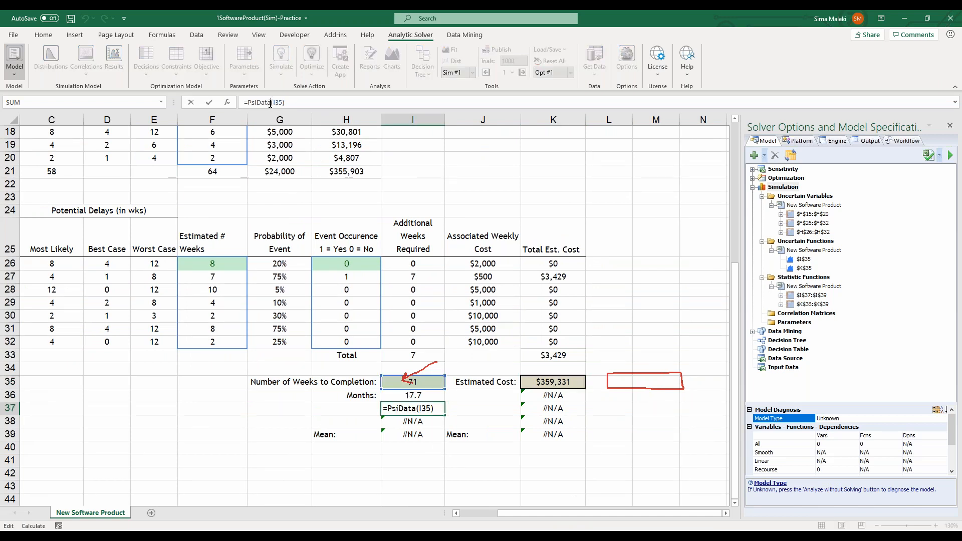
{"action": "key", "text": "Escape"}
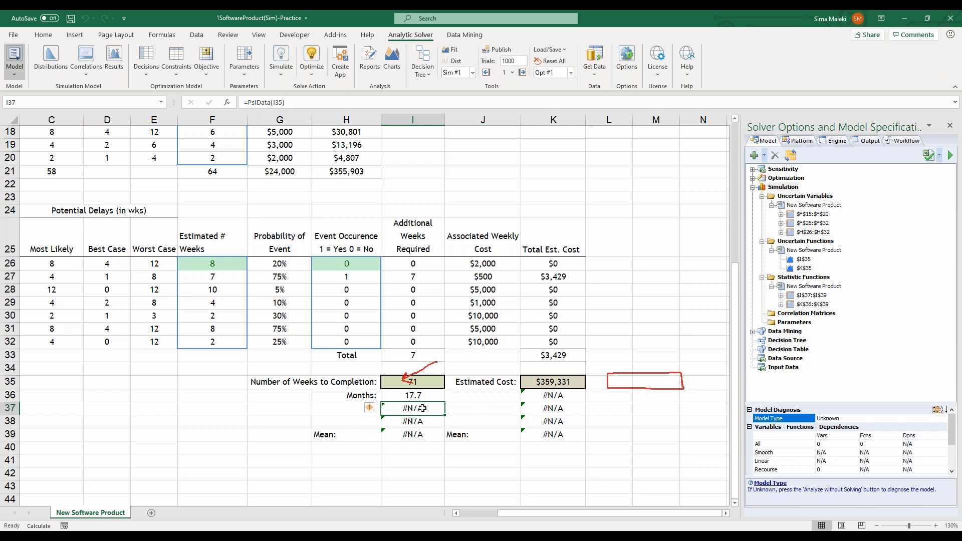
Move the PsiData(I35) formula from I37 to I40, below the Number of Weeks to Completion statistics
{"action": "key", "text": "ctrl+c"}
{"action": "key", "text": "Down"}
{"action": "key", "text": "Down"}
{"action": "key", "text": "Down"}
{"action": "key", "text": "ctrl+v"}
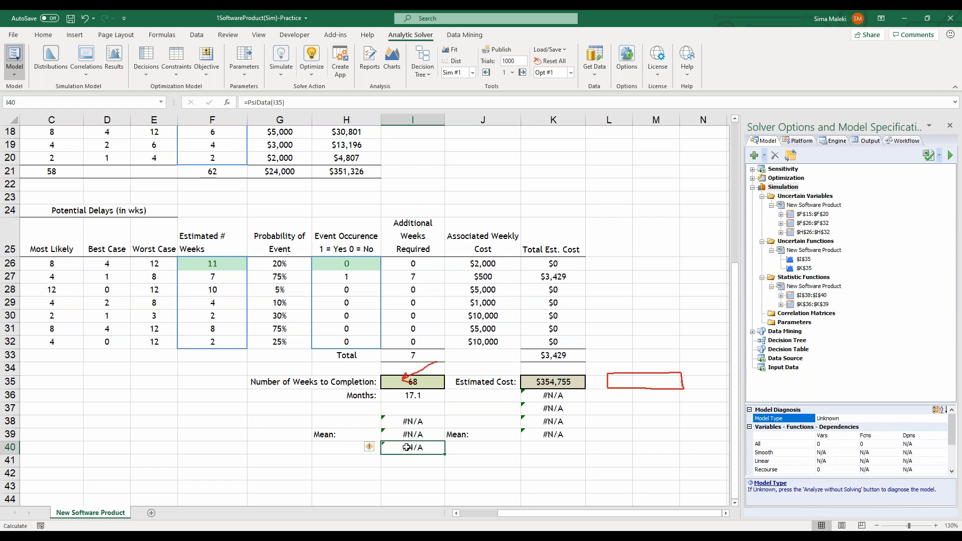
{"action": "key", "text": "F2"}
{"action": "key", "text": "Return"}
Move the PsiData(K35) formula from K37 to K40, below the Estimated Cost statistics
{"action": "left_click", "coordinate": [536, 399]}
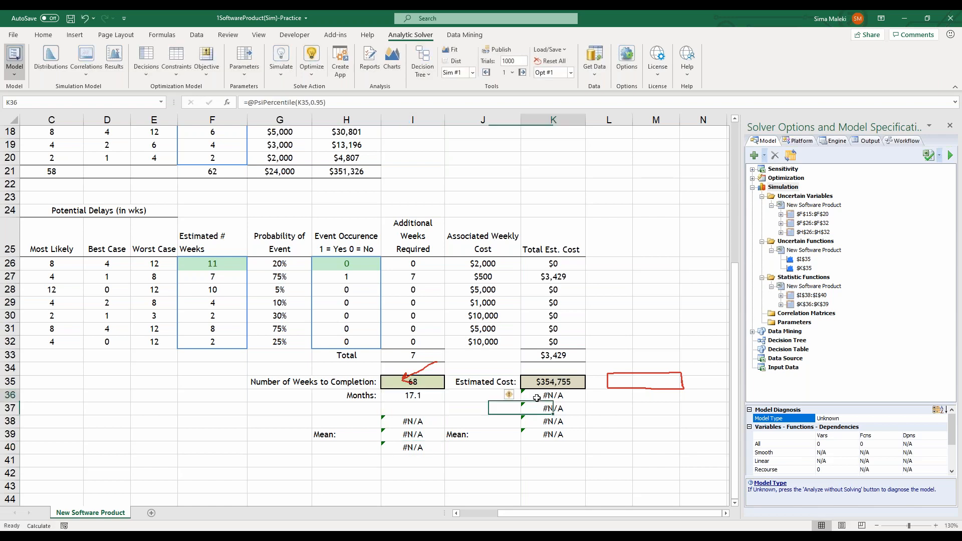
{"action": "left_click", "coordinate": [540, 409]}
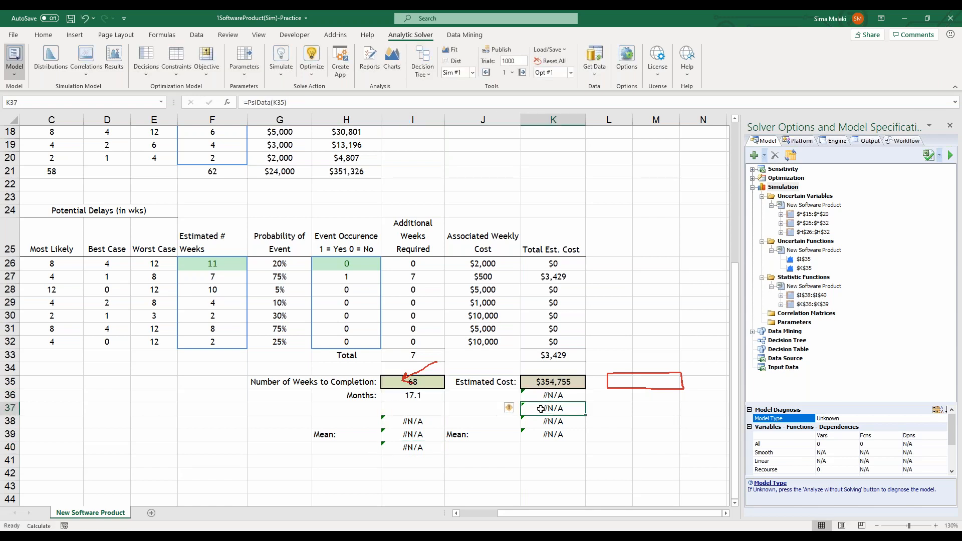
{"action": "key", "text": "ctrl+x"}
{"action": "left_click", "coordinate": [543, 452]}
{"action": "key", "text": "ctrl+v"}
{"action": "left_click", "coordinate": [537, 468]}
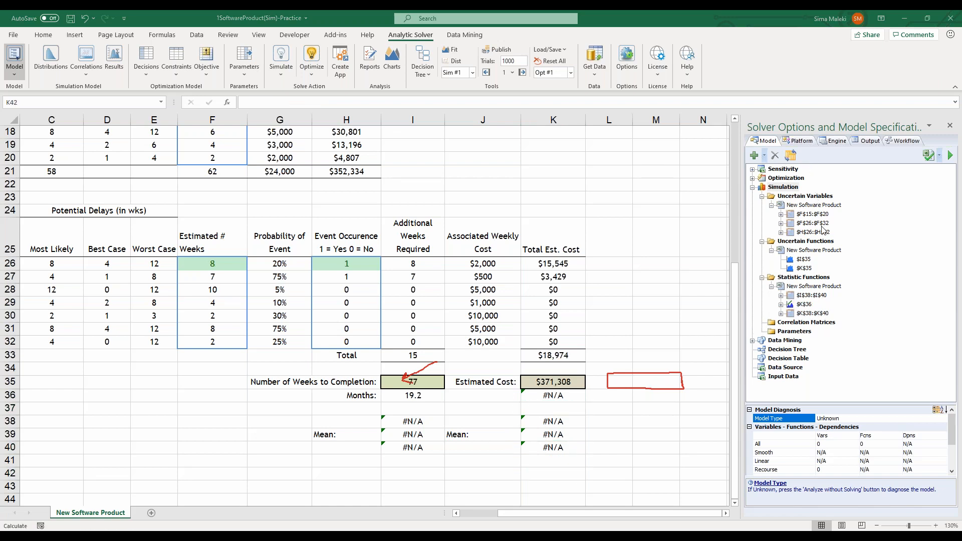
Run the simulation and arrange the result charts for I35 and K35 side by side
{"action": "left_click", "coordinate": [278, 76]}
{"action": "left_click", "coordinate": [283, 101]}
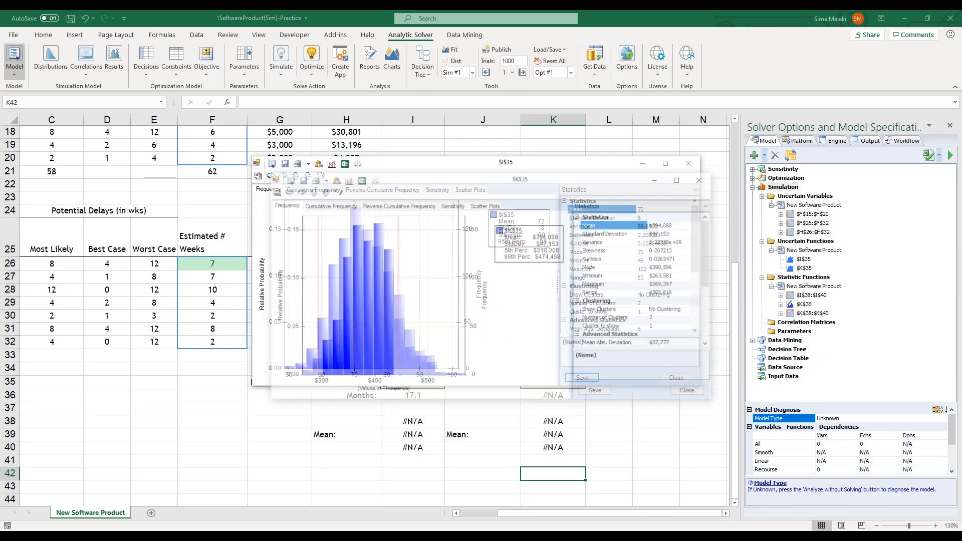
{"action": "left_click_drag", "start_coordinate": [521, 182], "coordinate": [678, 168]}
{"action": "left_click", "coordinate": [386, 169]}
{"action": "left_click_drag", "start_coordinate": [386, 169], "coordinate": [188, 151]}
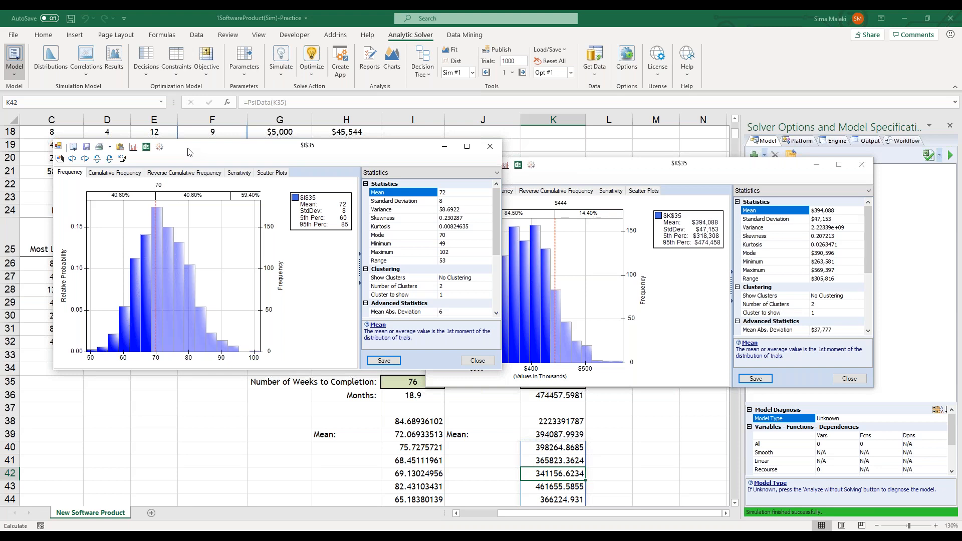
{"action": "left_click_drag", "start_coordinate": [297, 150], "coordinate": [299, 158]}
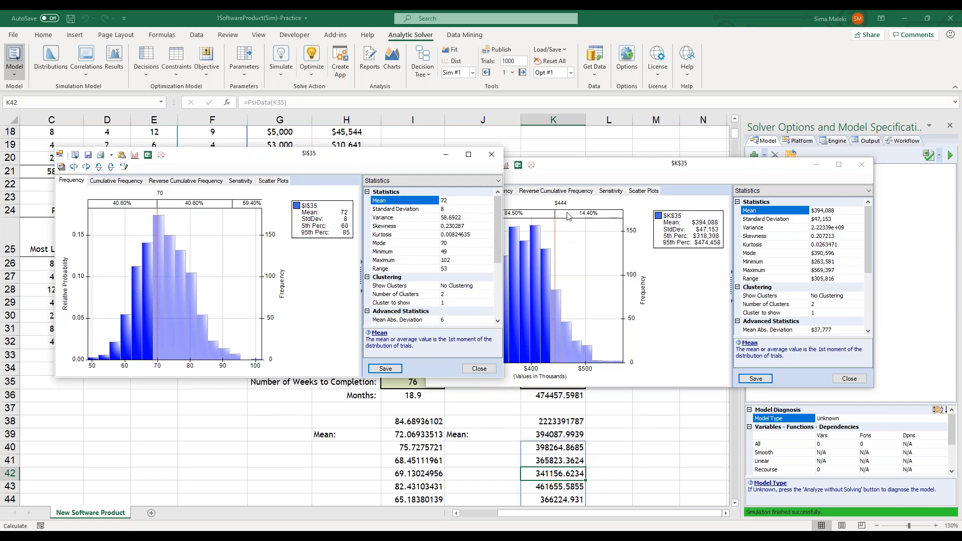
Review the I35 statistics and view its cumulative, reverse cumulative, sensitivity and scatter plot charts
{"action": "left_click", "coordinate": [822, 187]}
{"action": "mouse_move", "coordinate": [466, 282]}
{"action": "left_mouse_down"}
{"action": "mouse_move", "coordinate": [362, 236]}
{"action": "mouse_move", "coordinate": [436, 174]}
{"action": "mouse_move", "coordinate": [491, 188]}
{"action": "mouse_move", "coordinate": [493, 260]}
{"action": "mouse_move", "coordinate": [465, 282]}
{"action": "left_mouse_up"}
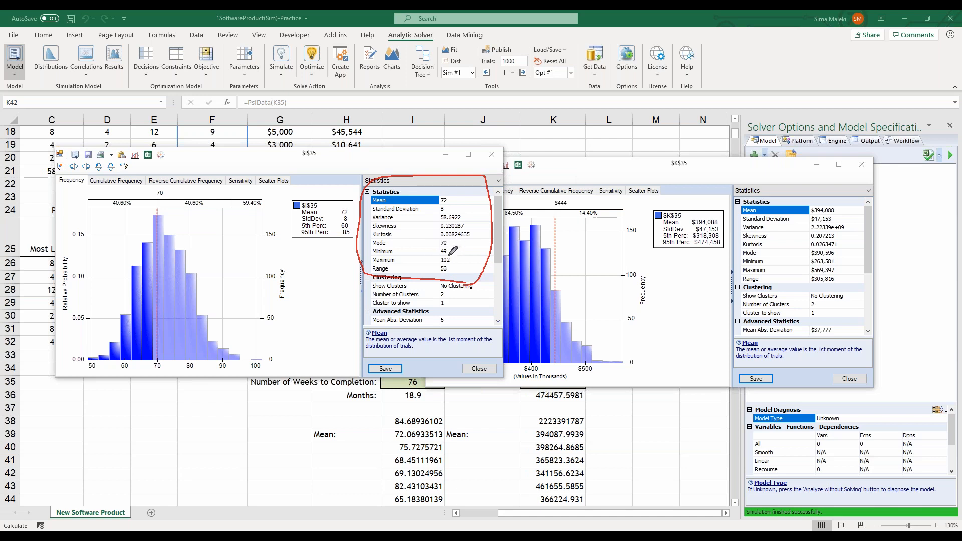
{"action": "mouse_move", "coordinate": [445, 251]}
{"action": "left_mouse_down"}
{"action": "mouse_move", "coordinate": [459, 251]}
{"action": "mouse_move", "coordinate": [447, 249]}
{"action": "mouse_move", "coordinate": [455, 261]}
{"action": "mouse_move", "coordinate": [437, 259]}
{"action": "left_mouse_up"}
{"action": "mouse_move", "coordinate": [450, 201]}
{"action": "left_mouse_down"}
{"action": "mouse_move", "coordinate": [437, 191]}
{"action": "mouse_move", "coordinate": [461, 196]}
{"action": "mouse_move", "coordinate": [450, 201]}
{"action": "left_mouse_up"}
{"action": "left_click", "coordinate": [99, 181]}
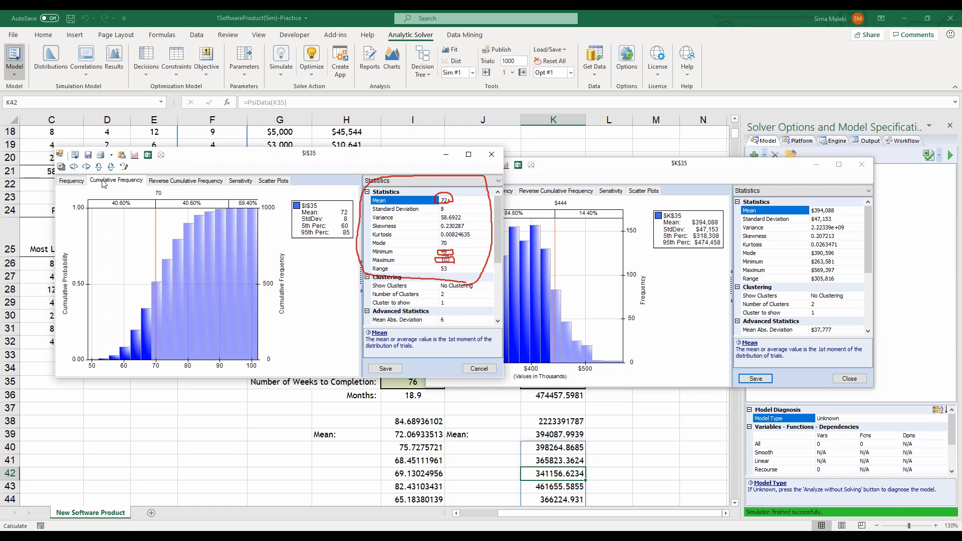
{"action": "left_click", "coordinate": [185, 181]}
{"action": "left_click", "coordinate": [250, 182]}
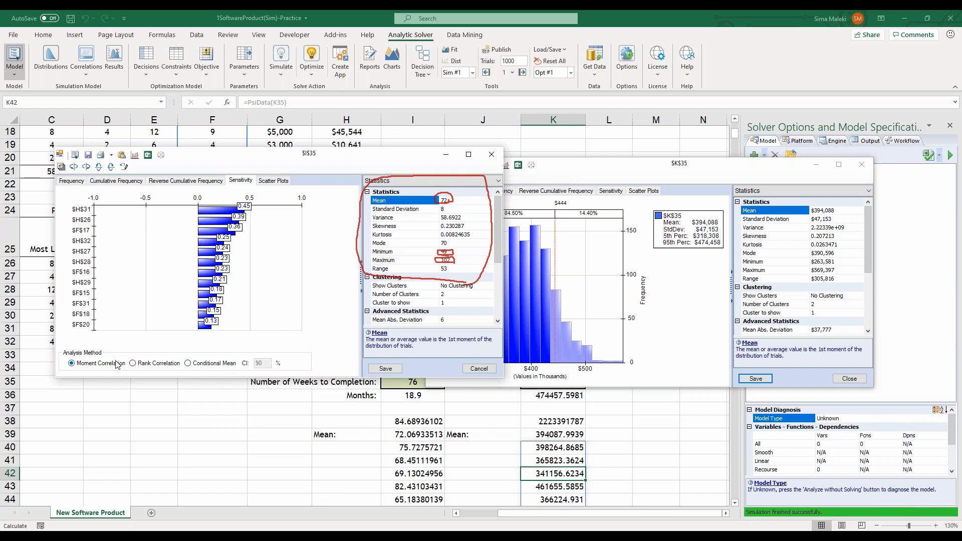
{"action": "left_click", "coordinate": [273, 180]}
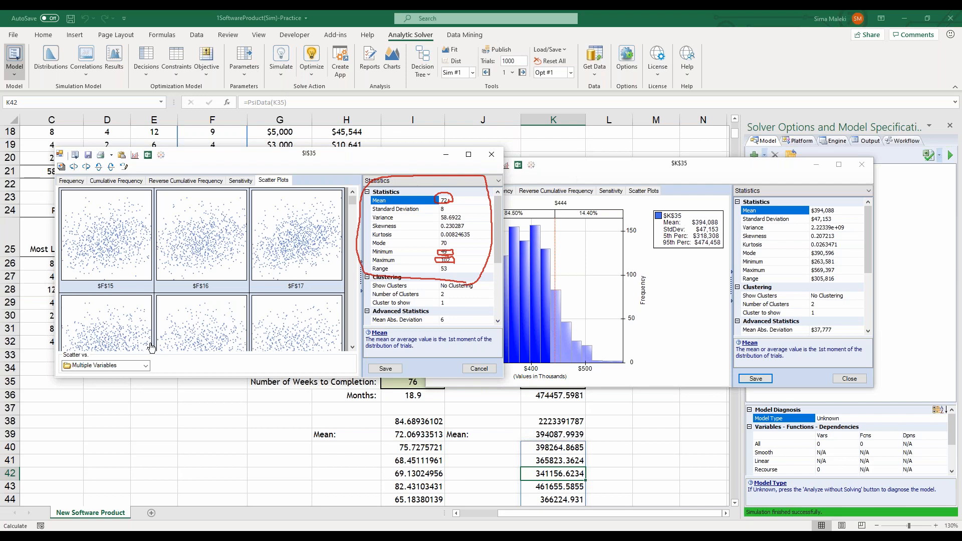
Look through the Percentiles, Six Sigma and Chart Type views for I35 and return to Statistics
{"action": "left_click", "coordinate": [498, 181]}
{"action": "left_click", "coordinate": [482, 198]}
{"action": "left_click", "coordinate": [496, 182]}
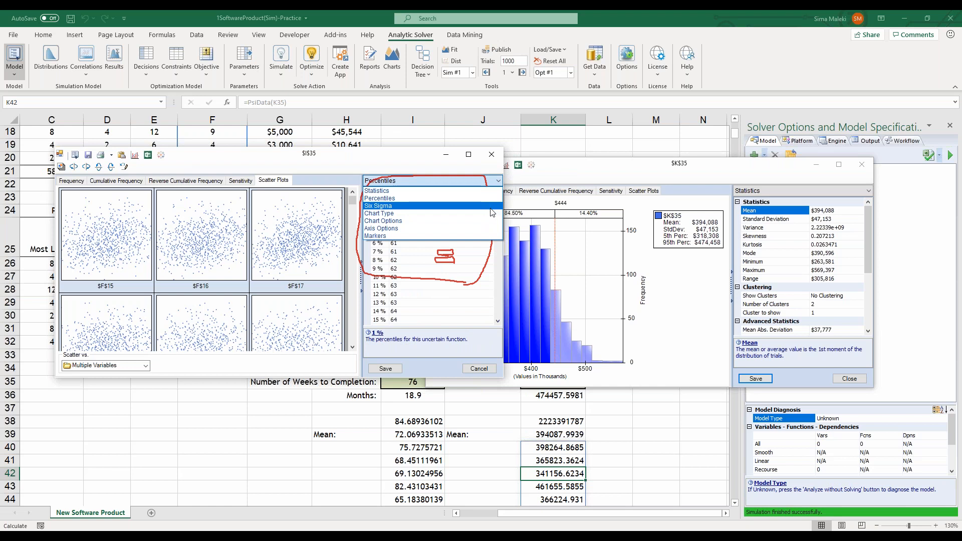
{"action": "left_click", "coordinate": [480, 206]}
{"action": "left_click", "coordinate": [496, 182]}
{"action": "left_click", "coordinate": [480, 214]}
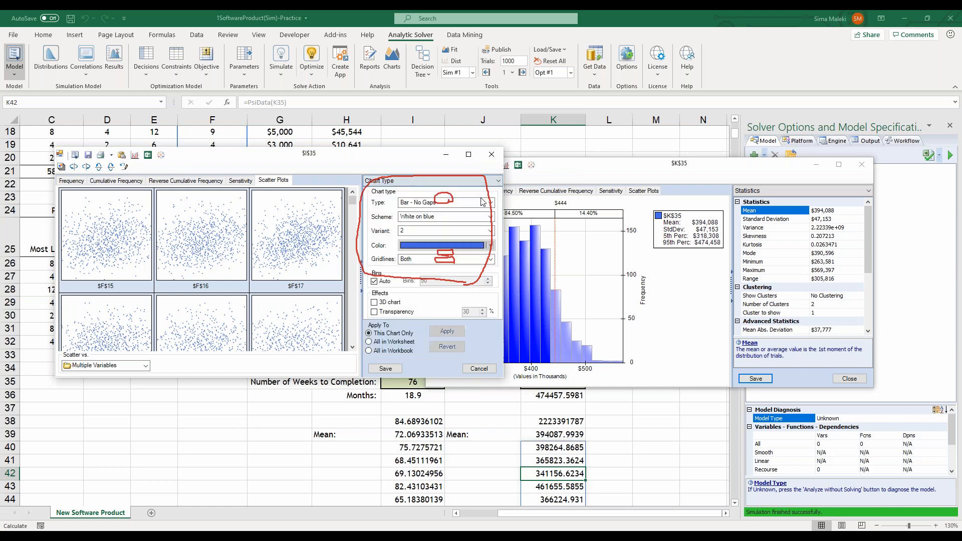
{"action": "left_click", "coordinate": [496, 181]}
{"action": "left_click", "coordinate": [489, 192]}
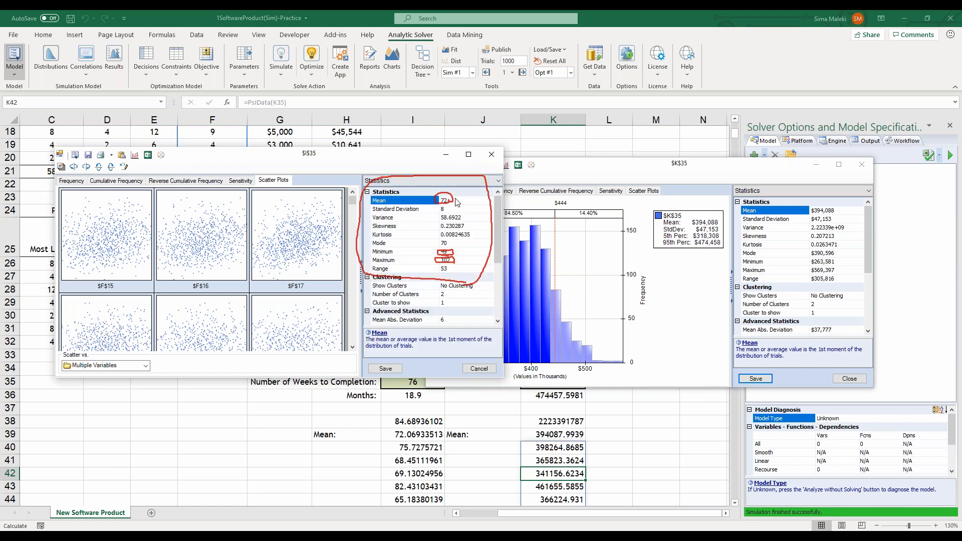
View the percentiles of the I35 simulation results and close the chart window without saving changes
{"action": "left_click", "coordinate": [815, 184]}
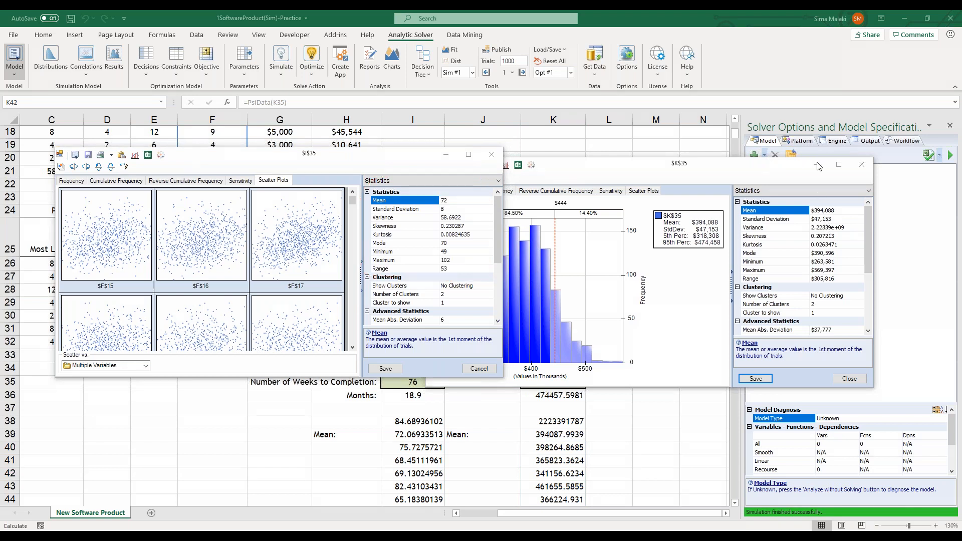
{"action": "left_click", "coordinate": [401, 181]}
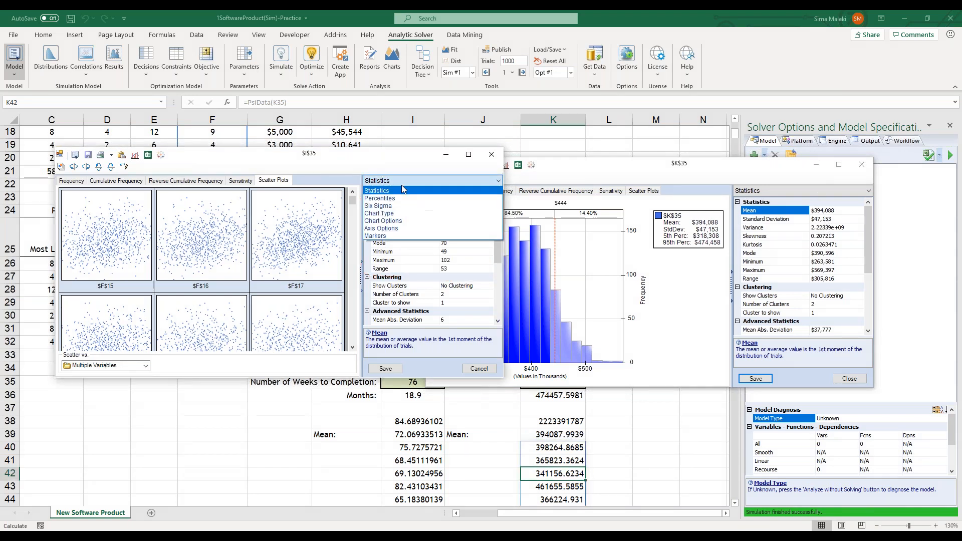
{"action": "left_click", "coordinate": [409, 198]}
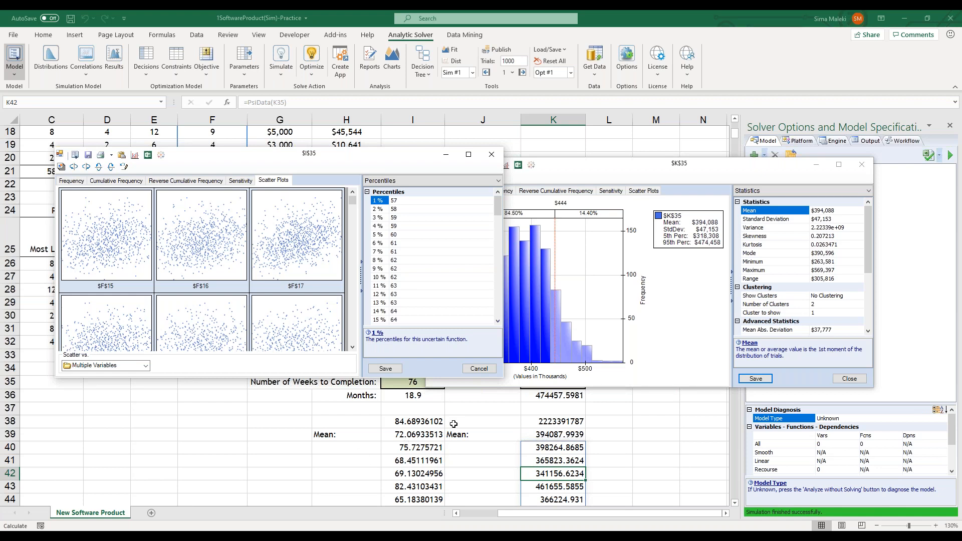
{"action": "left_click", "coordinate": [491, 155]}
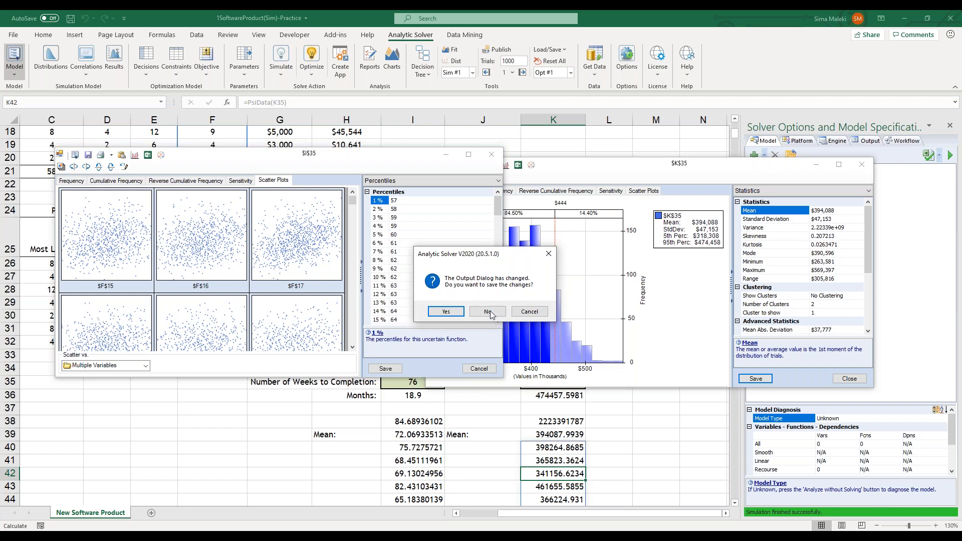
{"action": "left_click", "coordinate": [487, 312]}
Examine the sensitivity and scatter plots for the Estimated Cost output K35 and close its chart without saving
{"action": "left_click_drag", "start_coordinate": [704, 168], "coordinate": [495, 141]}
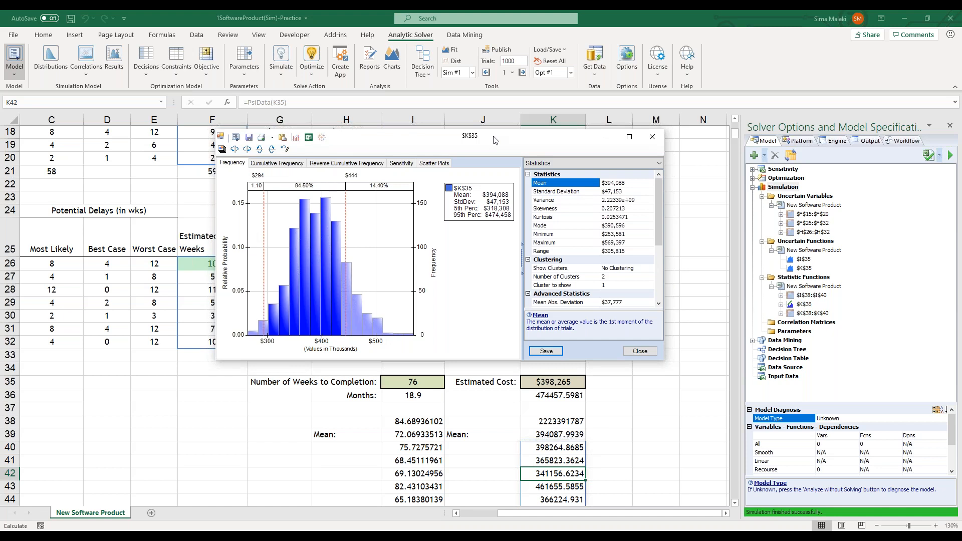
{"action": "left_click", "coordinate": [406, 164]}
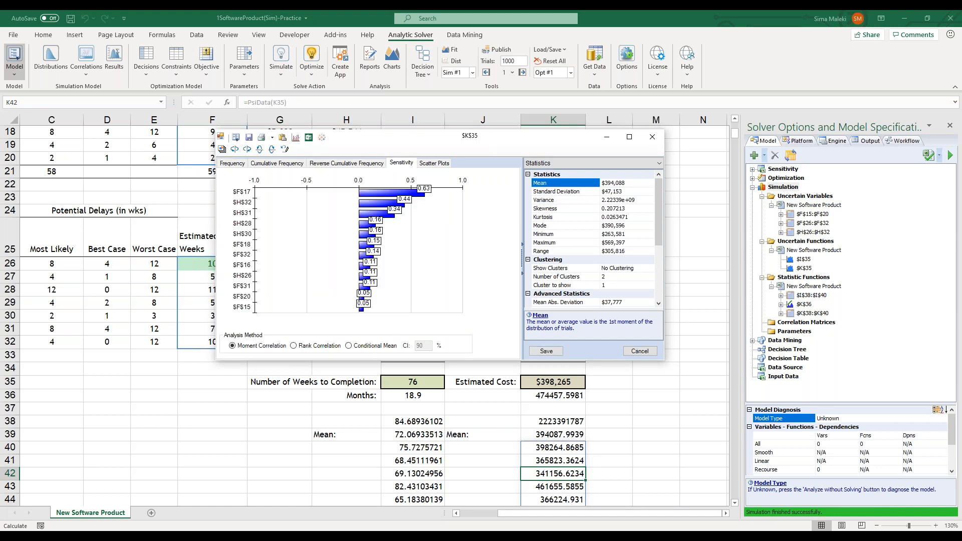
{"action": "left_click", "coordinate": [431, 164]}
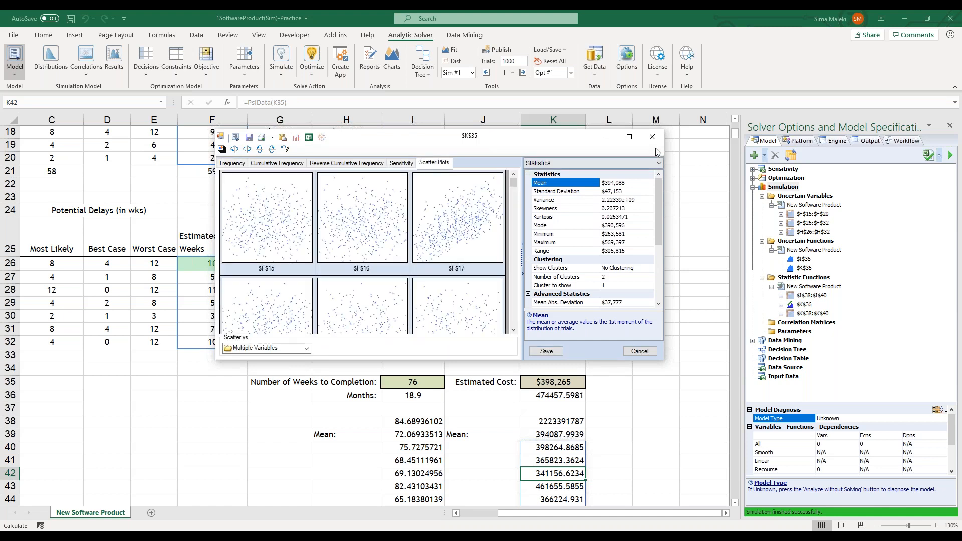
{"action": "left_click", "coordinate": [652, 137]}
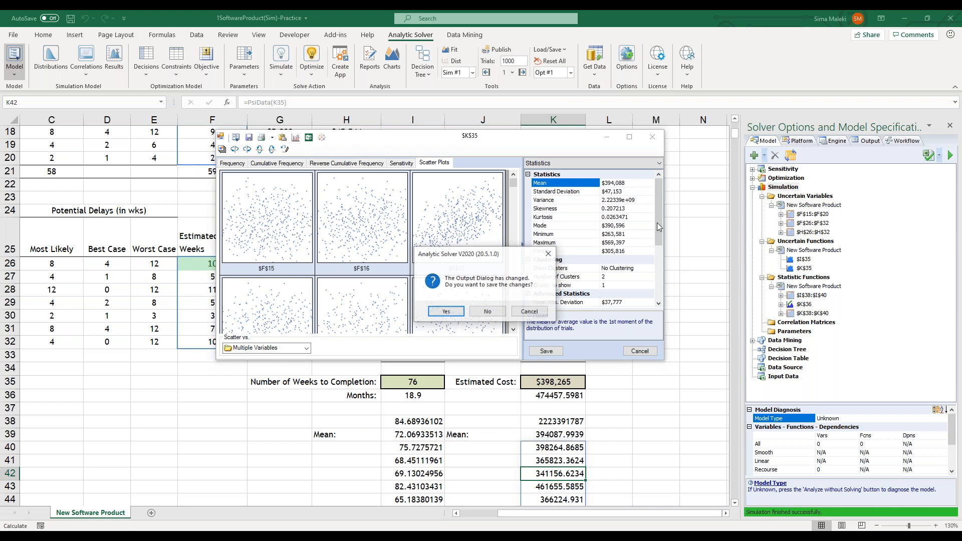
{"action": "left_click", "coordinate": [496, 316]}
Check the simulated statistic results and formulas in row 39, I38 and K38 on the worksheet
{"action": "left_click", "coordinate": [613, 424]}
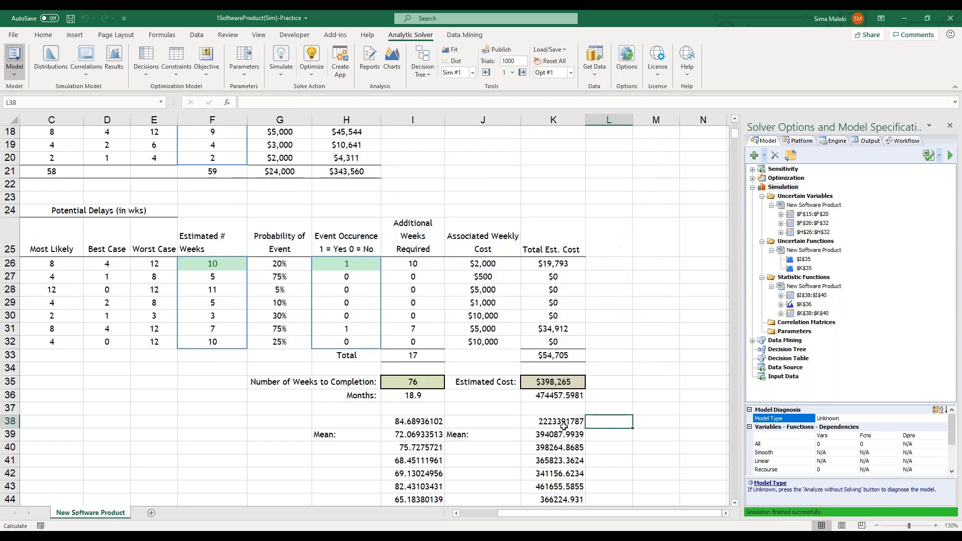
{"action": "left_click", "coordinate": [527, 435]}
{"action": "left_click_drag", "start_coordinate": [527, 434], "coordinate": [357, 435]}
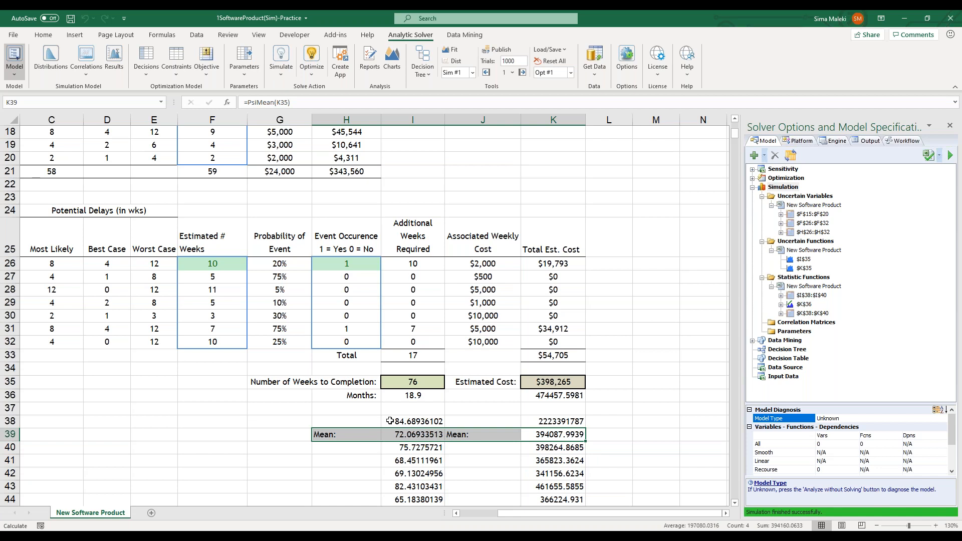
{"action": "left_click", "coordinate": [389, 421]}
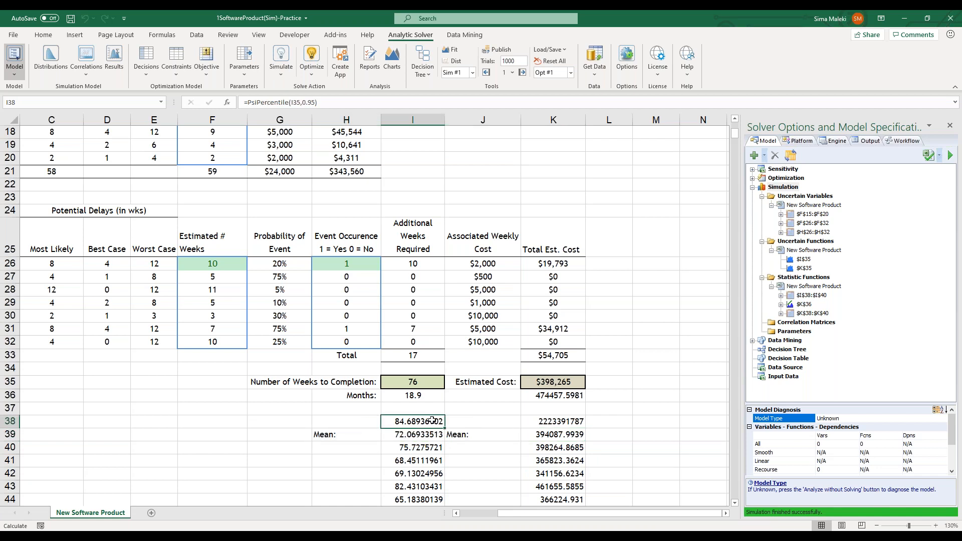
{"action": "left_click", "coordinate": [547, 421]}
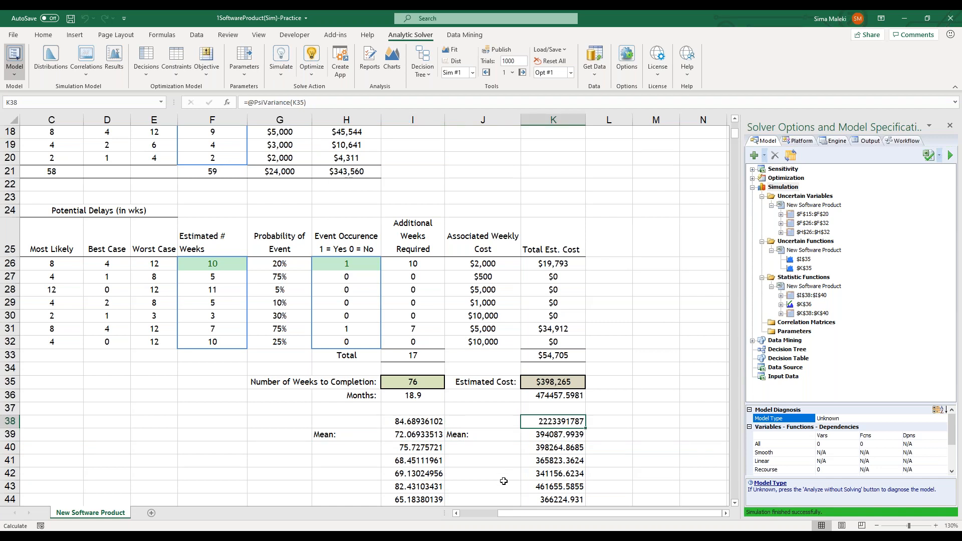
{"action": "left_click", "coordinate": [657, 384]}
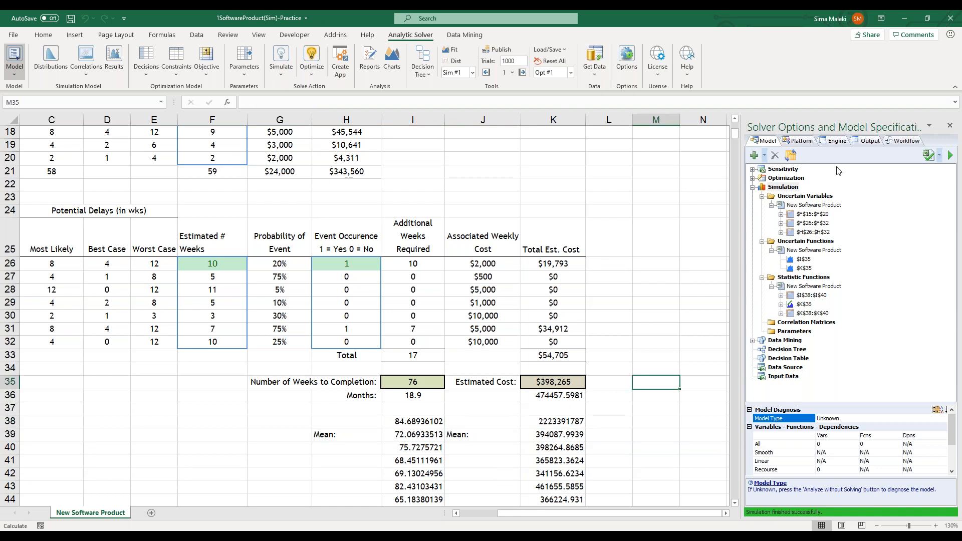
Inspect the PsiData formula in I40 and the simulation trial values listed beneath it, without editing them
{"action": "left_click", "coordinate": [813, 171]}
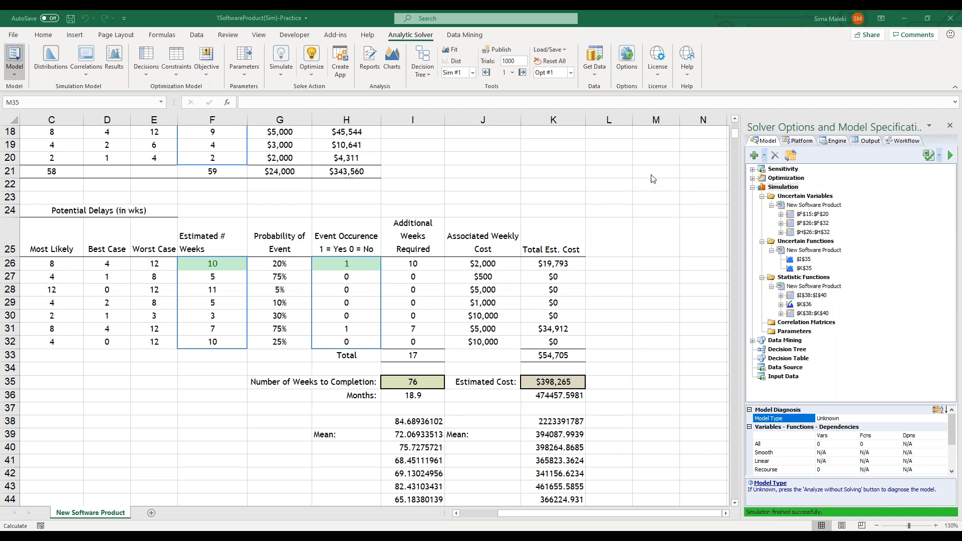
{"action": "left_click", "coordinate": [652, 397]}
{"action": "scroll", "coordinate": [652, 396], "scroll_direction": "down", "scroll_amount": 4}
{"action": "scroll", "coordinate": [651, 396], "scroll_direction": "up", "scroll_amount": 3}
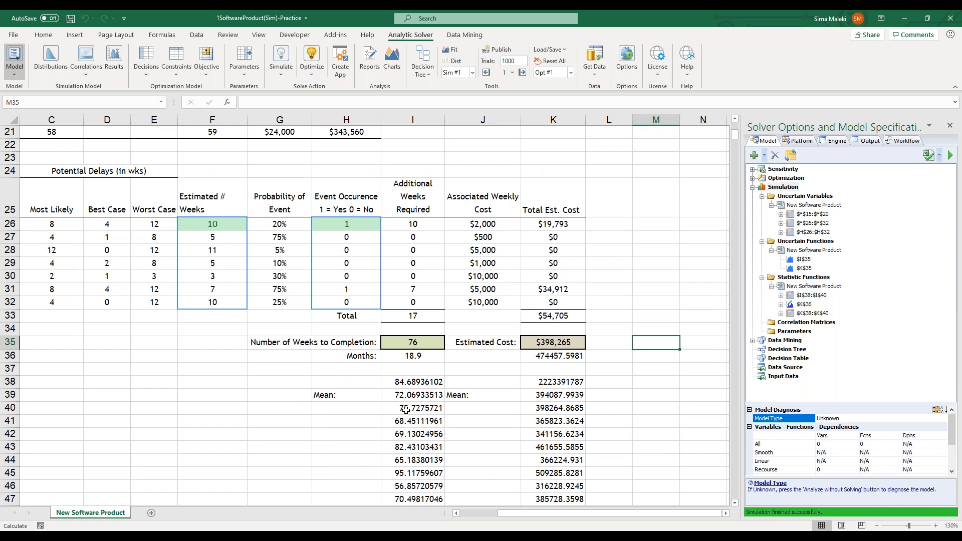
{"action": "double_click", "coordinate": [406, 410]}
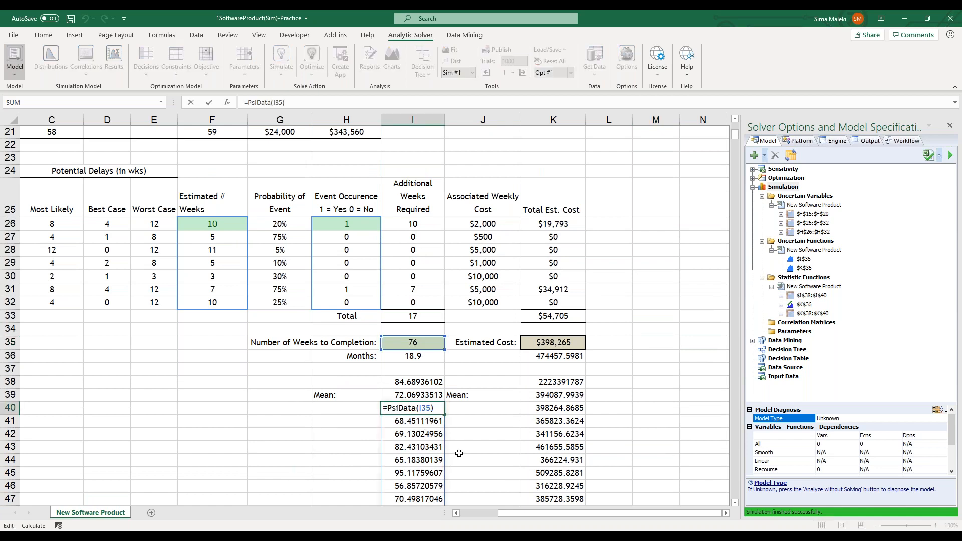
{"action": "key", "text": "Escape"}
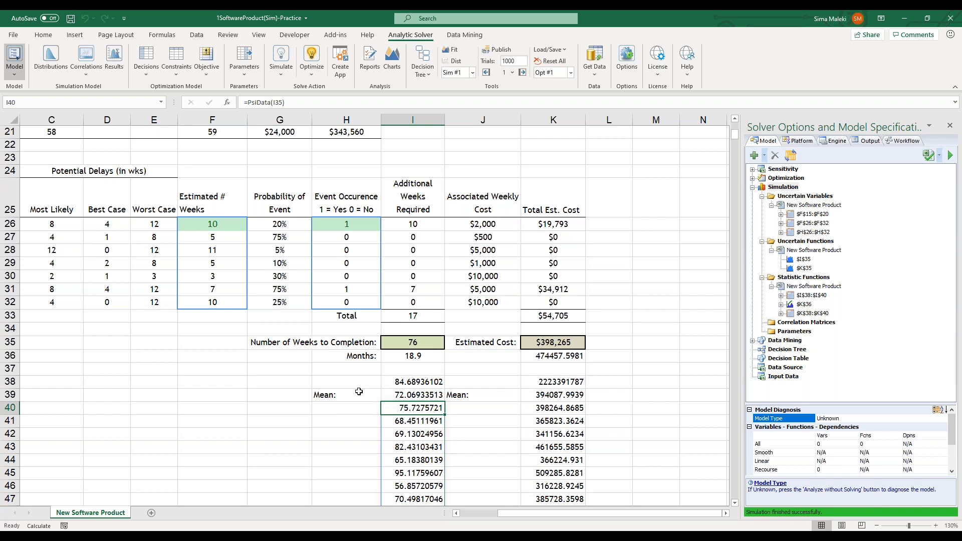
{"action": "scroll", "coordinate": [333, 423], "scroll_direction": "down", "scroll_amount": 9}
{"action": "scroll", "coordinate": [333, 425], "scroll_direction": "up", "scroll_amount": 8}
{"action": "scroll", "coordinate": [334, 425], "scroll_direction": "up", "scroll_amount": 4}
{"action": "scroll", "coordinate": [333, 425], "scroll_direction": "down", "scroll_amount": 3}
{"action": "scroll", "coordinate": [333, 425], "scroll_direction": "up", "scroll_amount": 2}
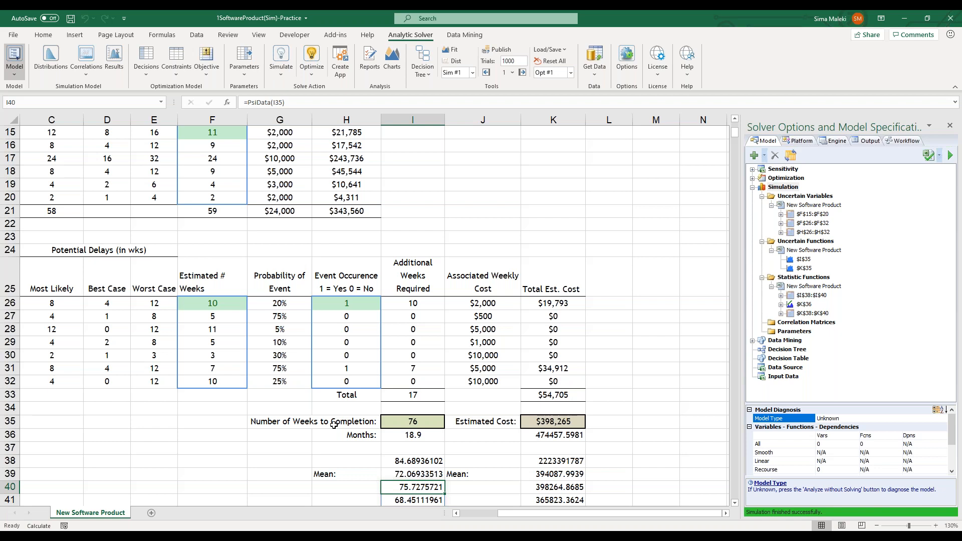
Create an app from the workbook as a cloud service Excel Model and save it under the model name 1SoftwareProduct(Sim)-Practice1
{"action": "left_click", "coordinate": [341, 65]}
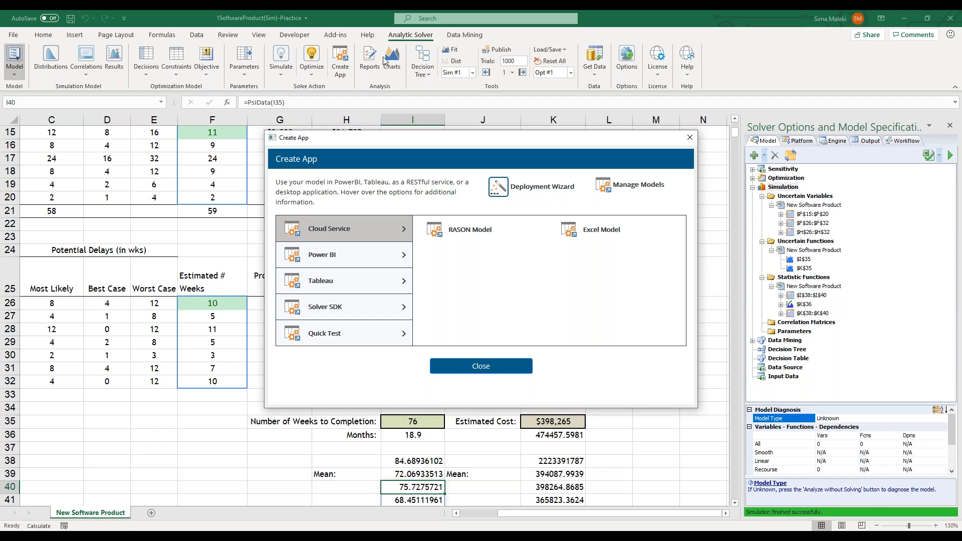
{"action": "key", "text": "alt+Tab"}
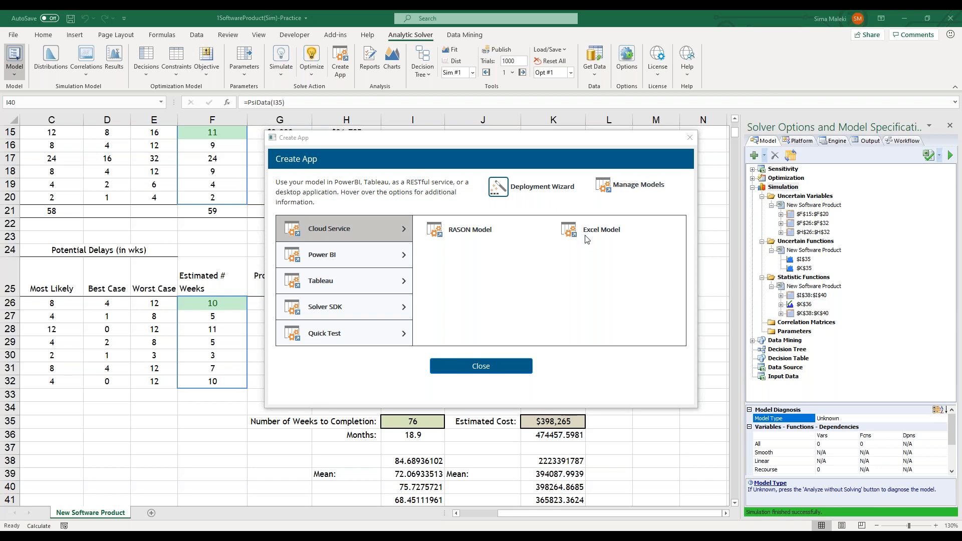
{"action": "mouse_move", "coordinate": [586, 232]}
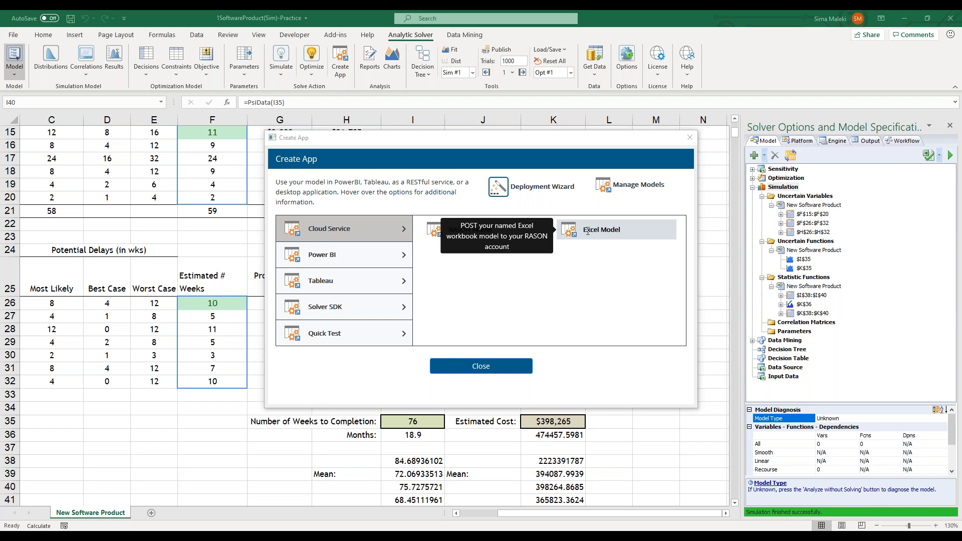
{"action": "left_click", "coordinate": [587, 231]}
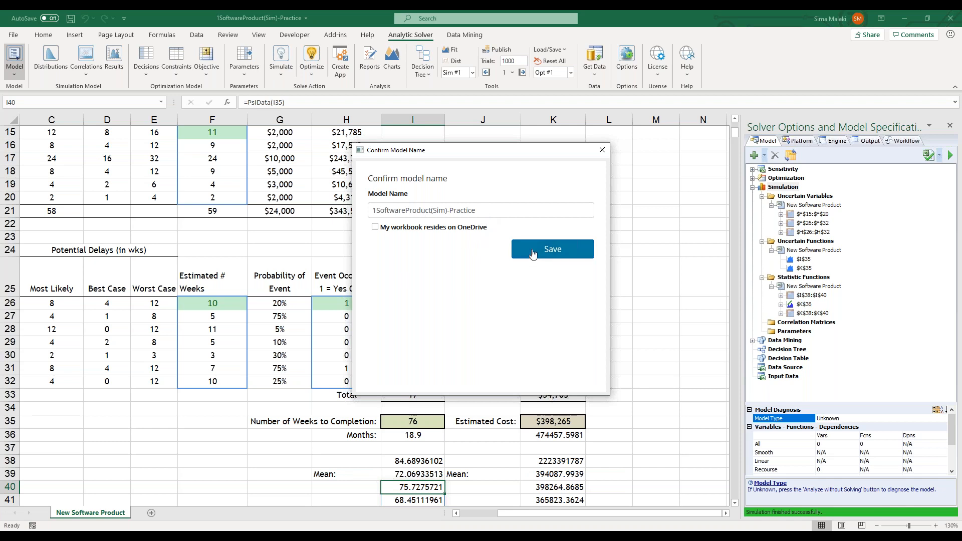
{"action": "left_click", "coordinate": [477, 210]}
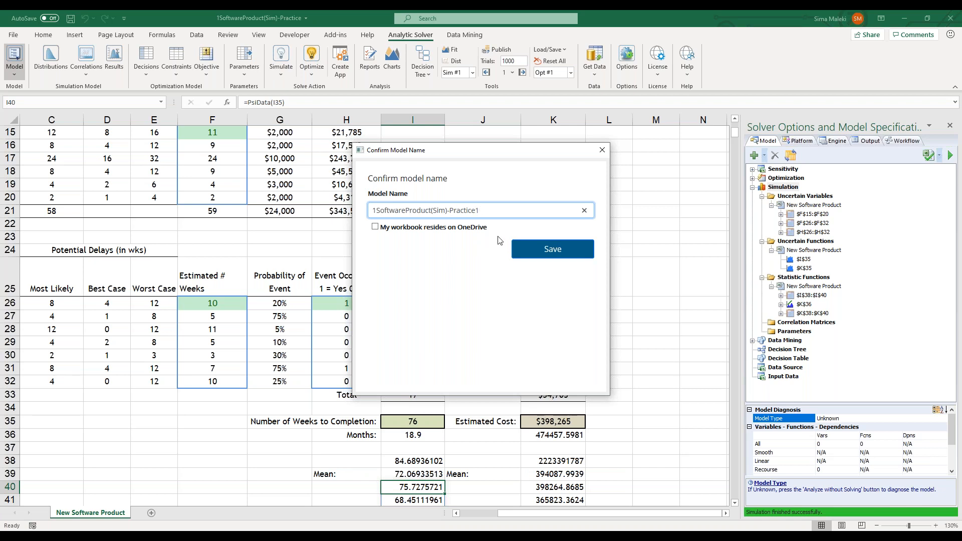
{"action": "left_click", "coordinate": [566, 250]}
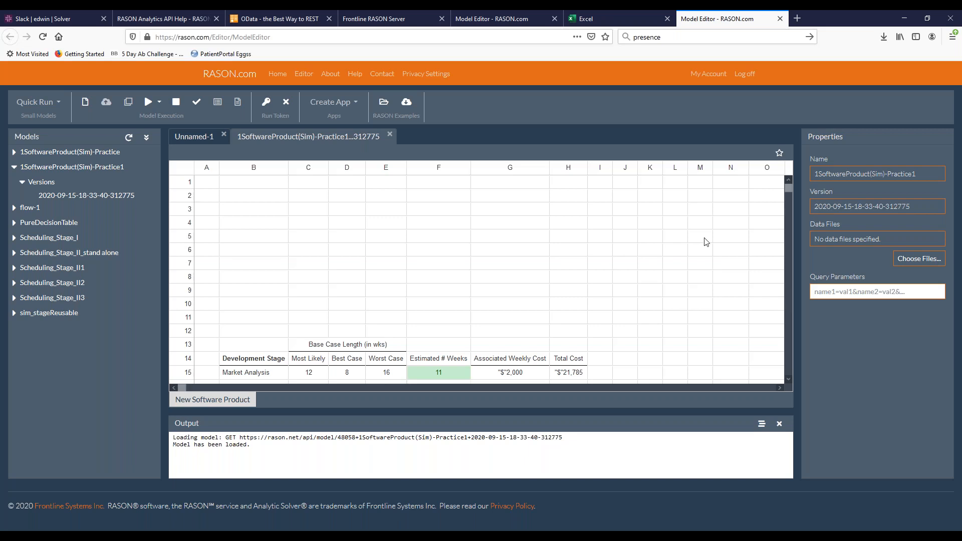
Examine the posted 1SoftwareProduct(Sim)-Practice1 worksheet, the Models list and the model execution commands in the RASON.com editor
{"action": "scroll", "coordinate": [632, 285], "scroll_direction": "down", "scroll_amount": 1}
{"action": "scroll", "coordinate": [632, 285], "scroll_direction": "down", "scroll_amount": 3}
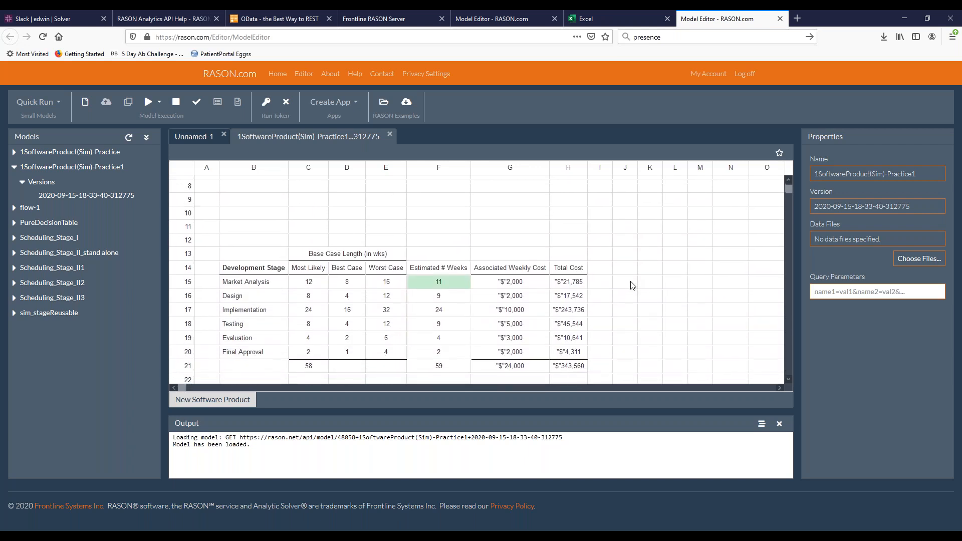
{"action": "scroll", "coordinate": [632, 284], "scroll_direction": "down", "scroll_amount": 2}
{"action": "scroll", "coordinate": [630, 282], "scroll_direction": "up", "scroll_amount": 5}
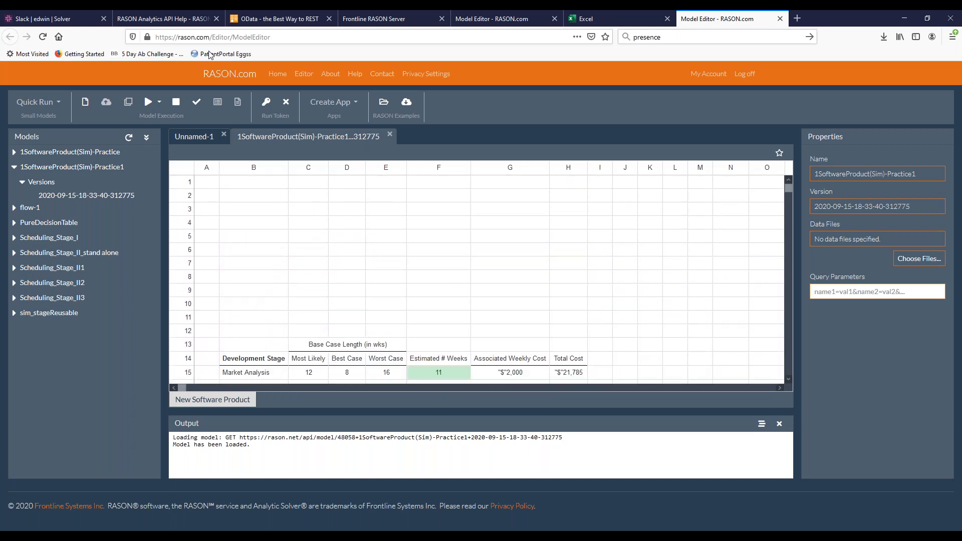
{"action": "key", "text": "ctrl+plus"}
{"action": "key", "text": "ctrl+plus"}
{"action": "key", "text": "ctrl+plus"}
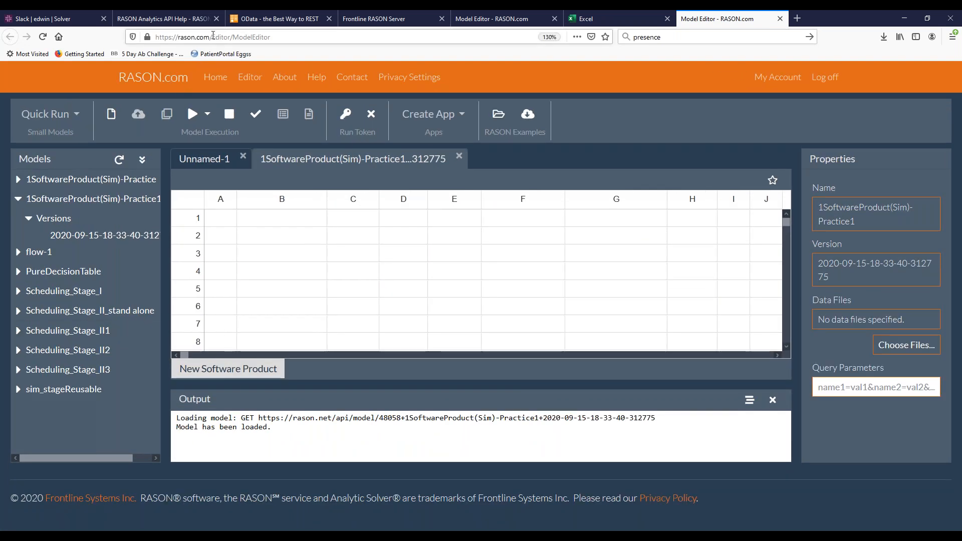
{"action": "left_click", "coordinate": [213, 36]}
{"action": "key", "text": "Escape"}
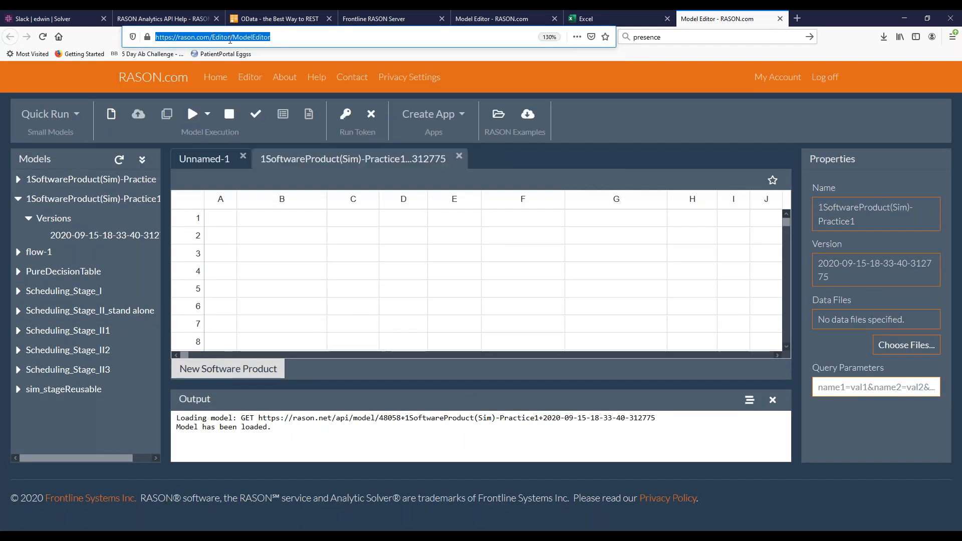
{"action": "left_click", "coordinate": [713, 142]}
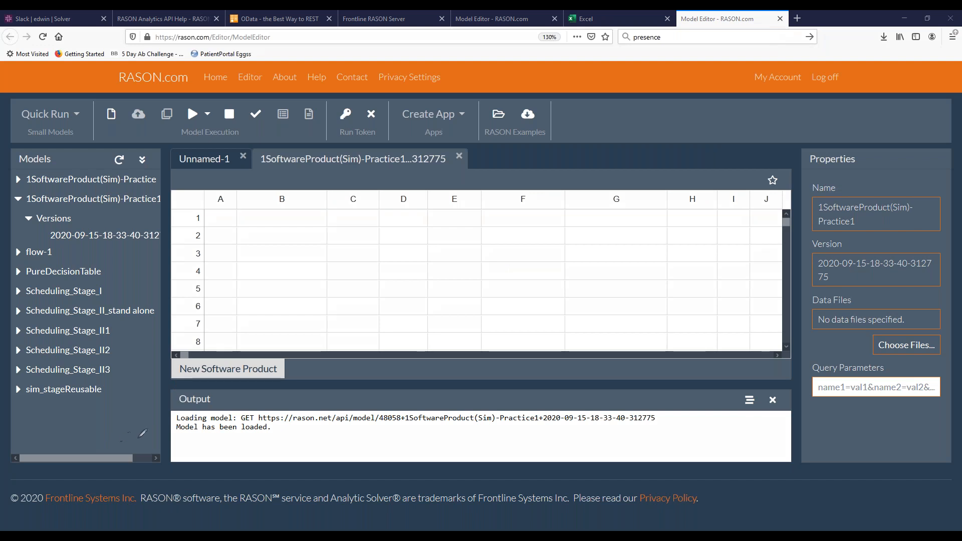
{"action": "mouse_move", "coordinate": [165, 425]}
{"action": "left_mouse_down"}
{"action": "mouse_move", "coordinate": [65, 418]}
{"action": "mouse_move", "coordinate": [9, 346]}
{"action": "mouse_move", "coordinate": [9, 141]}
{"action": "mouse_move", "coordinate": [115, 141]}
{"action": "mouse_move", "coordinate": [160, 168]}
{"action": "mouse_move", "coordinate": [162, 419]}
{"action": "left_mouse_up"}
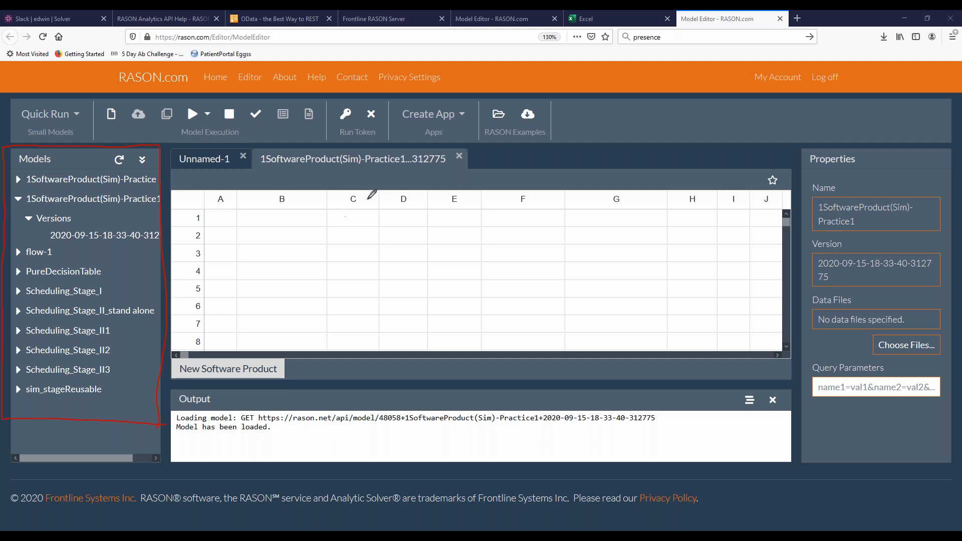
{"action": "mouse_move", "coordinate": [159, 145]}
{"action": "left_mouse_down"}
{"action": "mouse_move", "coordinate": [310, 145]}
{"action": "mouse_move", "coordinate": [331, 116]}
{"action": "mouse_move", "coordinate": [329, 86]}
{"action": "mouse_move", "coordinate": [2, 82]}
{"action": "left_mouse_up"}
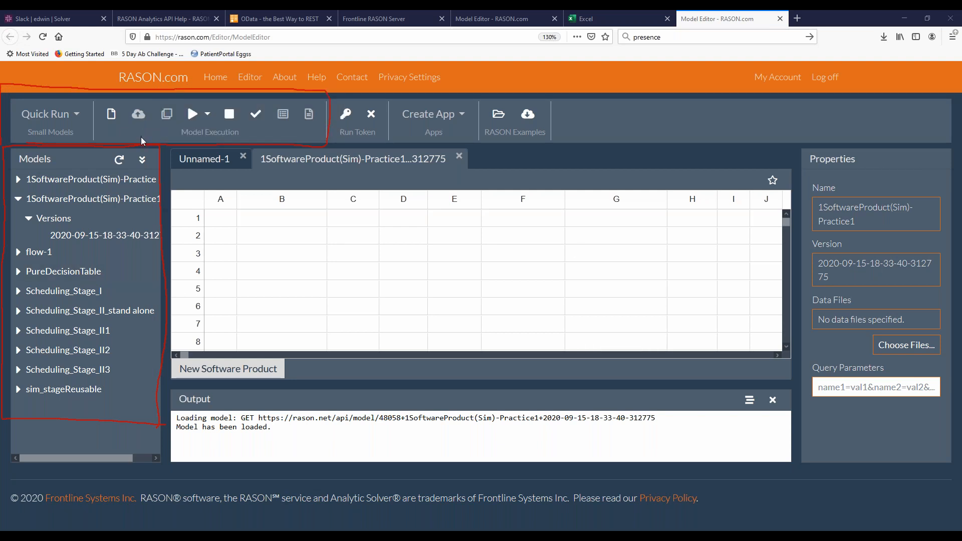
Run Simulate on the posted 1SoftwareProduct(Sim)-Practice1 model and enlarge the Output area to show the full response
{"action": "left_click", "coordinate": [207, 116]}
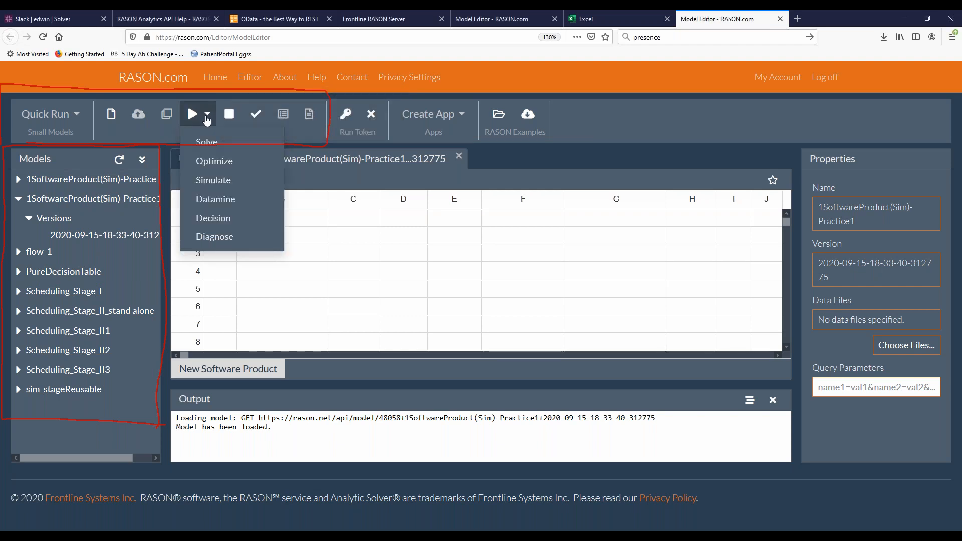
{"action": "left_click", "coordinate": [200, 181]}
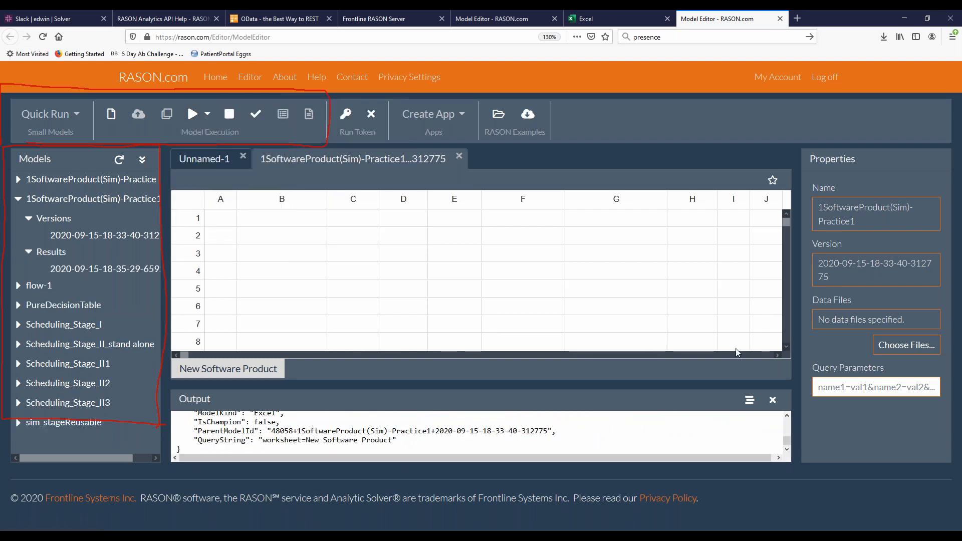
{"action": "left_click_drag", "start_coordinate": [542, 388], "coordinate": [543, 301]}
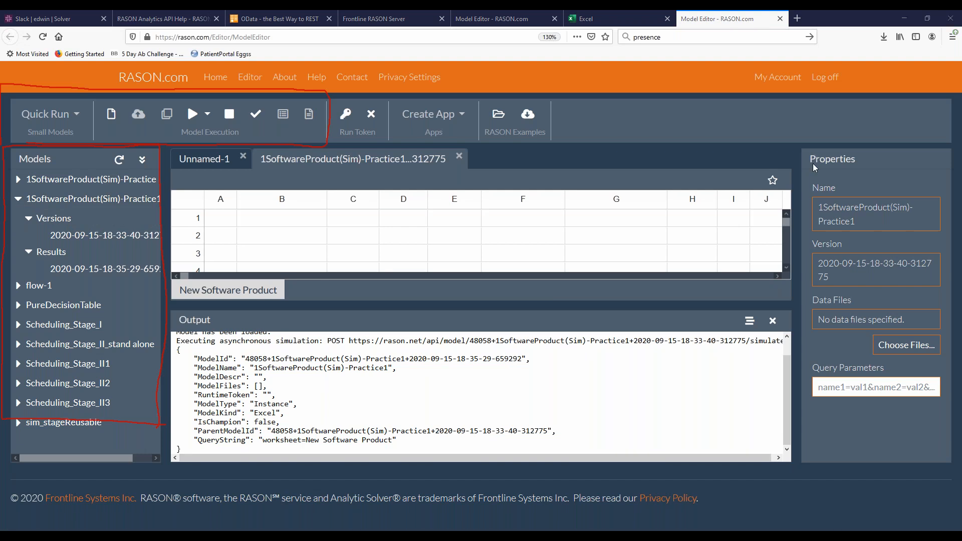
Open the simulation result of 1SoftwareProduct(Sim)-Practice1, enlarge its view and examine the statistic functions, outputs and input trial data
{"action": "mouse_move", "coordinate": [173, 284]}
{"action": "left_mouse_down"}
{"action": "mouse_move", "coordinate": [65, 277]}
{"action": "mouse_move", "coordinate": [9, 228]}
{"action": "mouse_move", "coordinate": [13, 190]}
{"action": "mouse_move", "coordinate": [176, 187]}
{"action": "mouse_move", "coordinate": [174, 275]}
{"action": "left_mouse_up"}
{"action": "mouse_move", "coordinate": [4, 267]}
{"action": "left_mouse_down"}
{"action": "mouse_move", "coordinate": [20, 263]}
{"action": "mouse_move", "coordinate": [18, 276]}
{"action": "left_mouse_up"}
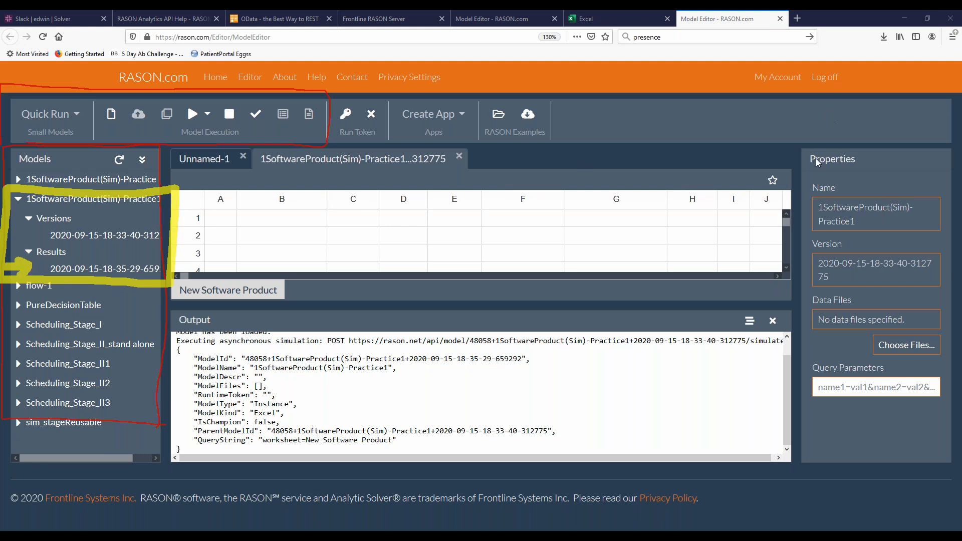
{"action": "left_click", "coordinate": [99, 271]}
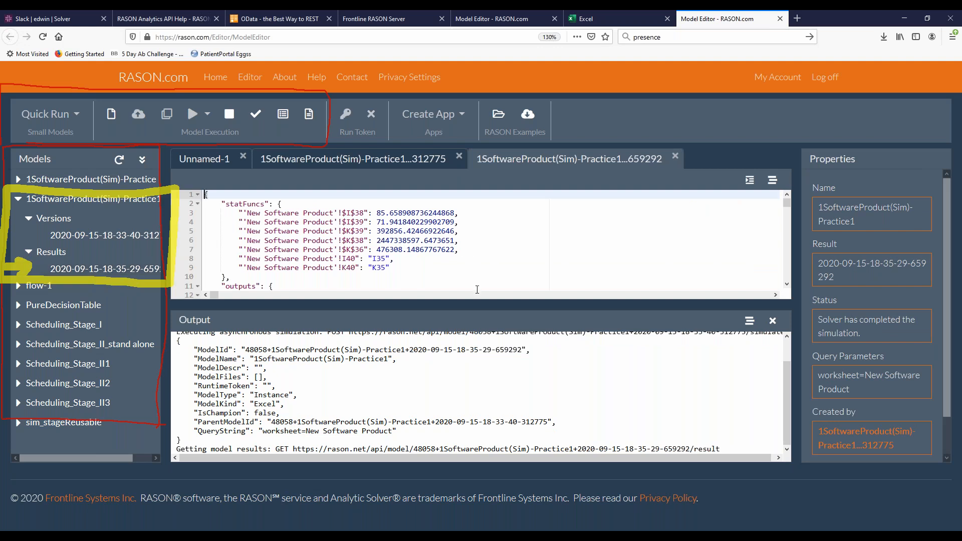
{"action": "left_click_drag", "start_coordinate": [473, 306], "coordinate": [474, 365]}
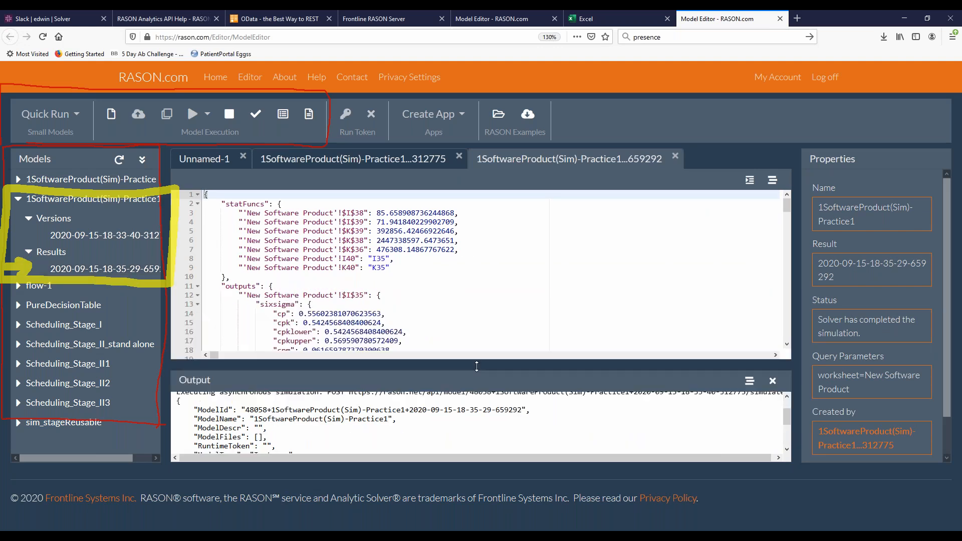
{"action": "left_click", "coordinate": [420, 269]}
{"action": "scroll", "coordinate": [419, 282], "scroll_direction": "down", "scroll_amount": 20}
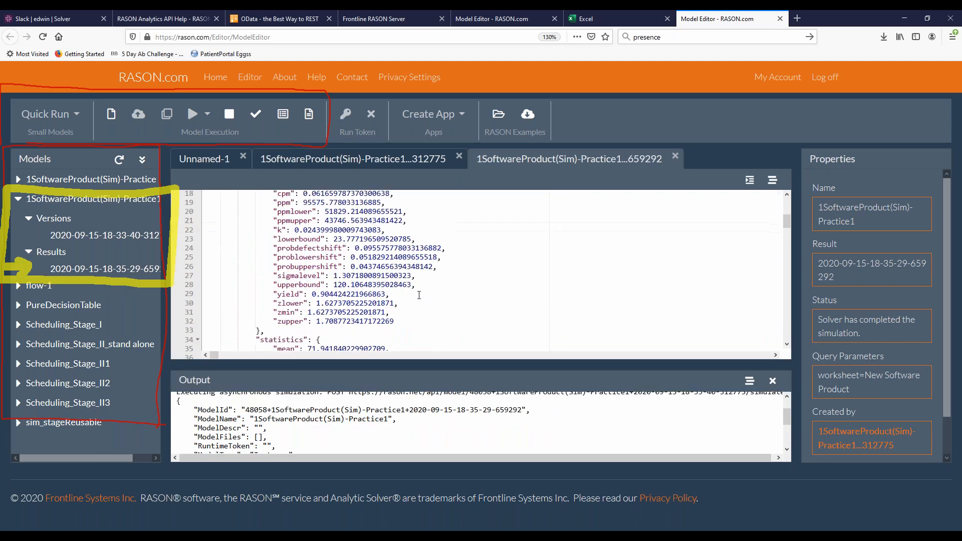
{"action": "scroll", "coordinate": [419, 299], "scroll_direction": "down", "scroll_amount": 10}
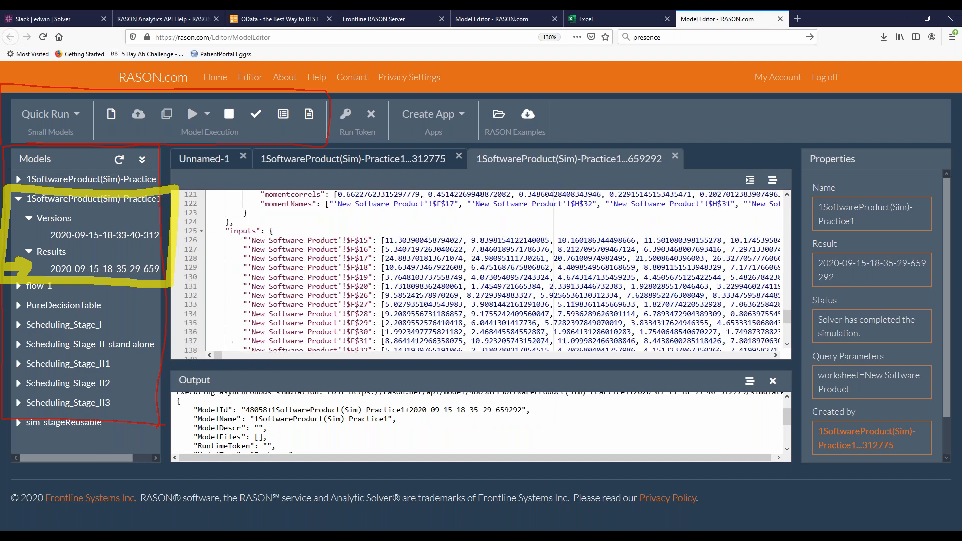
{"action": "scroll", "coordinate": [419, 301], "scroll_direction": "up", "scroll_amount": 8}
{"action": "scroll", "coordinate": [271, 284], "scroll_direction": "down", "scroll_amount": 3}
{"action": "scroll", "coordinate": [285, 296], "scroll_direction": "up", "scroll_amount": 6}
{"action": "scroll", "coordinate": [299, 305], "scroll_direction": "up", "scroll_amount": 10}
{"action": "scroll", "coordinate": [299, 305], "scroll_direction": "up", "scroll_amount": 20}
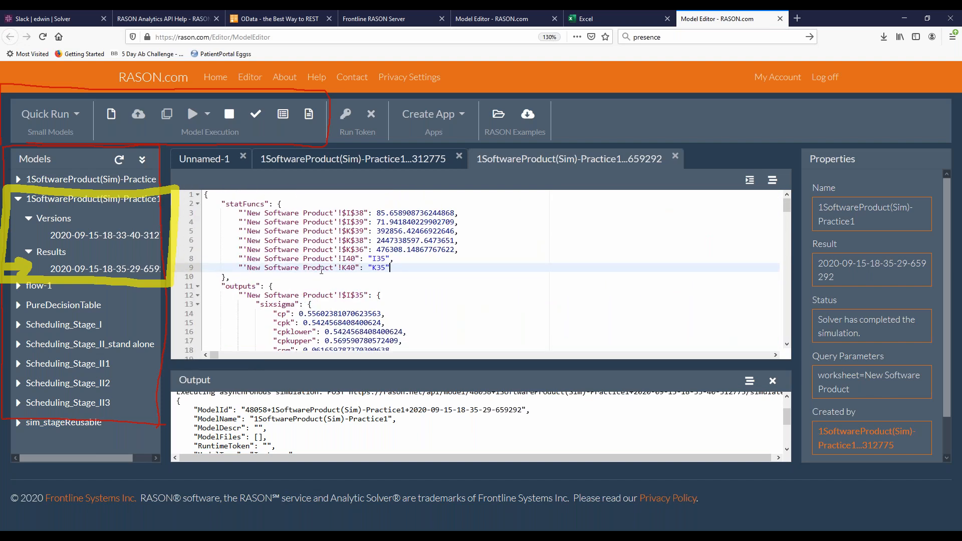
Return to the Excel workbook and post it to the cloud service as a RASON Model named 1SoftwareProduct(Sim)-RASON
{"action": "left_click", "coordinate": [903, 14]}
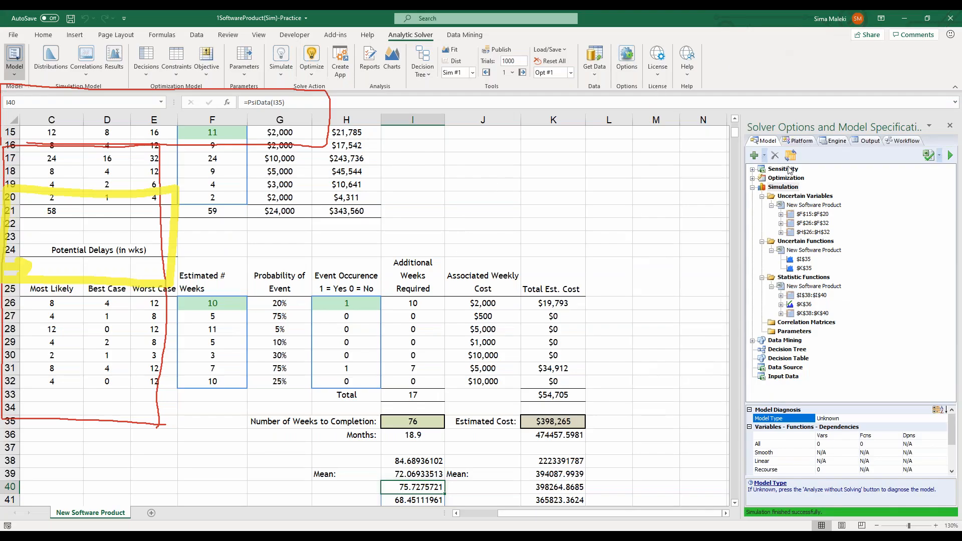
{"action": "left_click", "coordinate": [818, 154]}
{"action": "left_click", "coordinate": [819, 231]}
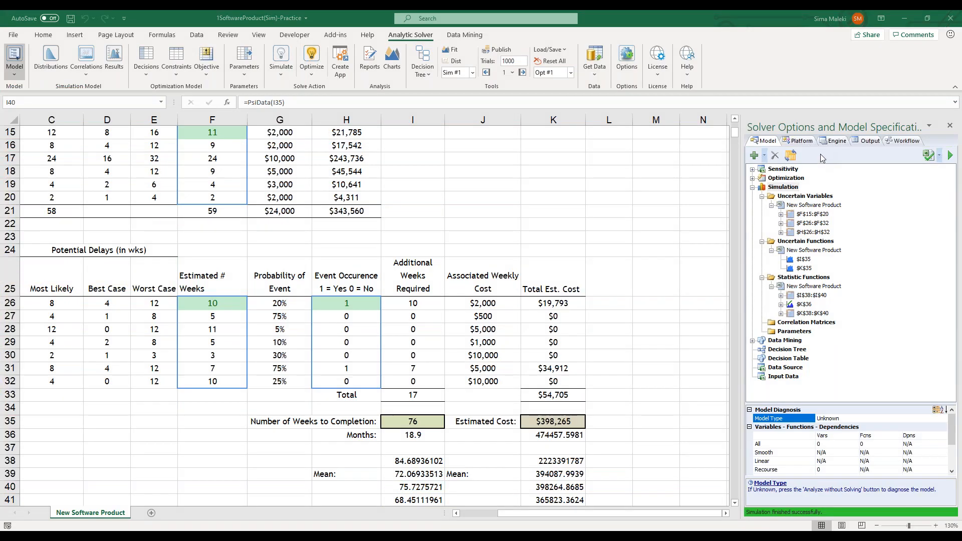
{"action": "left_click", "coordinate": [377, 208]}
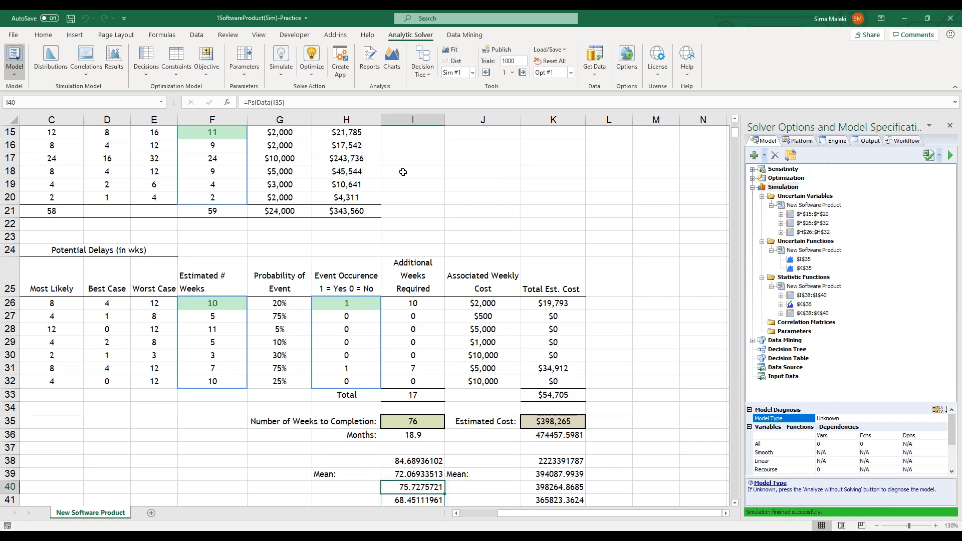
{"action": "left_click", "coordinate": [339, 68]}
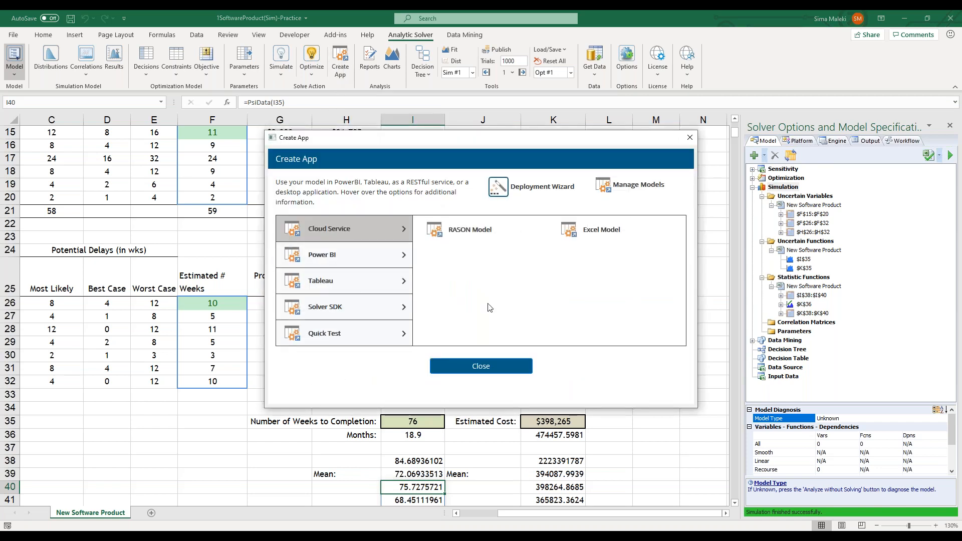
{"action": "mouse_move", "coordinate": [464, 231]}
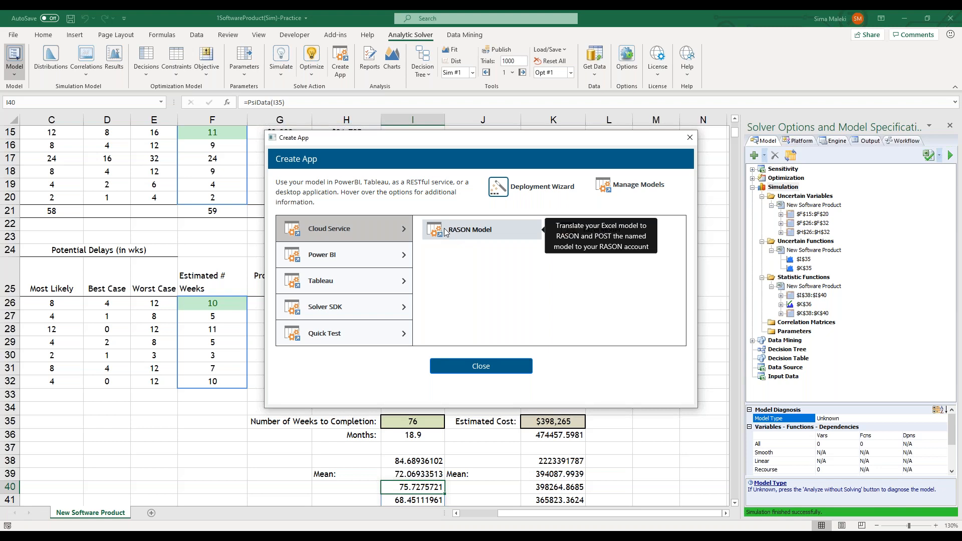
{"action": "left_click", "coordinate": [450, 228]}
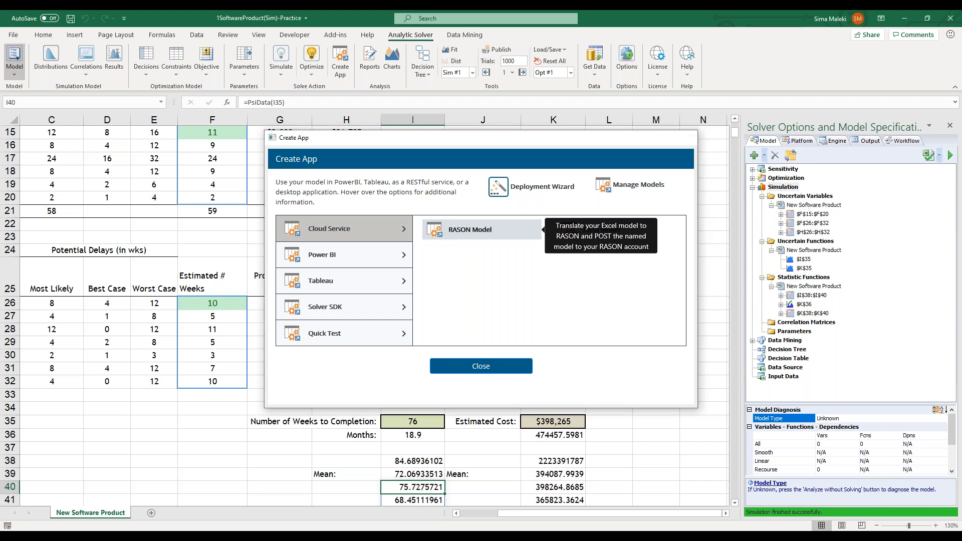
{"action": "left_click_drag", "start_coordinate": [488, 210], "coordinate": [450, 210]}
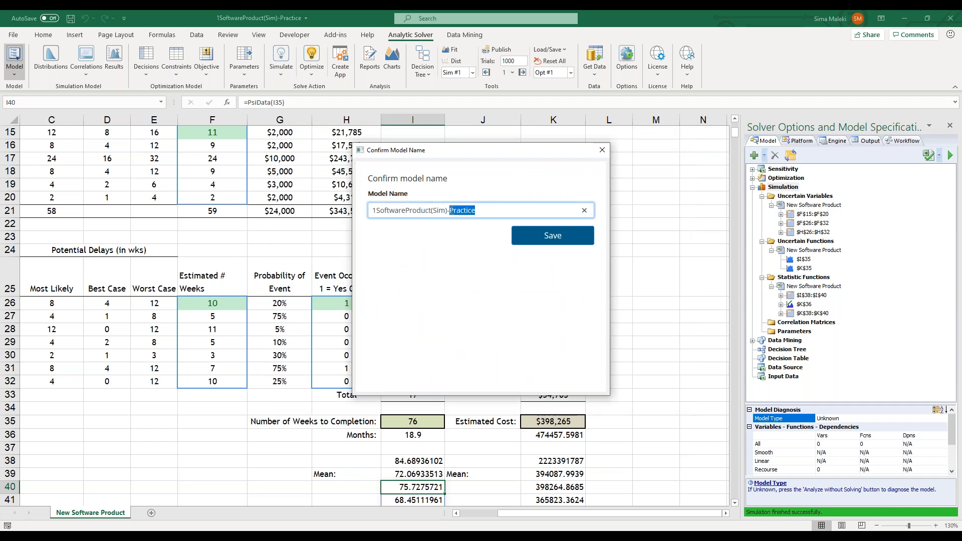
{"action": "type", "text": "RASON"}
{"action": "left_click", "coordinate": [551, 236]}
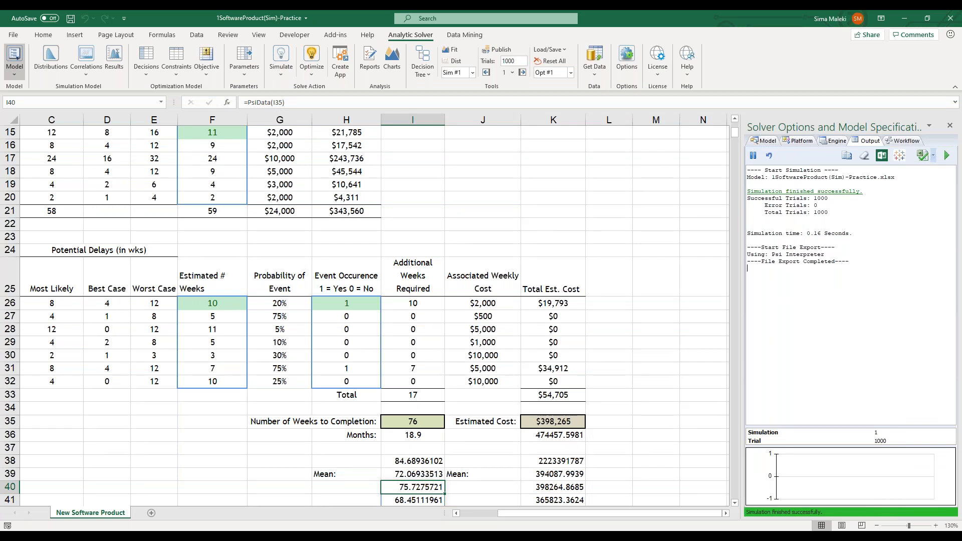
Switch to the browser and examine the generated 1SoftwareProduct(Sim)-RASON code, including its PsiTriangular uncertain variables and data values
{"action": "left_click", "coordinate": [410, 534]}
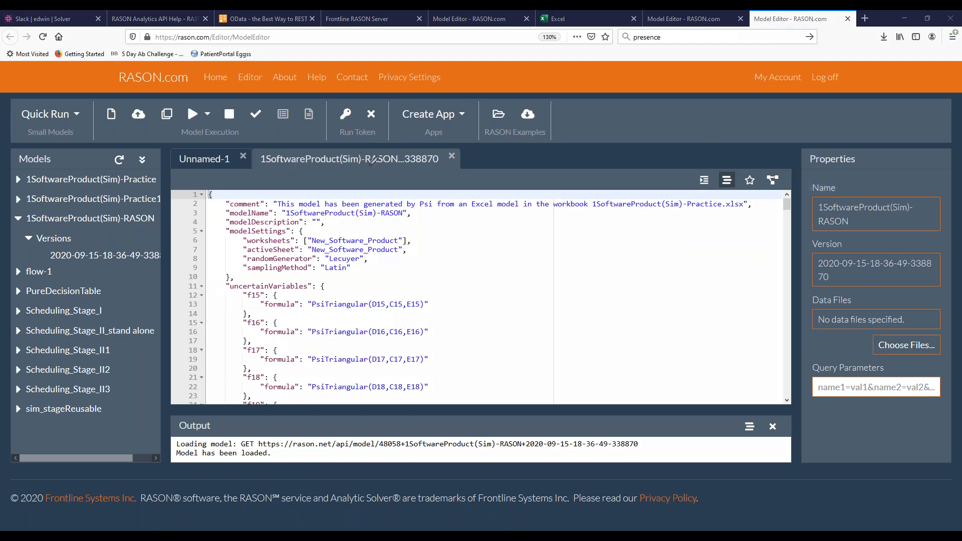
{"action": "mouse_move", "coordinate": [450, 170]}
{"action": "left_mouse_down"}
{"action": "mouse_move", "coordinate": [316, 173]}
{"action": "mouse_move", "coordinate": [255, 140]}
{"action": "mouse_move", "coordinate": [428, 135]}
{"action": "mouse_move", "coordinate": [453, 162]}
{"action": "mouse_move", "coordinate": [448, 173]}
{"action": "left_mouse_up"}
{"action": "left_click_drag", "start_coordinate": [193, 194], "coordinate": [194, 410]}
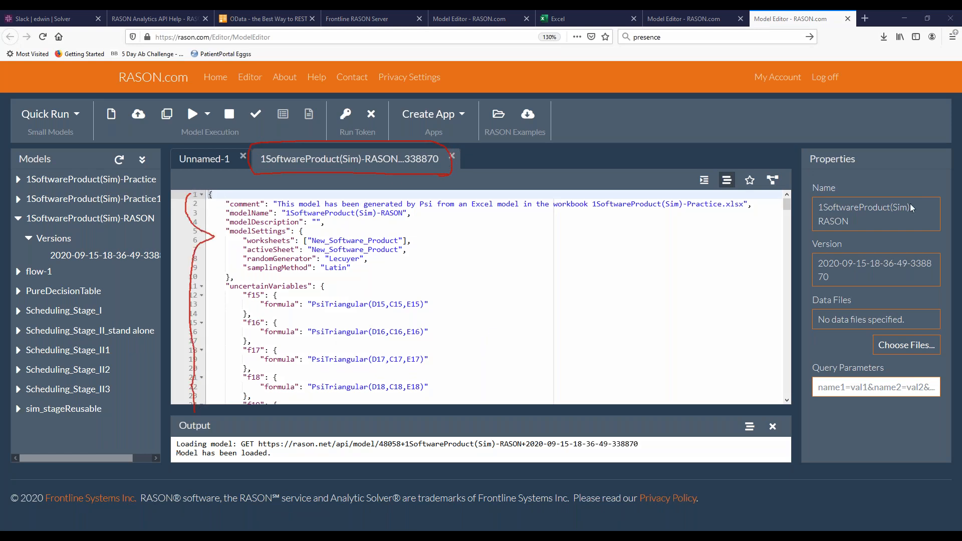
{"action": "left_click", "coordinate": [369, 331]}
{"action": "scroll", "coordinate": [325, 321], "scroll_direction": "down", "scroll_amount": 3}
{"action": "scroll", "coordinate": [300, 318], "scroll_direction": "up", "scroll_amount": 3}
{"action": "left_click_drag", "start_coordinate": [255, 296], "coordinate": [447, 314]}
{"action": "left_click_drag", "start_coordinate": [446, 327], "coordinate": [446, 334]}
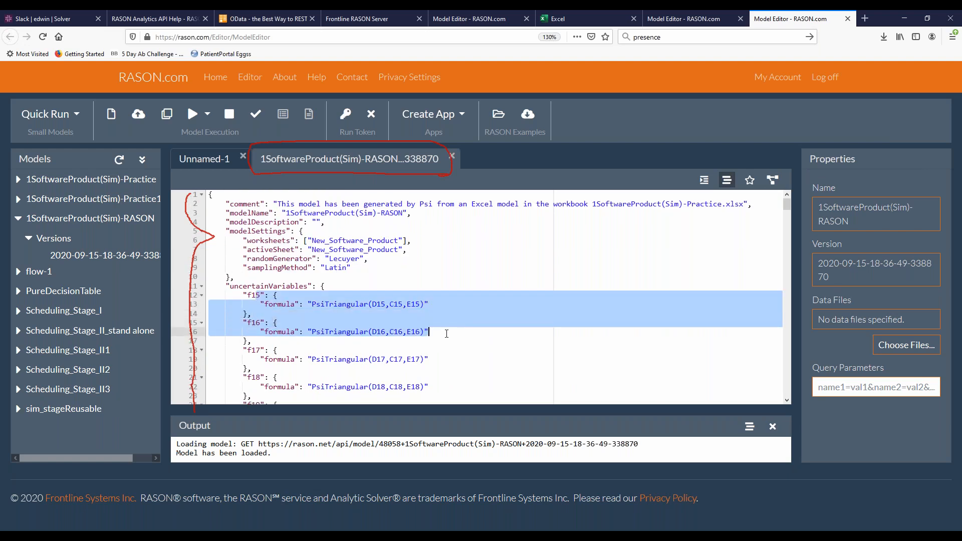
{"action": "scroll", "coordinate": [446, 334], "scroll_direction": "down", "scroll_amount": 4}
{"action": "scroll", "coordinate": [447, 334], "scroll_direction": "down", "scroll_amount": 20}
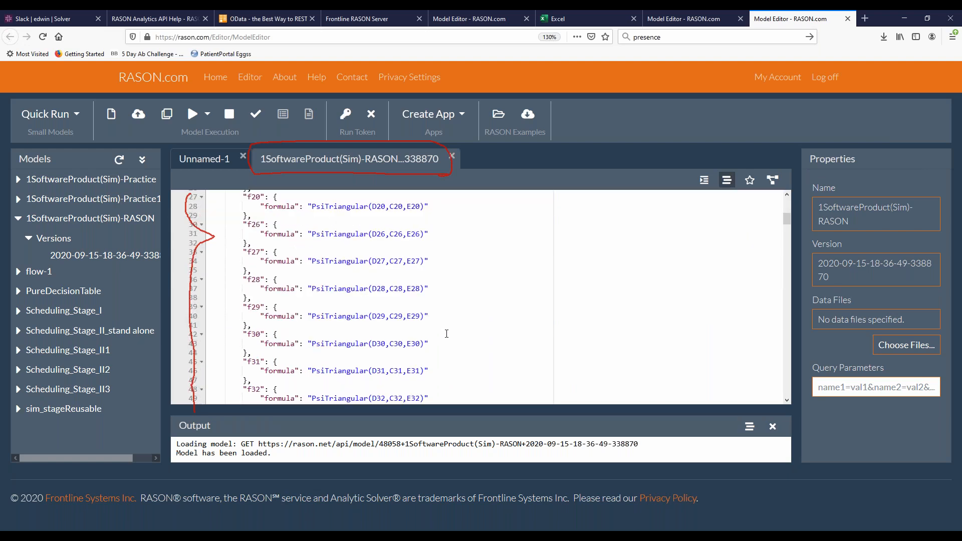
{"action": "scroll", "coordinate": [446, 334], "scroll_direction": "down", "scroll_amount": 20}
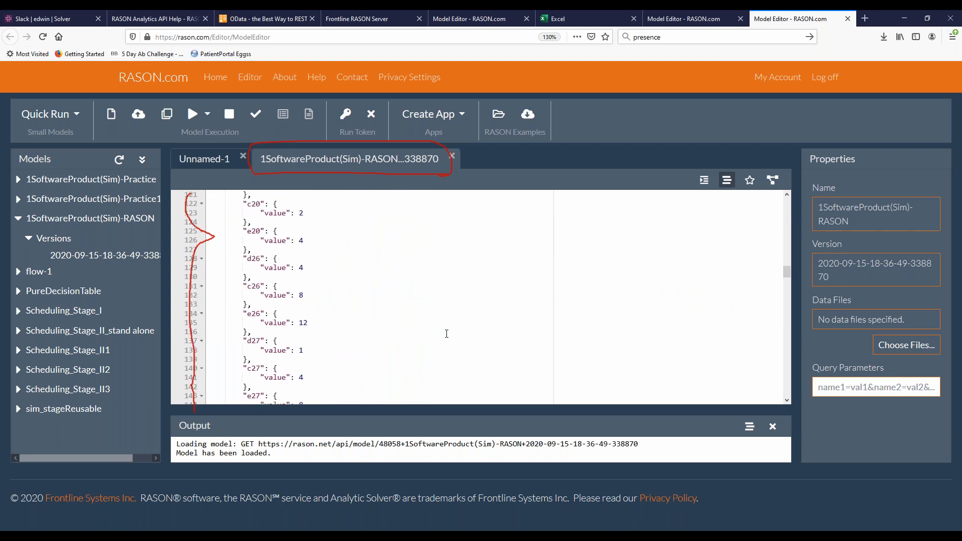
Examine the remaining 1SoftwareProduct(Sim)-RASON code through the data values and formulas down to the uncertainFunctions i35 and k35
{"action": "scroll", "coordinate": [444, 333], "scroll_direction": "down", "scroll_amount": 16}
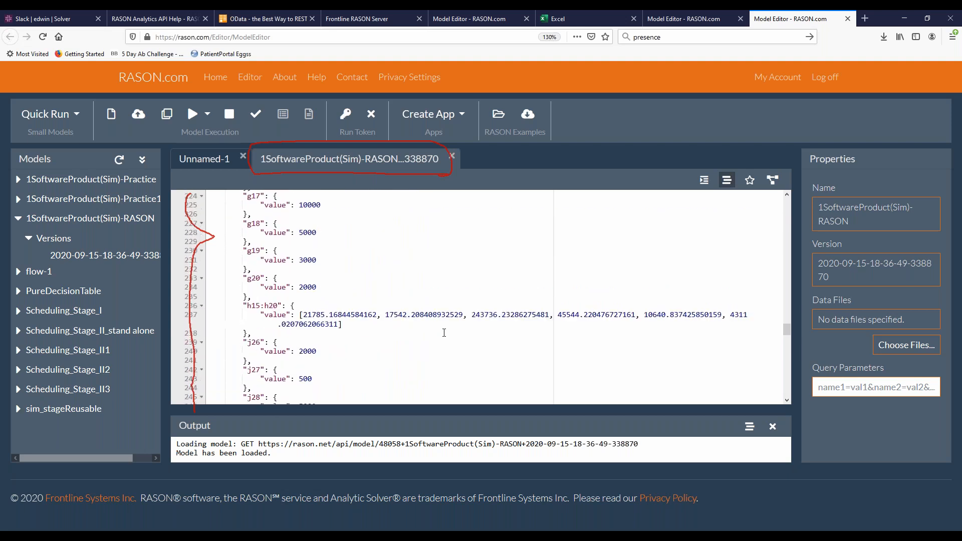
{"action": "scroll", "coordinate": [444, 333], "scroll_direction": "down", "scroll_amount": 19}
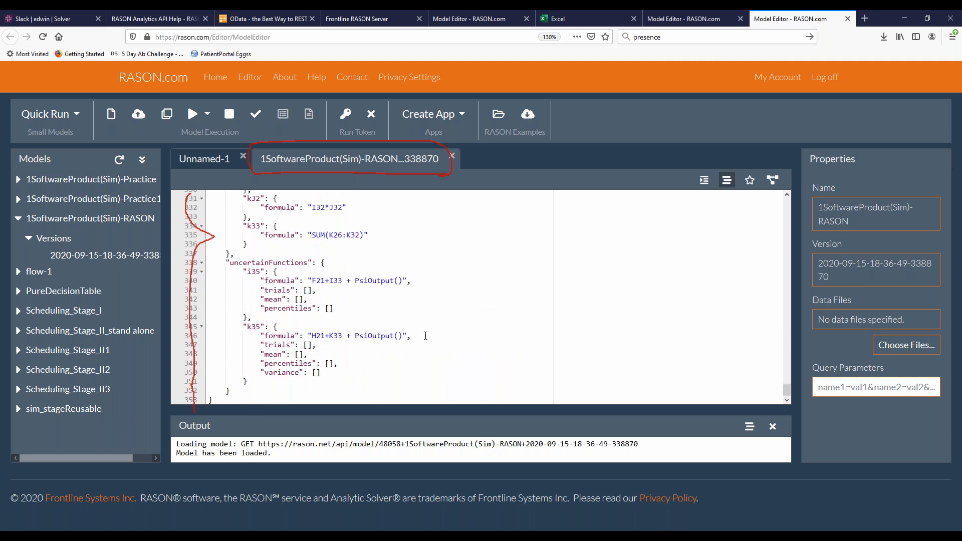
{"action": "left_click_drag", "start_coordinate": [426, 336], "coordinate": [326, 281]}
{"action": "left_click", "coordinate": [412, 336]}
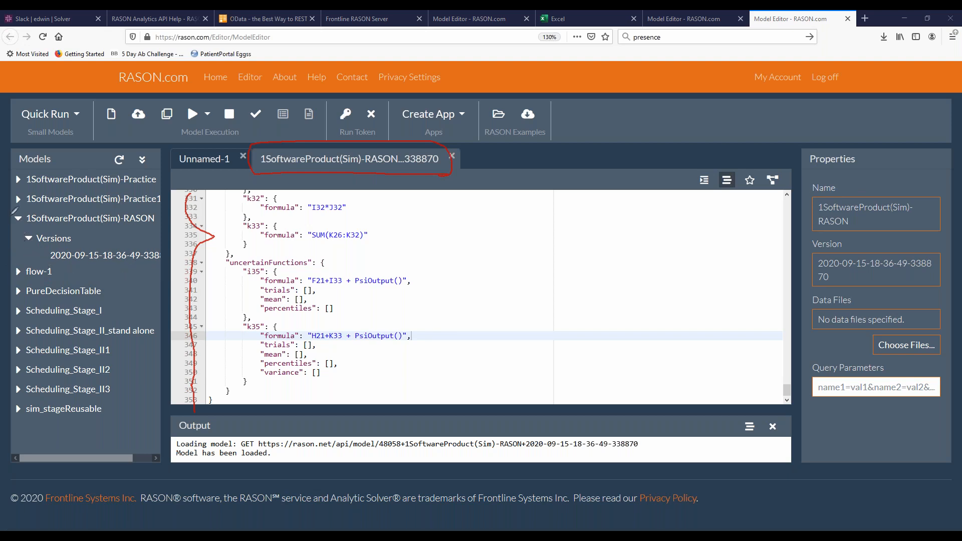
Run Simulate on the 1SoftwareProduct(Sim)-RASON model and enlarge the Output area to show more of the response
{"action": "left_click_drag", "start_coordinate": [11, 208], "coordinate": [11, 268]}
{"action": "mouse_move", "coordinate": [160, 96]}
{"action": "left_mouse_down"}
{"action": "mouse_move", "coordinate": [189, 92]}
{"action": "mouse_move", "coordinate": [189, 107]}
{"action": "mouse_move", "coordinate": [179, 103]}
{"action": "left_mouse_up"}
{"action": "left_click", "coordinate": [207, 114]}
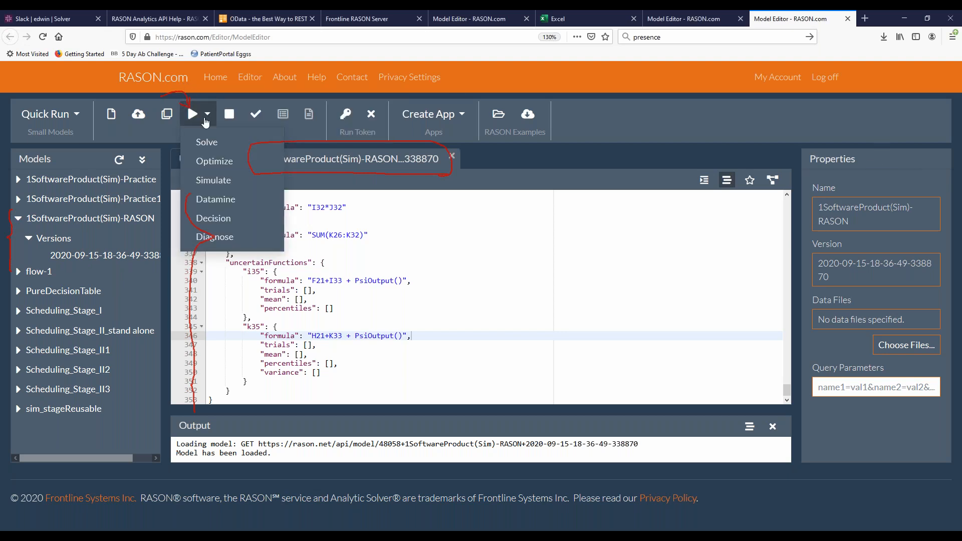
{"action": "left_click", "coordinate": [219, 182]}
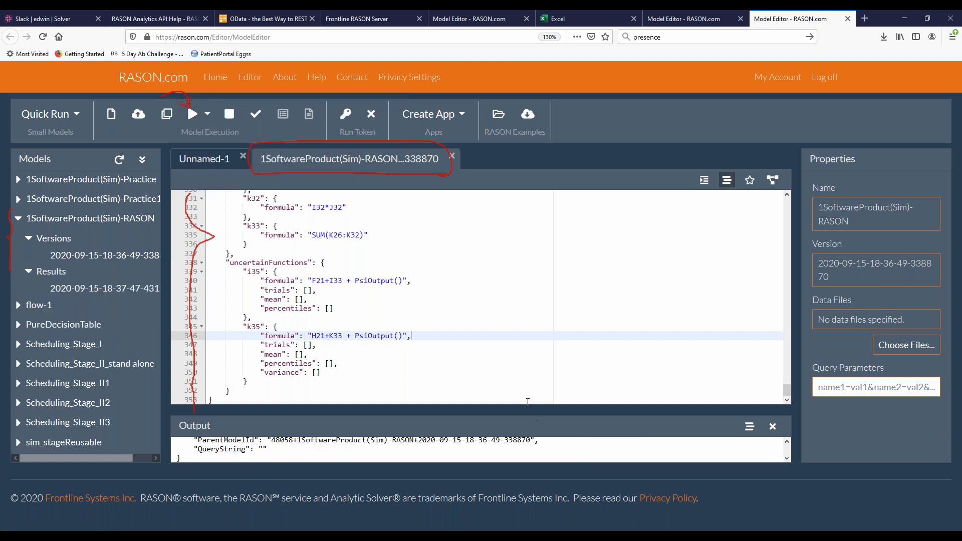
{"action": "left_click_drag", "start_coordinate": [525, 408], "coordinate": [524, 348]}
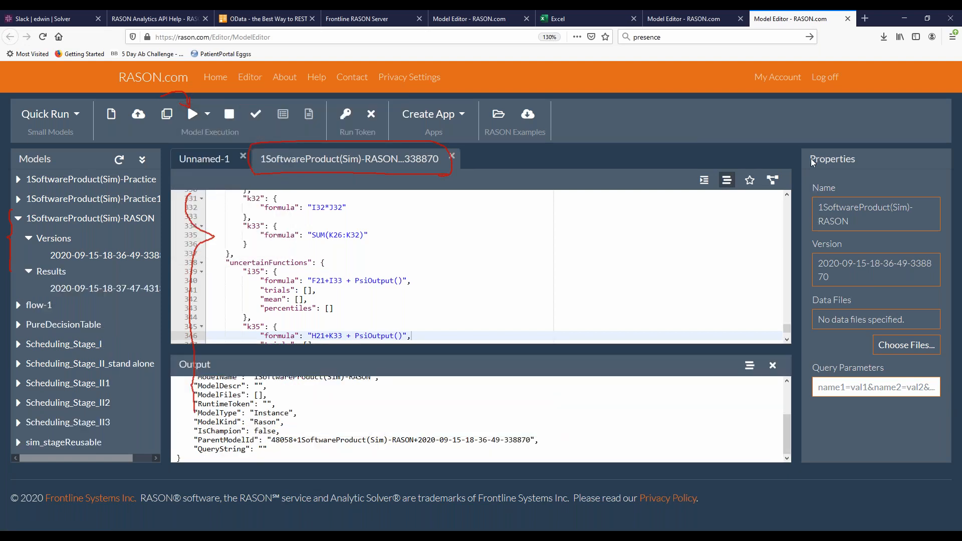
{"action": "mouse_move", "coordinate": [155, 301]}
{"action": "left_mouse_down"}
{"action": "mouse_move", "coordinate": [22, 303]}
{"action": "mouse_move", "coordinate": [11, 225]}
{"action": "mouse_move", "coordinate": [28, 205]}
{"action": "mouse_move", "coordinate": [161, 195]}
{"action": "mouse_move", "coordinate": [169, 301]}
{"action": "mouse_move", "coordinate": [151, 310]}
{"action": "left_mouse_up"}
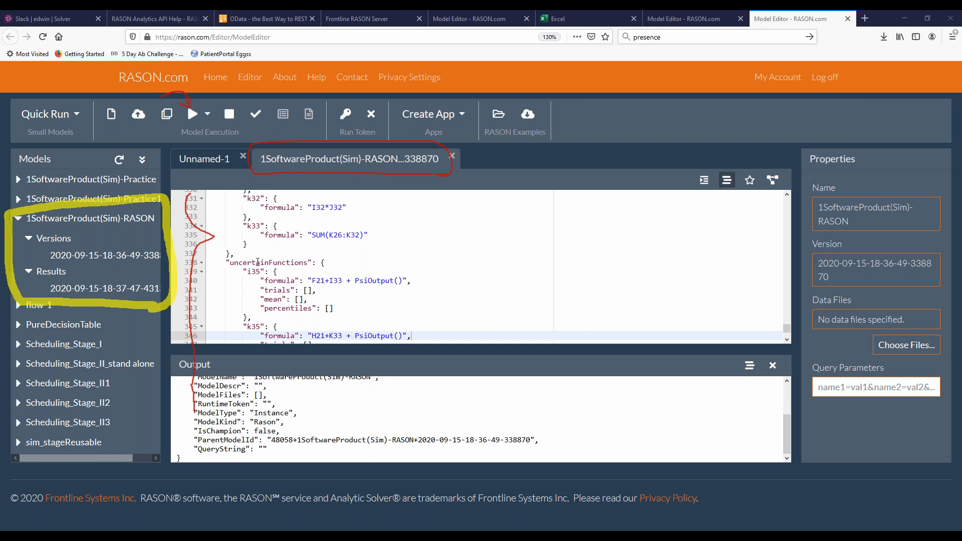
Open the simulation result of 1SoftwareProduct(Sim)-RASON, examine its trials, mean, percentiles and variance, and minimize the browser
{"action": "left_click", "coordinate": [122, 288]}
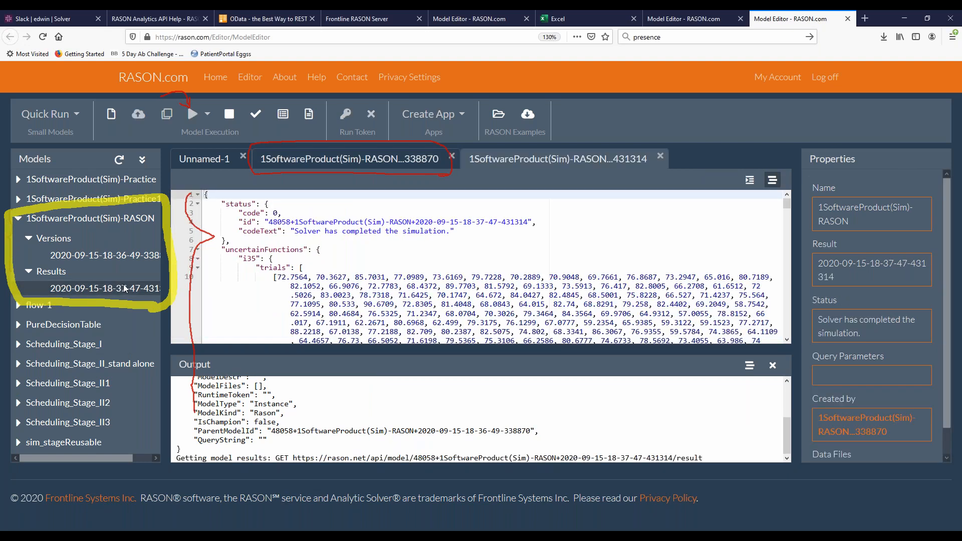
{"action": "left_click", "coordinate": [406, 243]}
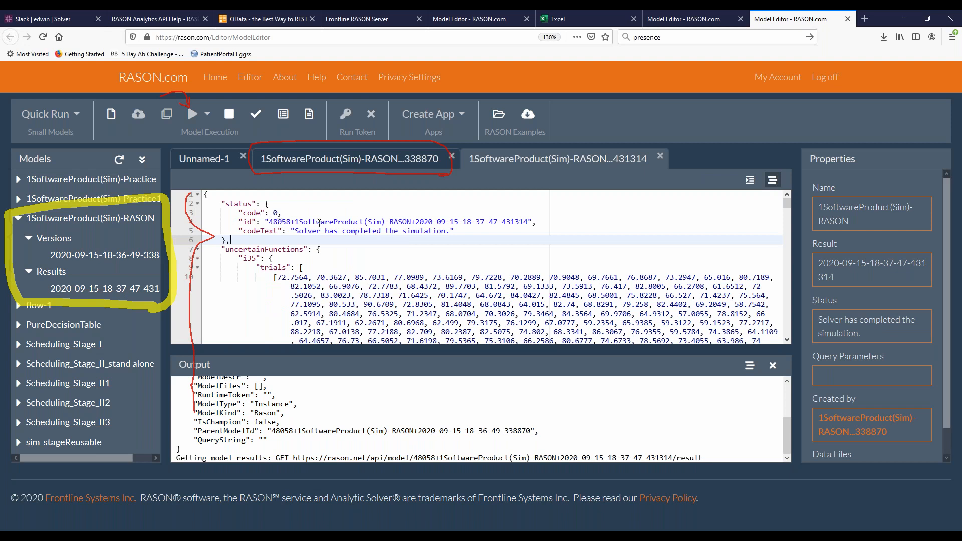
{"action": "scroll", "coordinate": [325, 269], "scroll_direction": "down", "scroll_amount": 15}
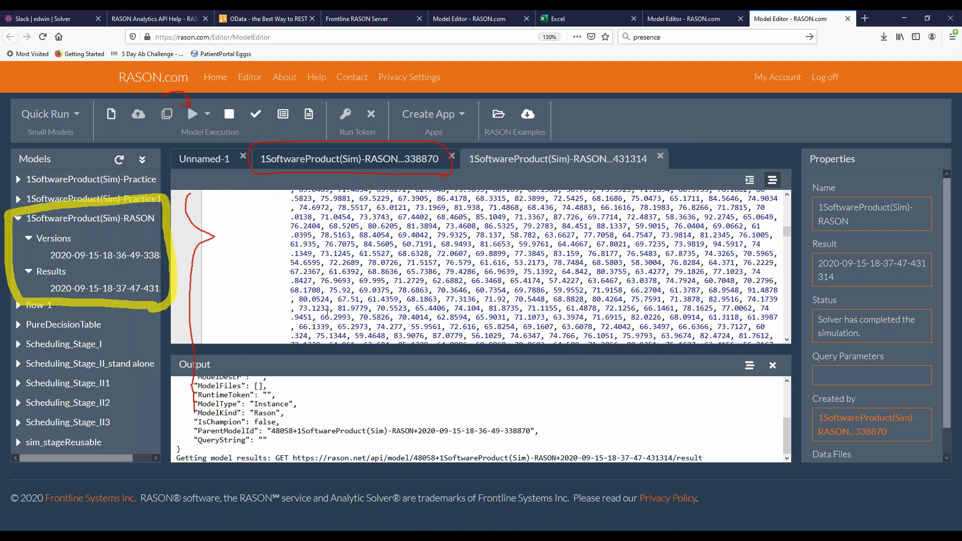
{"action": "scroll", "coordinate": [327, 313], "scroll_direction": "down", "scroll_amount": 15}
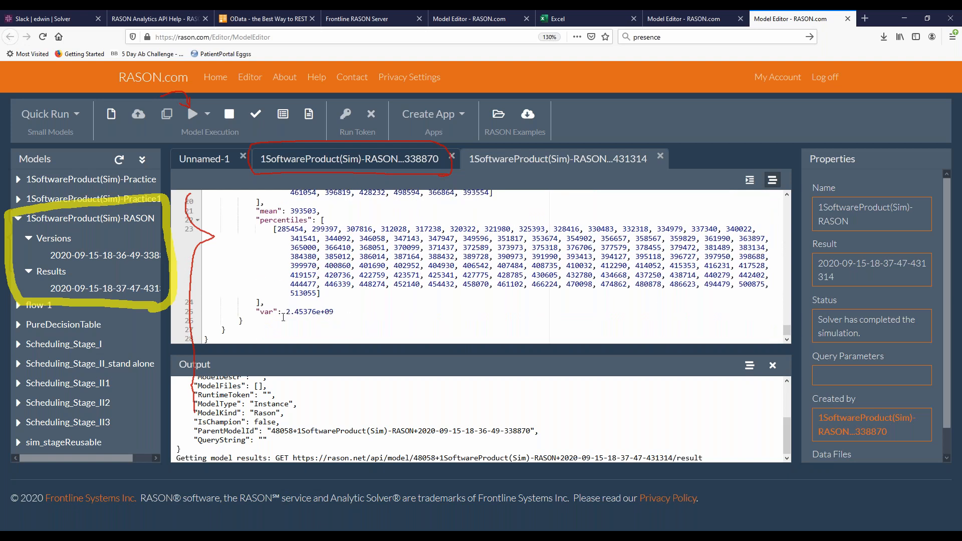
{"action": "left_click_drag", "start_coordinate": [335, 313], "coordinate": [256, 313]}
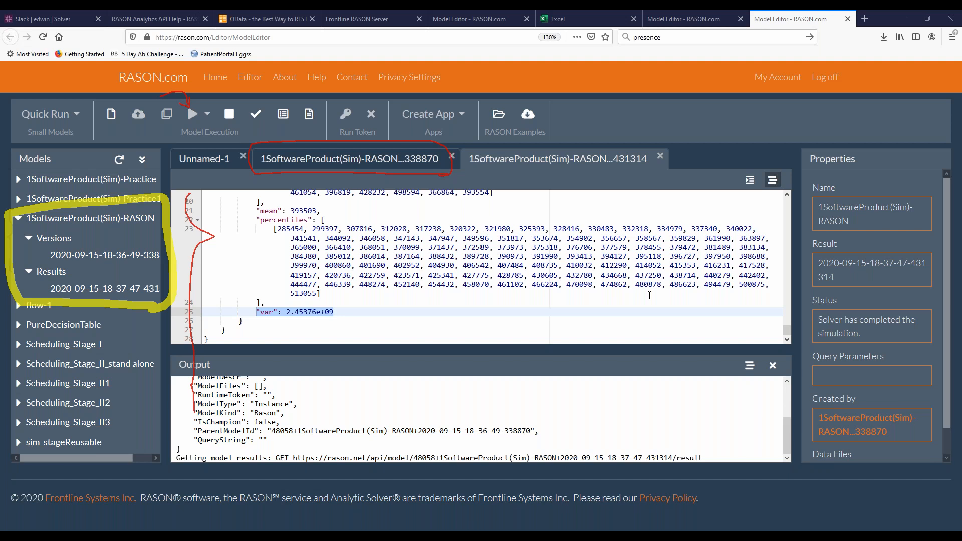
{"action": "left_click", "coordinate": [902, 15]}
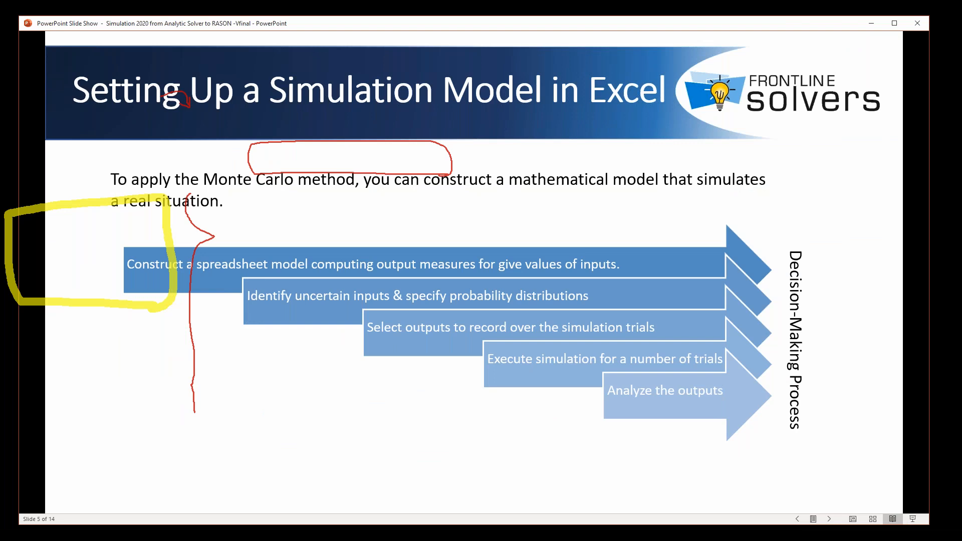
{"action": "left_click", "coordinate": [958, 159]}
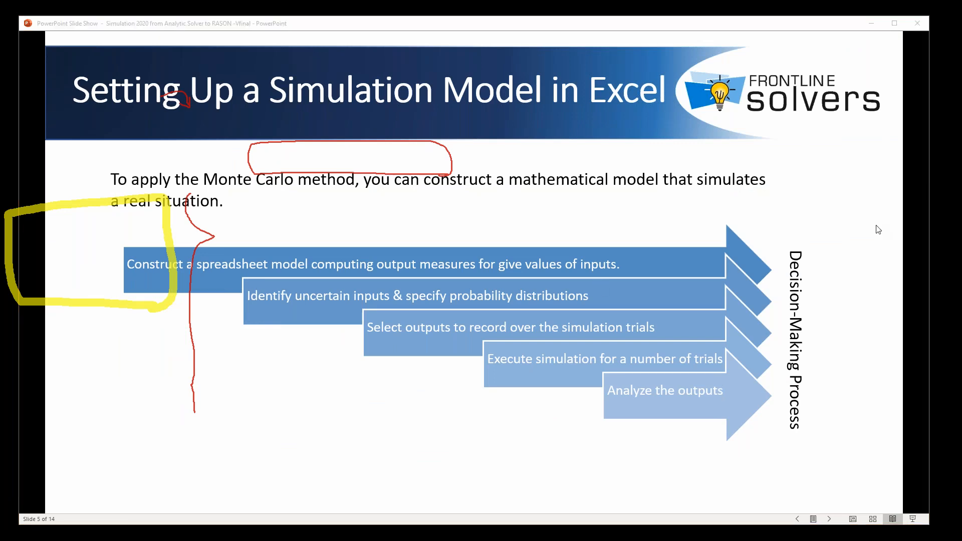
{"action": "left_click", "coordinate": [629, 409]}
{"action": "left_click", "coordinate": [629, 410]}
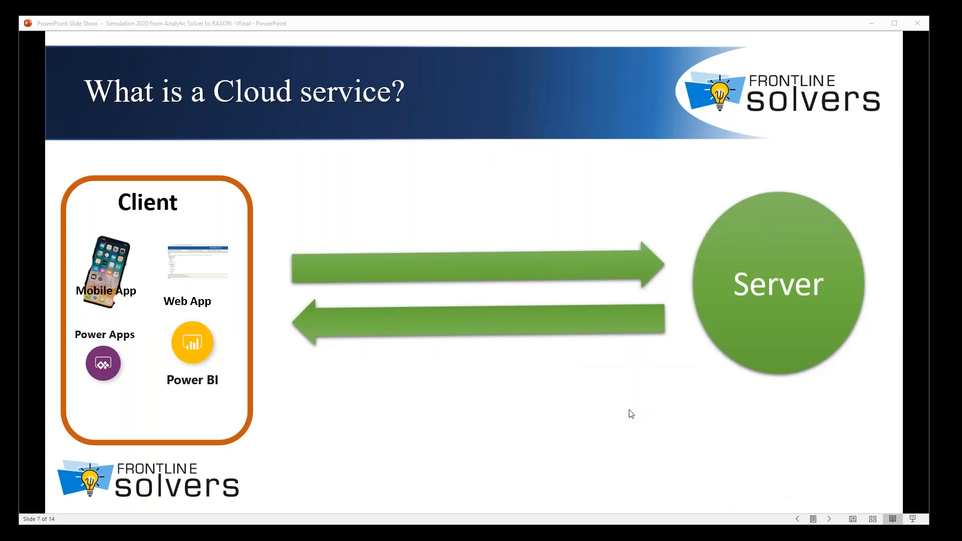
{"action": "left_click", "coordinate": [629, 410]}
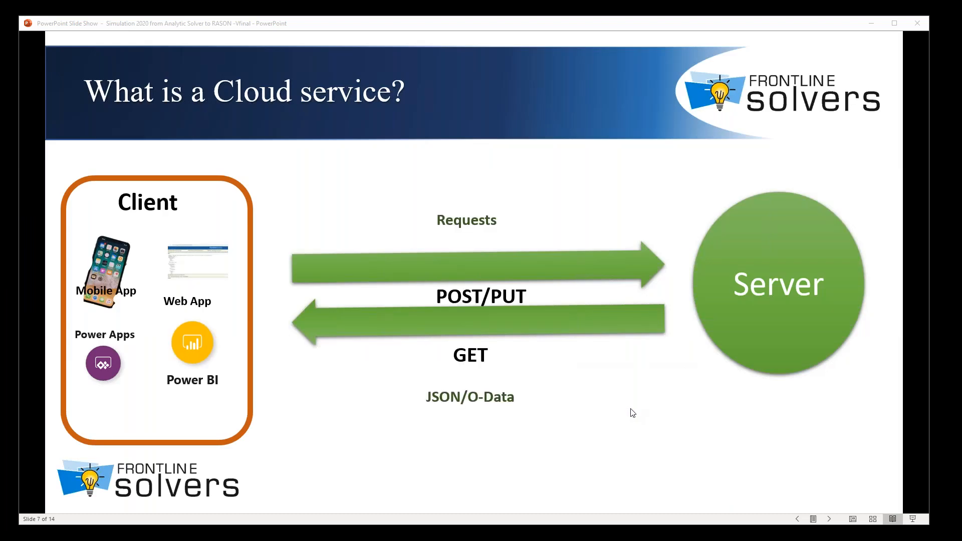
{"action": "left_click", "coordinate": [630, 408]}
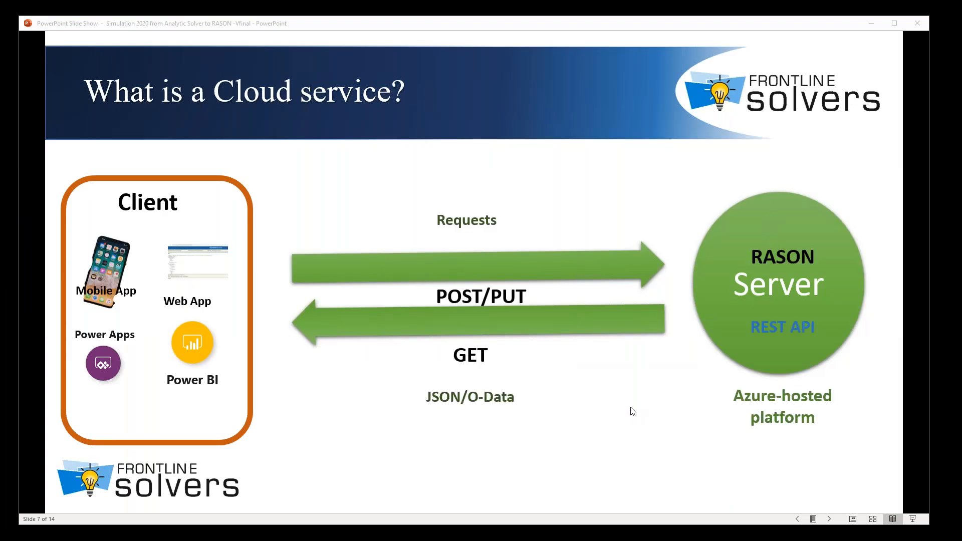
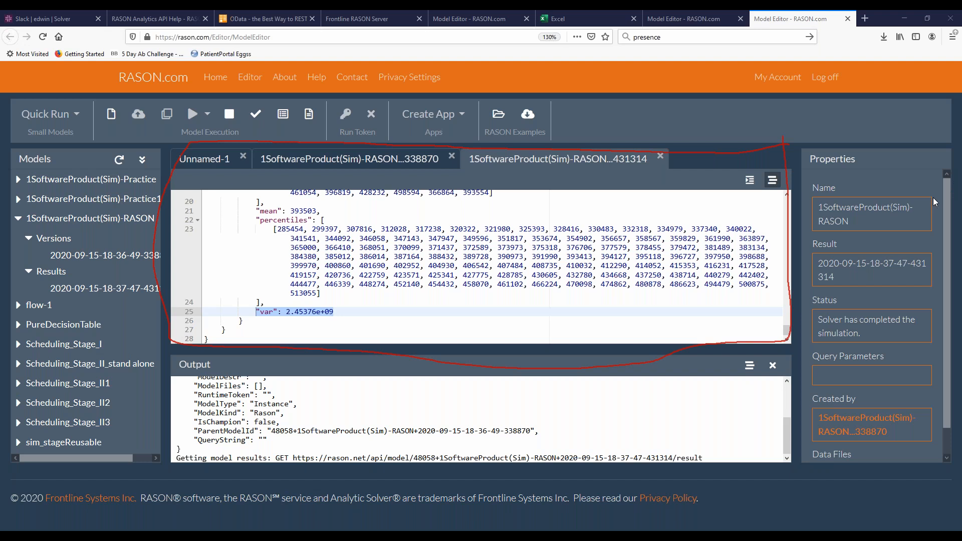
{"action": "mouse_move", "coordinate": [776, 345]}
{"action": "left_mouse_down"}
{"action": "mouse_move", "coordinate": [189, 325]}
{"action": "mouse_move", "coordinate": [171, 480]}
{"action": "mouse_move", "coordinate": [743, 493]}
{"action": "mouse_move", "coordinate": [800, 394]}
{"action": "mouse_move", "coordinate": [789, 347]}
{"action": "mouse_move", "coordinate": [775, 344]}
{"action": "left_mouse_up"}
{"action": "mouse_move", "coordinate": [149, 470]}
{"action": "left_mouse_down"}
{"action": "mouse_move", "coordinate": [4, 448]}
{"action": "mouse_move", "coordinate": [11, 144]}
{"action": "mouse_move", "coordinate": [168, 150]}
{"action": "mouse_move", "coordinate": [177, 226]}
{"action": "mouse_move", "coordinate": [160, 468]}
{"action": "left_mouse_up"}
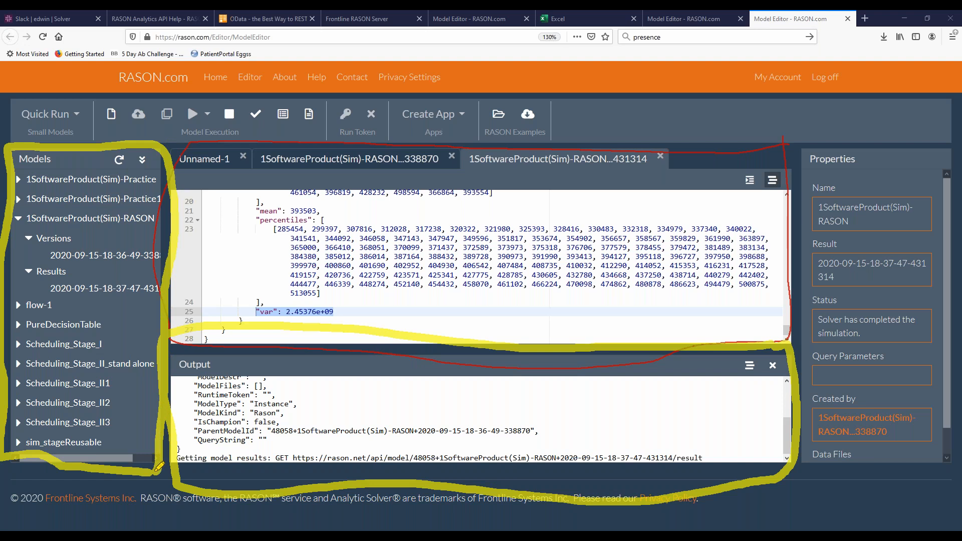
{"action": "mouse_move", "coordinate": [576, 142]}
{"action": "left_mouse_down"}
{"action": "mouse_move", "coordinate": [33, 143]}
{"action": "mouse_move", "coordinate": [13, 102]}
{"action": "mouse_move", "coordinate": [82, 91]}
{"action": "mouse_move", "coordinate": [568, 83]}
{"action": "mouse_move", "coordinate": [584, 131]}
{"action": "mouse_move", "coordinate": [575, 144]}
{"action": "left_mouse_up"}
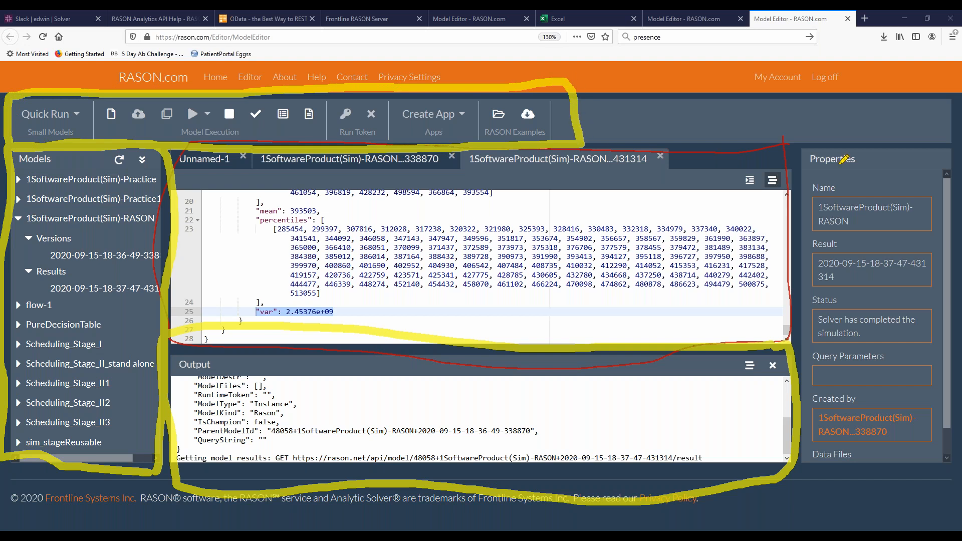
{"action": "left_click", "coordinate": [882, 225]}
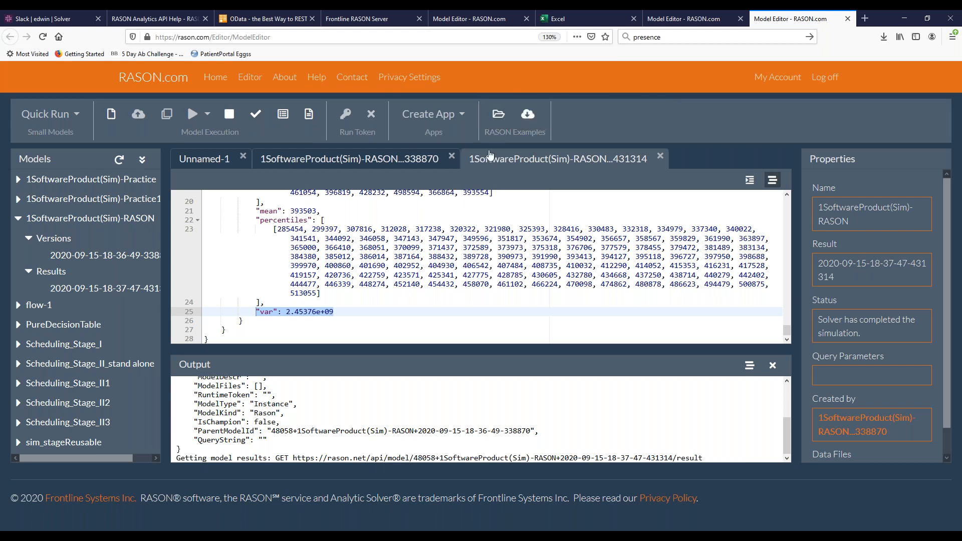
Browse the RASON Examples categories, expand Decision Flows to view its subgroups, and close the examples
{"action": "left_click", "coordinate": [499, 115]}
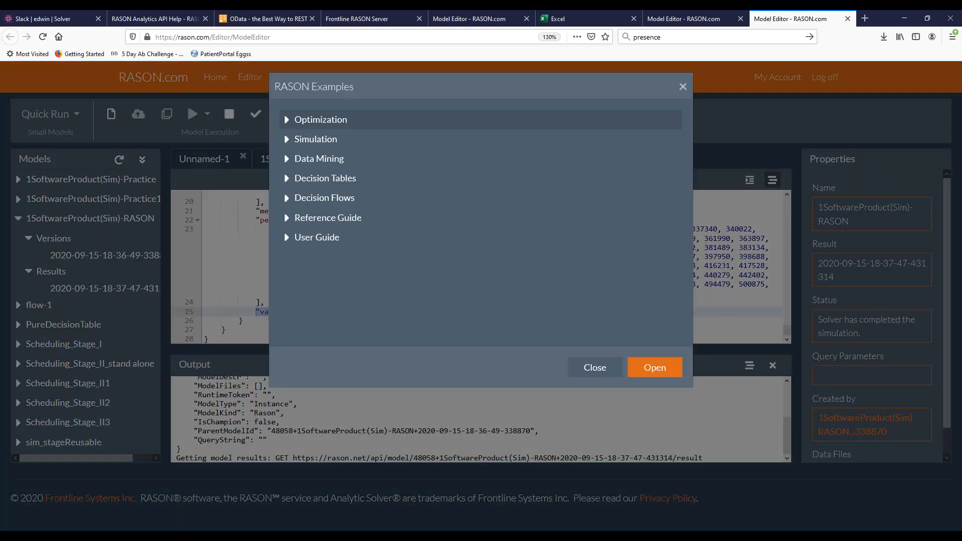
{"action": "left_click", "coordinate": [287, 127]}
{"action": "left_click", "coordinate": [287, 126]}
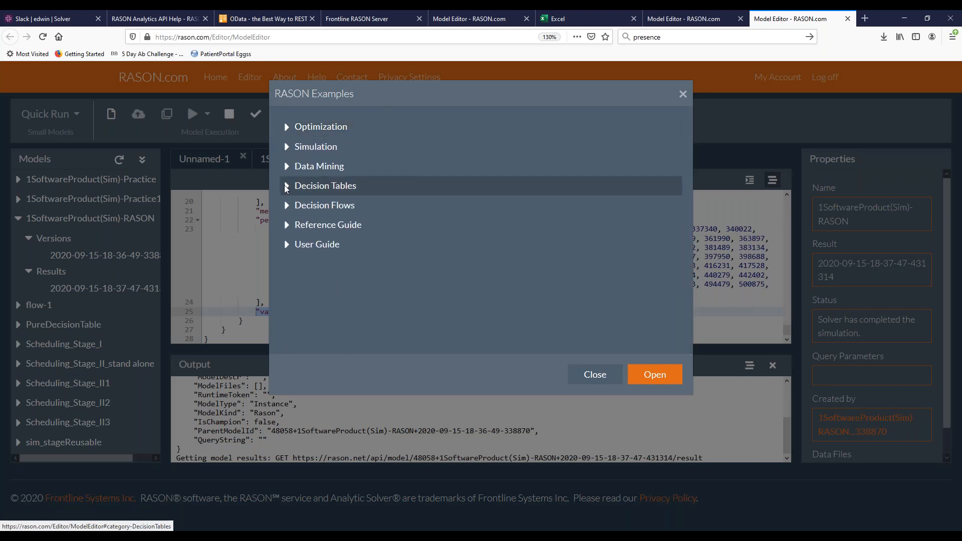
{"action": "left_click", "coordinate": [286, 186]}
{"action": "left_click", "coordinate": [286, 186]}
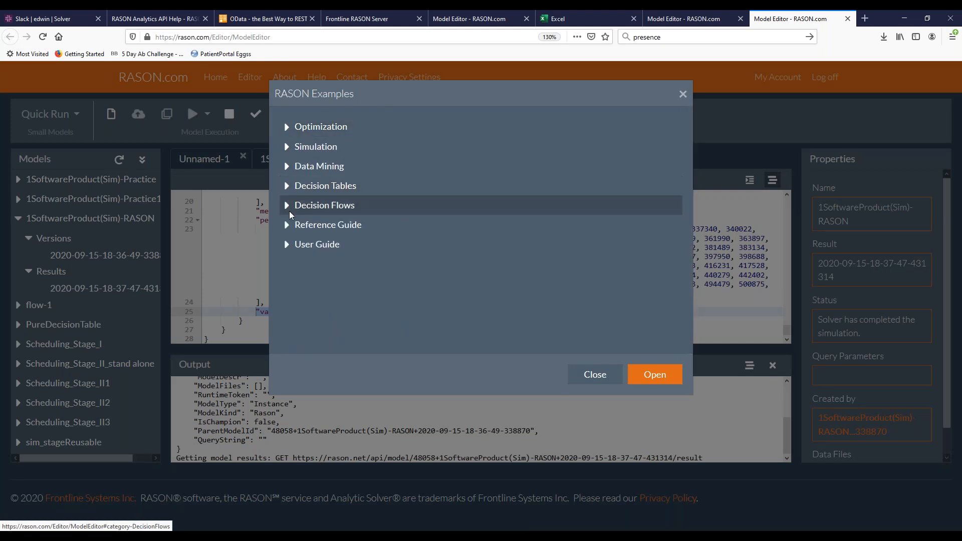
{"action": "left_click", "coordinate": [287, 206]}
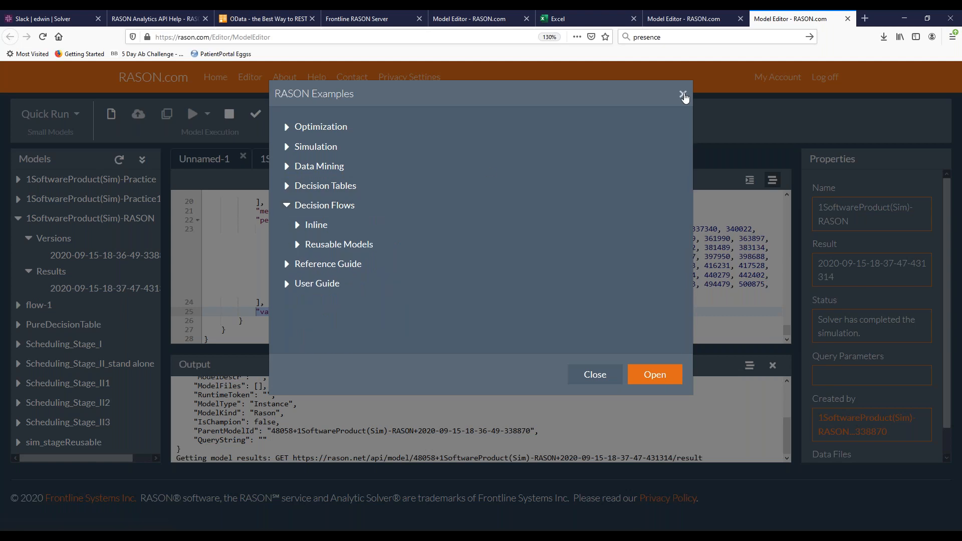
{"action": "left_click", "coordinate": [683, 95]}
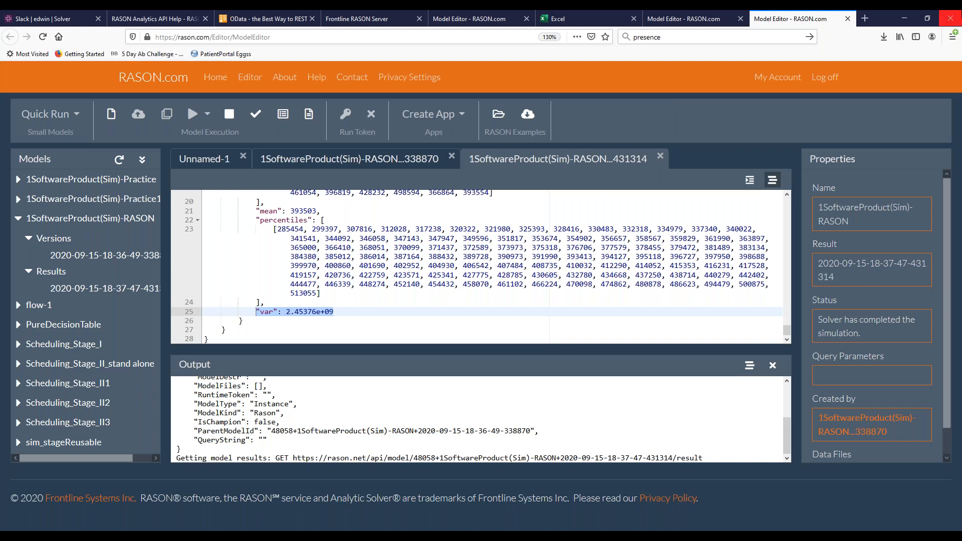
Switch to the 1SoftwareProduct(Sim)-Practice workbook in Excel and clear the solver output log
{"action": "left_click", "coordinate": [905, 15]}
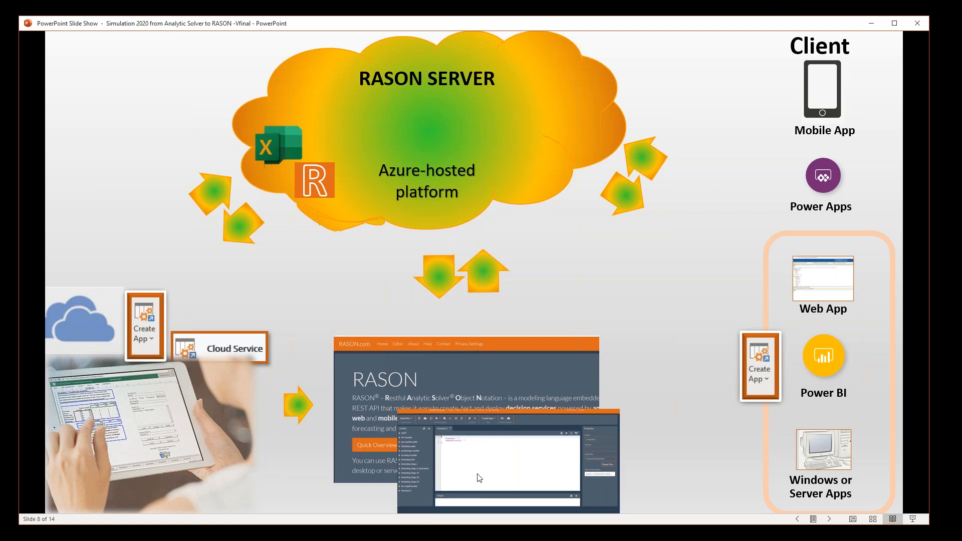
{"action": "left_click", "coordinate": [380, 538]}
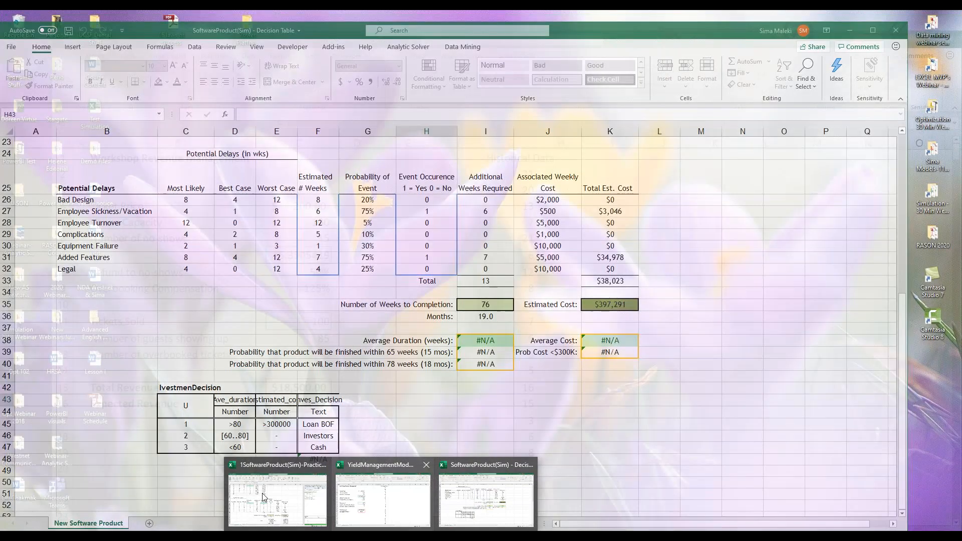
{"action": "left_click", "coordinate": [264, 498]}
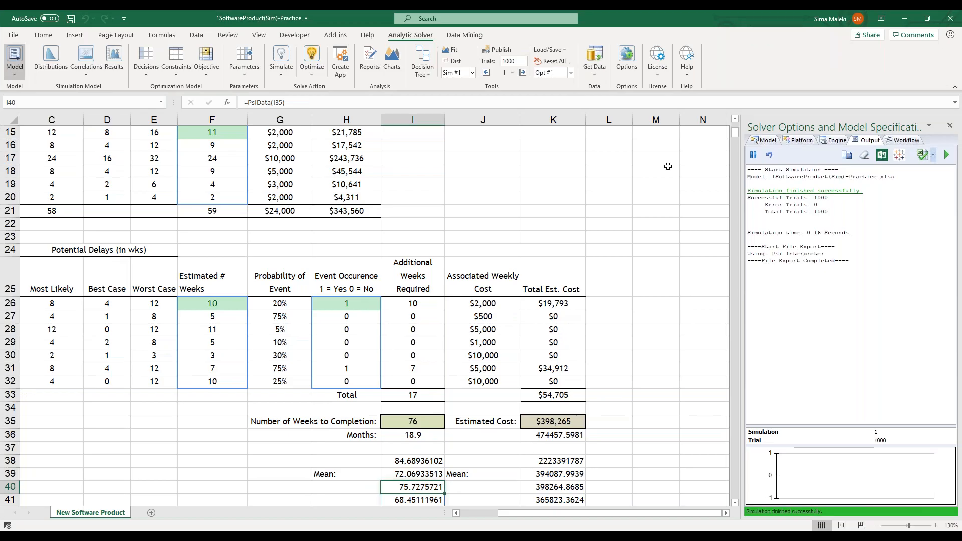
{"action": "left_click", "coordinate": [864, 155]}
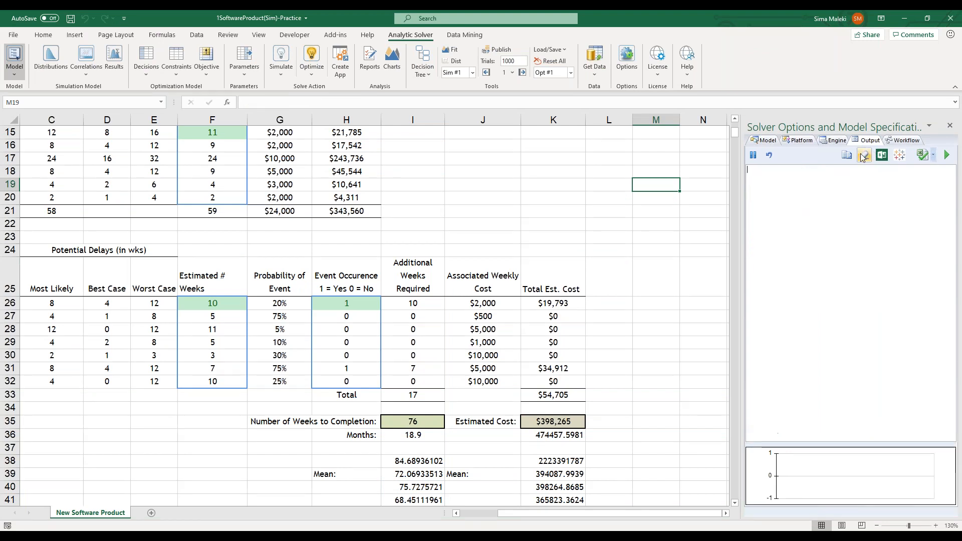
{"action": "left_click", "coordinate": [550, 248]}
{"action": "scroll", "coordinate": [254, 311], "scroll_direction": "up", "scroll_amount": 1, "text": "ctrl"}
{"action": "scroll", "coordinate": [254, 311], "scroll_direction": "up", "scroll_amount": 2}
{"action": "scroll", "coordinate": [278, 221], "scroll_direction": "down", "scroll_amount": 1}
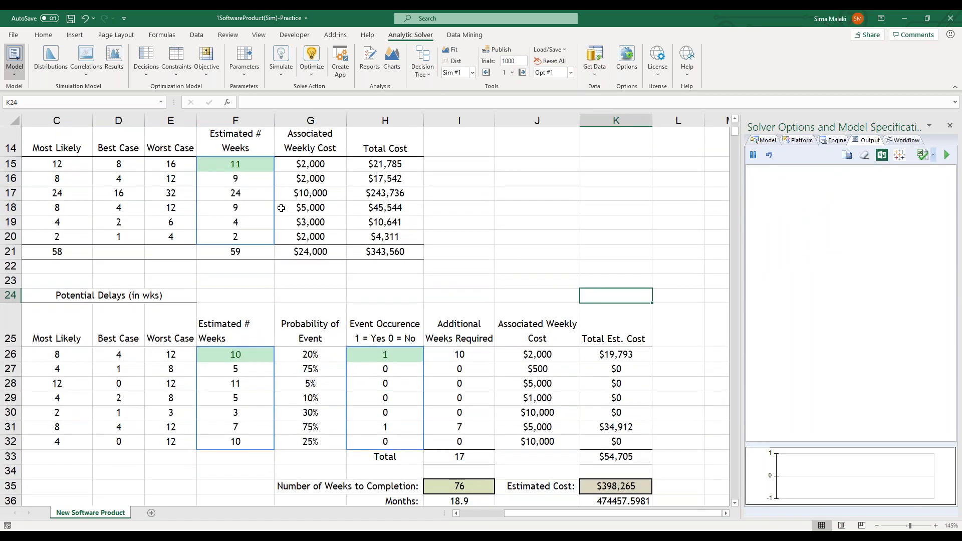
Open the Deployment Wizard from Create App, view its choices for where to run the model, and close it
{"action": "left_click", "coordinate": [341, 70]}
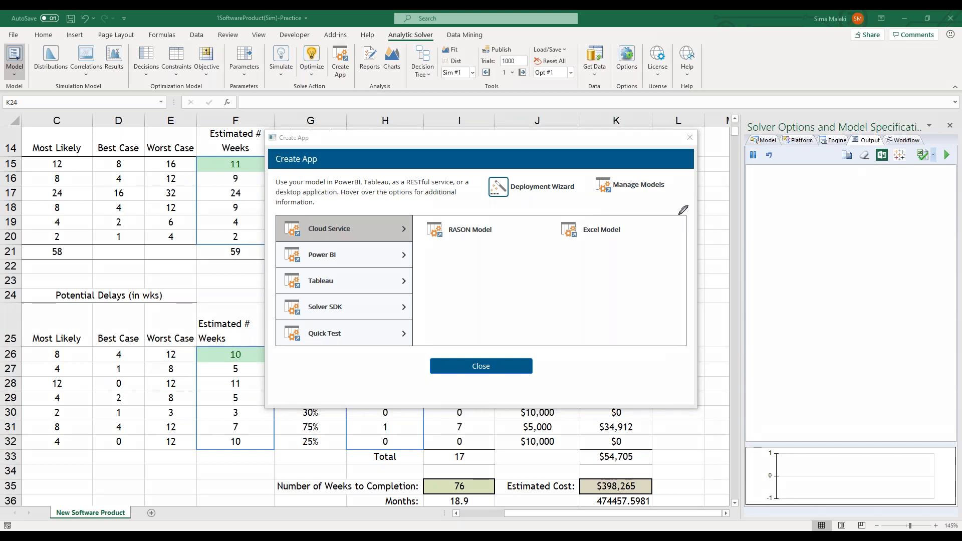
{"action": "mouse_move", "coordinate": [680, 205]}
{"action": "left_mouse_down"}
{"action": "mouse_move", "coordinate": [602, 205]}
{"action": "mouse_move", "coordinate": [481, 180]}
{"action": "mouse_move", "coordinate": [628, 143]}
{"action": "mouse_move", "coordinate": [697, 193]}
{"action": "mouse_move", "coordinate": [680, 204]}
{"action": "left_mouse_up"}
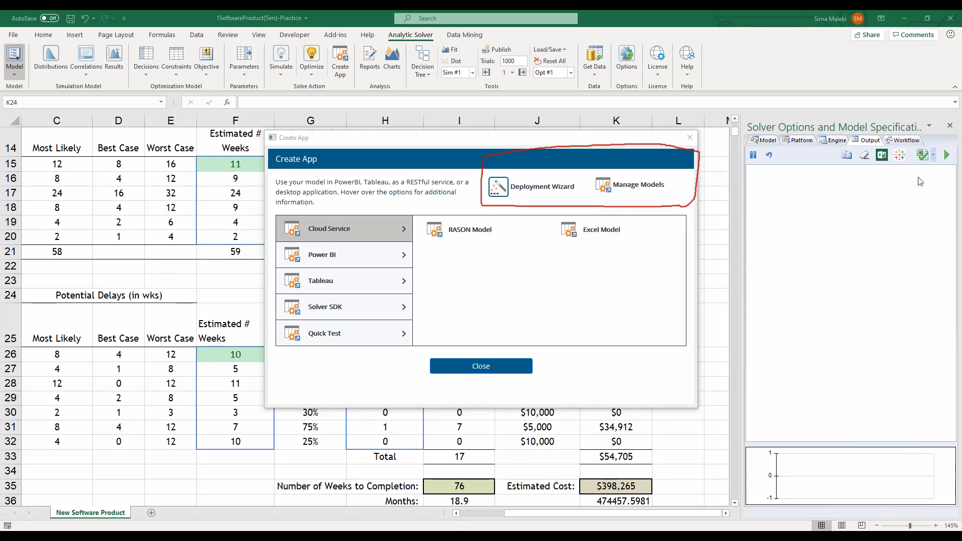
{"action": "left_click", "coordinate": [505, 188]}
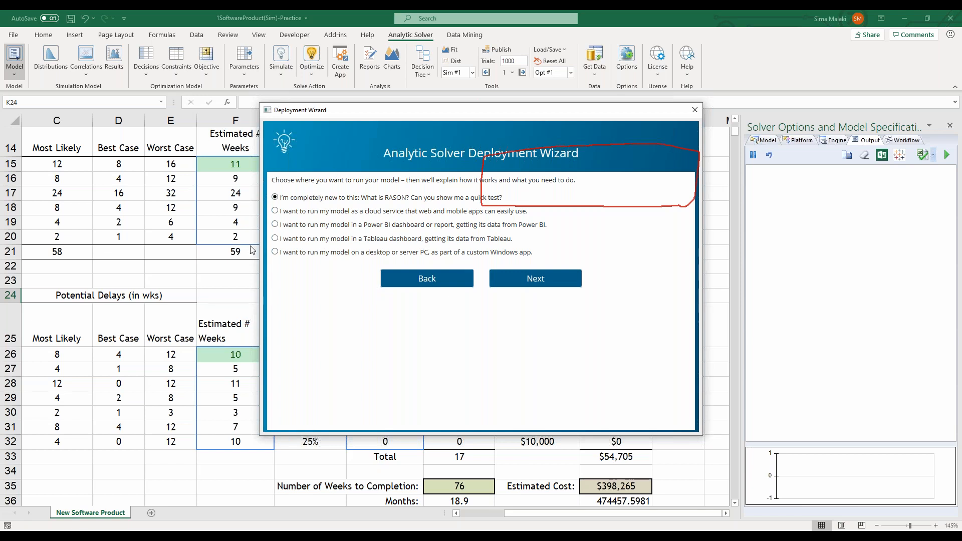
{"action": "left_click", "coordinate": [694, 112]}
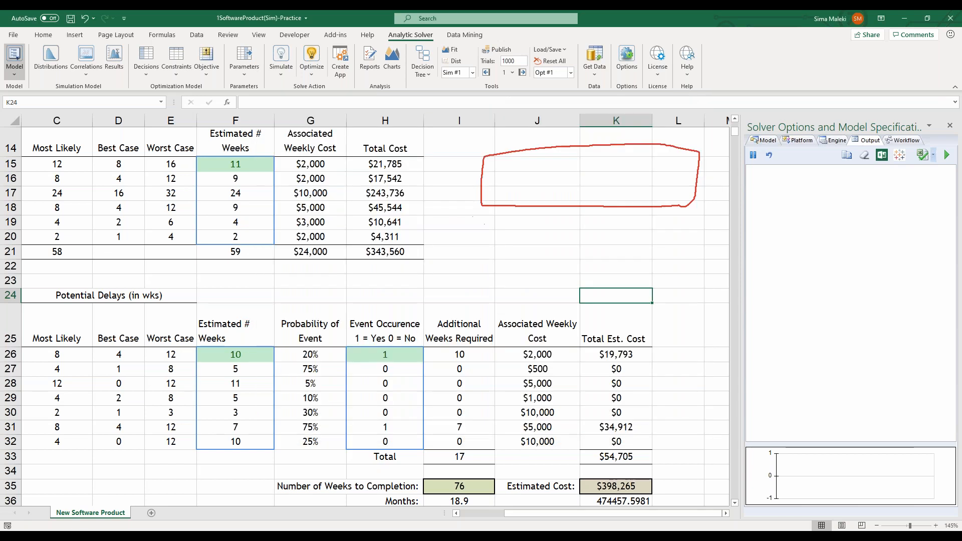
Review the models on the RASON Server through Manage Models, filtering by Excel Models and by RASON Models, and close it
{"action": "left_click", "coordinate": [336, 57]}
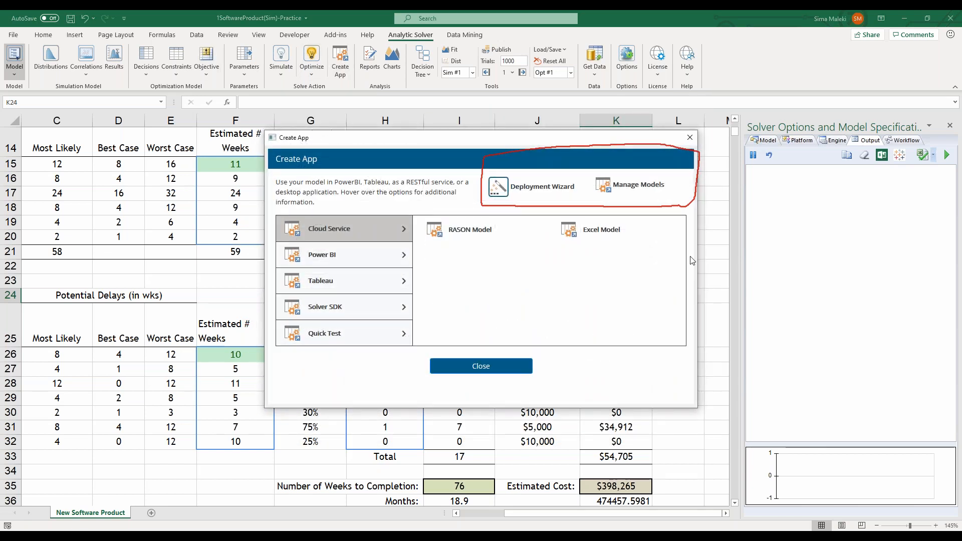
{"action": "left_click", "coordinate": [613, 187]}
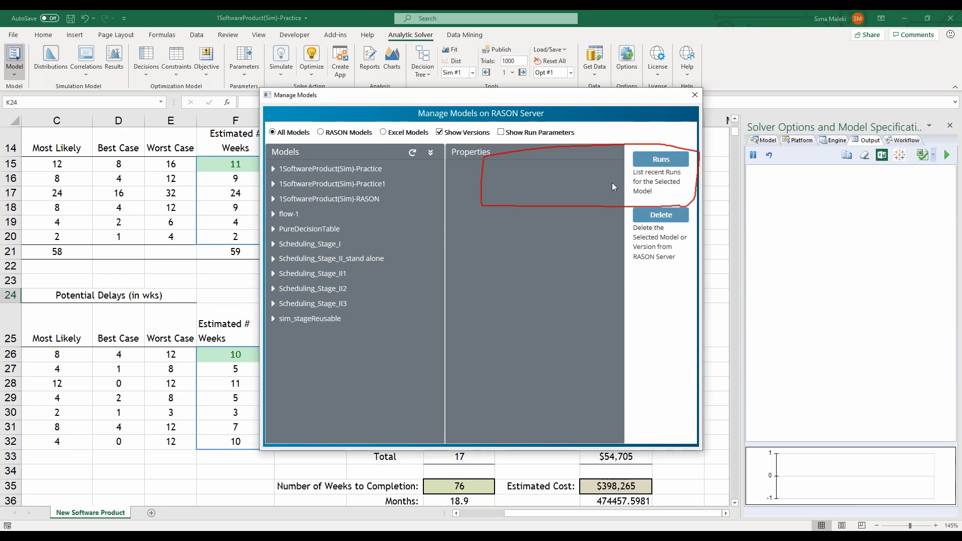
{"action": "left_click", "coordinate": [925, 186]}
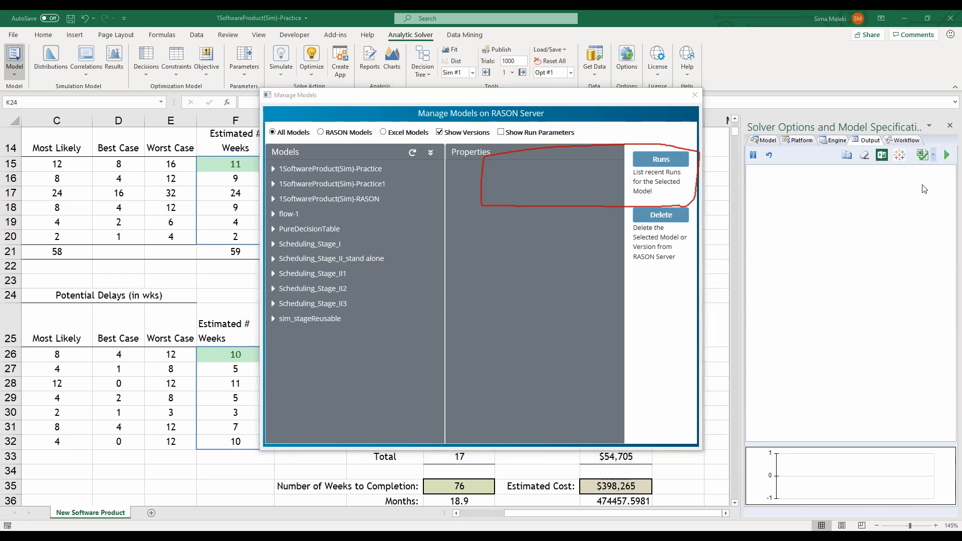
{"action": "mouse_move", "coordinate": [440, 338]}
{"action": "left_mouse_down"}
{"action": "mouse_move", "coordinate": [269, 327]}
{"action": "mouse_move", "coordinate": [269, 129]}
{"action": "mouse_move", "coordinate": [333, 111]}
{"action": "mouse_move", "coordinate": [430, 112]}
{"action": "mouse_move", "coordinate": [442, 144]}
{"action": "mouse_move", "coordinate": [429, 340]}
{"action": "left_mouse_up"}
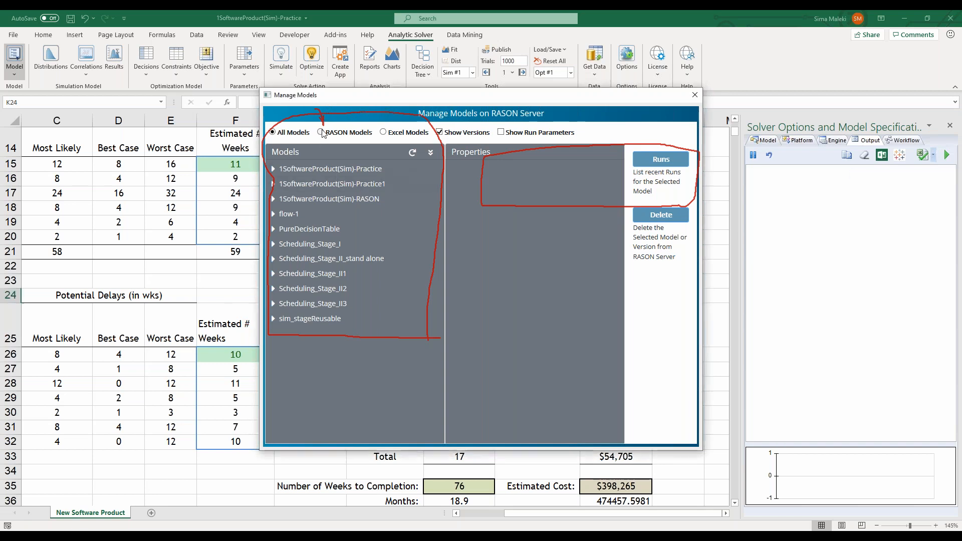
{"action": "left_click", "coordinate": [397, 133]}
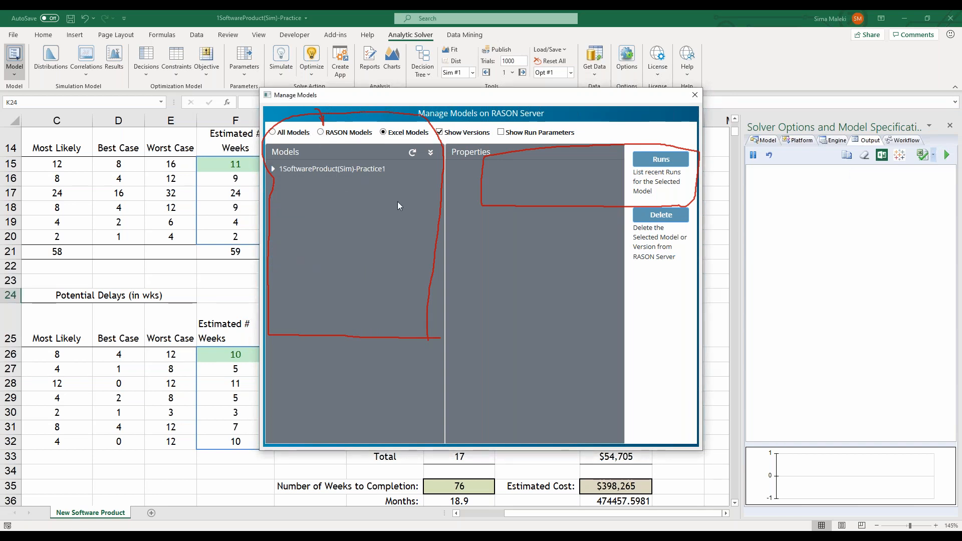
{"action": "left_click", "coordinate": [321, 133]}
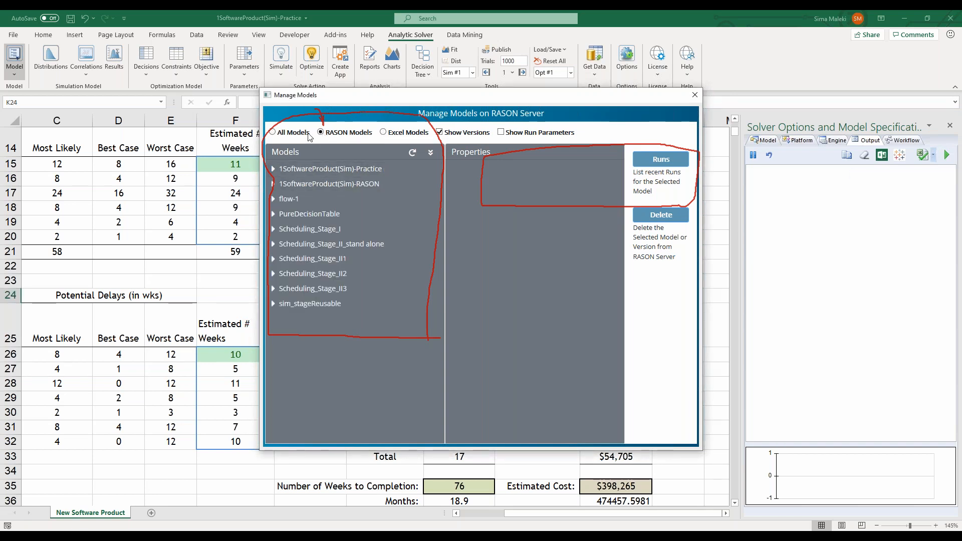
{"action": "left_click", "coordinate": [696, 95]}
{"action": "left_click", "coordinate": [930, 229]}
Create a Power BI custom visual with the Embedded Model option and save it as EEEE in the PowerBI visuals folder
{"action": "left_click", "coordinate": [341, 60]}
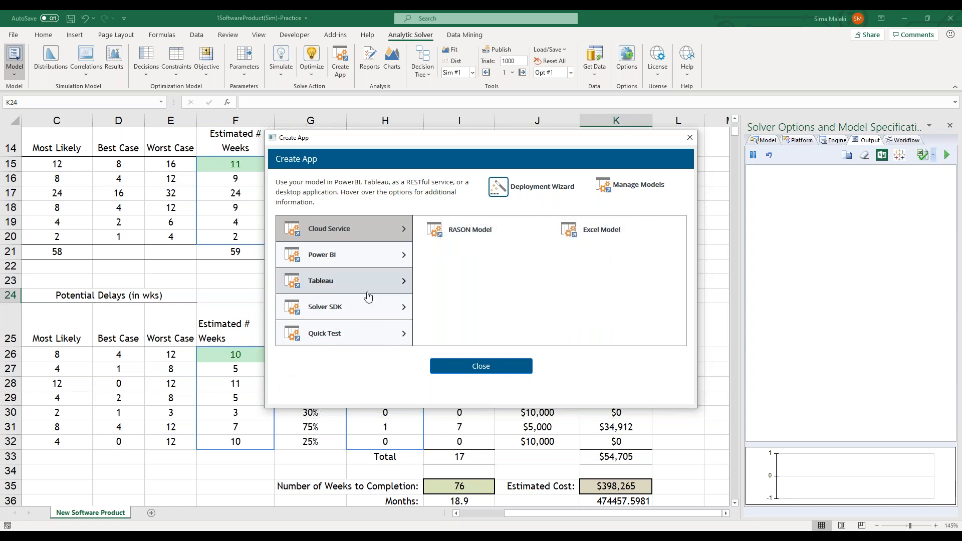
{"action": "left_click", "coordinate": [369, 256]}
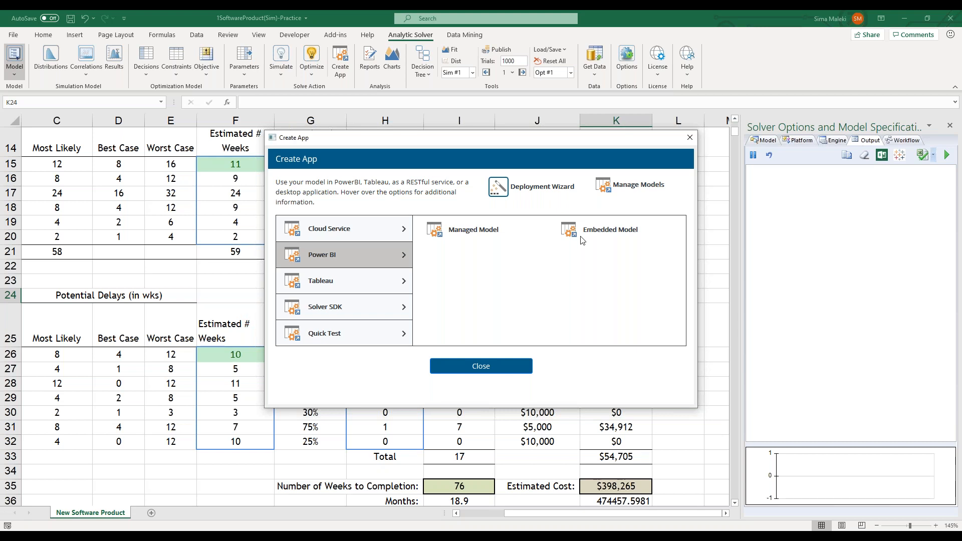
{"action": "mouse_move", "coordinate": [610, 228]}
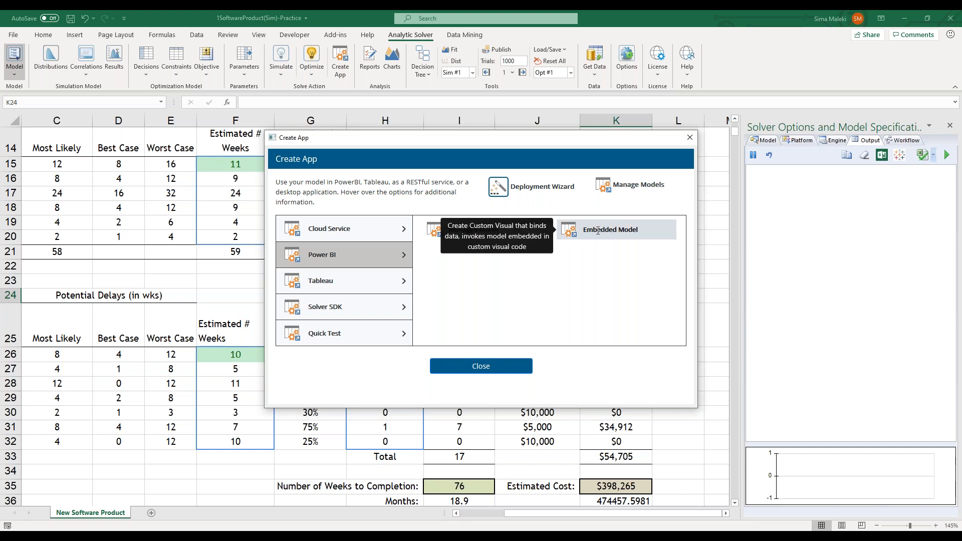
{"action": "left_click", "coordinate": [598, 230]}
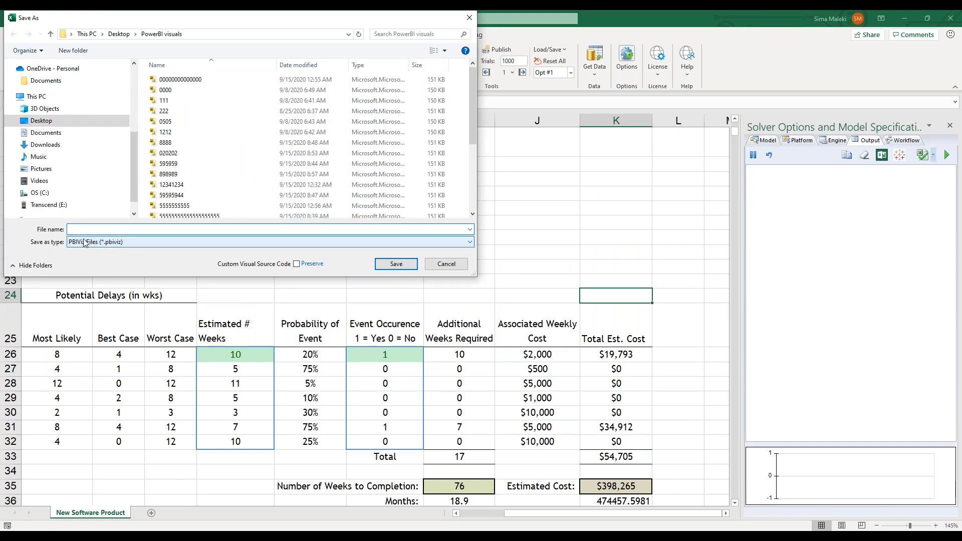
{"action": "type", "text": "EEEE"}
{"action": "left_click", "coordinate": [406, 264]}
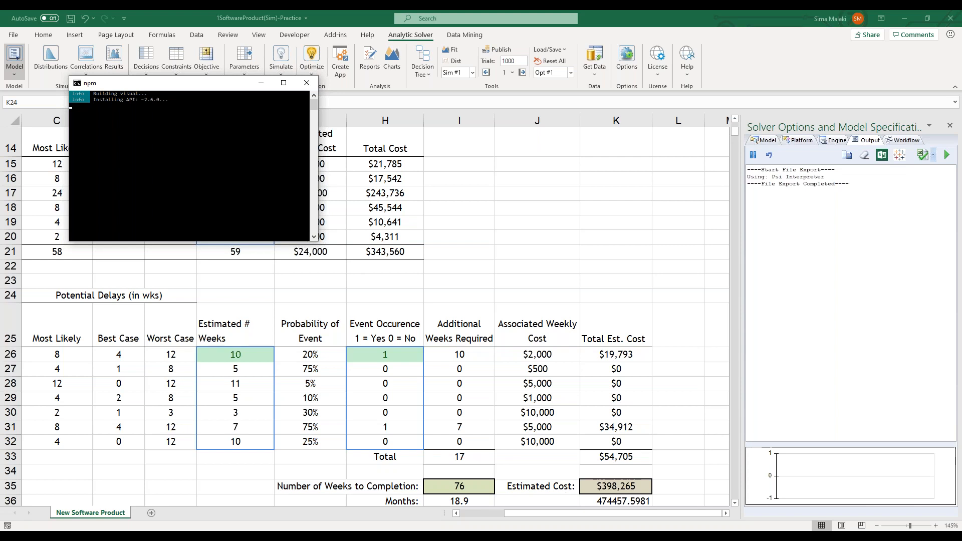
{"action": "left_click_drag", "start_coordinate": [170, 74], "coordinate": [183, 215]}
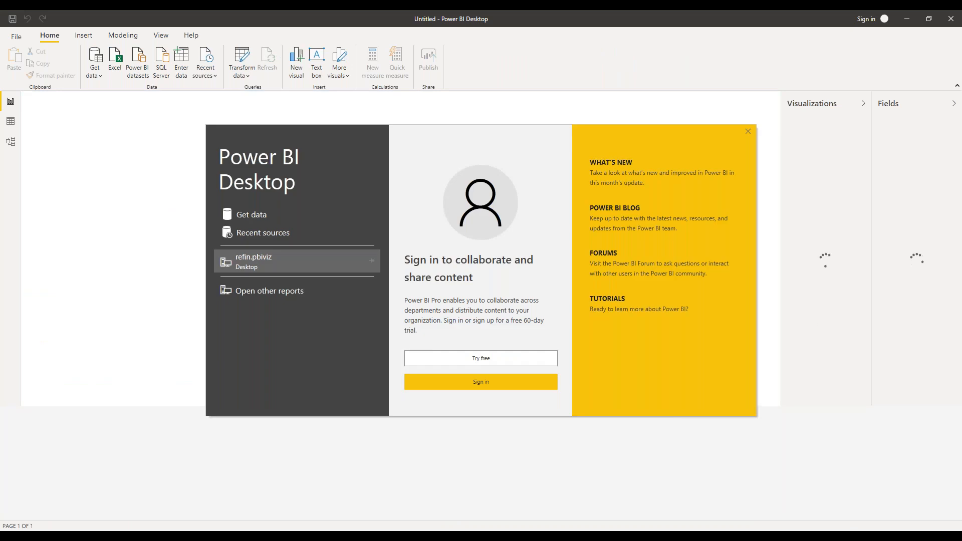
In Power BI Desktop, dismiss the start screen and view the options for getting, importing, removing and restoring visuals
{"action": "left_click", "coordinate": [748, 132]}
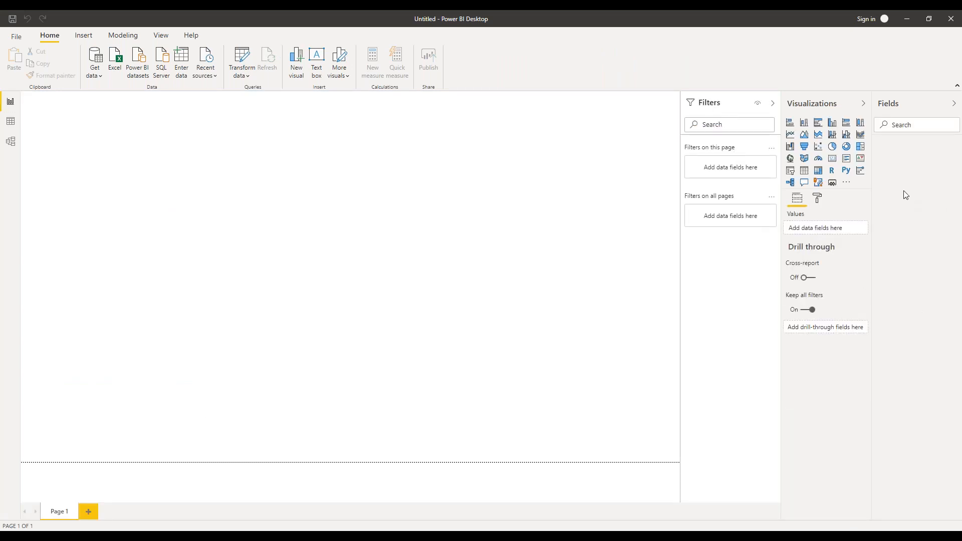
{"action": "mouse_move", "coordinate": [864, 84]}
{"action": "left_mouse_down"}
{"action": "mouse_move", "coordinate": [786, 85]}
{"action": "mouse_move", "coordinate": [771, 220]}
{"action": "mouse_move", "coordinate": [844, 220]}
{"action": "mouse_move", "coordinate": [878, 201]}
{"action": "mouse_move", "coordinate": [879, 108]}
{"action": "mouse_move", "coordinate": [868, 81]}
{"action": "left_mouse_up"}
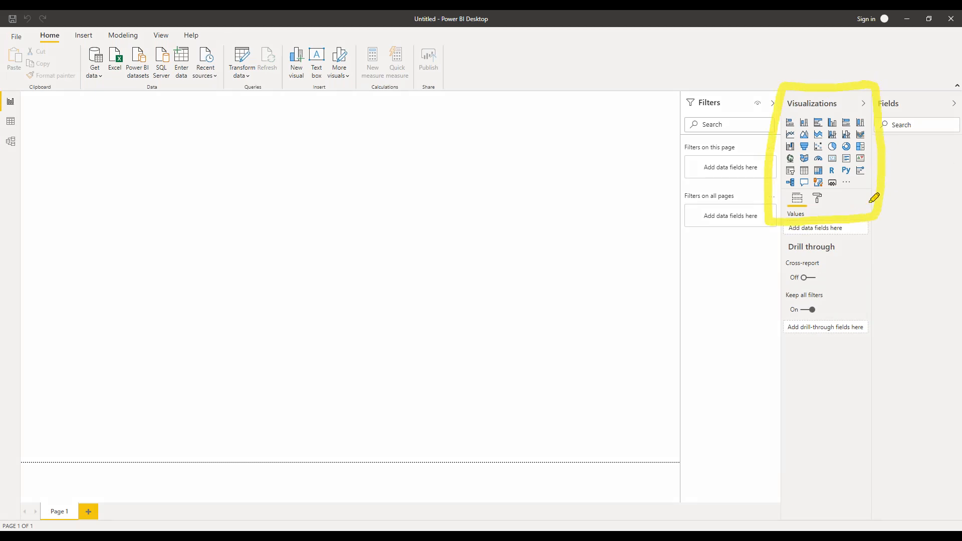
{"action": "left_click_drag", "start_coordinate": [862, 182], "coordinate": [913, 199]}
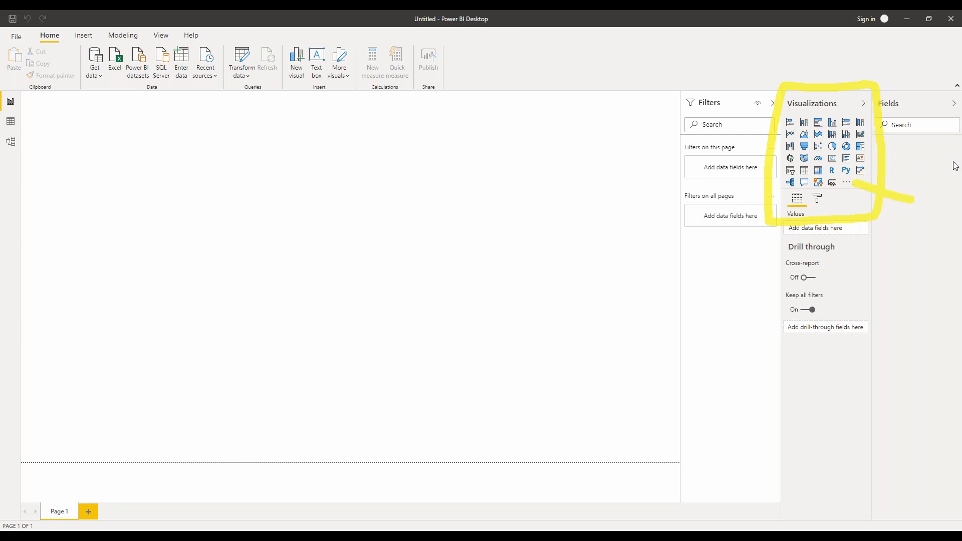
{"action": "left_click", "coordinate": [846, 182]}
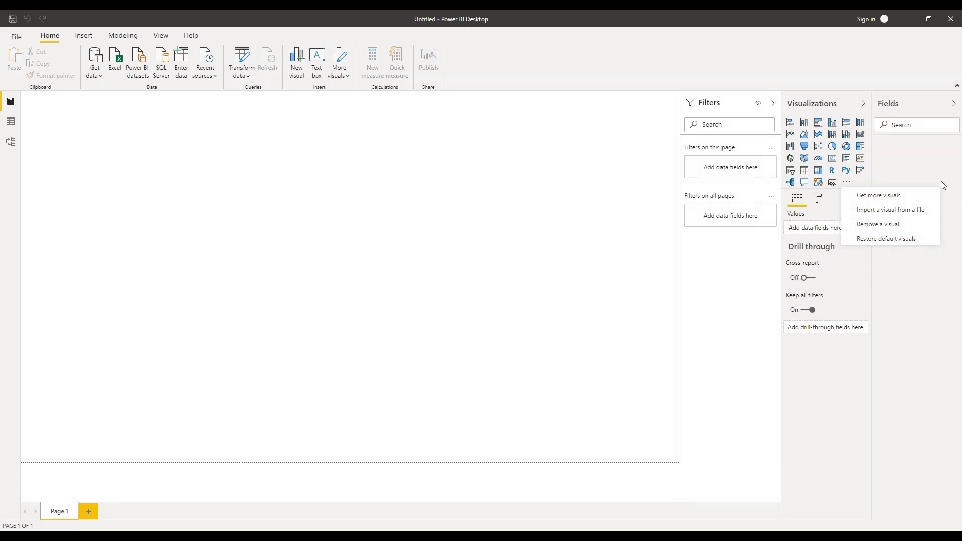
{"action": "left_click", "coordinate": [885, 270]}
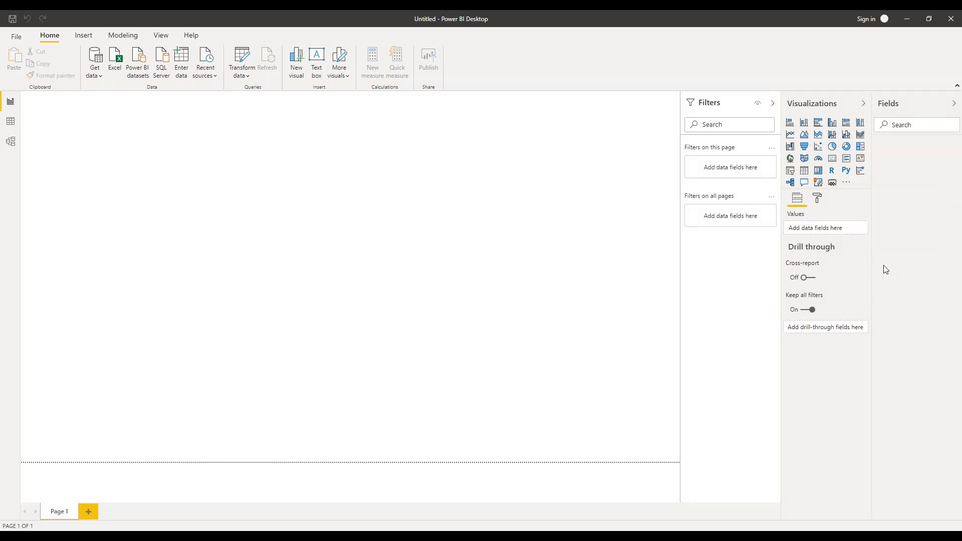
View the report's import choices, including Power BI visual from file, and close them
{"action": "left_click", "coordinate": [16, 36]}
{"action": "left_click", "coordinate": [23, 141]}
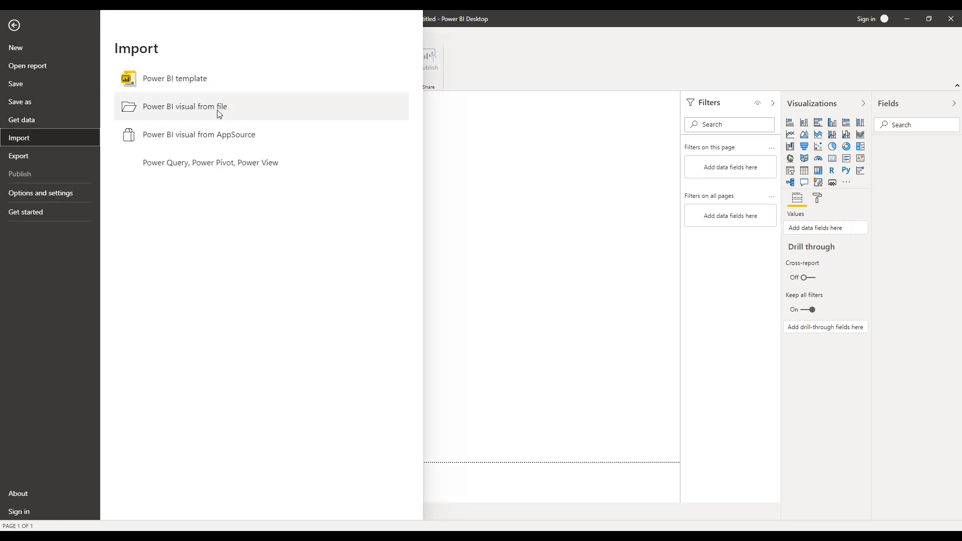
{"action": "left_click", "coordinate": [903, 257]}
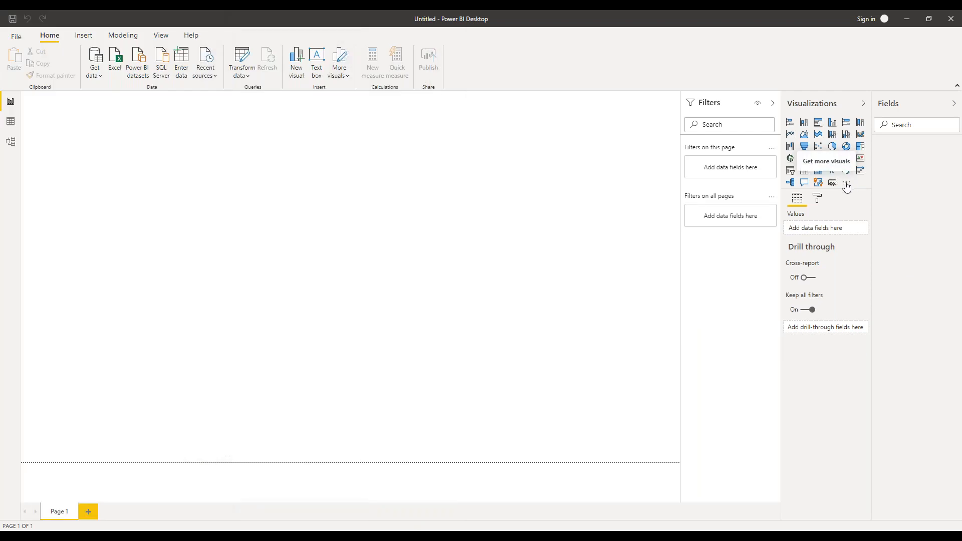
Import the custom visual file EEEE from the PowerBI visuals folder into the report
{"action": "left_click", "coordinate": [846, 185]}
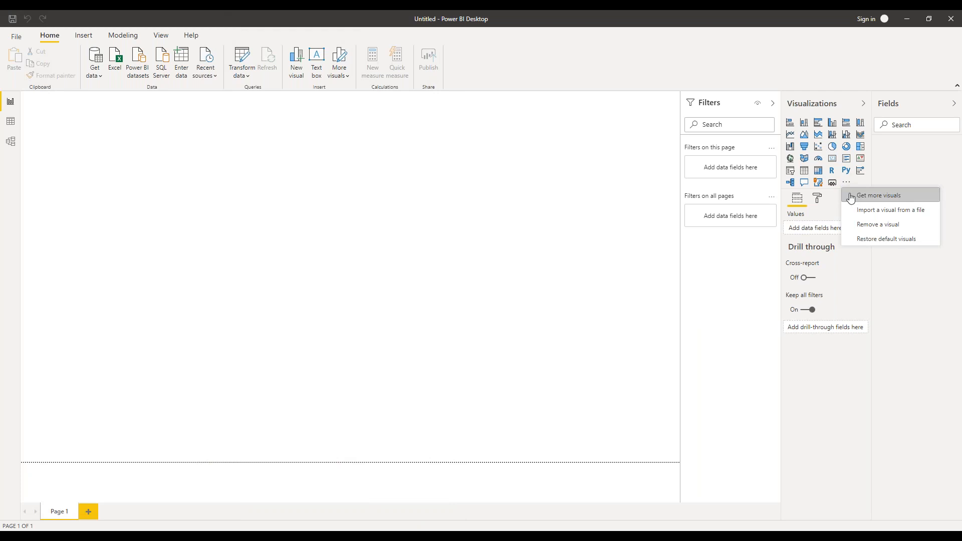
{"action": "left_click", "coordinate": [858, 215]}
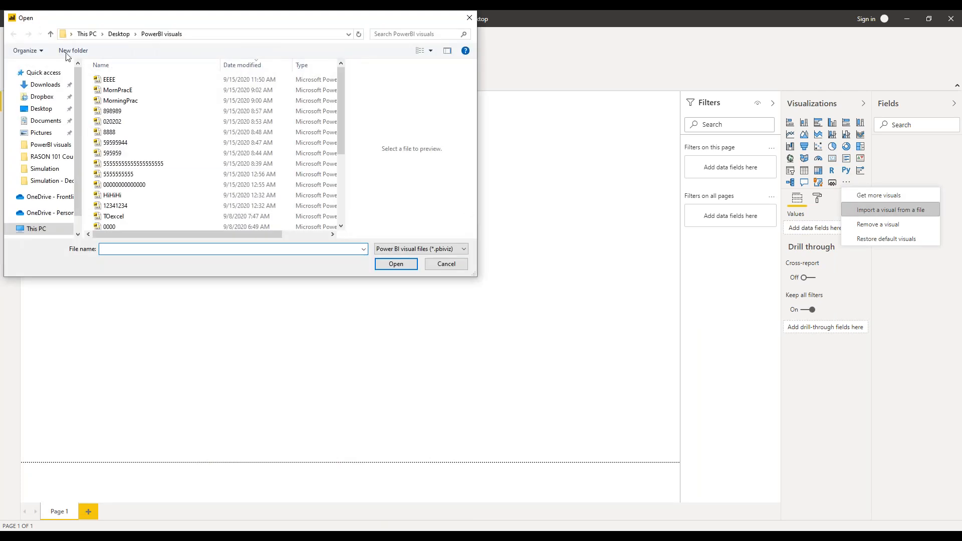
{"action": "left_click", "coordinate": [106, 82]}
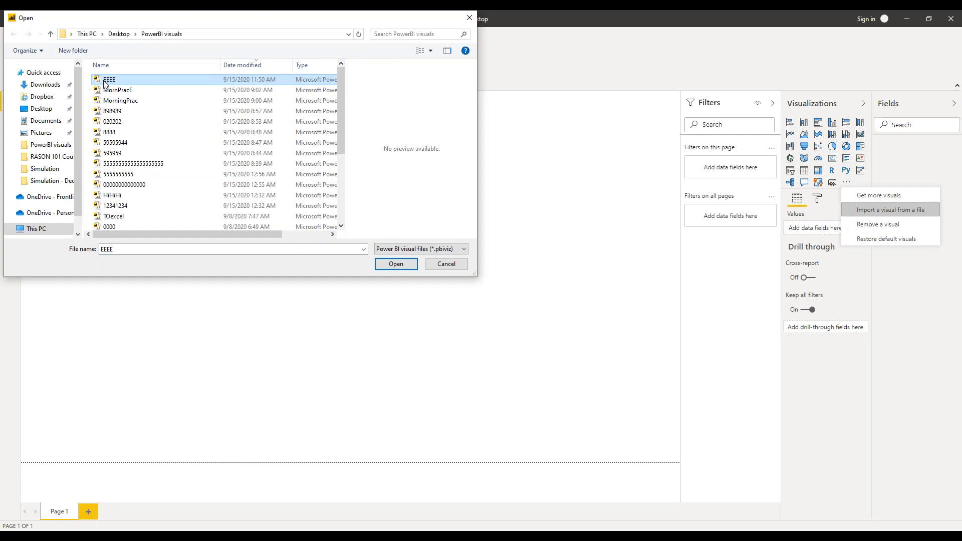
{"action": "left_click", "coordinate": [398, 264]}
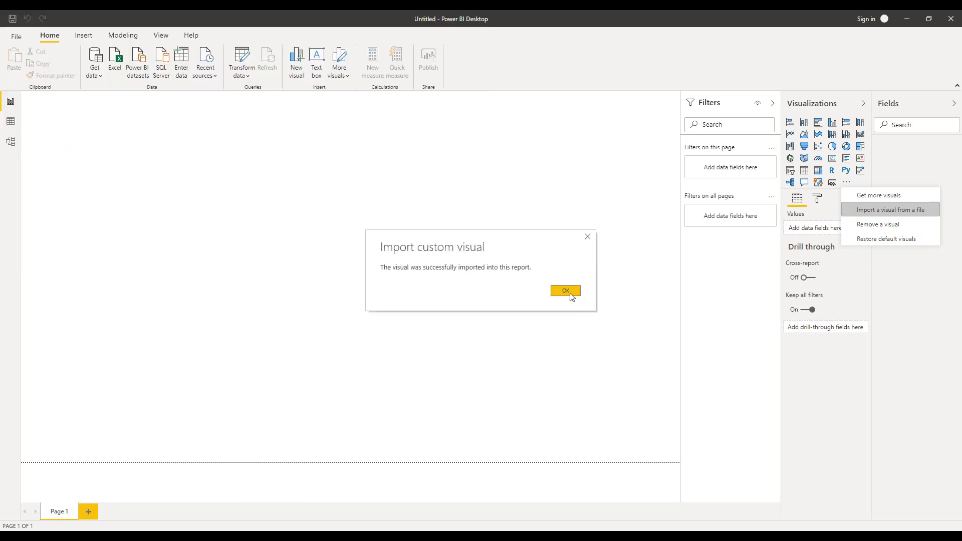
{"action": "left_click", "coordinate": [569, 291]}
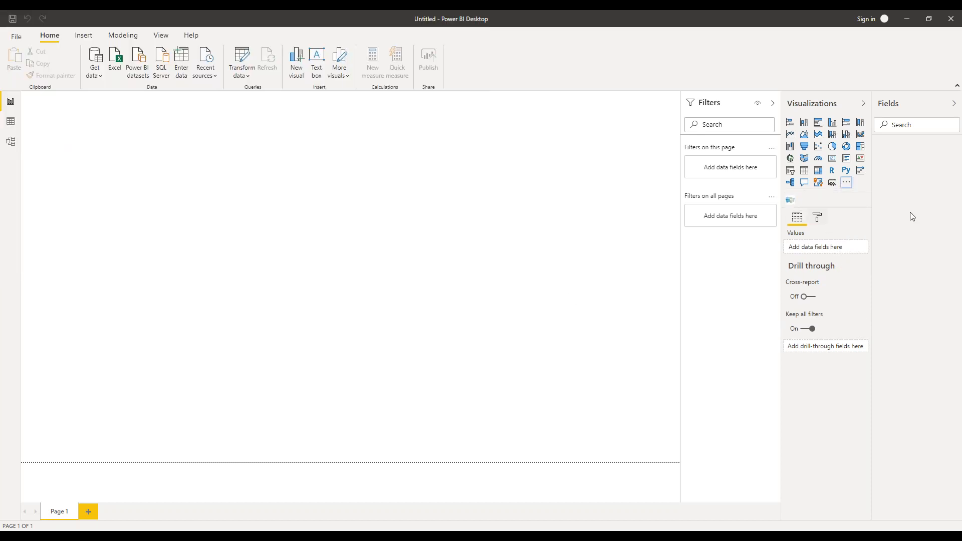
{"action": "left_click", "coordinate": [954, 160]}
{"action": "left_click", "coordinate": [892, 184]}
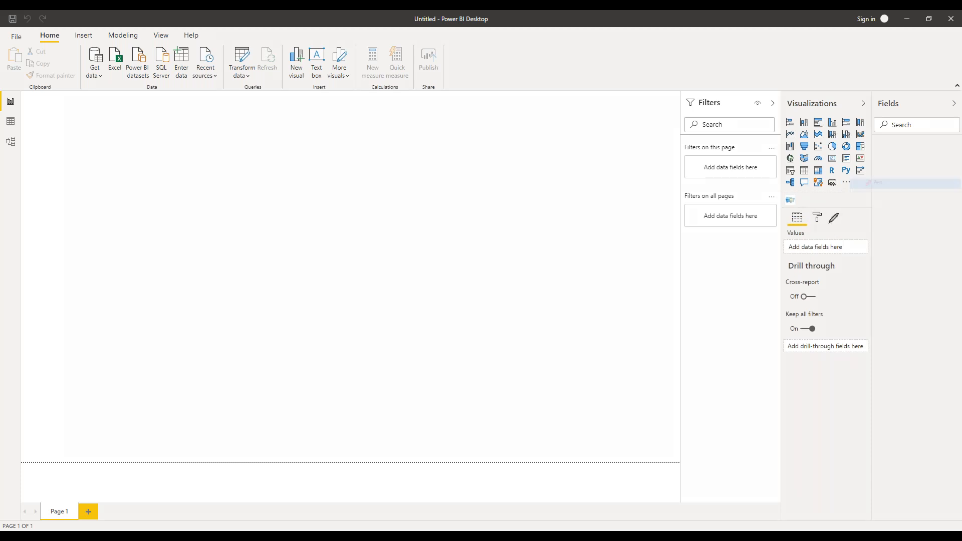
{"action": "mouse_move", "coordinate": [935, 190]}
{"action": "left_mouse_down"}
{"action": "mouse_move", "coordinate": [800, 197]}
{"action": "mouse_move", "coordinate": [814, 200]}
{"action": "left_mouse_up"}
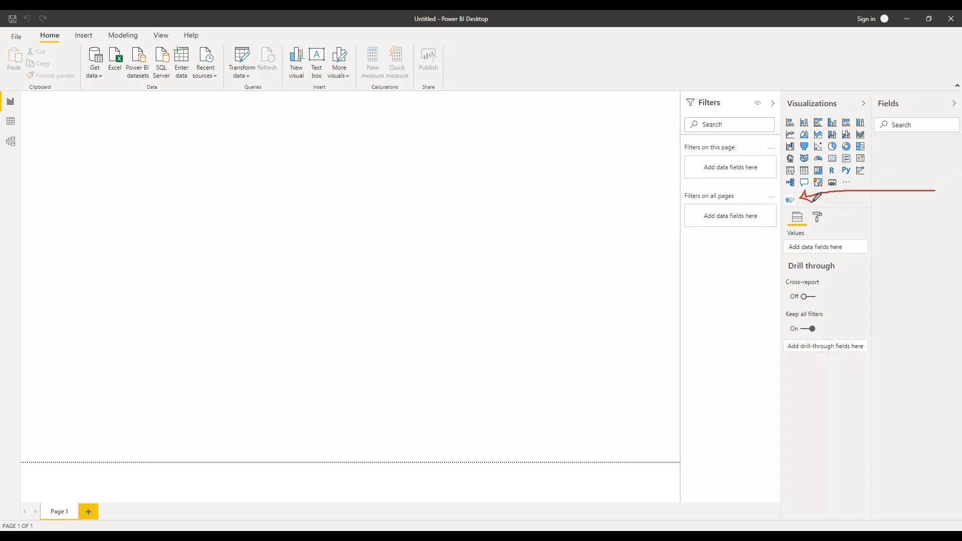
{"action": "left_click", "coordinate": [948, 176]}
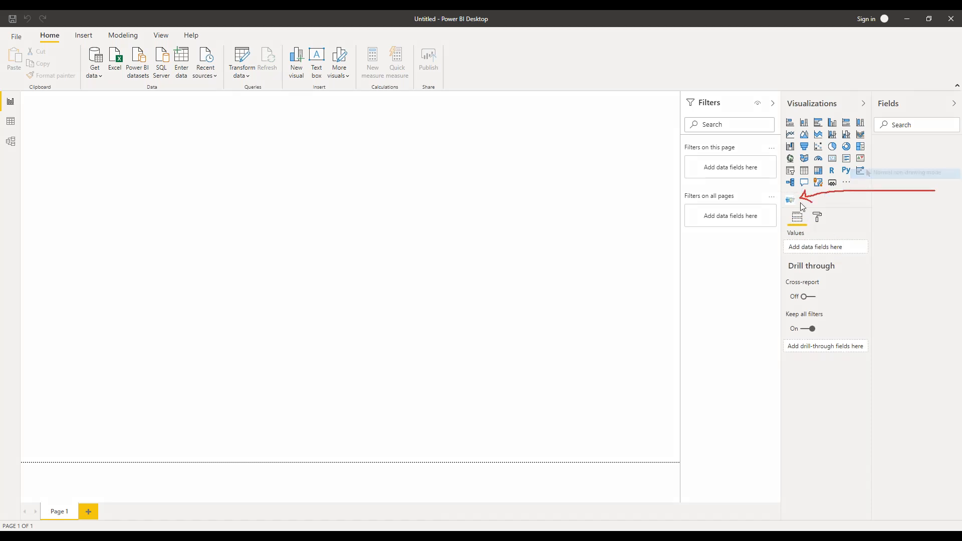
Add the imported custom visual to Page 1, enlarge it across most of the page, and show output k35
{"action": "left_click", "coordinate": [790, 200]}
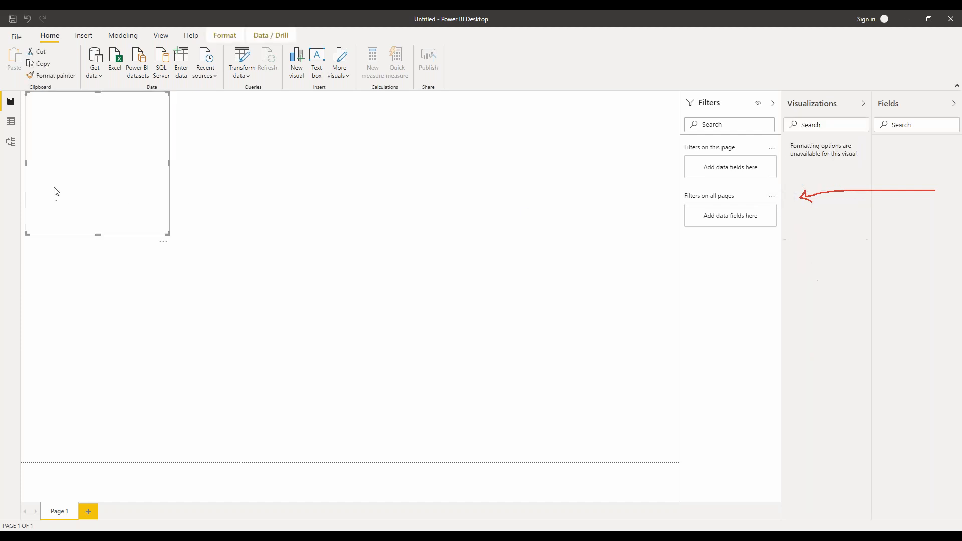
{"action": "left_click_drag", "start_coordinate": [168, 234], "coordinate": [541, 427]}
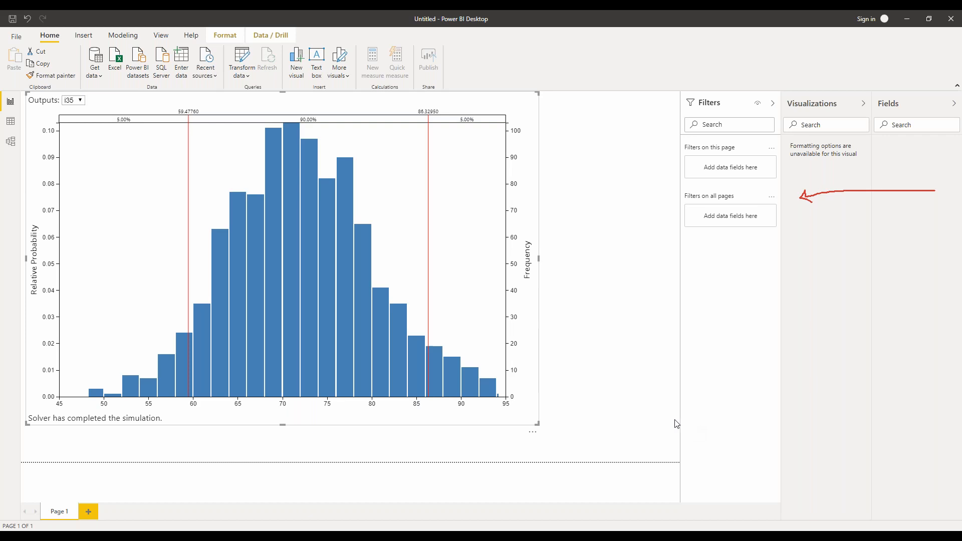
{"action": "left_click", "coordinate": [81, 100]}
{"action": "left_click", "coordinate": [79, 118]}
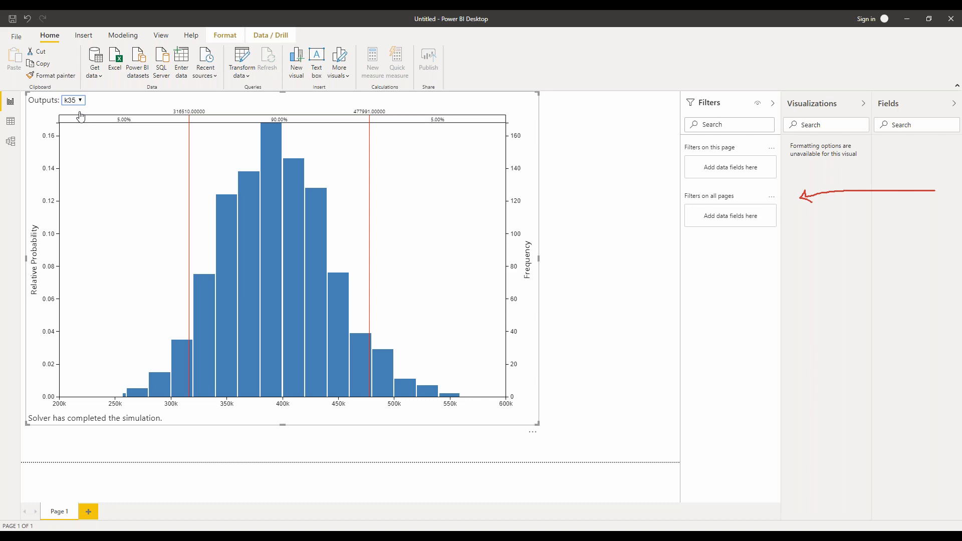
Switch to Excel, view the model name confirmation for a Power BI app in Create App, and close it without saving
{"action": "left_click", "coordinate": [908, 19]}
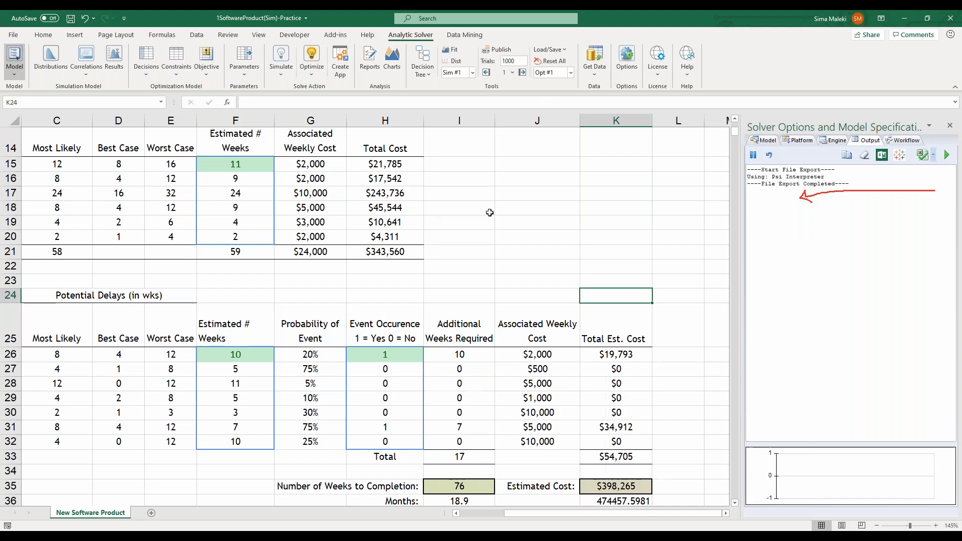
{"action": "left_click", "coordinate": [339, 287]}
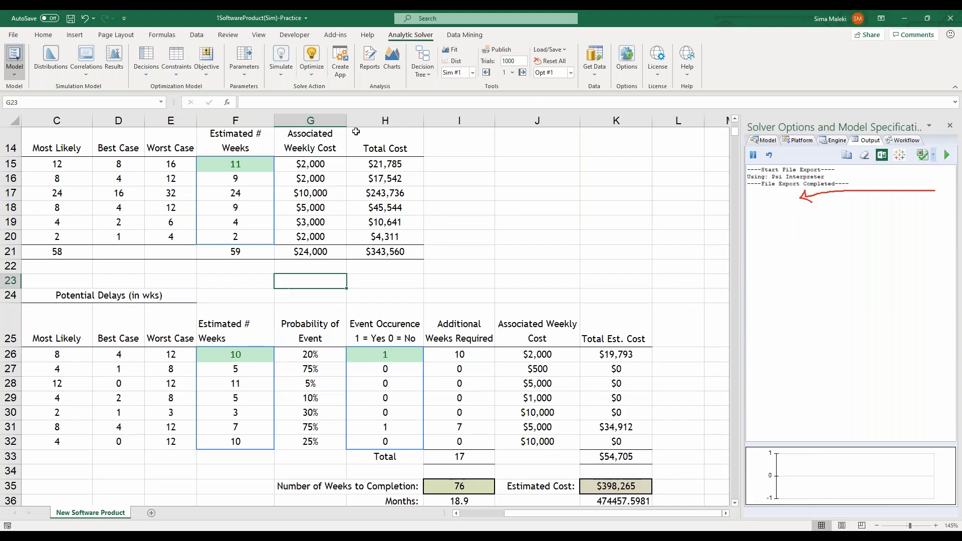
{"action": "left_click", "coordinate": [340, 70]}
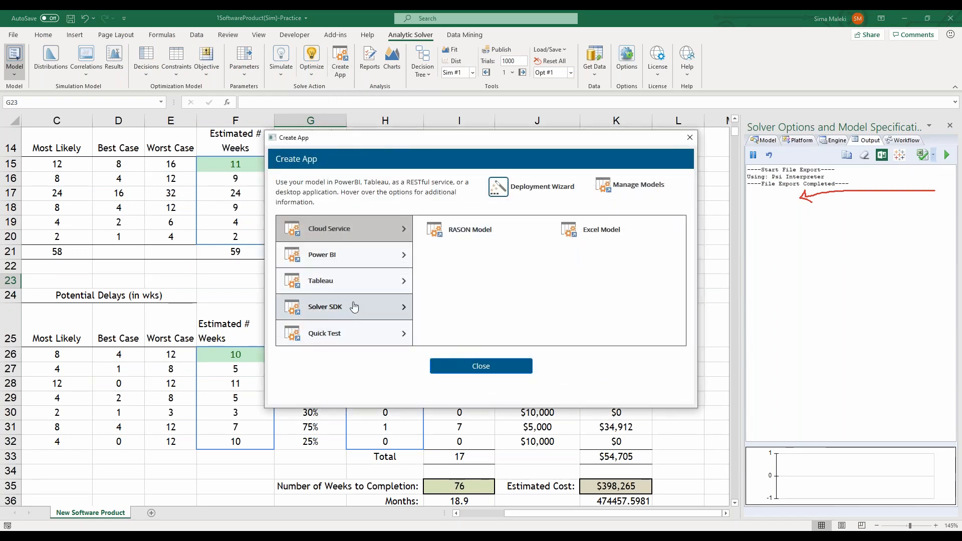
{"action": "left_click", "coordinate": [370, 255]}
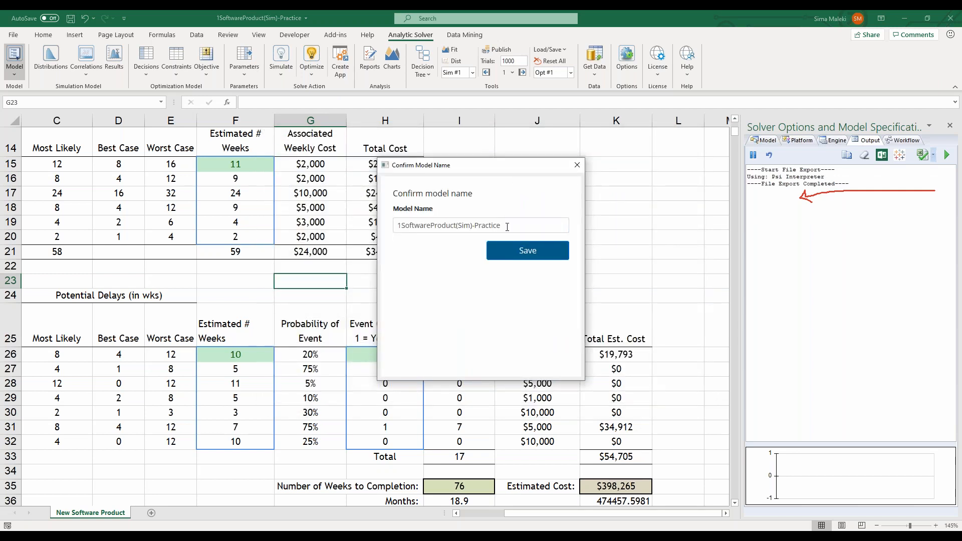
{"action": "left_click_drag", "start_coordinate": [507, 227], "coordinate": [394, 221]}
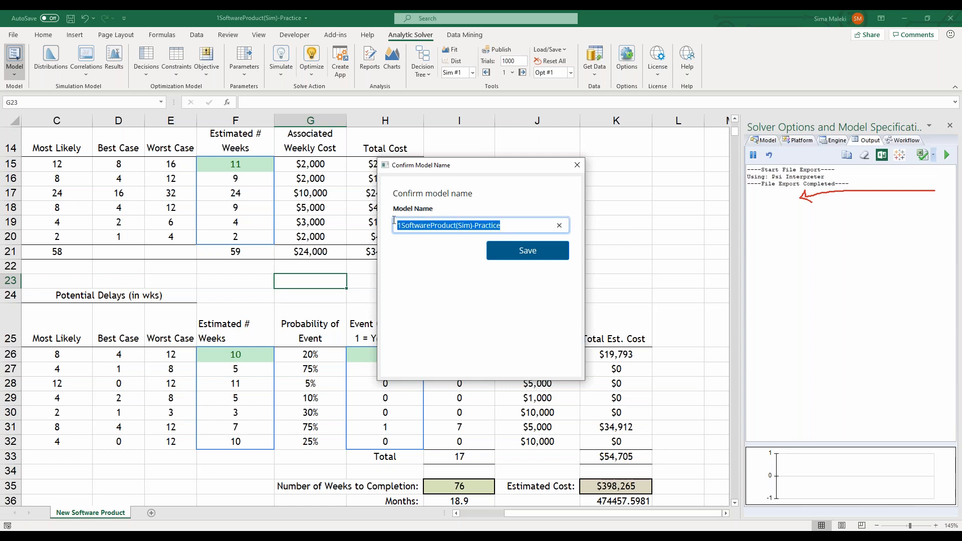
{"action": "left_click", "coordinate": [576, 166]}
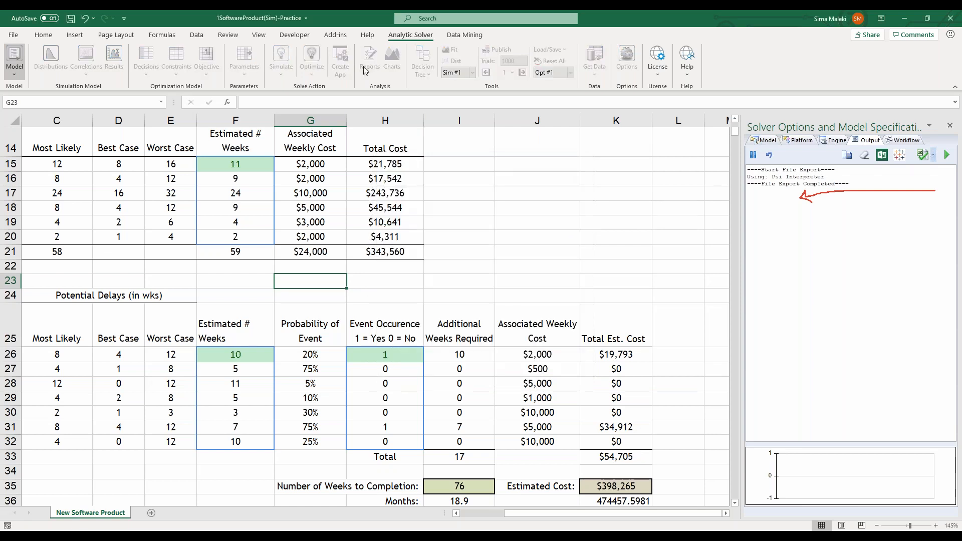
Review the RASON Server models through Manage Models, expand 1SoftwareProduct(Sim)-Practice1 under Excel Models, and close it
{"action": "left_click", "coordinate": [340, 63]}
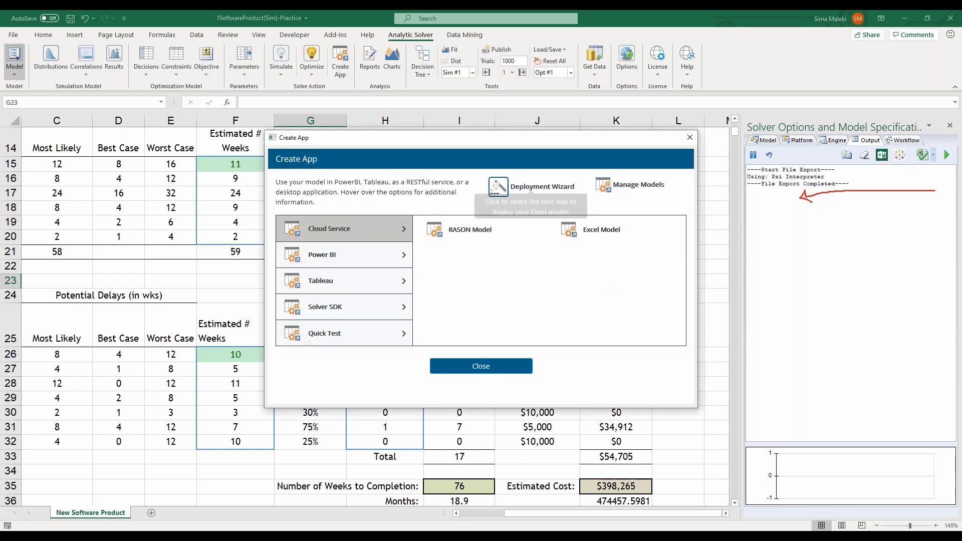
{"action": "left_click", "coordinate": [630, 185]}
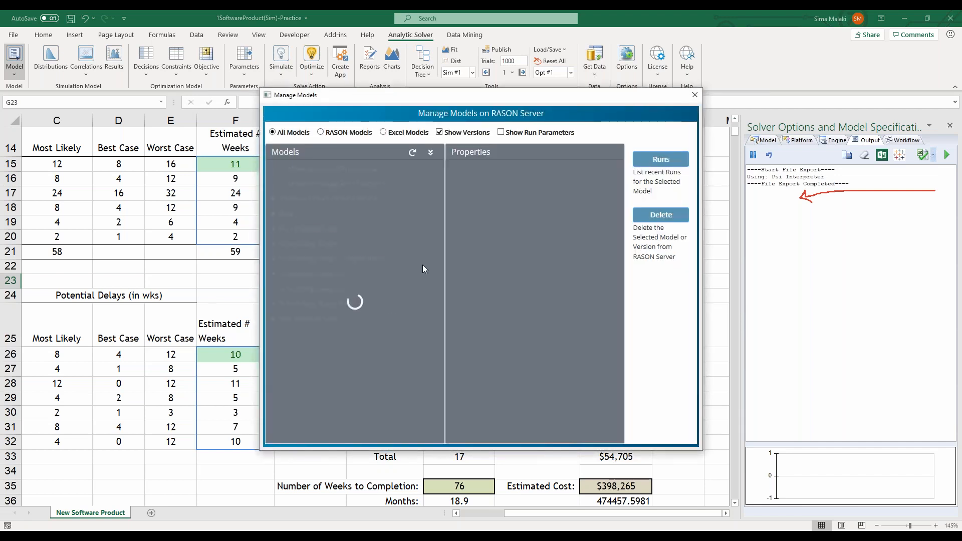
{"action": "left_click", "coordinate": [320, 133]}
{"action": "left_click", "coordinate": [383, 133]}
{"action": "double_click", "coordinate": [297, 171]}
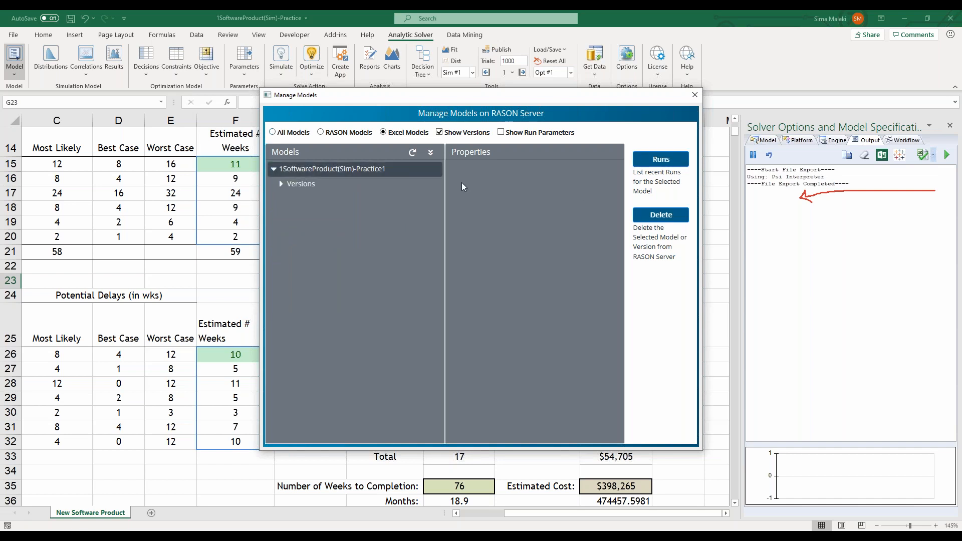
{"action": "left_click", "coordinate": [694, 95]}
Open the Power BI Managed Model option in Create App to check its model name, and cancel it
{"action": "left_click", "coordinate": [341, 62]}
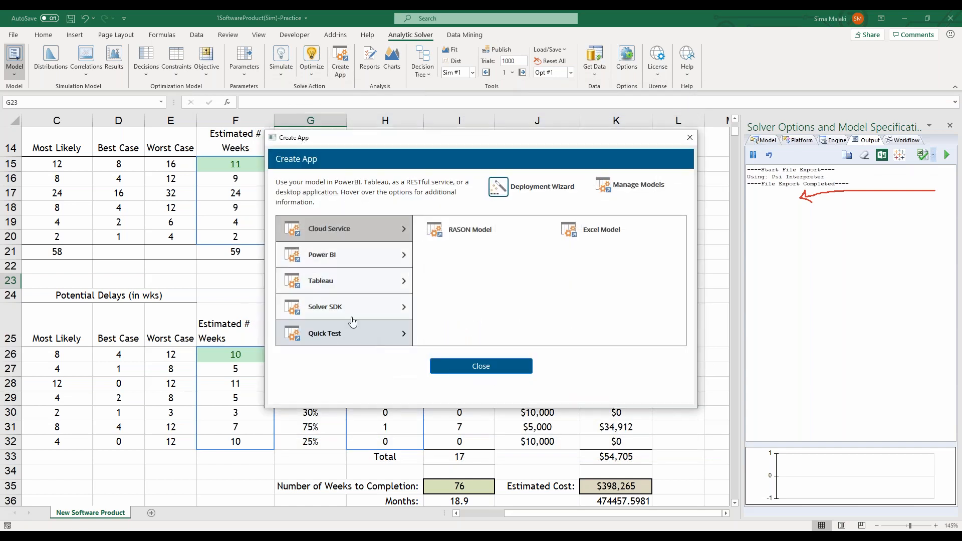
{"action": "mouse_move", "coordinate": [396, 262]}
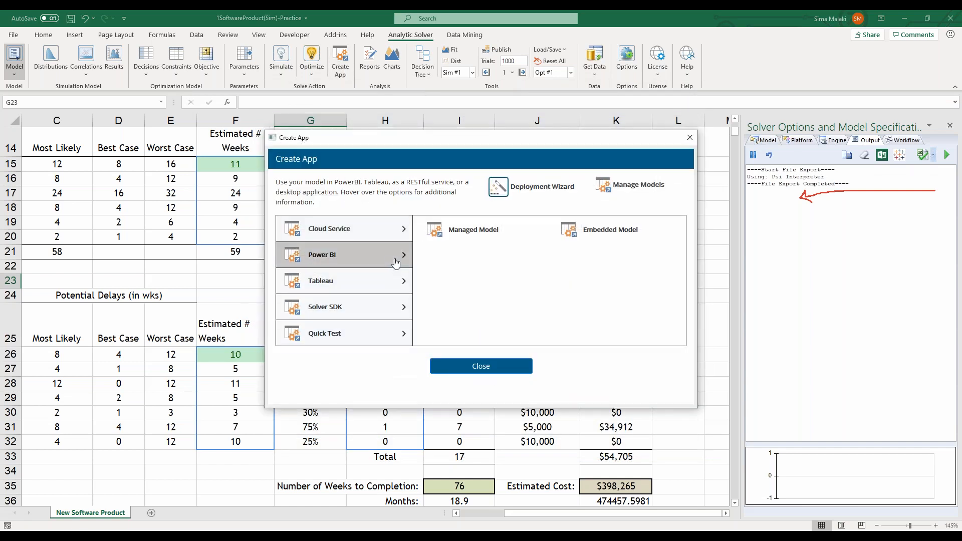
{"action": "left_click", "coordinate": [473, 229]}
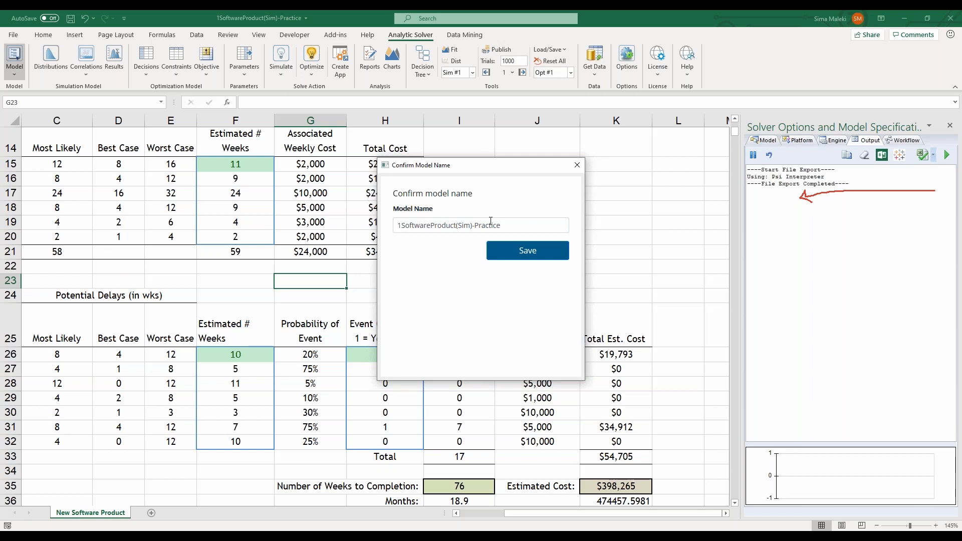
{"action": "left_click", "coordinate": [577, 165]}
{"action": "left_click", "coordinate": [520, 255]}
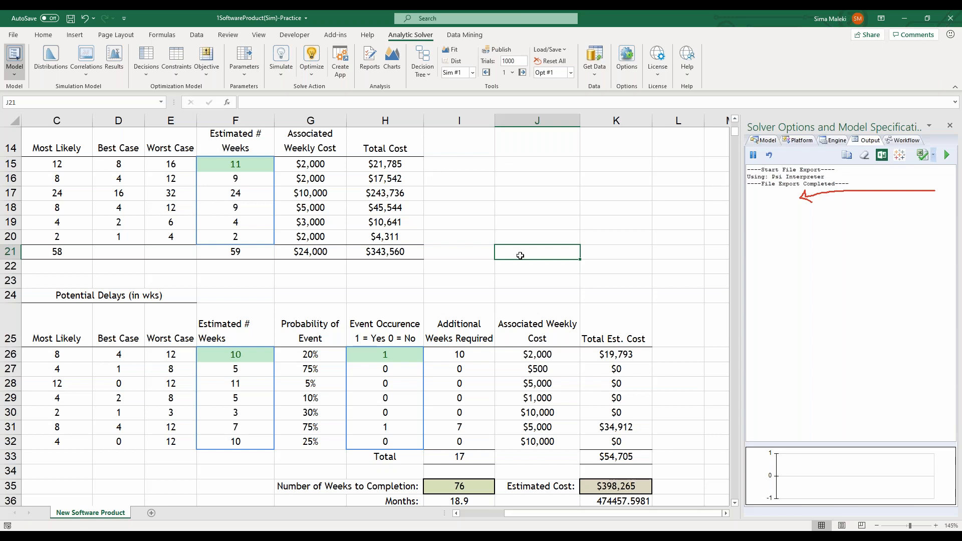
Create a Quick Test Web Page app from the simulation model
{"action": "left_click", "coordinate": [339, 69]}
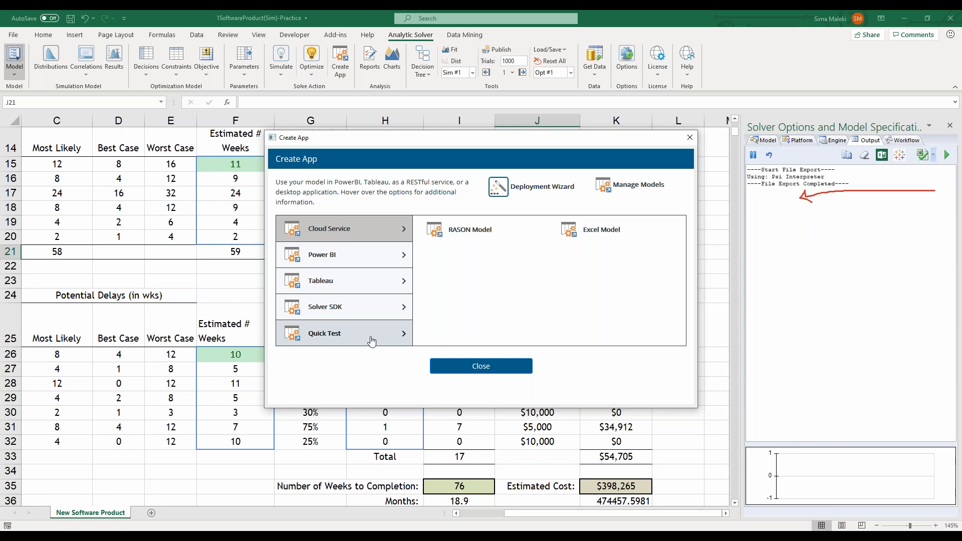
{"action": "left_click", "coordinate": [371, 341]}
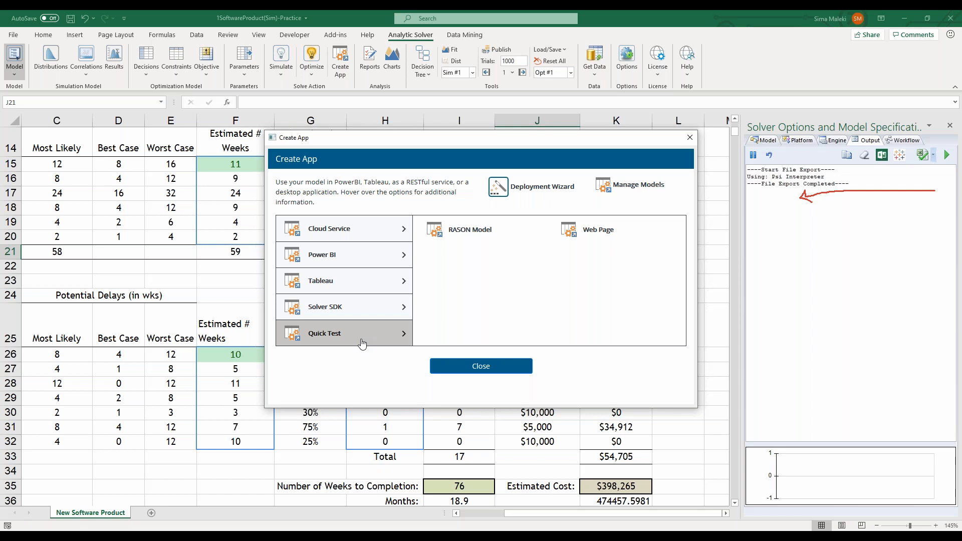
{"action": "mouse_move", "coordinate": [600, 229]}
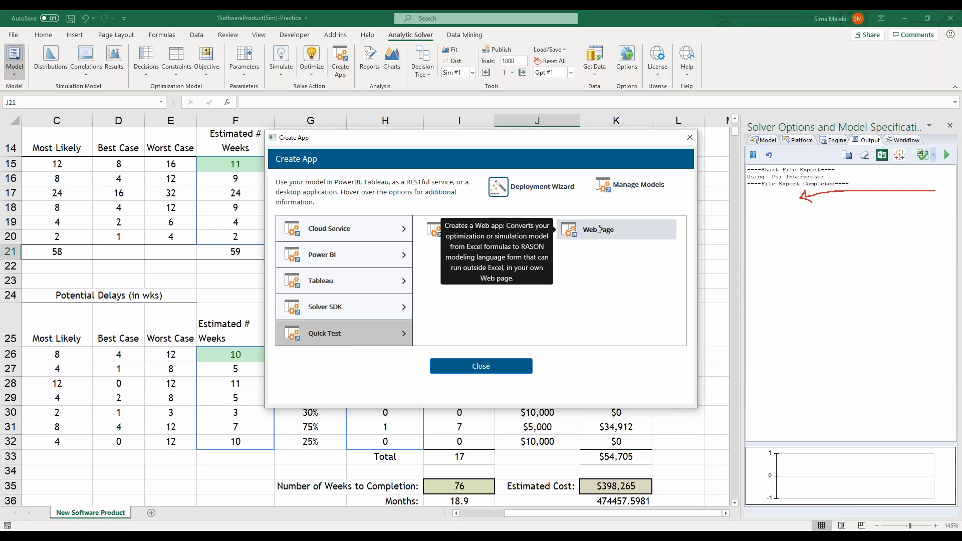
{"action": "left_click", "coordinate": [599, 229]}
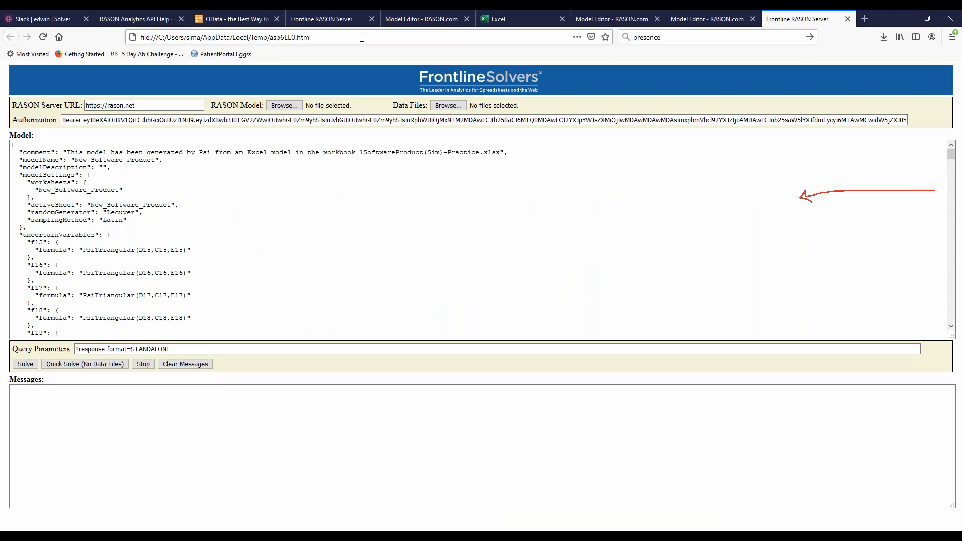
Examine the generated web page's local file address and its RASON model code, from the source workbook comment to the uncertain functions
{"action": "left_click", "coordinate": [360, 37]}
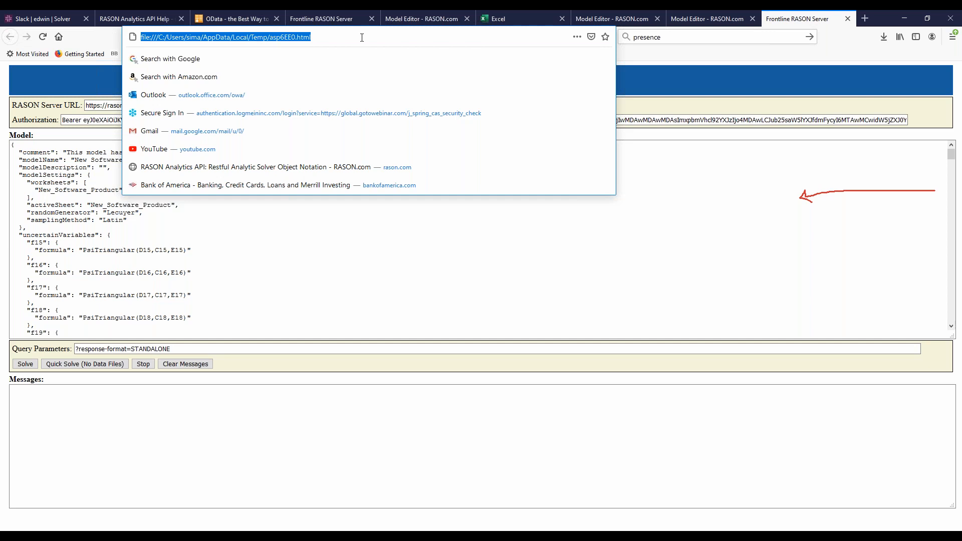
{"action": "key", "text": "Escape"}
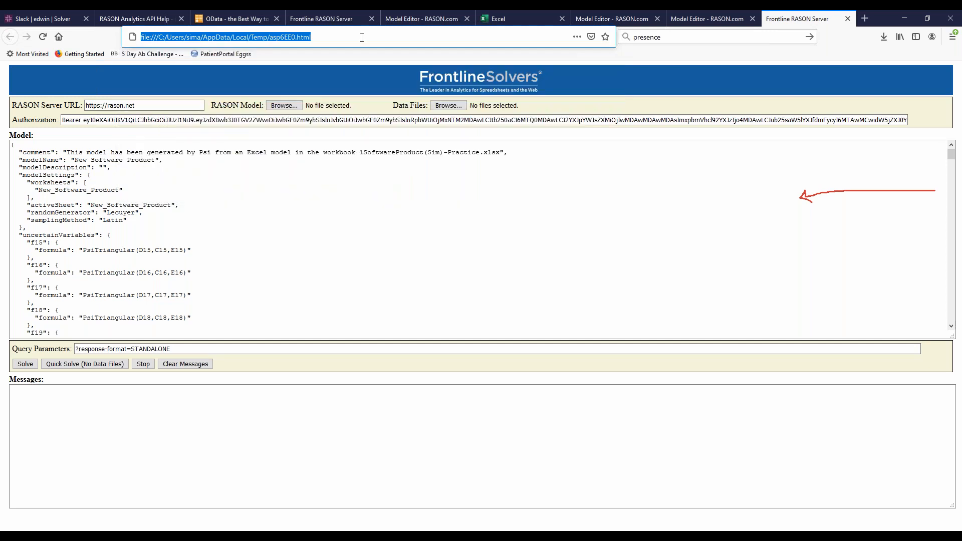
{"action": "left_click", "coordinate": [311, 143]}
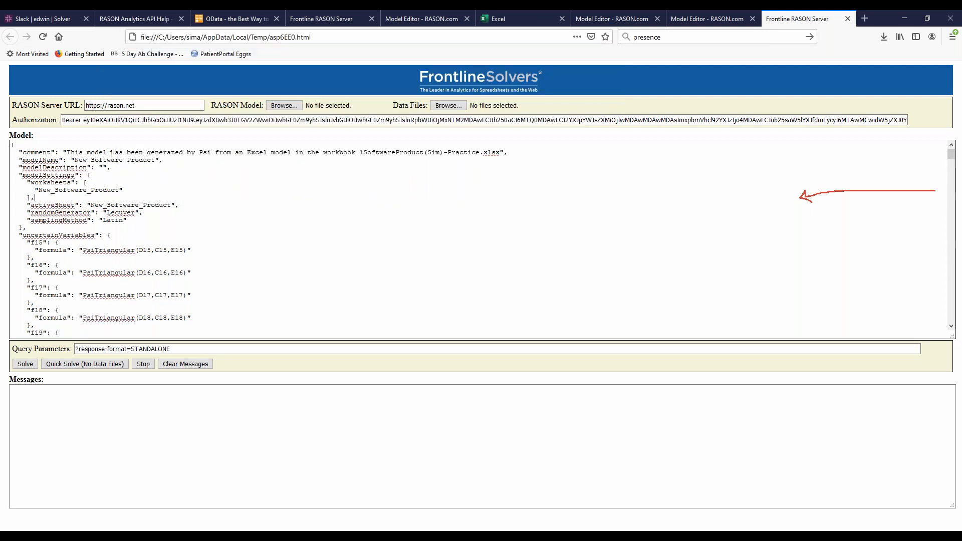
{"action": "left_click_drag", "start_coordinate": [520, 155], "coordinate": [360, 153]}
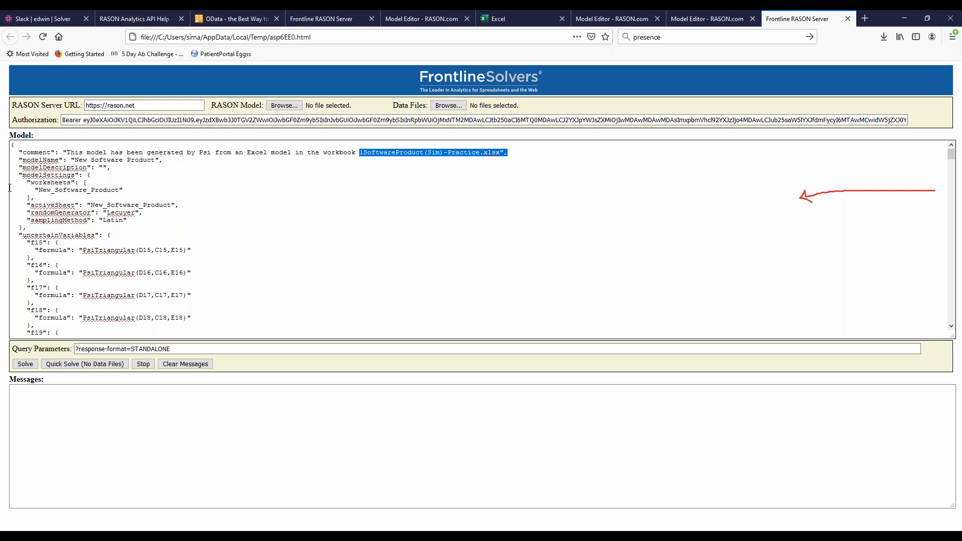
{"action": "scroll", "coordinate": [56, 204], "scroll_direction": "down", "scroll_amount": 2}
{"action": "left_click_drag", "start_coordinate": [23, 190], "coordinate": [195, 307]}
{"action": "scroll", "coordinate": [195, 307], "scroll_direction": "down", "scroll_amount": 20}
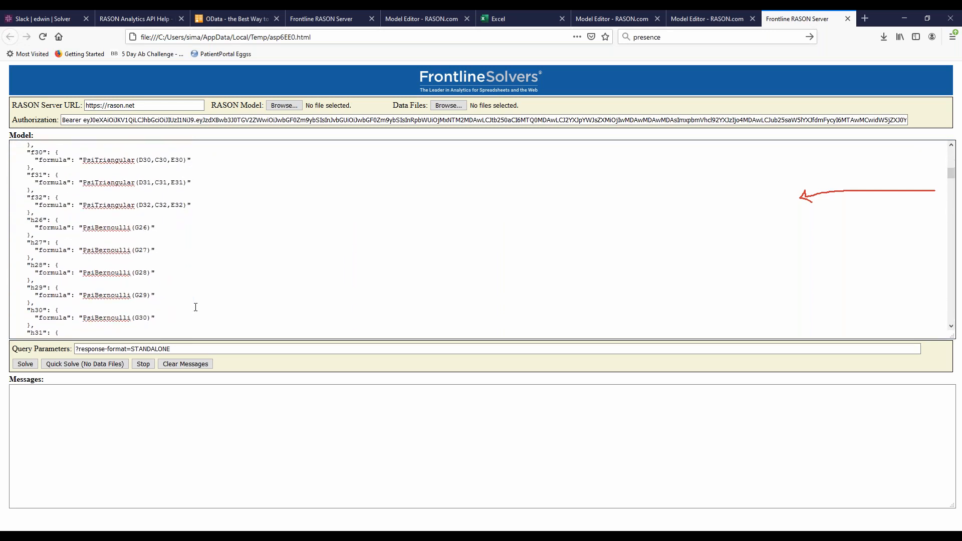
{"action": "scroll", "coordinate": [195, 307], "scroll_direction": "down", "scroll_amount": 20}
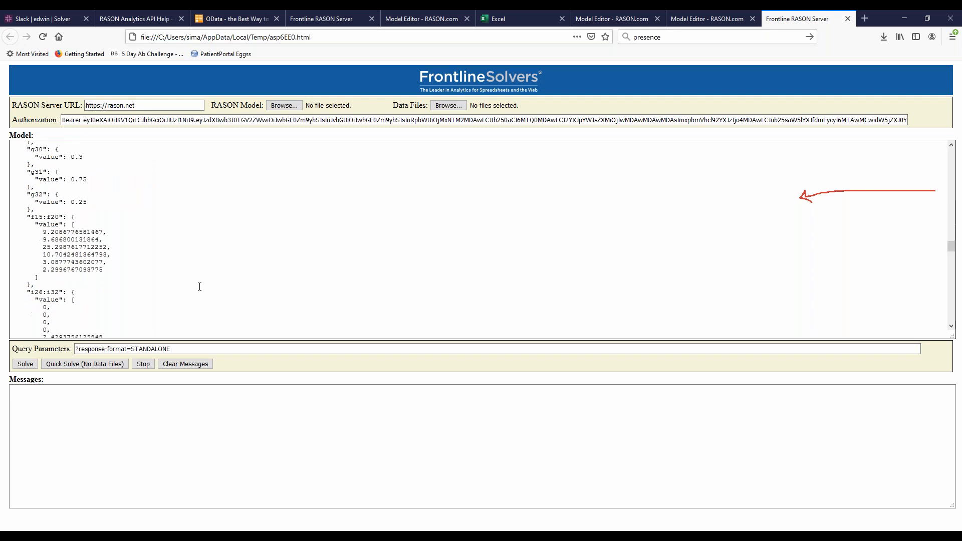
{"action": "scroll", "coordinate": [200, 286], "scroll_direction": "down", "scroll_amount": 10}
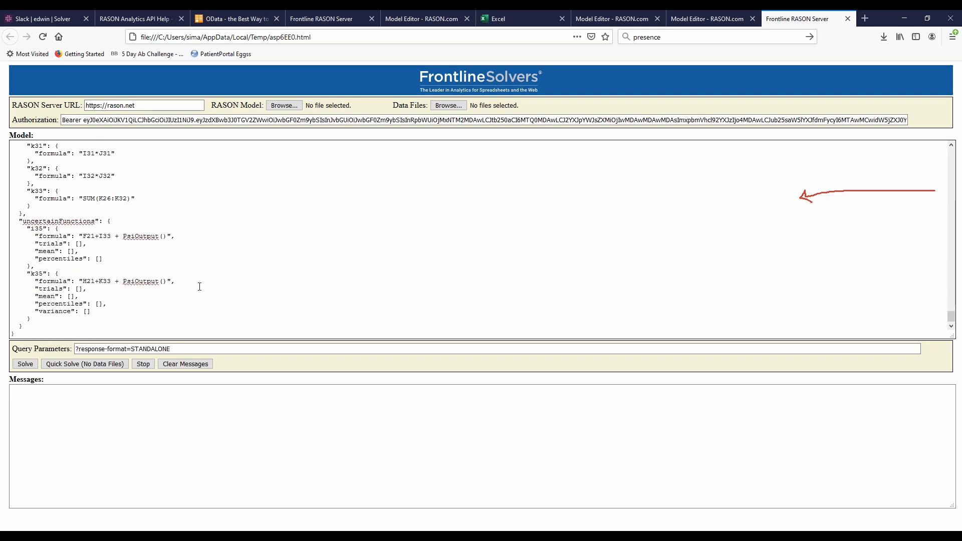
{"action": "left_click", "coordinate": [103, 312]}
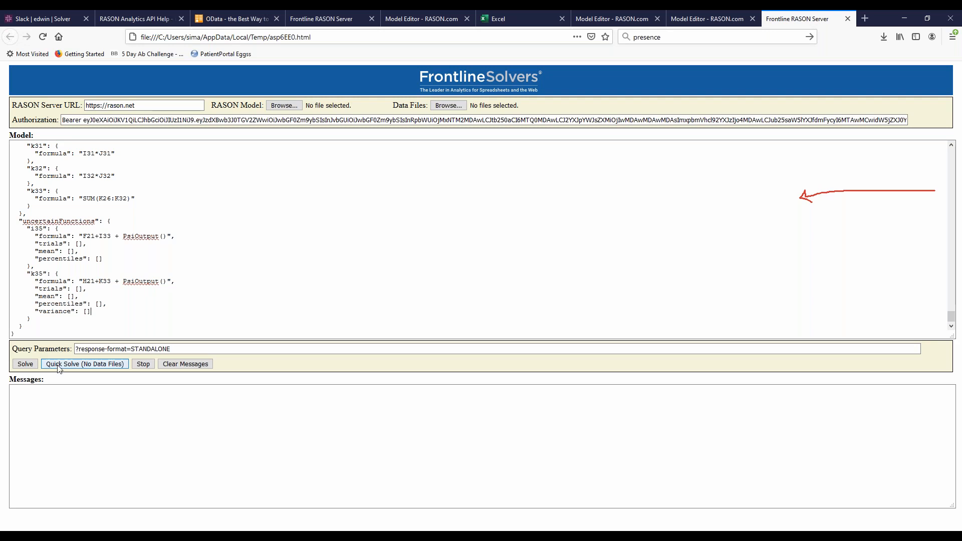
Solve the simulation model on the web page and review the returned results down to the variance of the last output
{"action": "left_click", "coordinate": [25, 364]}
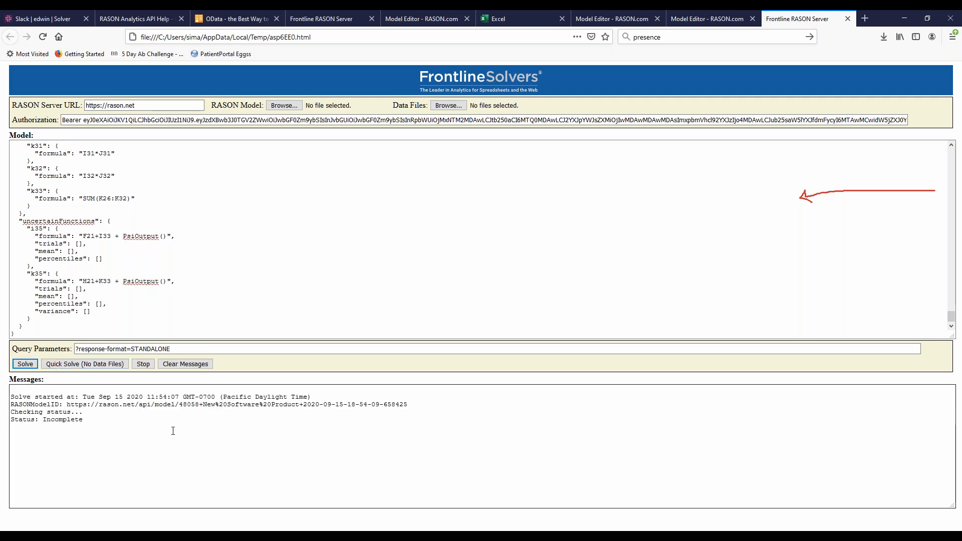
{"action": "left_click", "coordinate": [86, 464]}
{"action": "scroll", "coordinate": [86, 452], "scroll_direction": "up", "scroll_amount": 6}
{"action": "scroll", "coordinate": [85, 451], "scroll_direction": "down", "scroll_amount": 5}
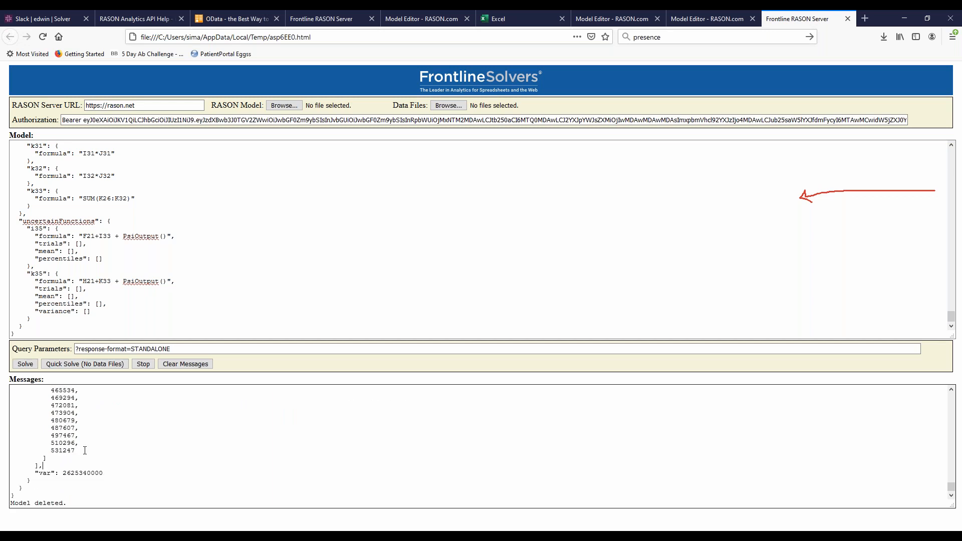
{"action": "left_click_drag", "start_coordinate": [107, 472], "coordinate": [31, 472]}
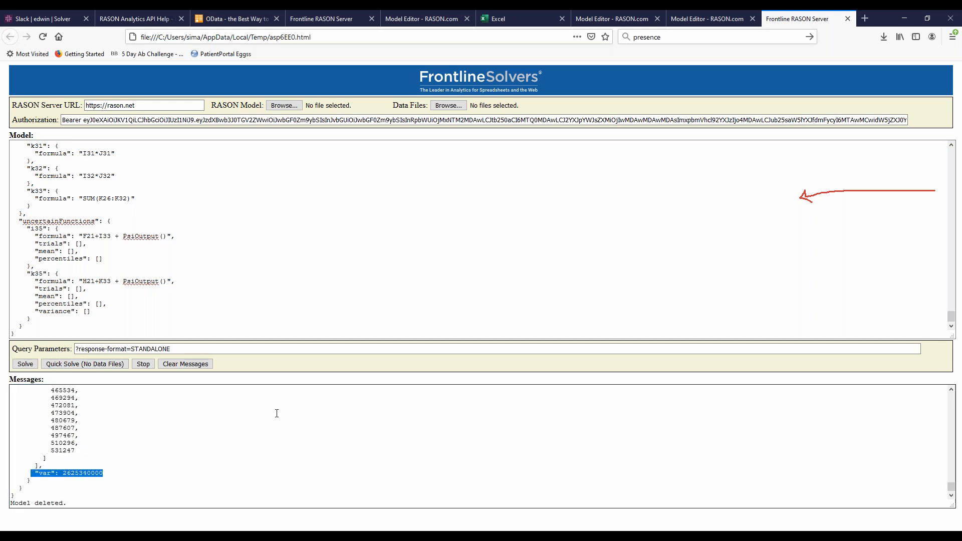
{"action": "left_click", "coordinate": [79, 481]}
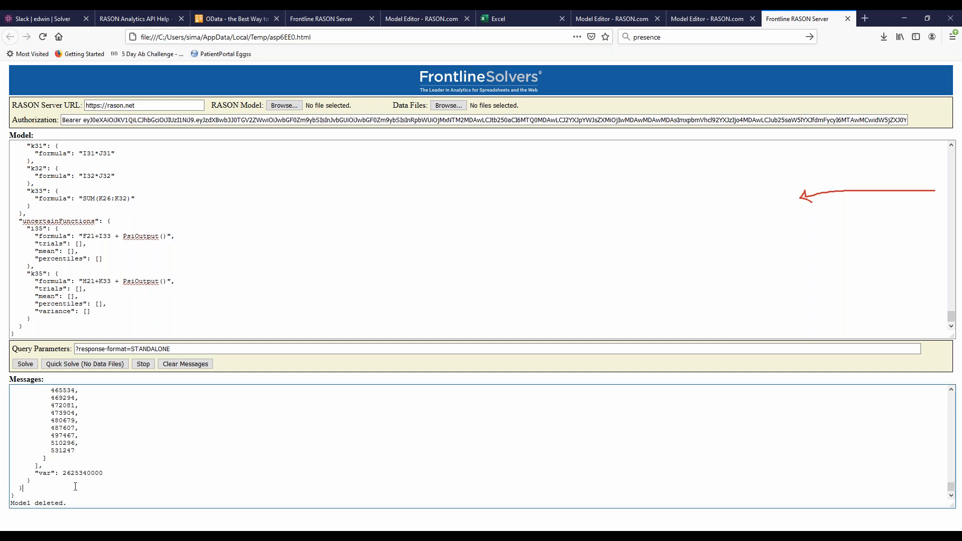
Open the web page's source code and examine the embedded RASON model's uncertain variables, data and formulas
{"action": "right_click", "coordinate": [308, 361]}
{"action": "left_click", "coordinate": [368, 436]}
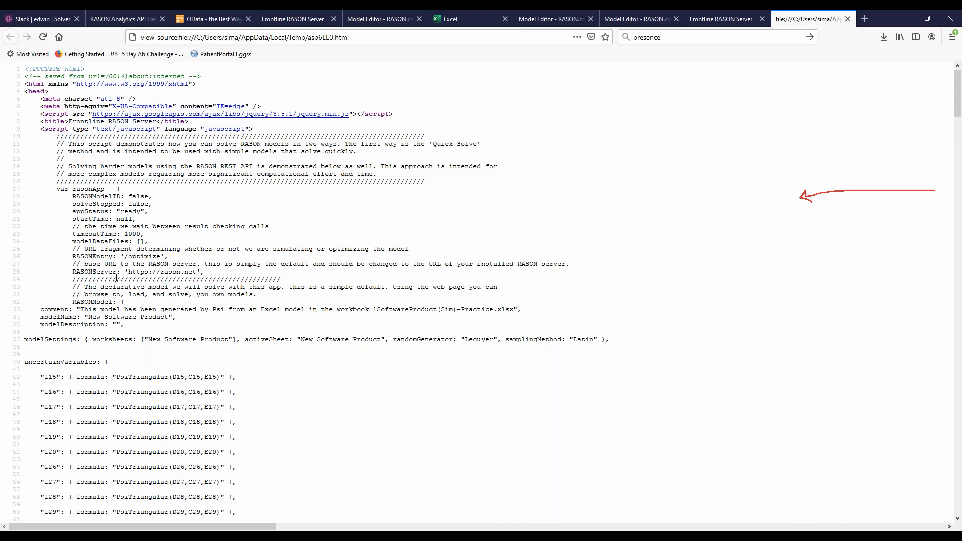
{"action": "scroll", "coordinate": [40, 145], "scroll_direction": "down", "scroll_amount": 5}
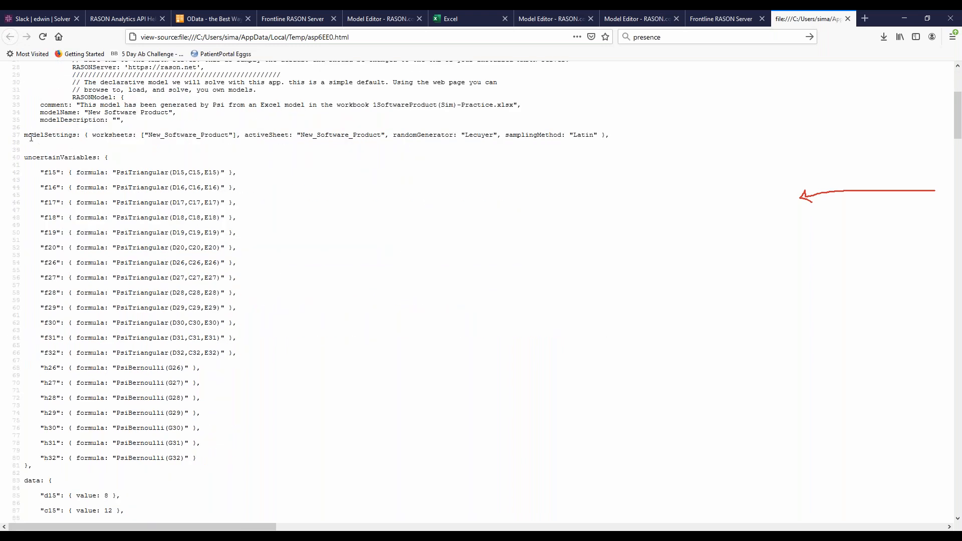
{"action": "left_click_drag", "start_coordinate": [25, 156], "coordinate": [311, 441]}
{"action": "scroll", "coordinate": [312, 443], "scroll_direction": "down", "scroll_amount": 4}
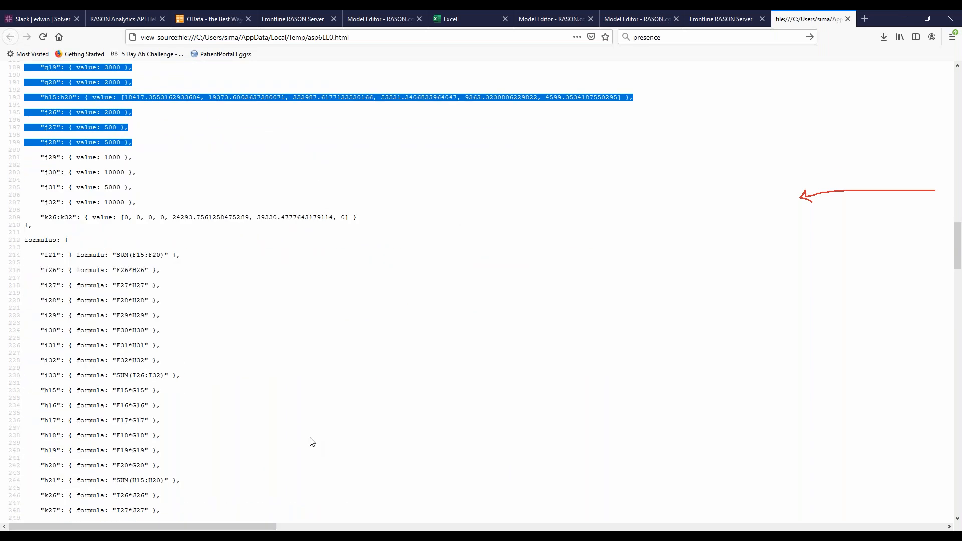
{"action": "scroll", "coordinate": [311, 441], "scroll_direction": "down", "scroll_amount": 15}
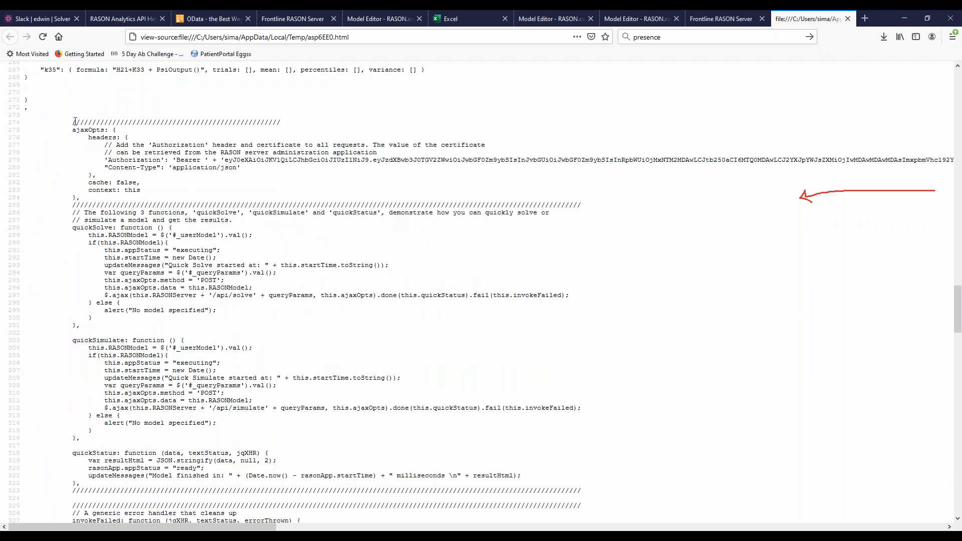
Examine the script's ajaxOpts authorization headers, the quickSolve and quickSimulate functions, and the status, results and delete functions
{"action": "left_click_drag", "start_coordinate": [72, 123], "coordinate": [119, 134]}
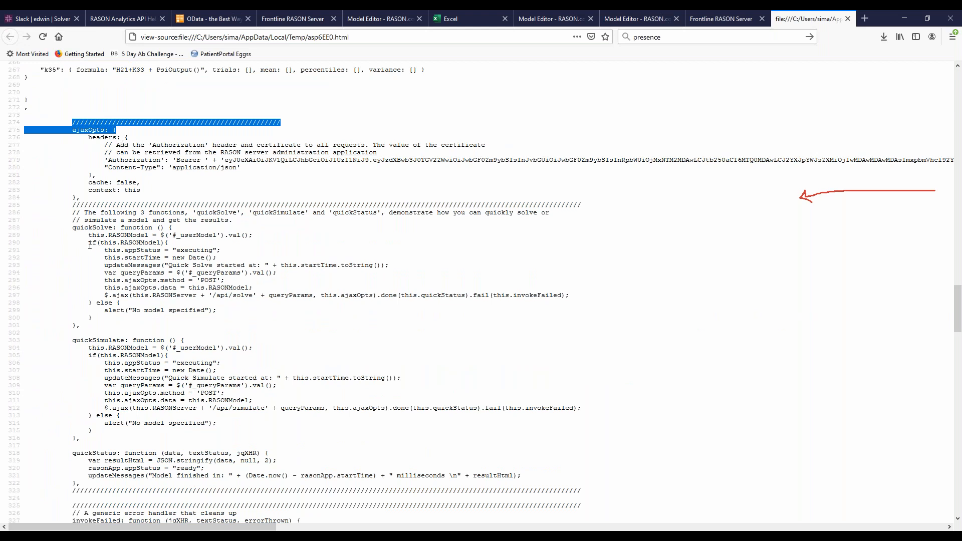
{"action": "left_click_drag", "start_coordinate": [68, 227], "coordinate": [228, 342]}
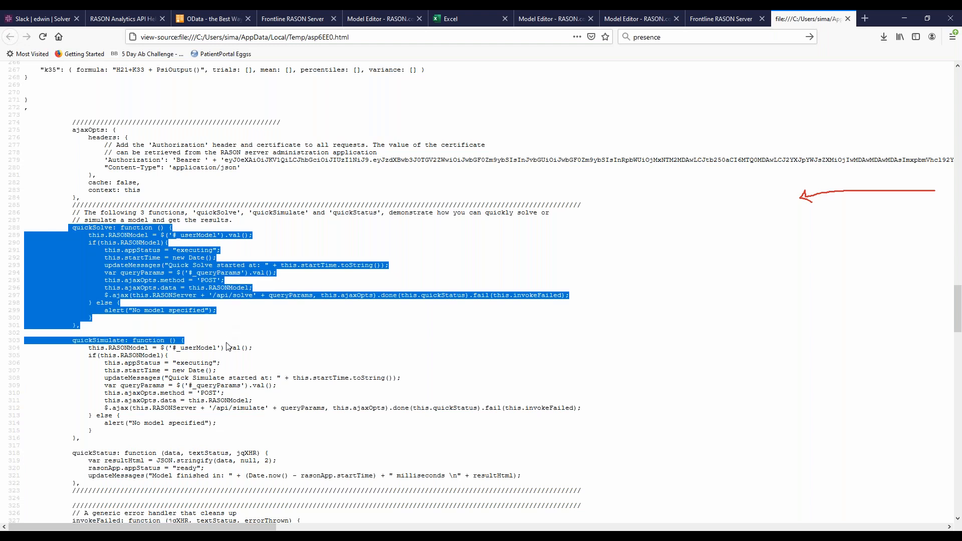
{"action": "scroll", "coordinate": [107, 258], "scroll_direction": "down", "scroll_amount": 4}
{"action": "left_click", "coordinate": [107, 258]}
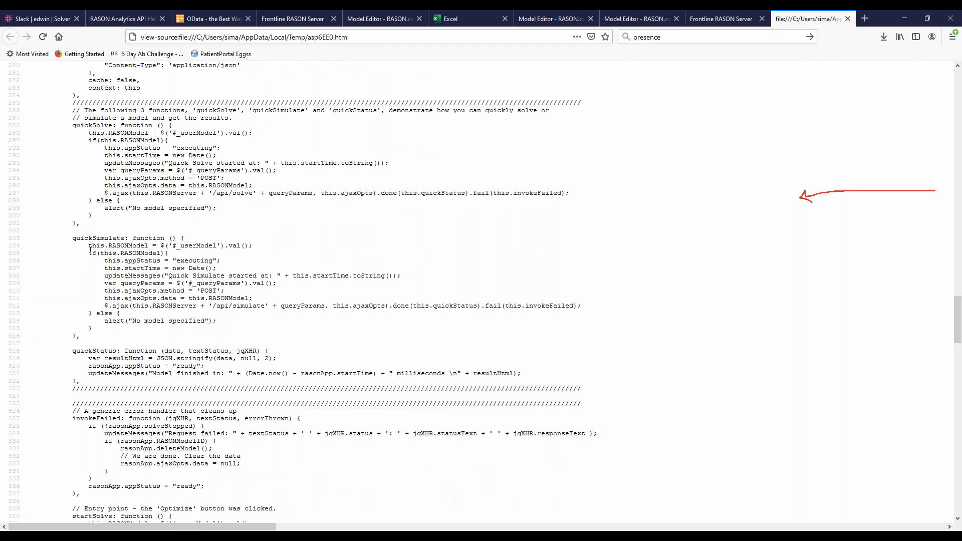
{"action": "scroll", "coordinate": [90, 250], "scroll_direction": "down", "scroll_amount": 4}
{"action": "scroll", "coordinate": [90, 250], "scroll_direction": "down", "scroll_amount": 20}
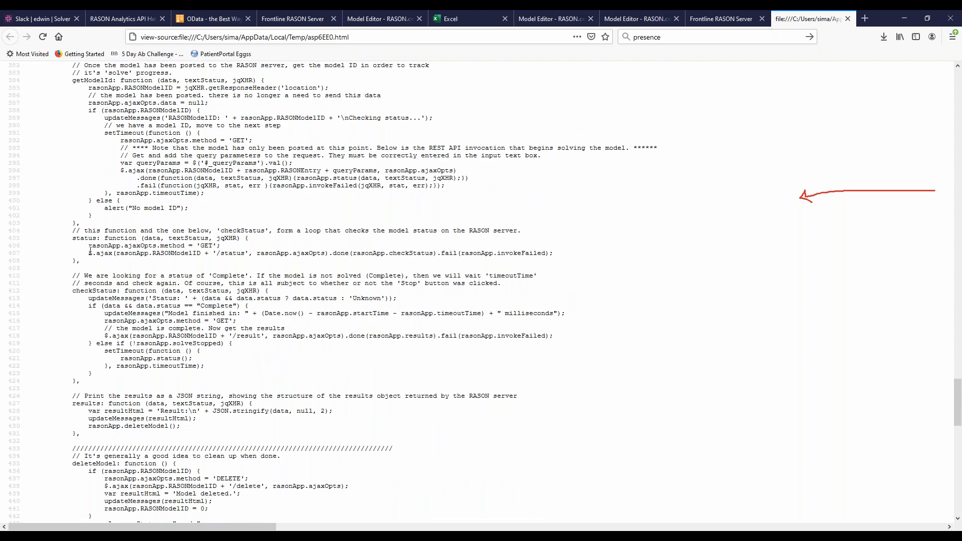
{"action": "scroll", "coordinate": [90, 250], "scroll_direction": "down", "scroll_amount": 10}
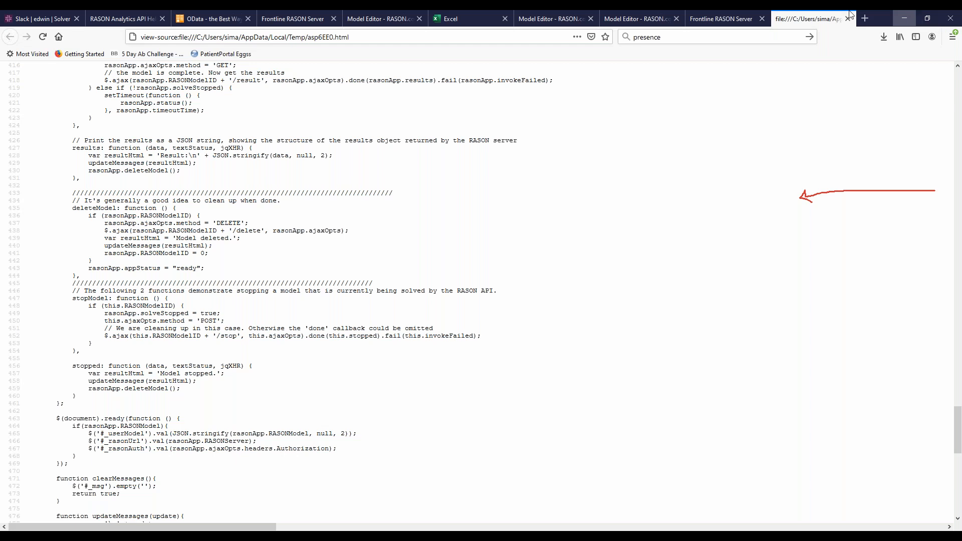
{"action": "left_click", "coordinate": [472, 16]}
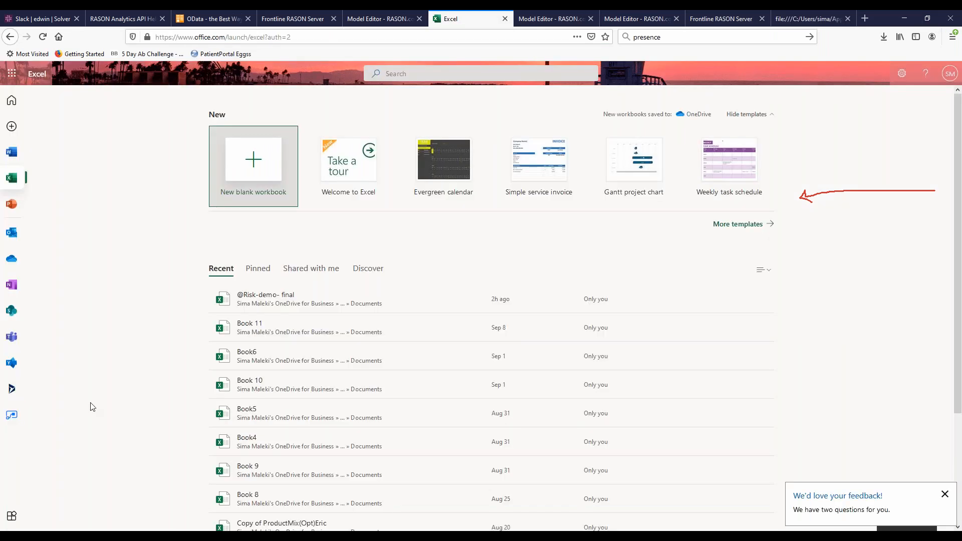
{"action": "left_click", "coordinate": [253, 297]}
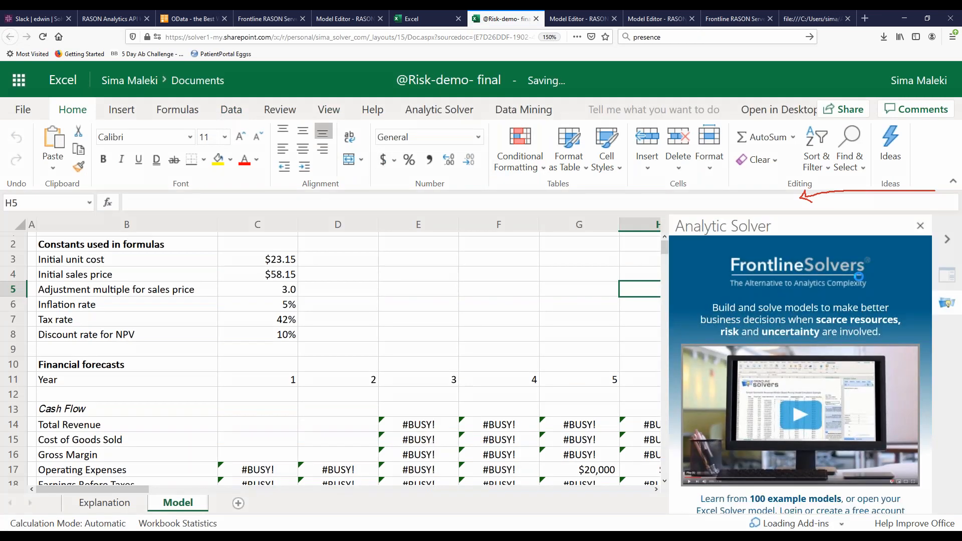
{"action": "left_click", "coordinate": [423, 109]}
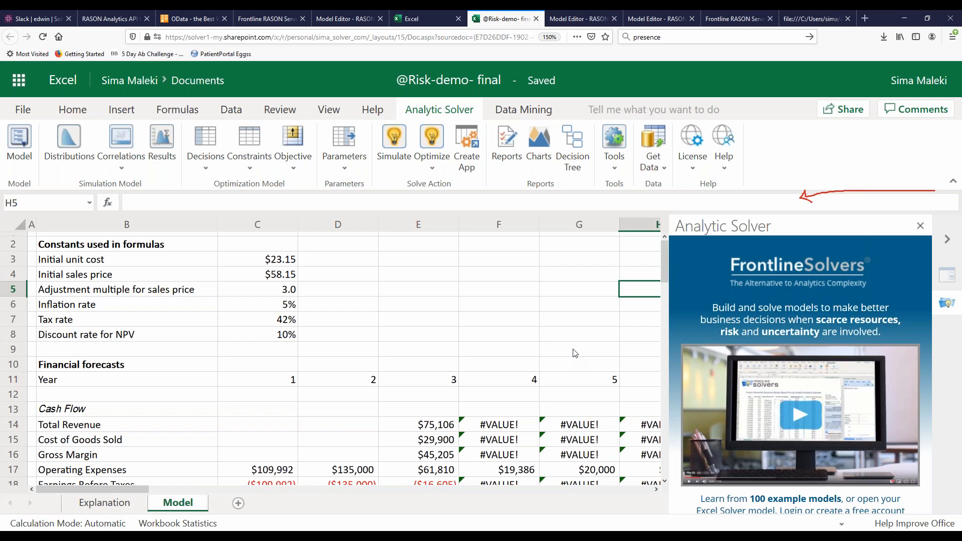
{"action": "scroll", "coordinate": [575, 353], "scroll_direction": "down", "scroll_amount": 6}
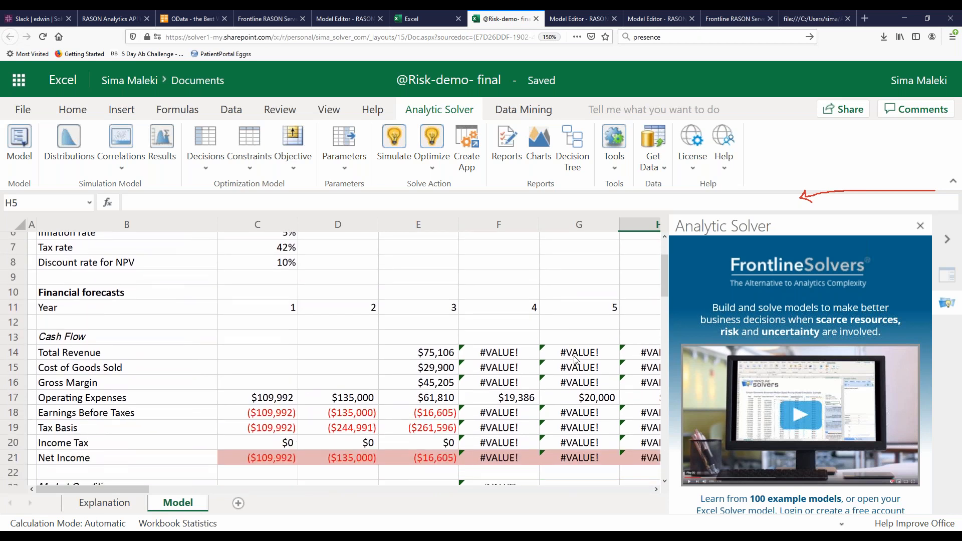
{"action": "scroll", "coordinate": [575, 363], "scroll_direction": "down", "scroll_amount": 3}
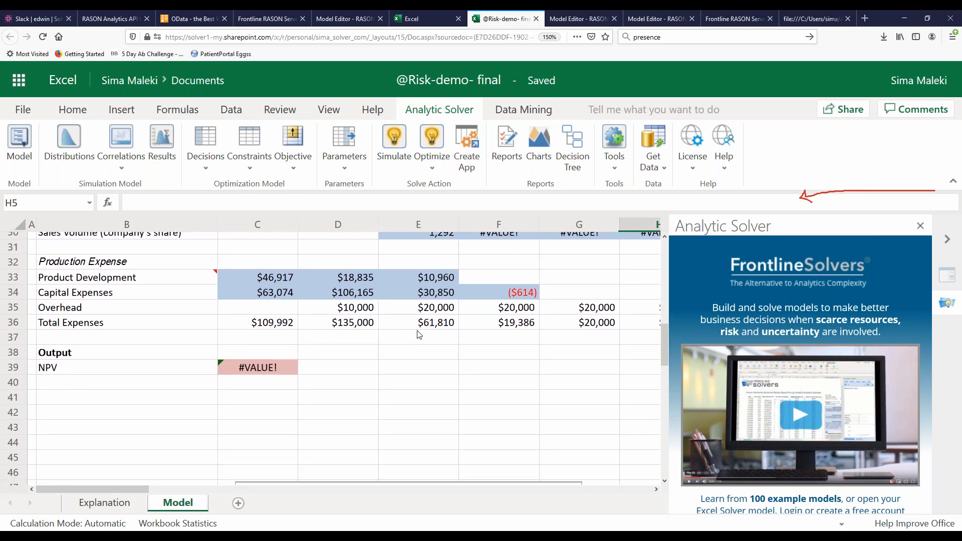
{"action": "key", "text": "ctrl+plus"}
{"action": "key", "text": "ctrl+minus"}
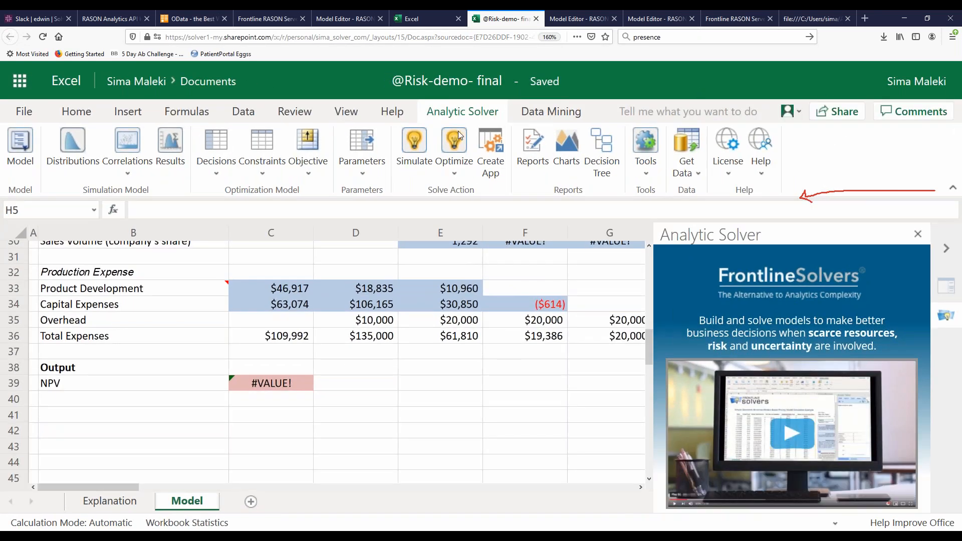
Start Create App and log in to Analytic Solver with the account email and password, declining to save the login in the browser
{"action": "left_click", "coordinate": [502, 158]}
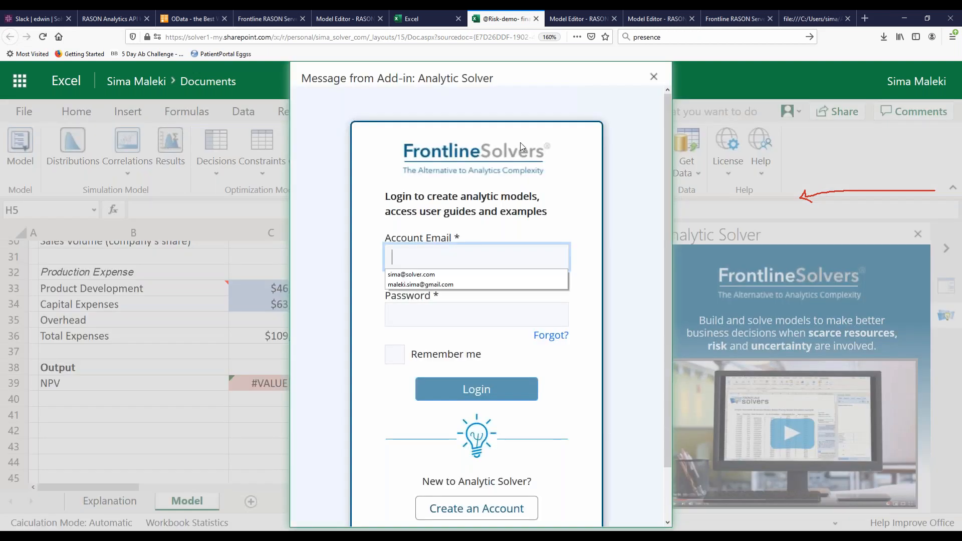
{"action": "left_click", "coordinate": [414, 274]}
{"action": "left_click", "coordinate": [413, 305]}
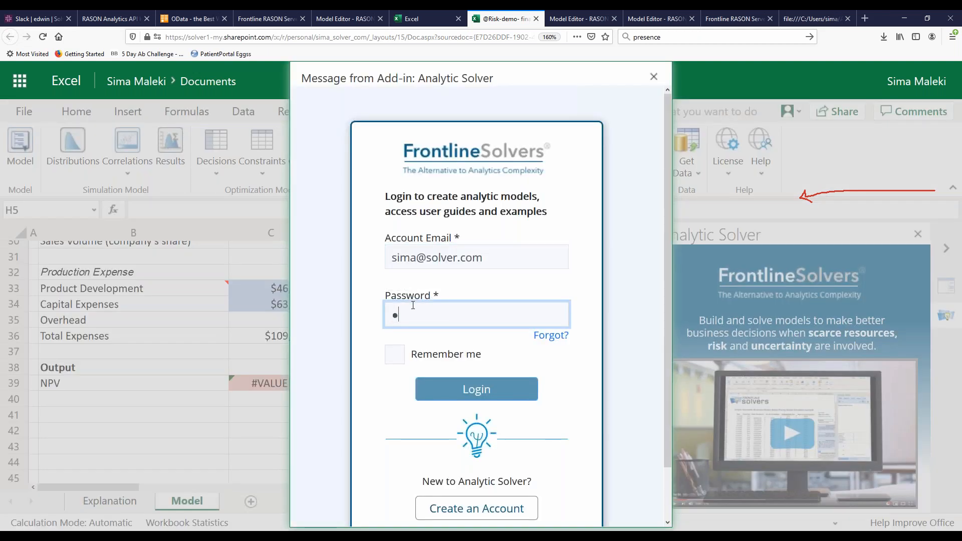
{"action": "type", "text": "•••••••••••"}
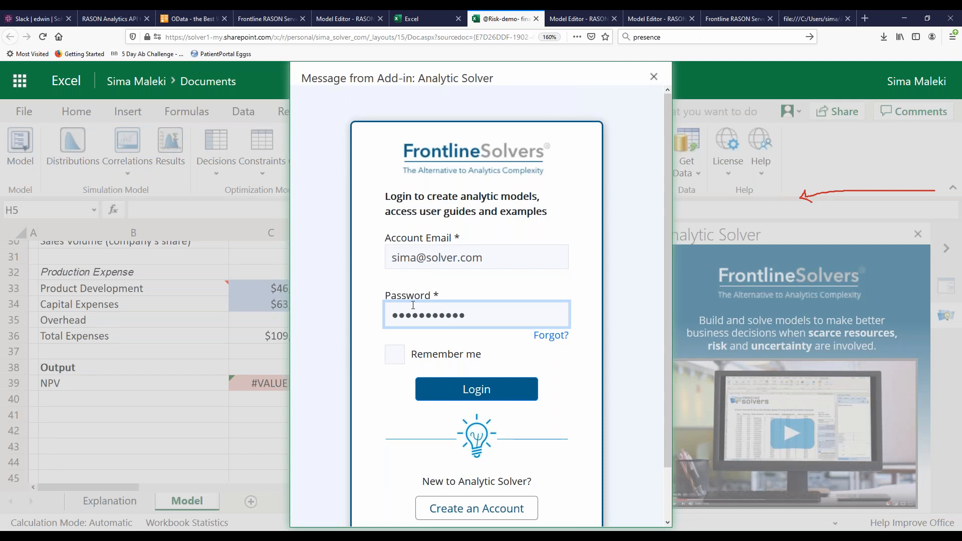
{"action": "left_click", "coordinate": [455, 390]}
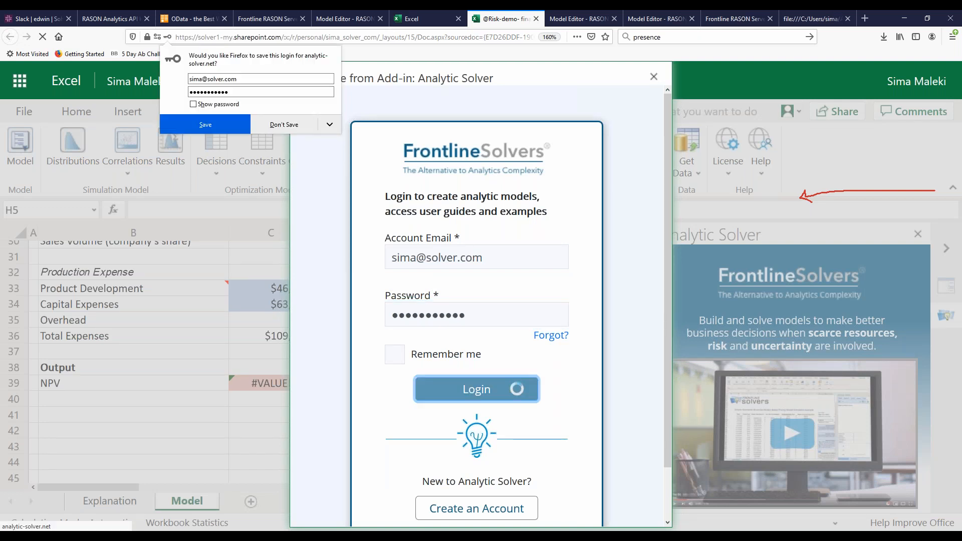
{"action": "left_click", "coordinate": [284, 126]}
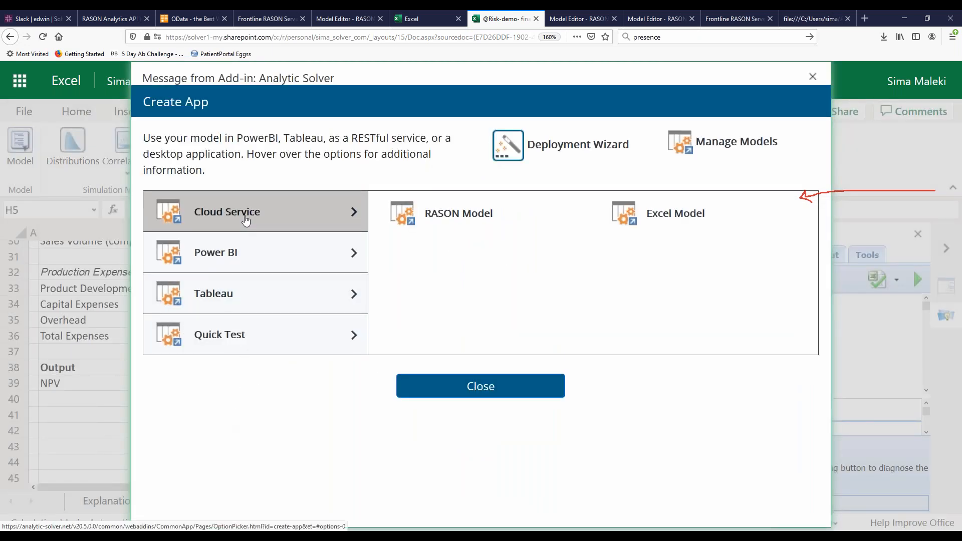
Look through the Cloud Service, Quick Test and Power BI deployment options in Create App
{"action": "mouse_move", "coordinate": [533, 220]}
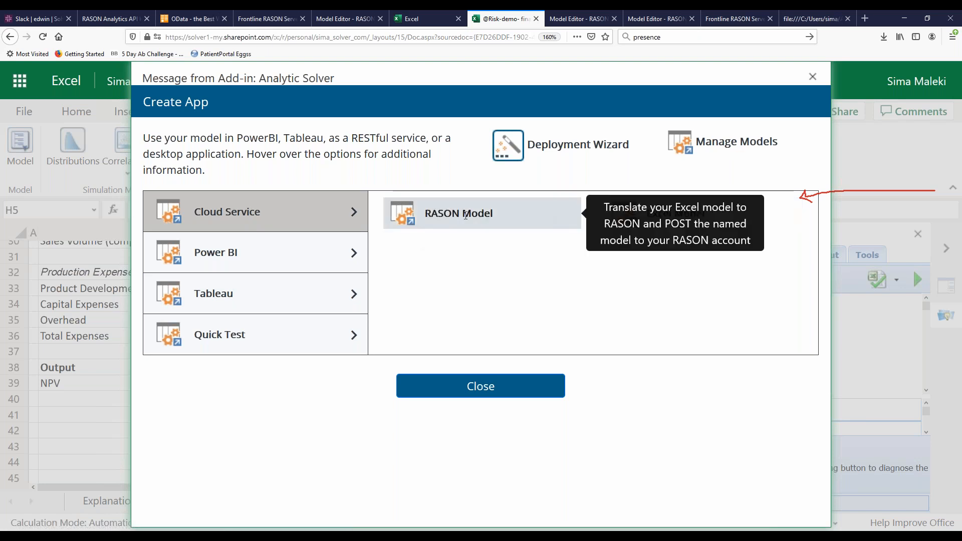
{"action": "left_click", "coordinate": [253, 343]}
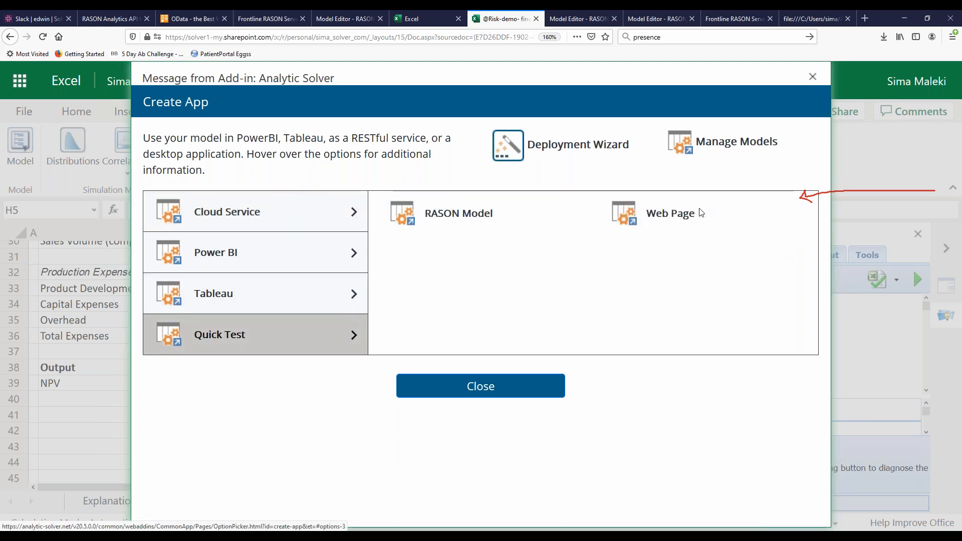
{"action": "left_click", "coordinate": [279, 256]}
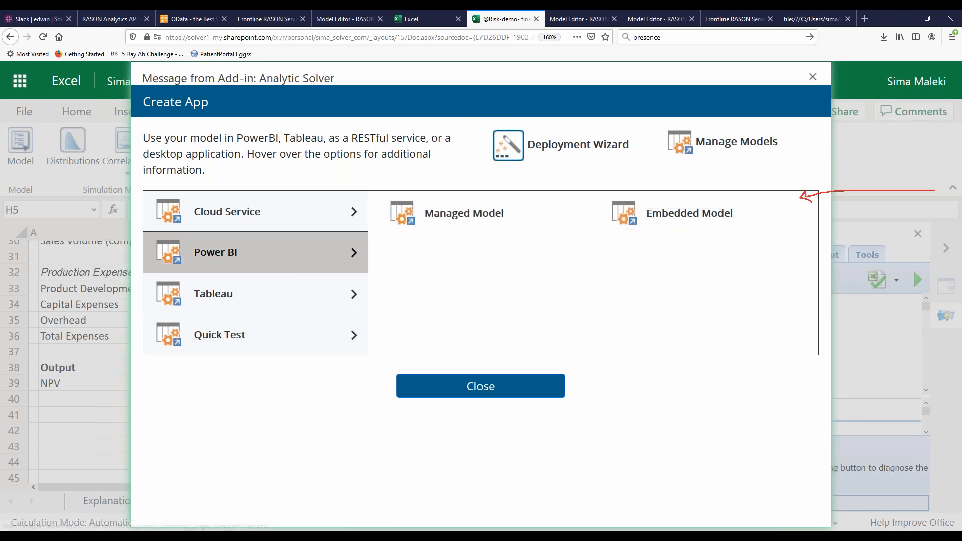
Close Create App, run the simulation on the Model sheet in Excel for the web and dismiss the simulation overview charts
{"action": "left_click", "coordinate": [813, 77]}
{"action": "left_click", "coordinate": [539, 430]}
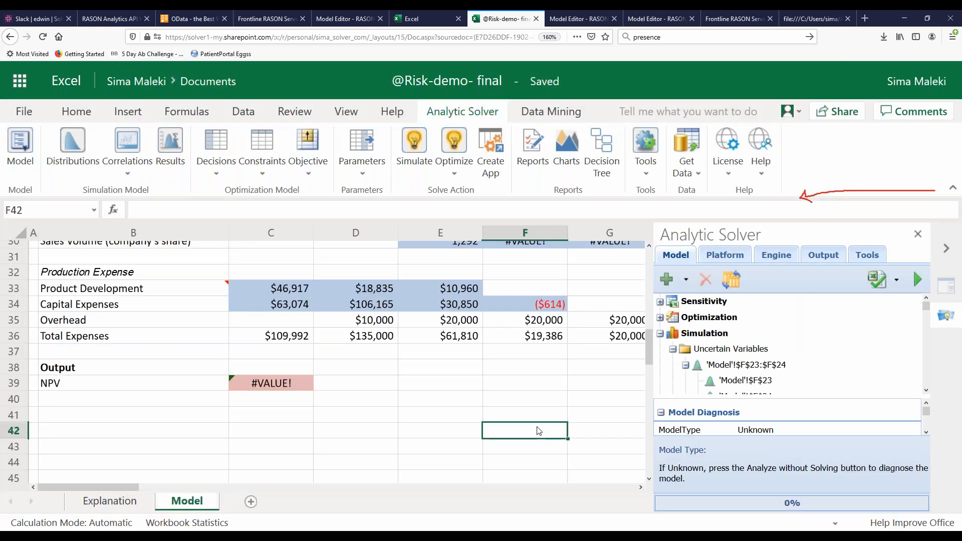
{"action": "scroll", "coordinate": [538, 431], "scroll_direction": "up", "scroll_amount": 3}
{"action": "scroll", "coordinate": [538, 420], "scroll_direction": "down", "scroll_amount": 3}
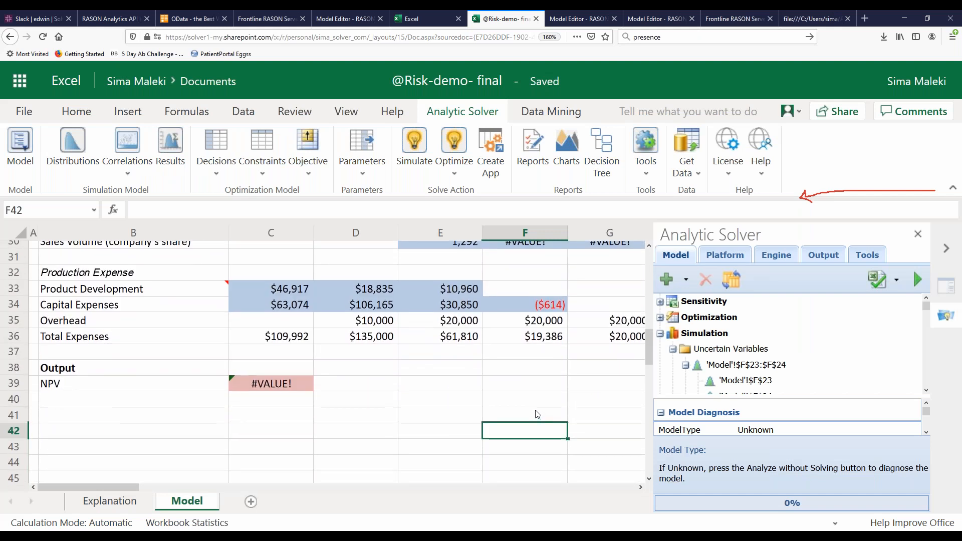
{"action": "scroll", "coordinate": [537, 415], "scroll_direction": "up", "scroll_amount": 3}
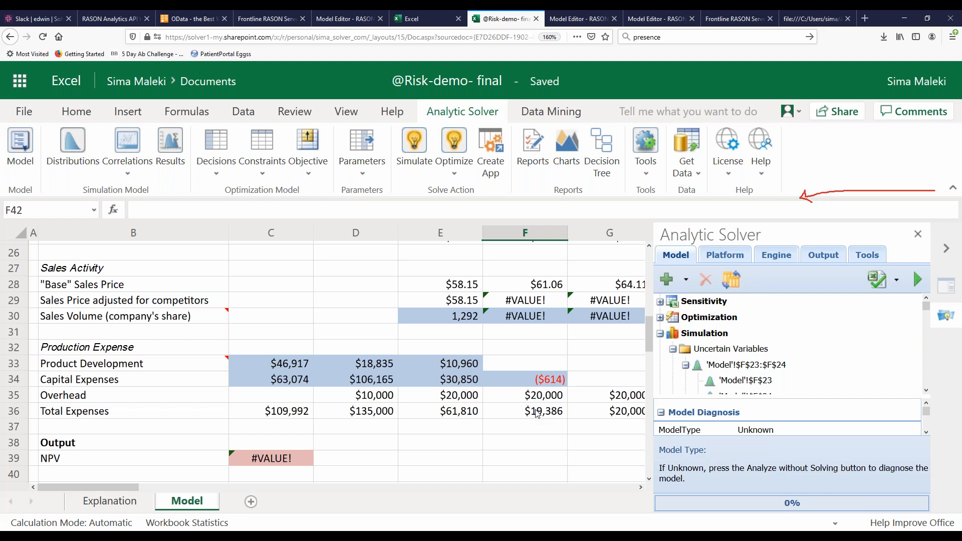
{"action": "scroll", "coordinate": [539, 424], "scroll_direction": "down", "scroll_amount": 3}
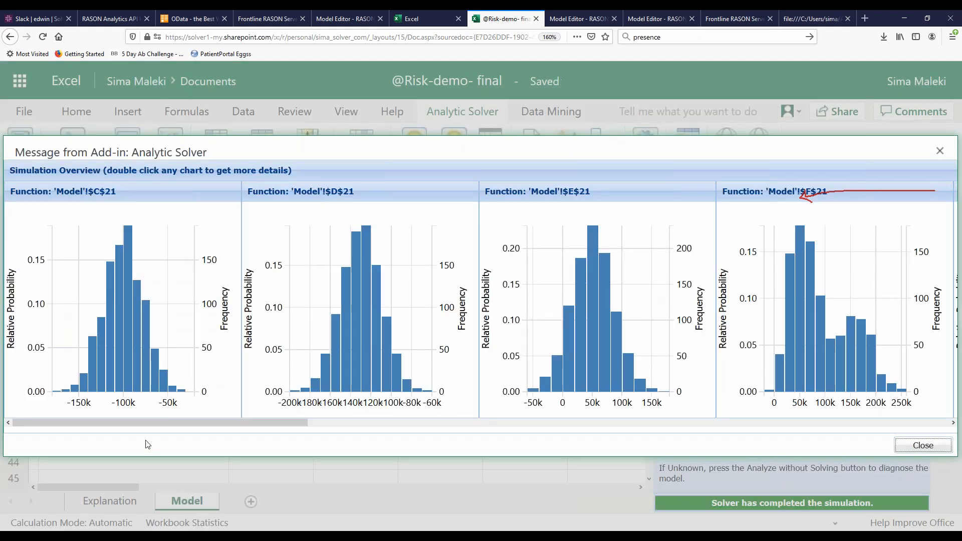
{"action": "left_click", "coordinate": [938, 151]}
{"action": "left_click", "coordinate": [390, 403]}
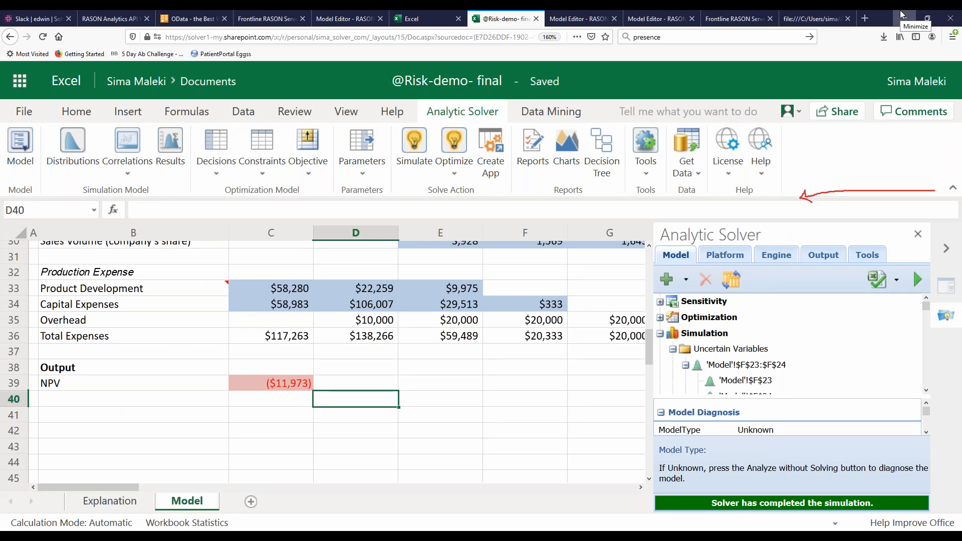
Switch to the RASON model editor showing flow-1, enlarge the diagram pane and inspect the 1SoftwareProduct(Sim)-Practice and PureDecisionTable stages
{"action": "left_click", "coordinate": [583, 18]}
{"action": "left_click", "coordinate": [656, 15]}
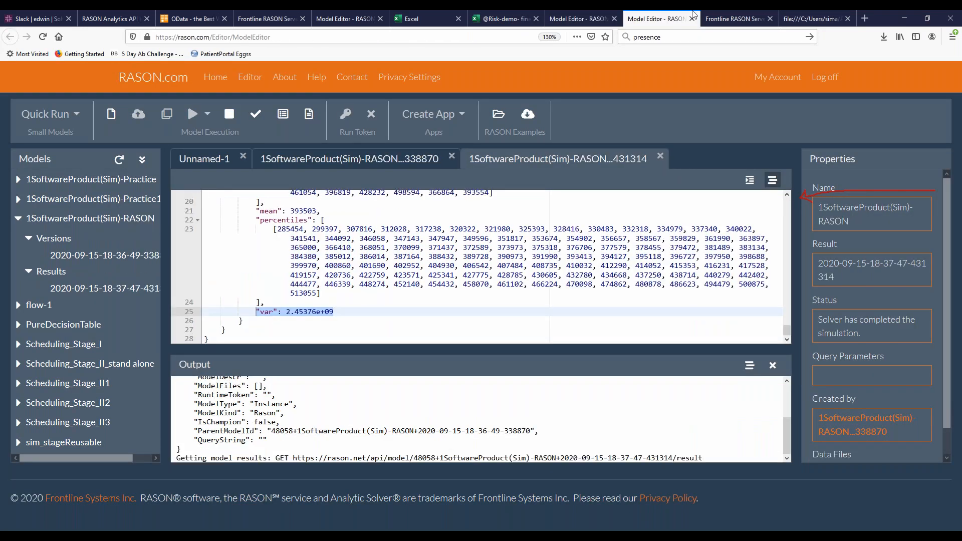
{"action": "left_click", "coordinate": [721, 16]}
{"action": "left_click", "coordinate": [333, 14]}
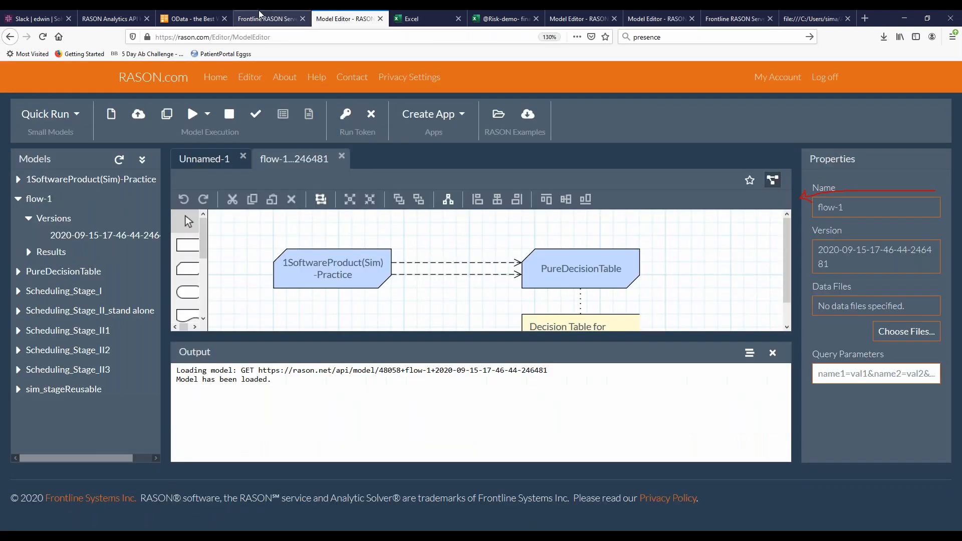
{"action": "left_click_drag", "start_coordinate": [324, 331], "coordinate": [334, 362]}
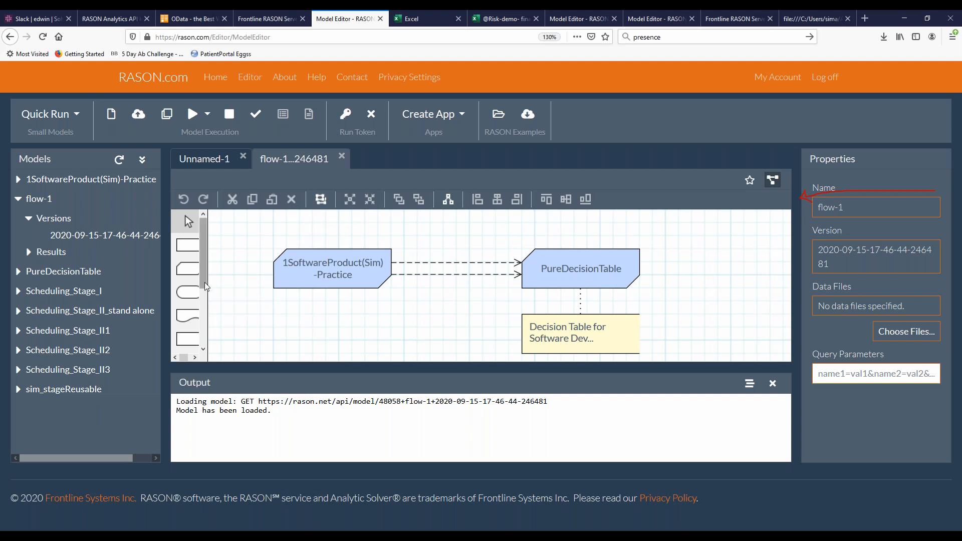
{"action": "left_click", "coordinate": [361, 266]}
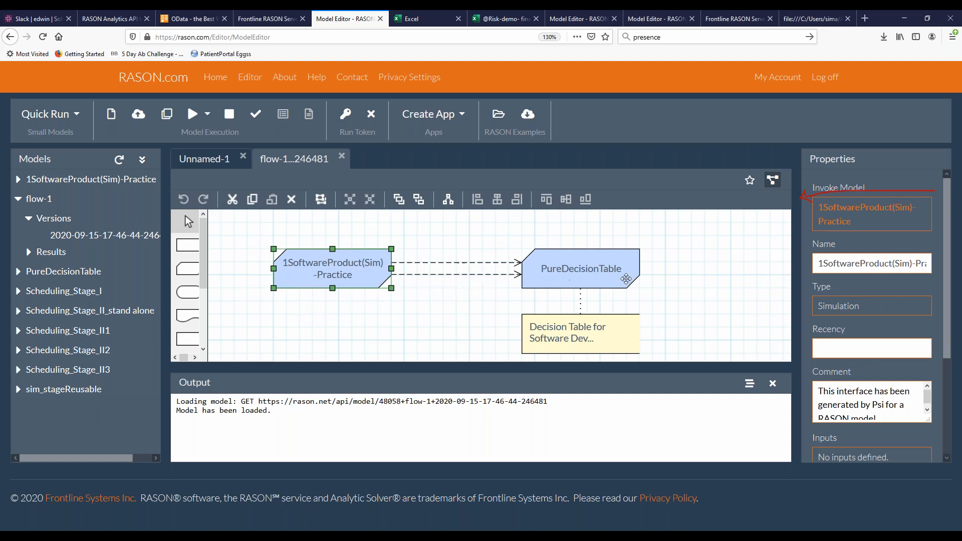
{"action": "left_click", "coordinate": [603, 273]}
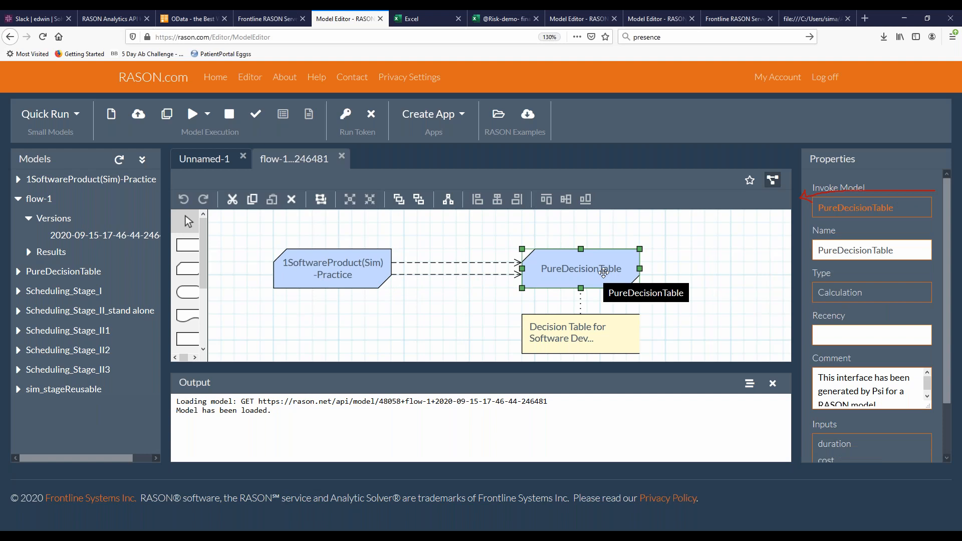
Switch to the SoftwareProduct(Sim) - Decision Table workbook in desktop Excel and view the IvestmenDecision table up close
{"action": "mouse_move", "coordinate": [392, 529]}
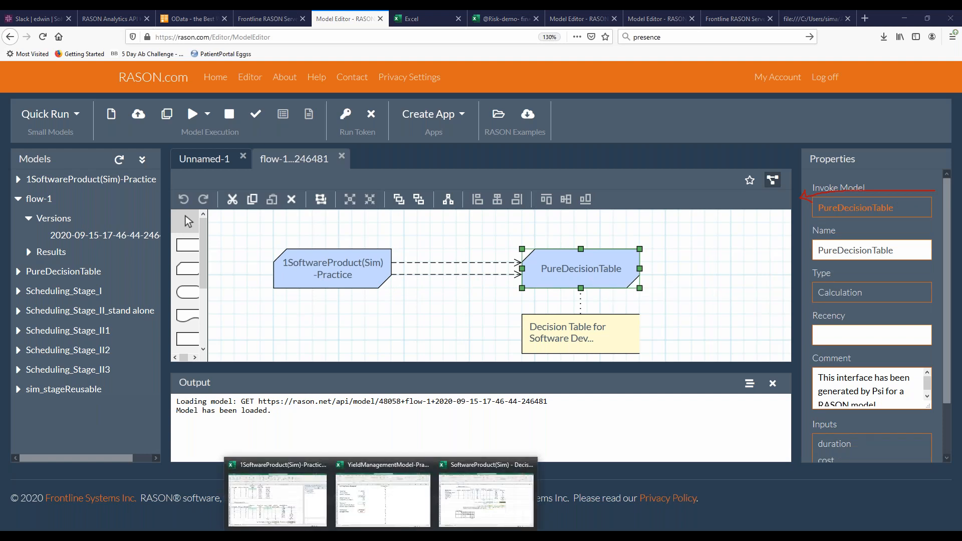
{"action": "left_click", "coordinate": [486, 498]}
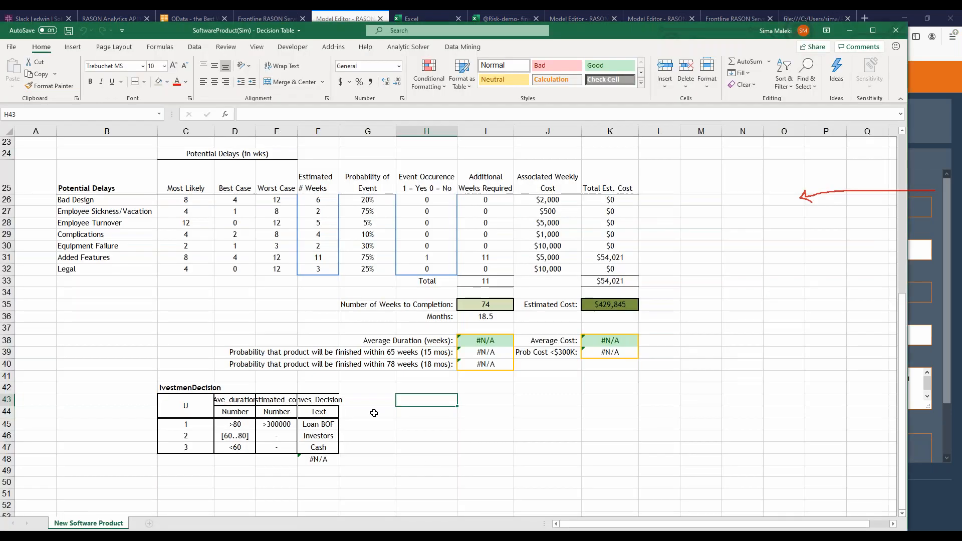
{"action": "scroll", "coordinate": [174, 410], "scroll_direction": "up", "scroll_amount": 4}
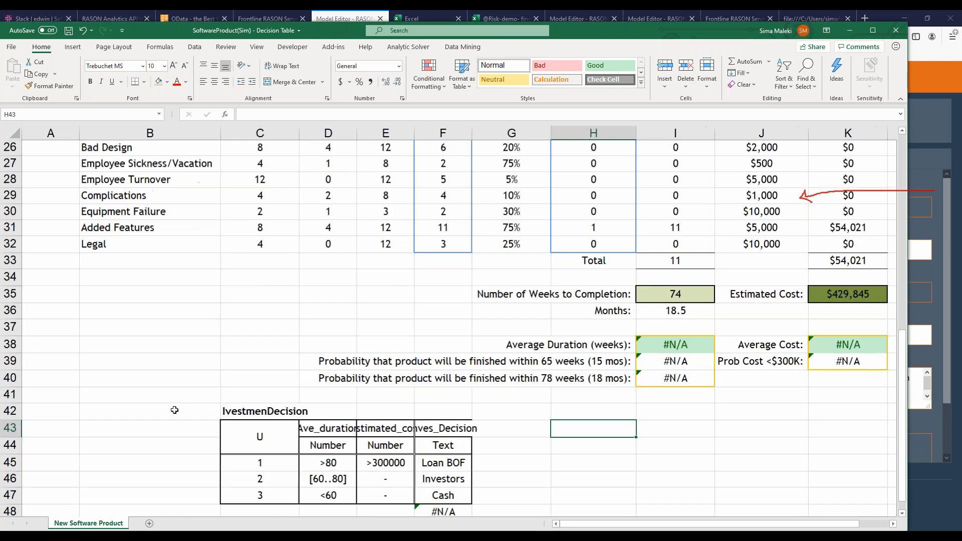
{"action": "scroll", "coordinate": [451, 326], "scroll_direction": "down", "scroll_amount": 3}
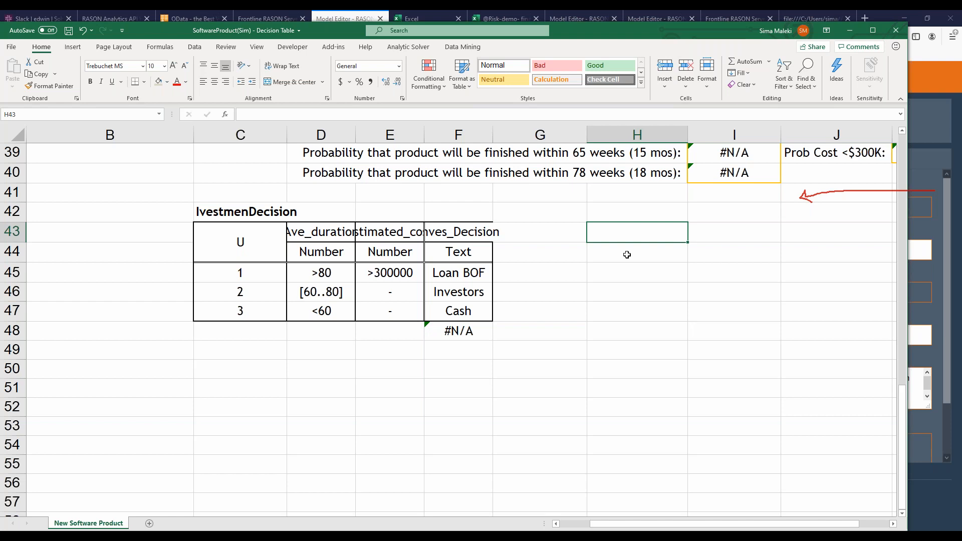
Show the Analytic Solver commands and look through the model element types that can be added, including the decision table options
{"action": "left_click", "coordinate": [408, 46]}
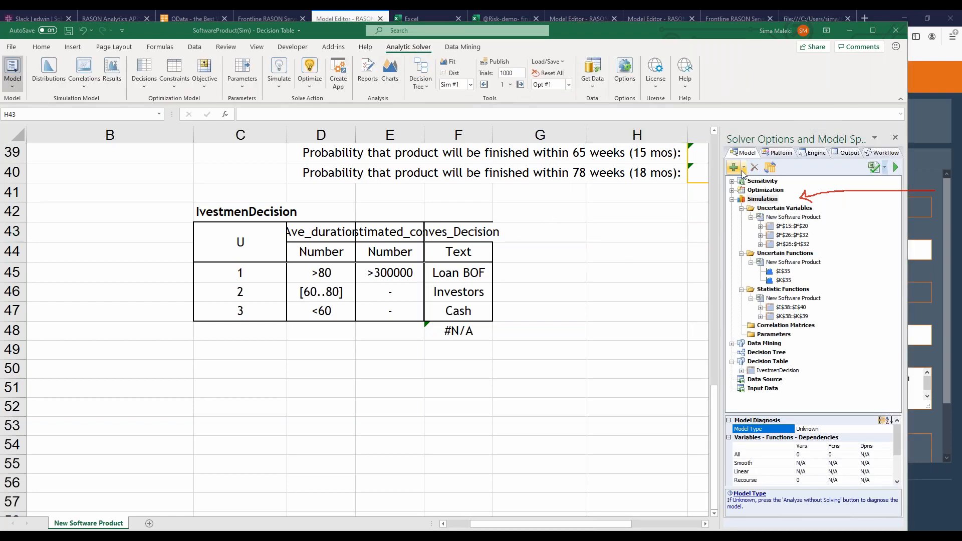
{"action": "left_click", "coordinate": [743, 169]}
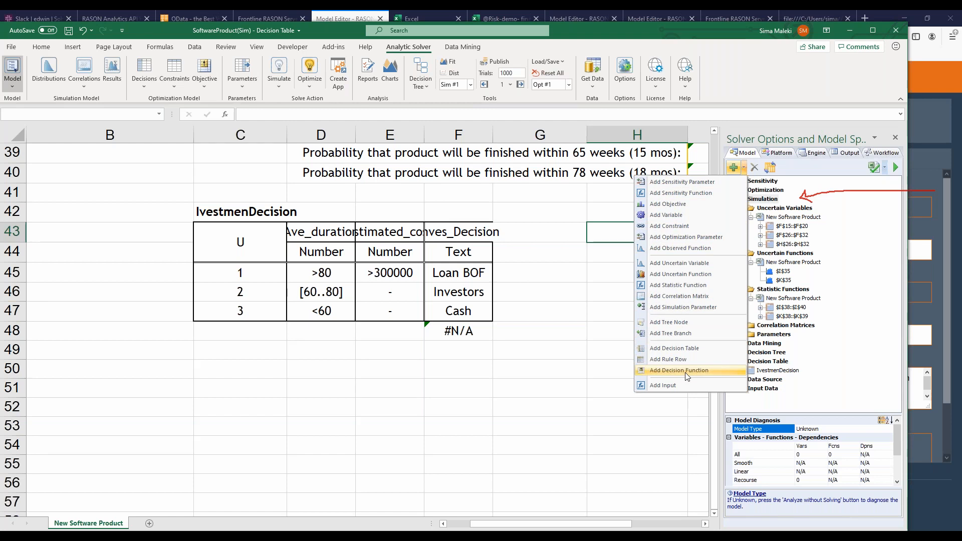
{"action": "left_click", "coordinate": [516, 391]}
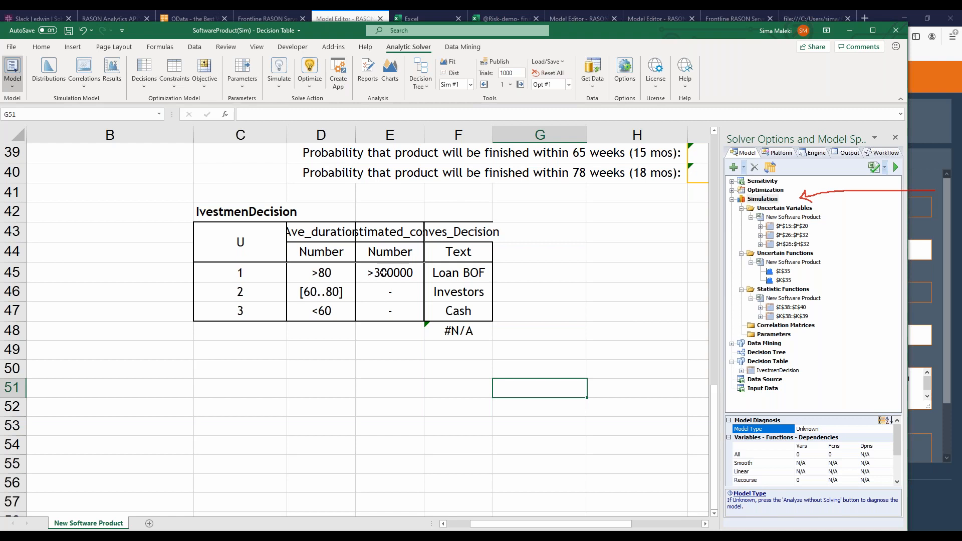
Examine the duration, cost and decision conditions in the rule rows of the IvestmenDecision table
{"action": "left_click", "coordinate": [383, 273]}
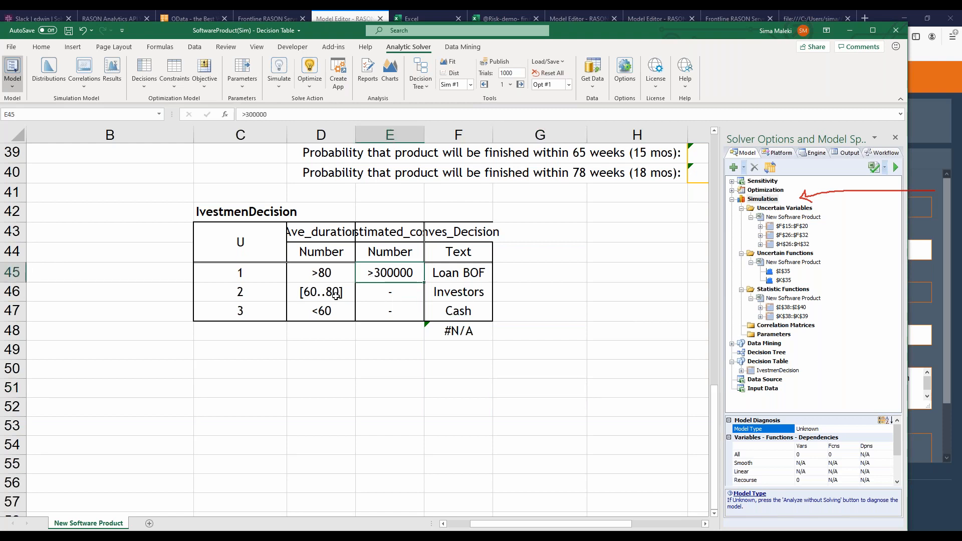
{"action": "left_click", "coordinate": [301, 299]}
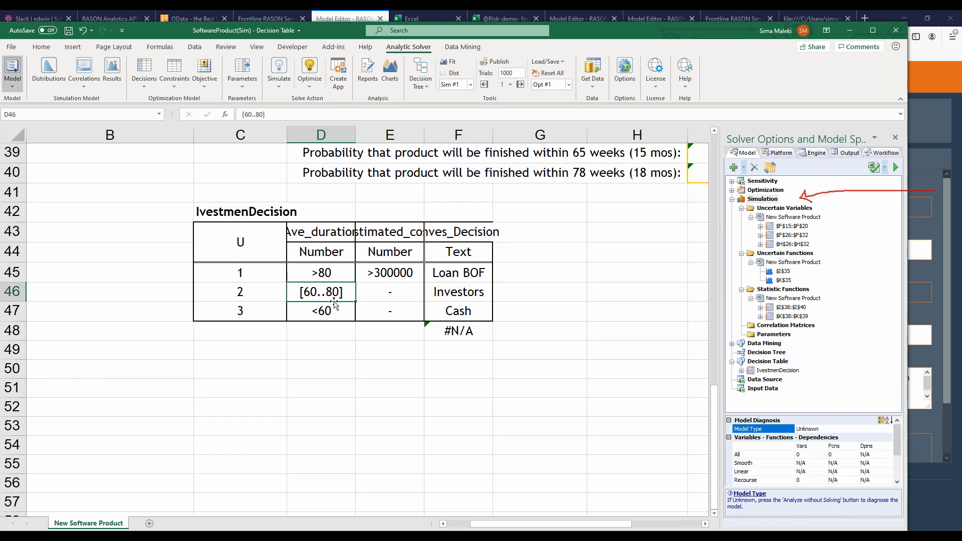
{"action": "left_click", "coordinate": [390, 292]}
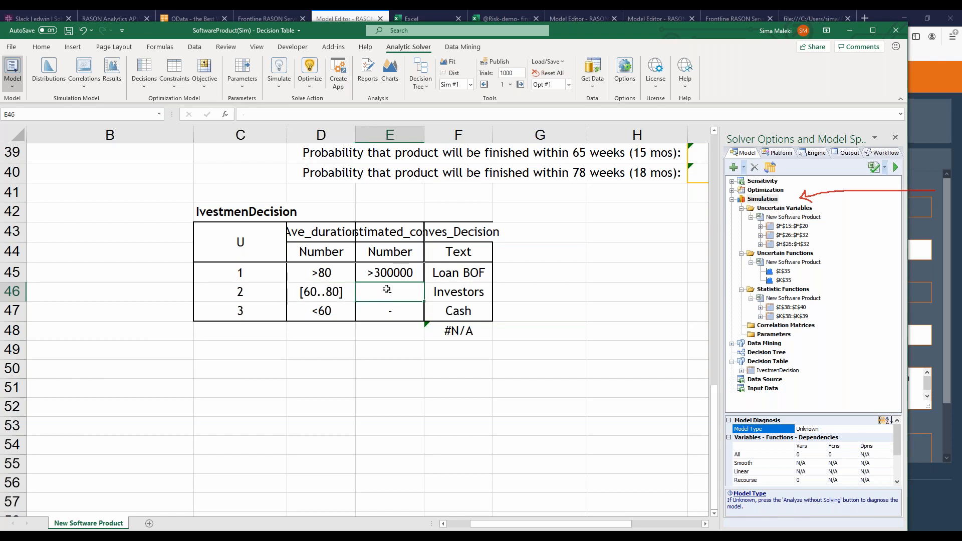
{"action": "left_click", "coordinate": [454, 296]}
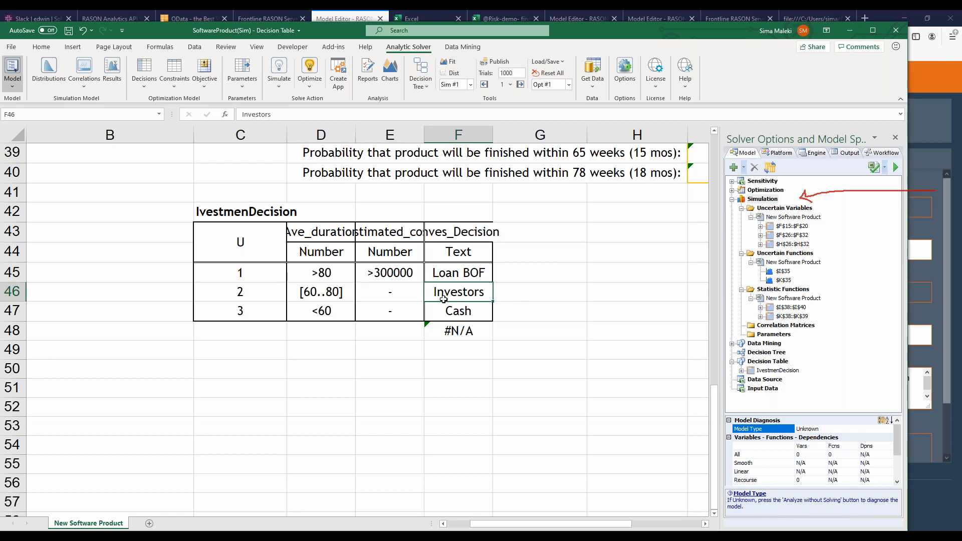
{"action": "left_click", "coordinate": [325, 311]}
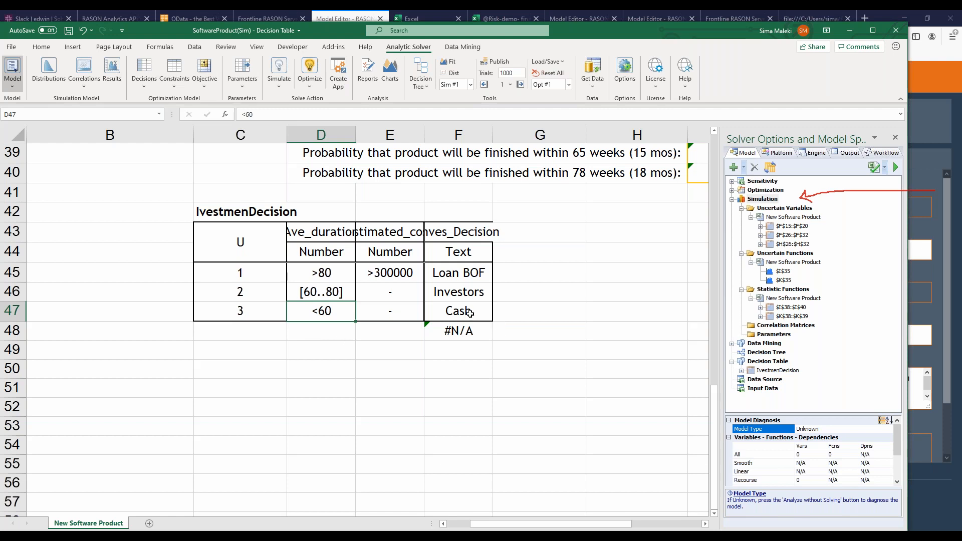
Return to flow-1 in the RASON editor and examine its two stages and the upper connection's Input Variable and Invocable Output Value
{"action": "left_click", "coordinate": [849, 30]}
{"action": "left_click", "coordinate": [378, 340]}
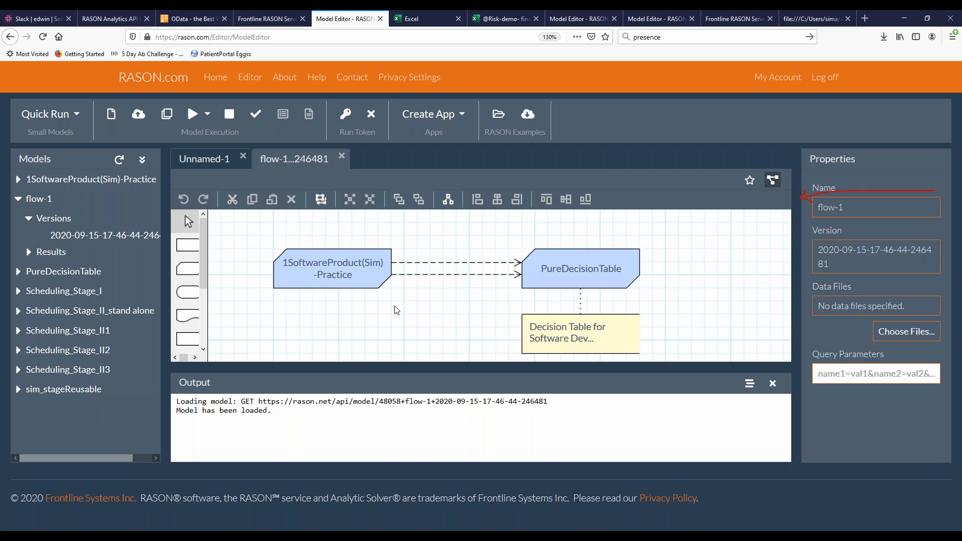
{"action": "left_click", "coordinate": [344, 270]}
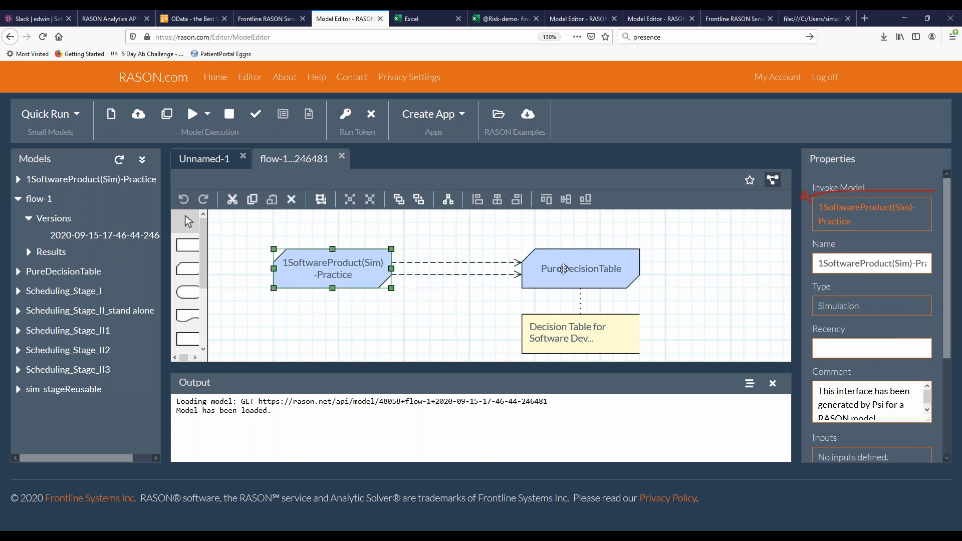
{"action": "left_click", "coordinate": [565, 269]}
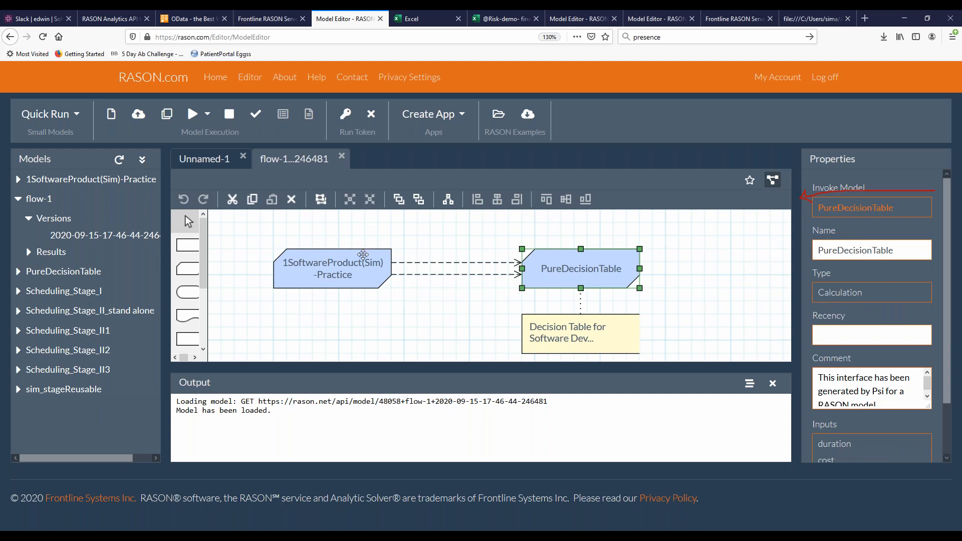
{"action": "left_click", "coordinate": [363, 257]}
{"action": "left_click", "coordinate": [603, 254]}
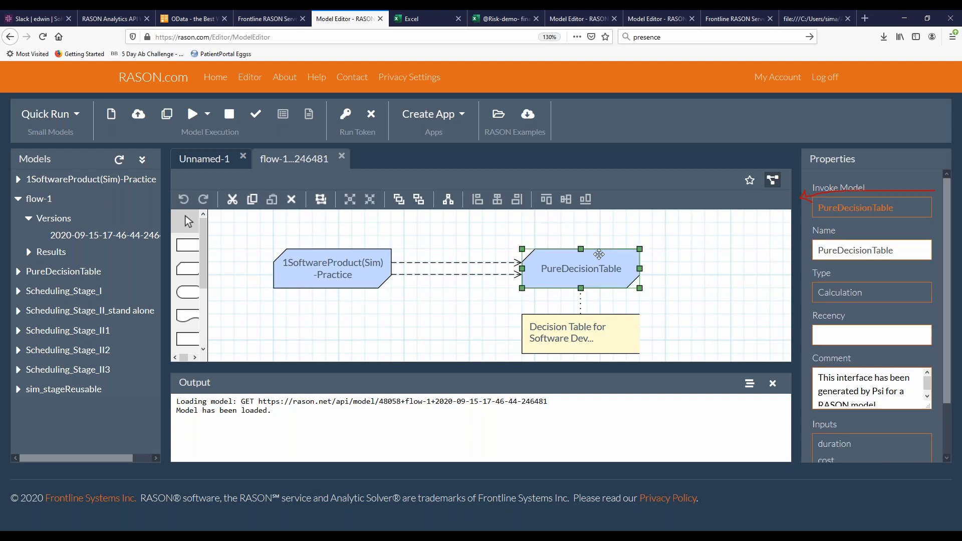
{"action": "left_click", "coordinate": [427, 262]}
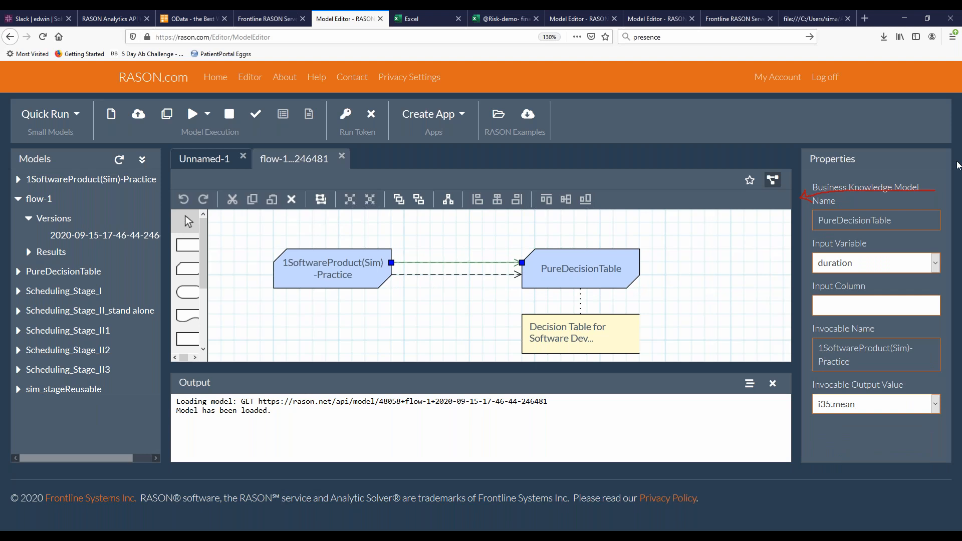
{"action": "mouse_move", "coordinate": [874, 280]}
{"action": "left_mouse_down"}
{"action": "mouse_move", "coordinate": [807, 268]}
{"action": "mouse_move", "coordinate": [887, 218]}
{"action": "mouse_move", "coordinate": [937, 266]}
{"action": "mouse_move", "coordinate": [899, 282]}
{"action": "left_mouse_up"}
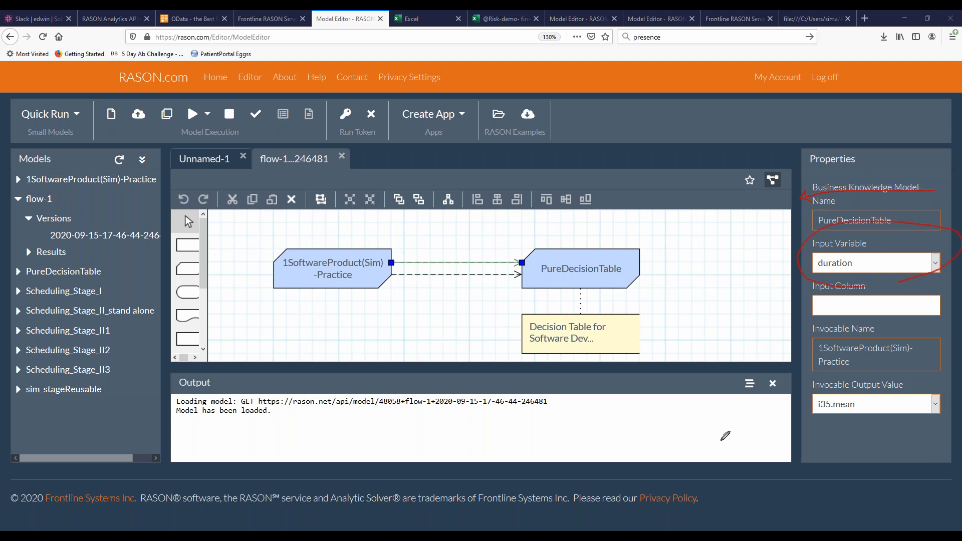
{"action": "mouse_move", "coordinate": [901, 426]}
{"action": "left_mouse_down"}
{"action": "mouse_move", "coordinate": [787, 405]}
{"action": "mouse_move", "coordinate": [946, 371]}
{"action": "mouse_move", "coordinate": [942, 418]}
{"action": "mouse_move", "coordinate": [874, 425]}
{"action": "left_mouse_up"}
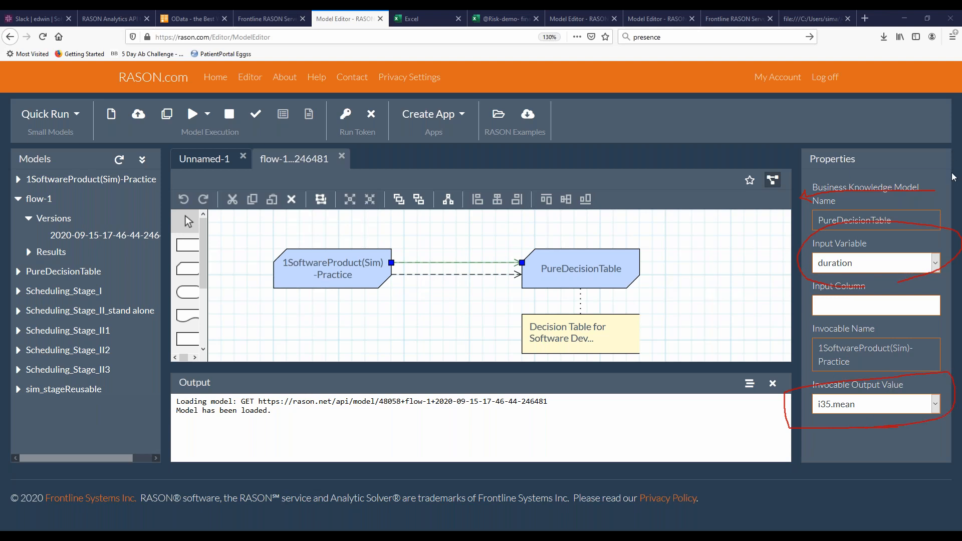
Solve the flow-1 decision flow, open its new result and check the run's status
{"action": "left_click", "coordinate": [208, 115]}
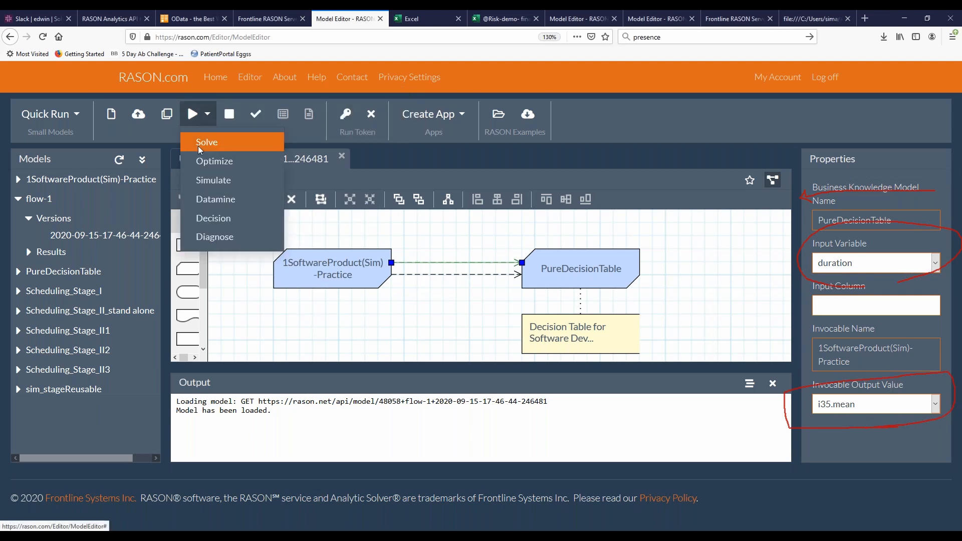
{"action": "left_click", "coordinate": [198, 146]}
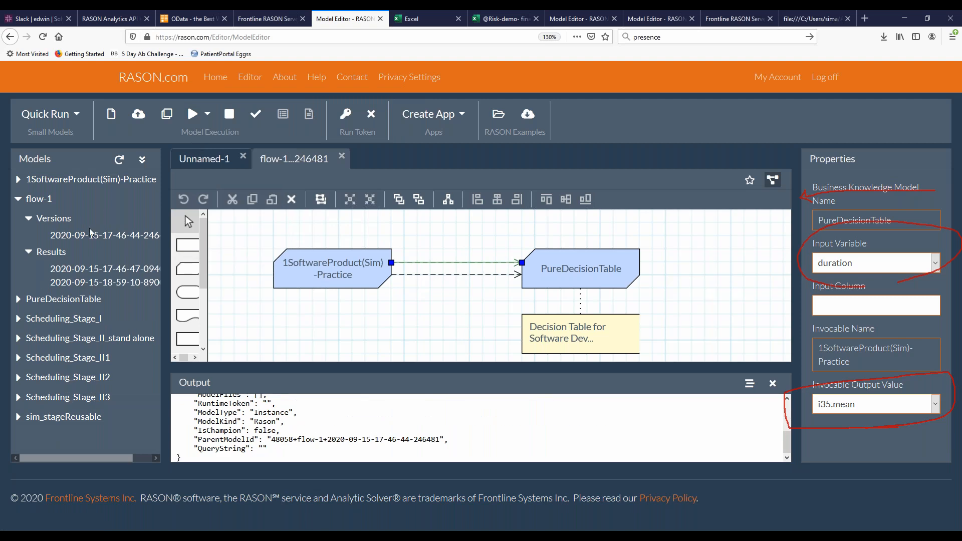
{"action": "left_click", "coordinate": [73, 280]}
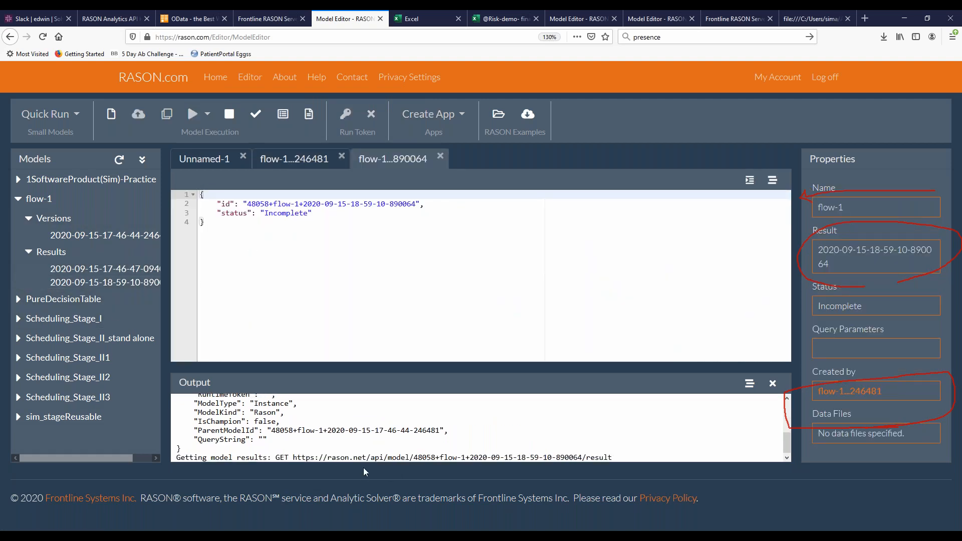
{"action": "left_click", "coordinate": [255, 125]}
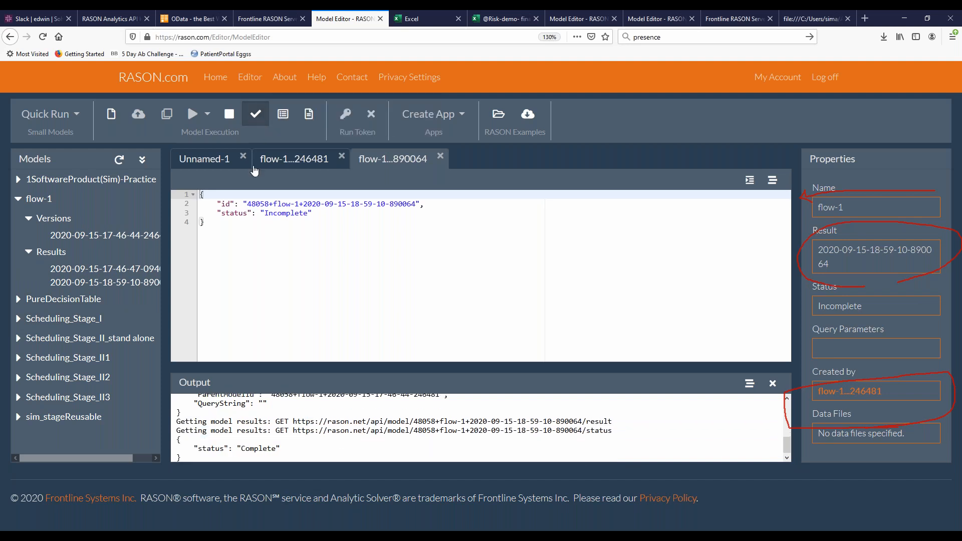
Reload the new flow-1 result and highlight the final Final_Plan data value under PureDecisionTable
{"action": "left_click", "coordinate": [76, 283]}
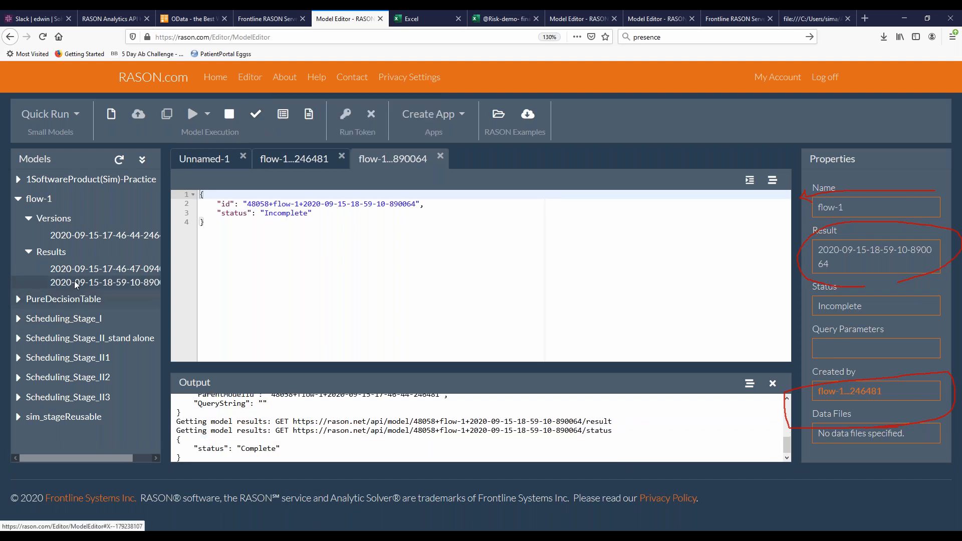
{"action": "scroll", "coordinate": [287, 328], "scroll_direction": "down", "scroll_amount": 5}
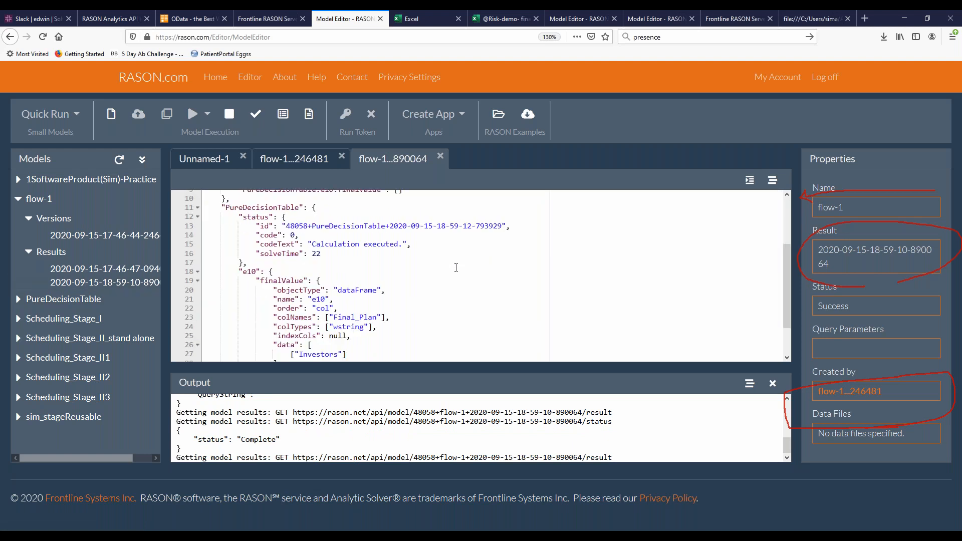
{"action": "left_click_drag", "start_coordinate": [346, 312], "coordinate": [287, 311]}
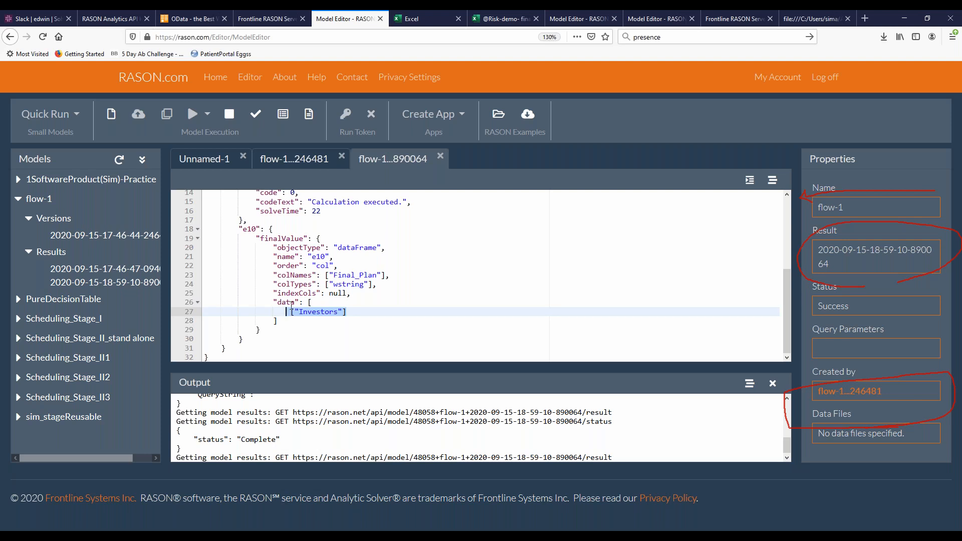
Switch to the PowerPoint slide show and advance the animation on the RASON Server slide
{"action": "left_click", "coordinate": [906, 14]}
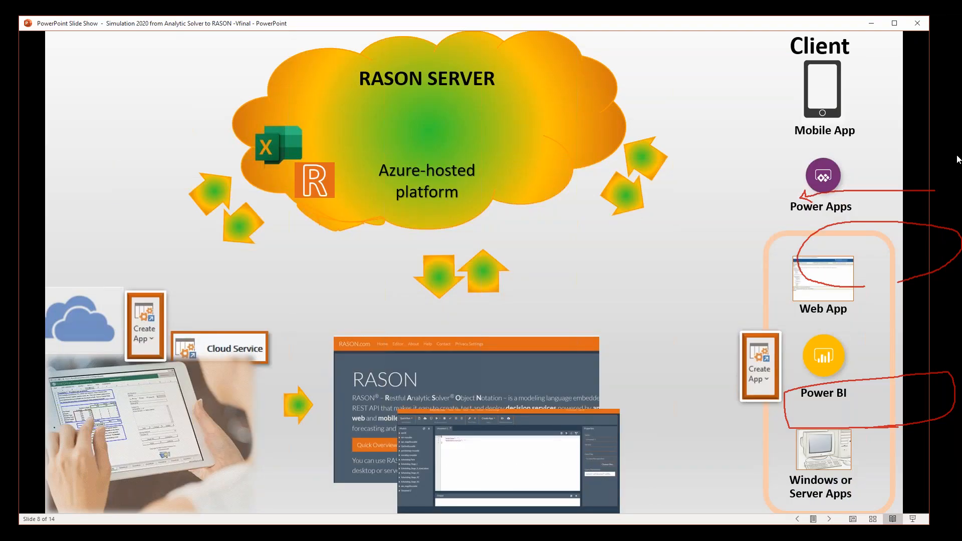
{"action": "left_click", "coordinate": [605, 382]}
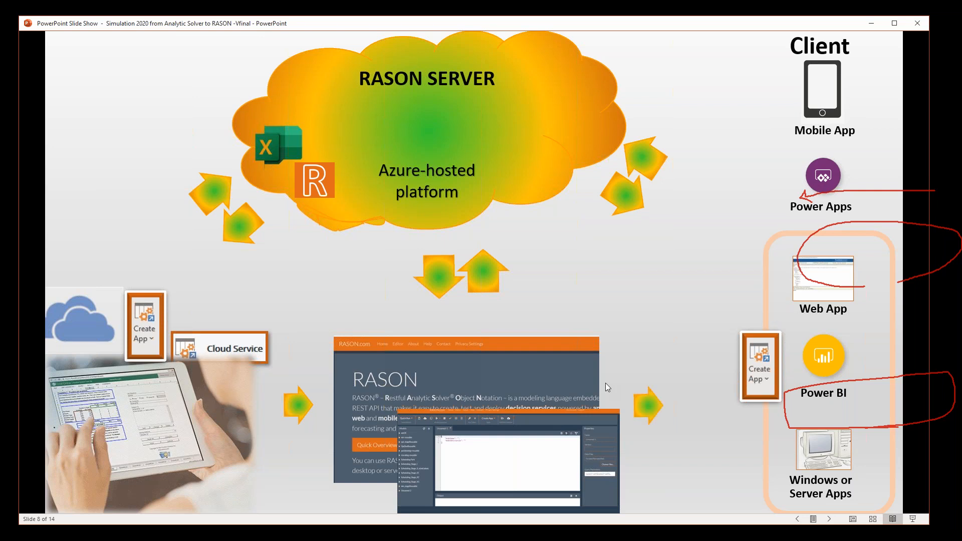
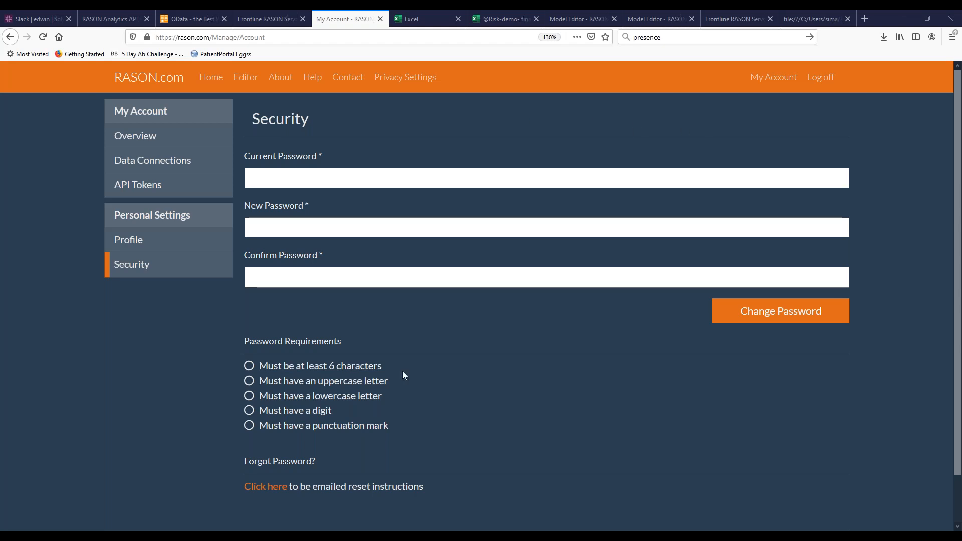
Switch to the 1SoftwareProduct(Sim)-Practice workbook and start a new correlation matrix, keeping Rank Correlation as the type
{"action": "mouse_move", "coordinate": [375, 536]}
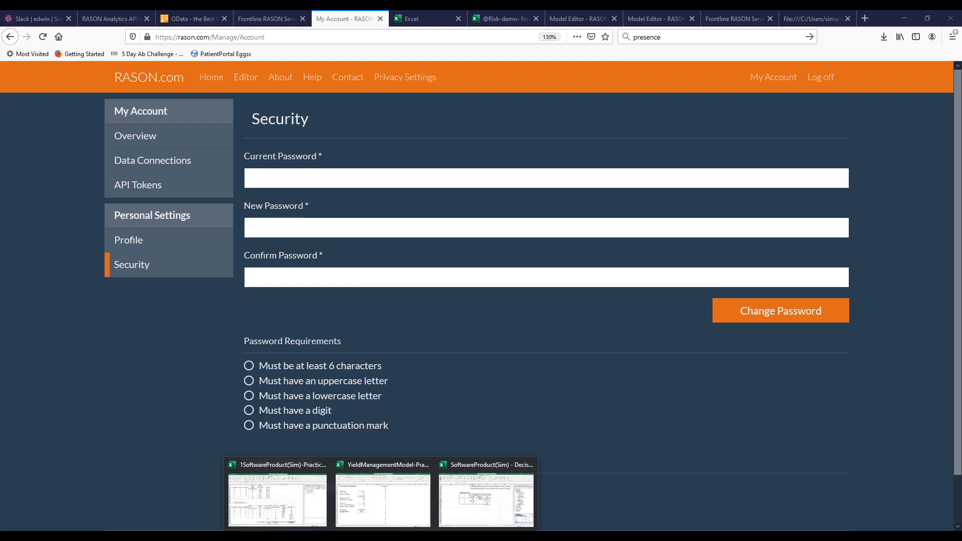
{"action": "left_click", "coordinate": [303, 501]}
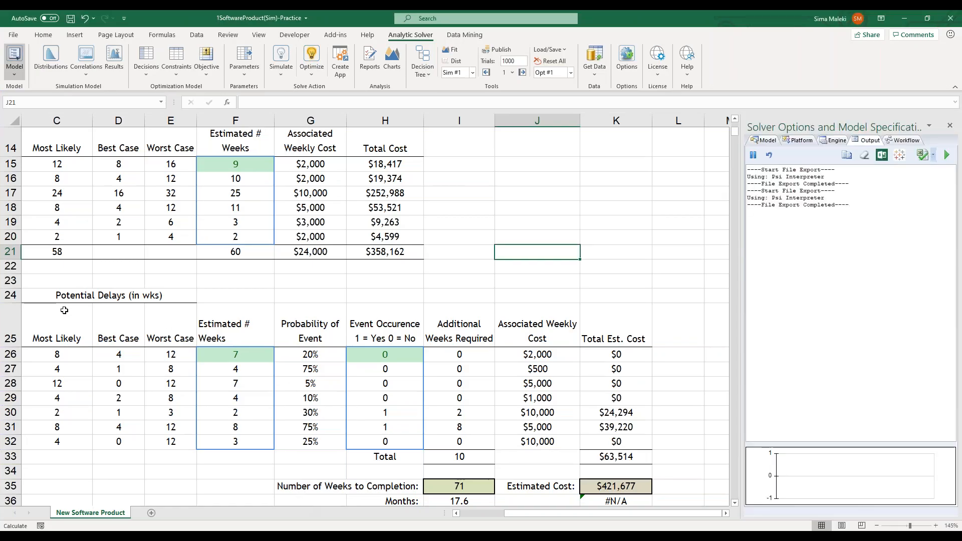
{"action": "scroll", "coordinate": [64, 310], "scroll_direction": "down", "scroll_amount": 2}
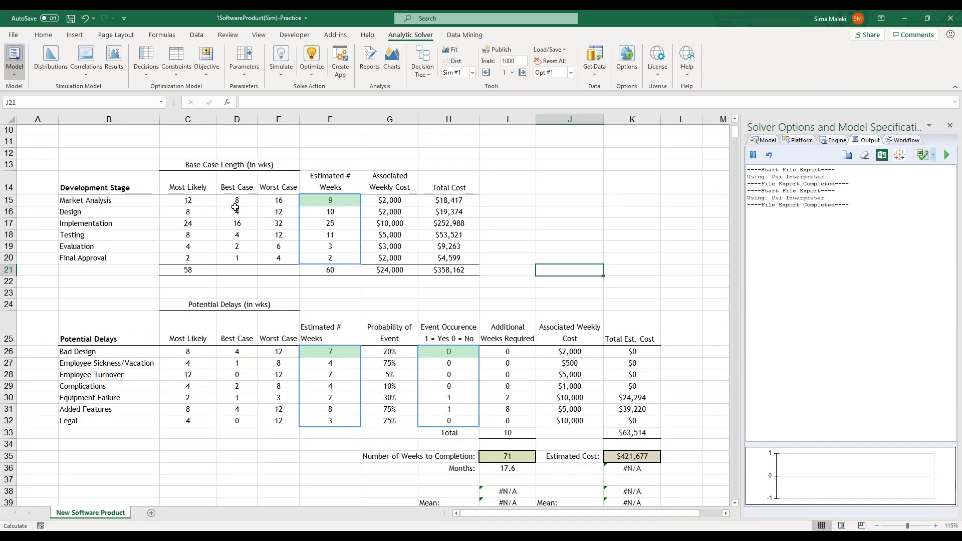
{"action": "left_click", "coordinate": [86, 56]}
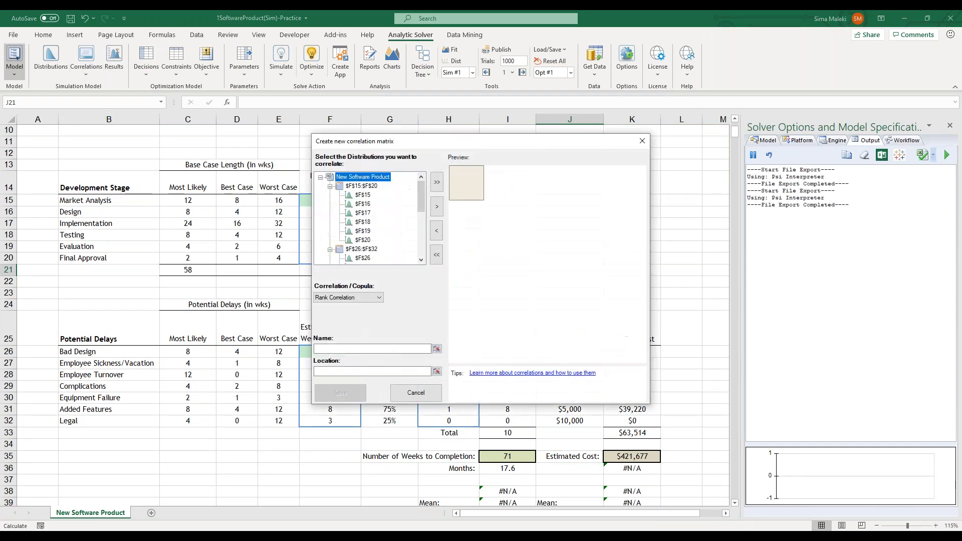
{"action": "left_click", "coordinate": [376, 297]}
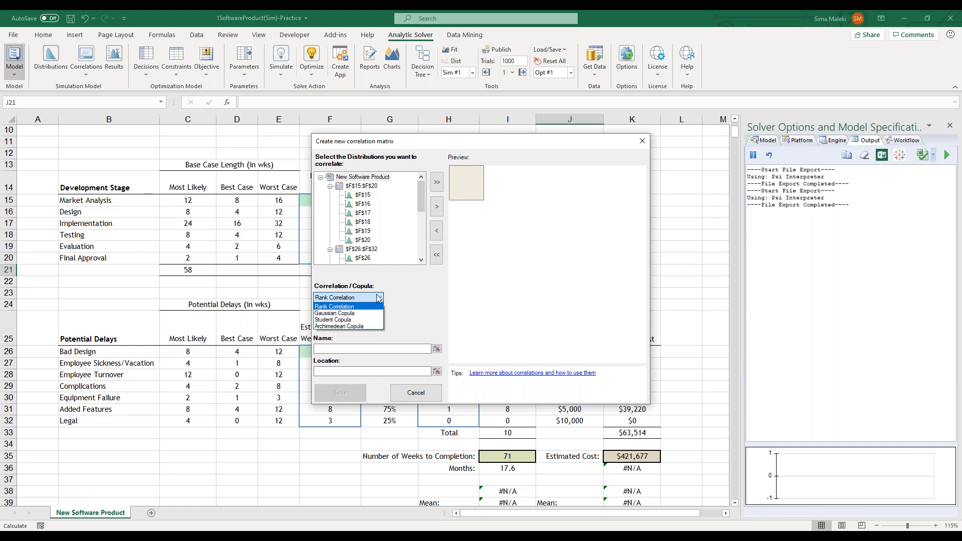
{"action": "left_click", "coordinate": [395, 311]}
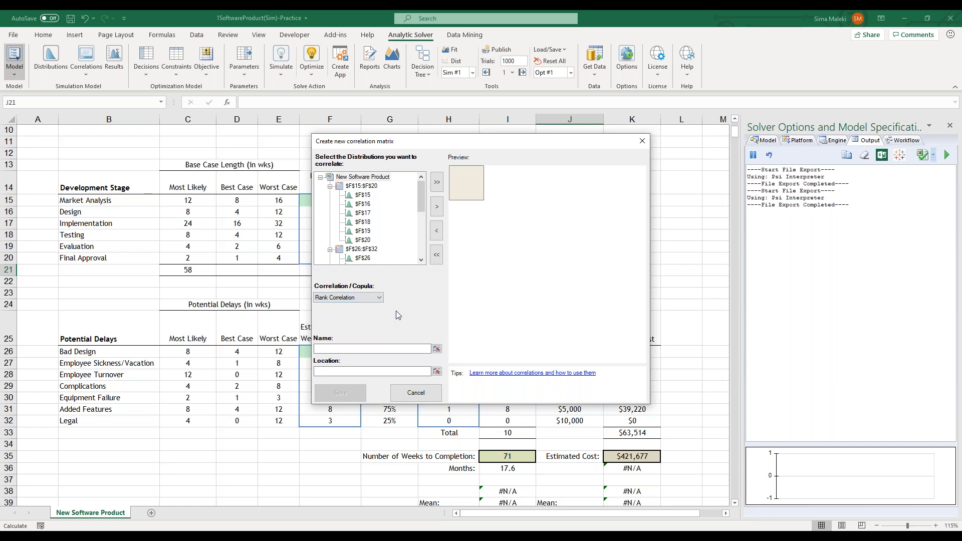
Add the distributions $F$16 and $F$17 to the new correlation matrix
{"action": "left_click", "coordinate": [362, 195]}
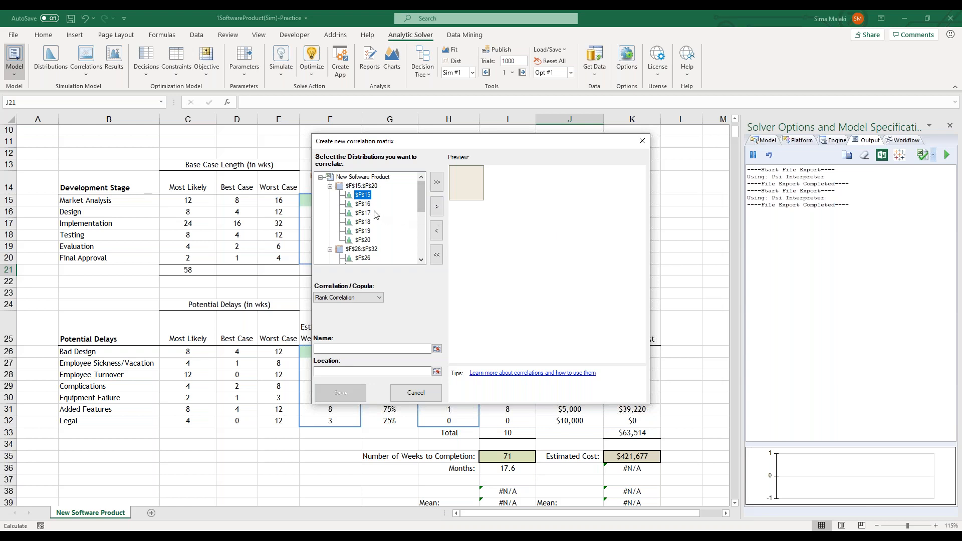
{"action": "left_click", "coordinate": [364, 204]}
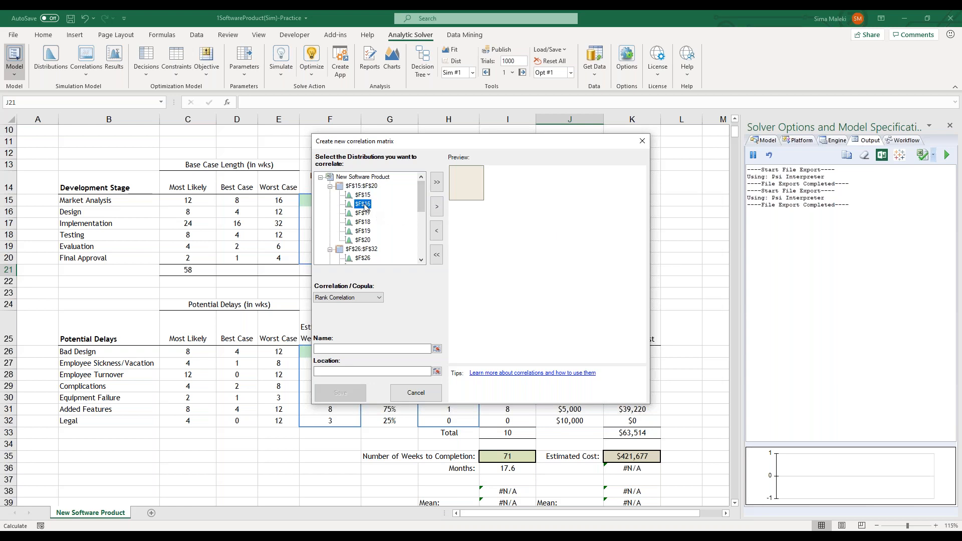
{"action": "left_click", "coordinate": [437, 206]}
{"action": "left_click", "coordinate": [362, 212]}
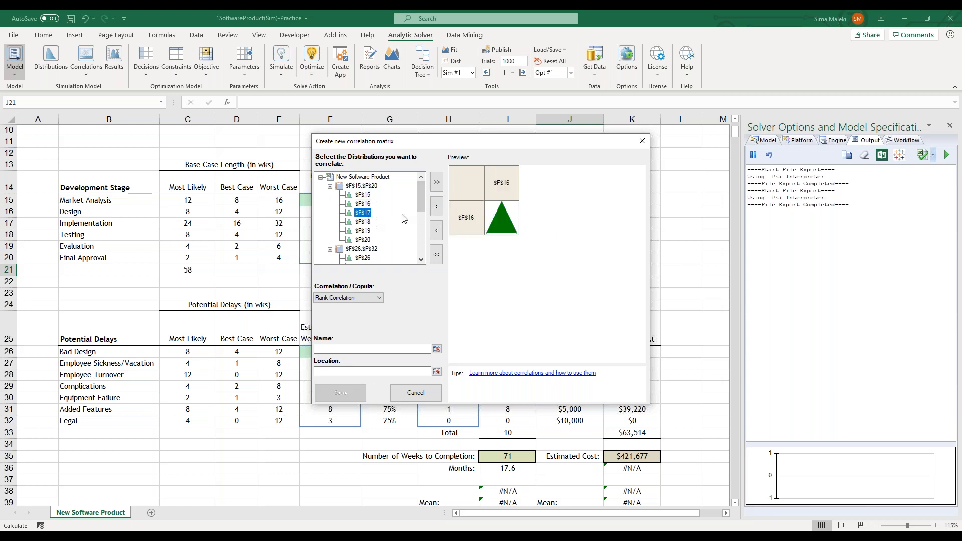
{"action": "left_click", "coordinate": [440, 208]}
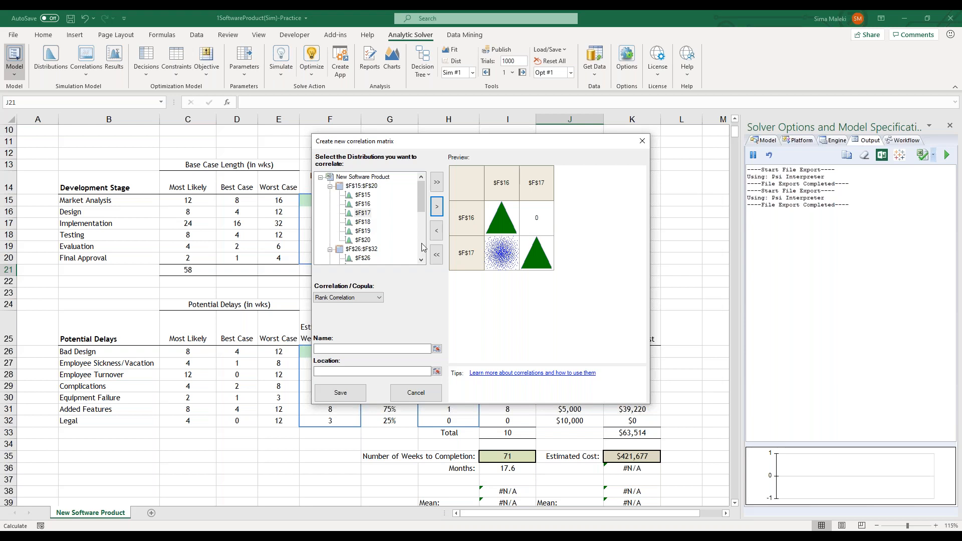
Set the correlation between $F$16 and $F$17 to 0.5, adjust it to 0.17 in the scatter plot, and accept it
{"action": "left_click", "coordinate": [536, 223]}
{"action": "left_click", "coordinate": [535, 222]}
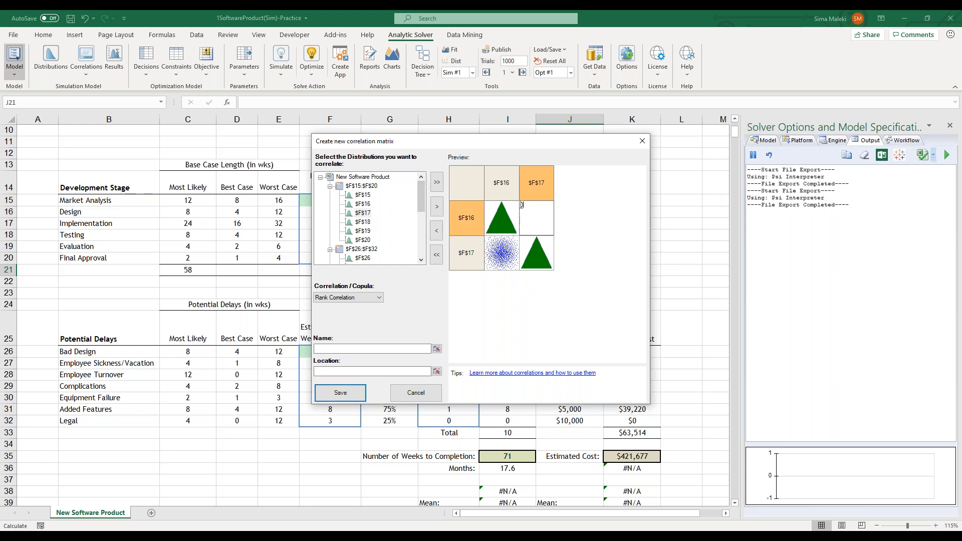
{"action": "type", "text": ".5"}
{"action": "double_click", "coordinate": [514, 266]}
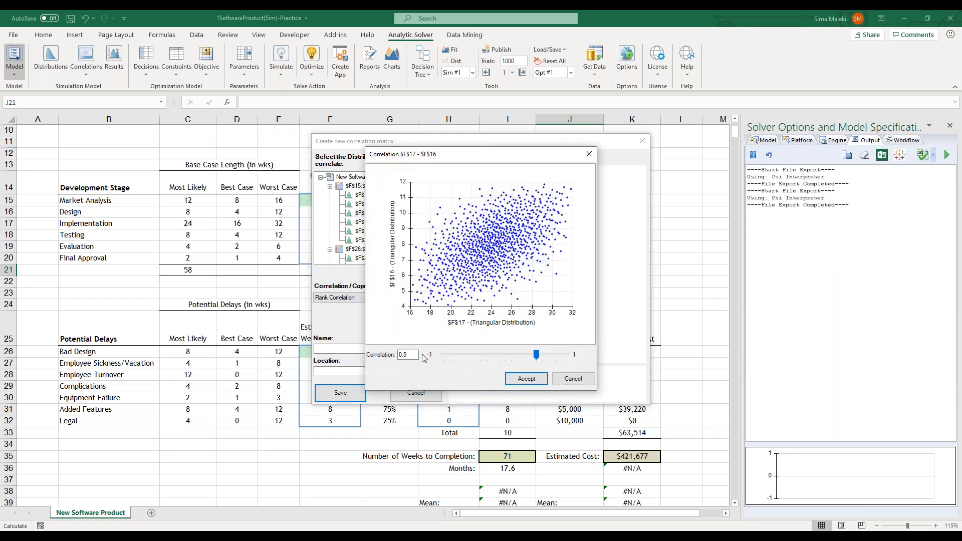
{"action": "left_click_drag", "start_coordinate": [536, 355], "coordinate": [516, 355]}
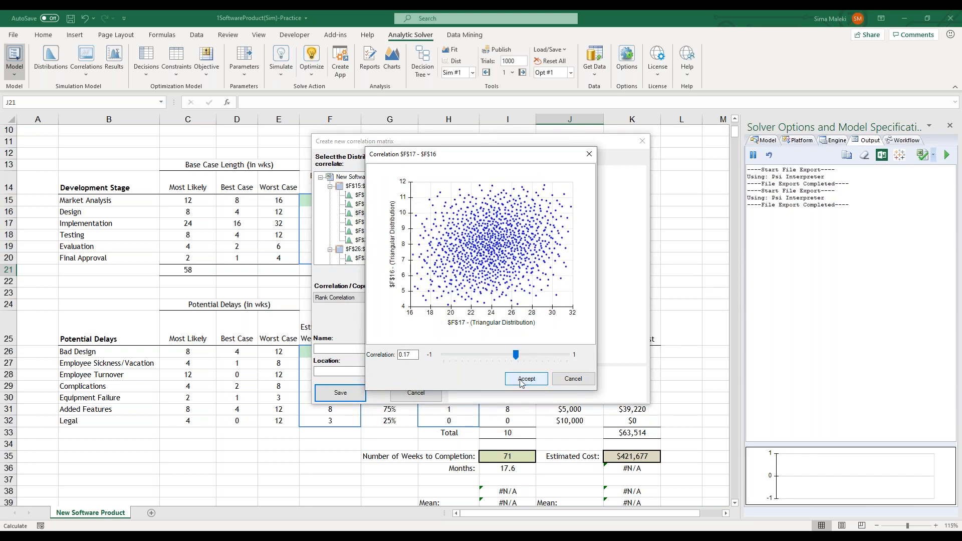
{"action": "left_click", "coordinate": [521, 379]}
Name the correlation matrix corr1, place it at $J$15, save it and close the correlation manager
{"action": "left_click", "coordinate": [326, 352]}
{"action": "type", "text": "co"}
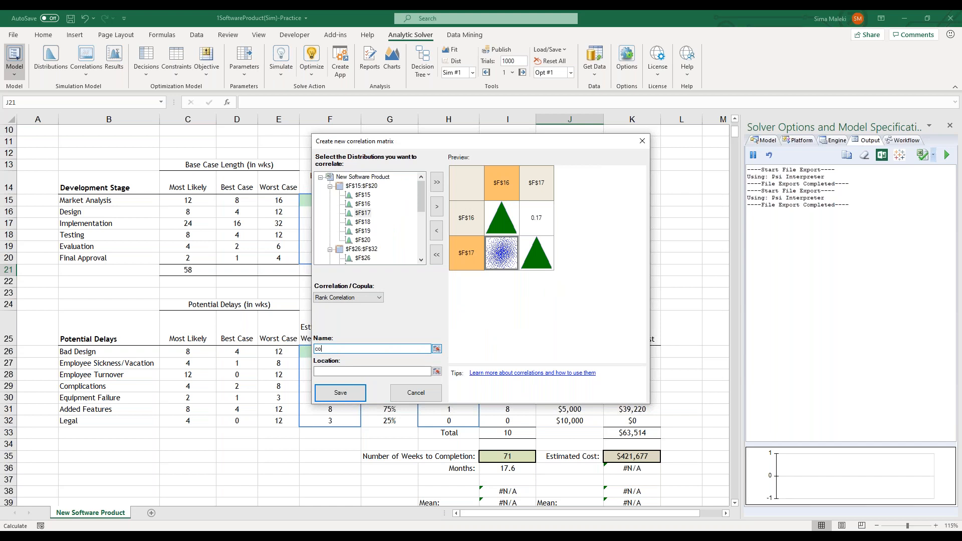
{"action": "type", "text": "rr1"}
{"action": "left_click", "coordinate": [436, 371]}
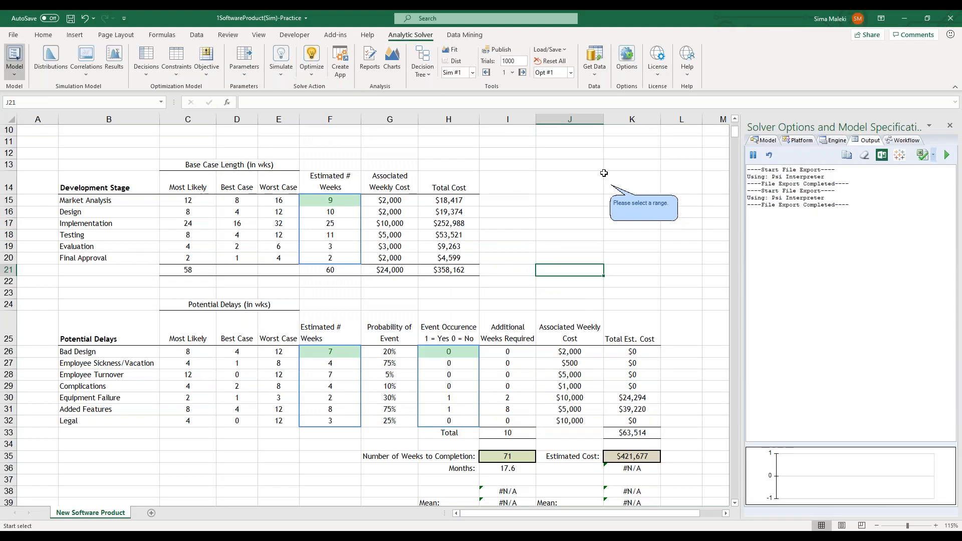
{"action": "left_click", "coordinate": [571, 202]}
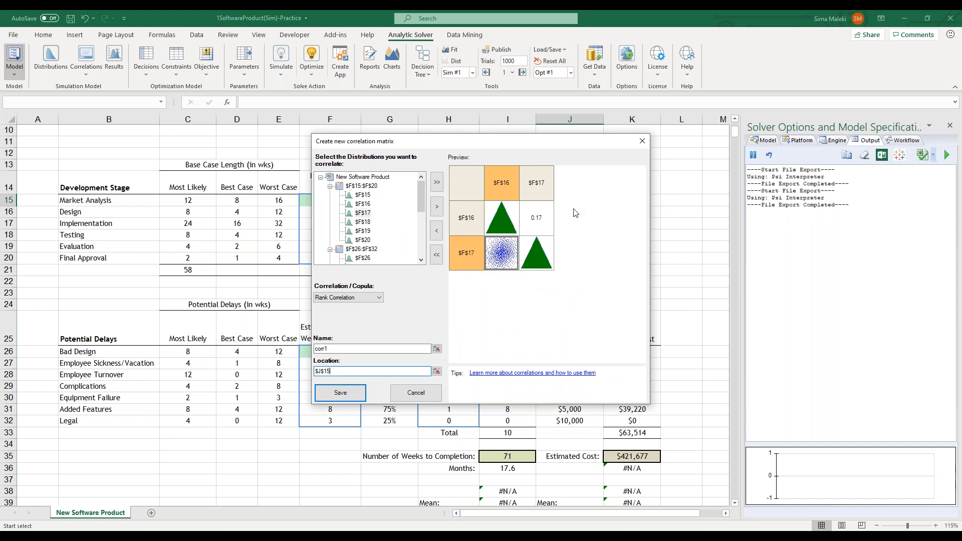
{"action": "left_click", "coordinate": [339, 393]}
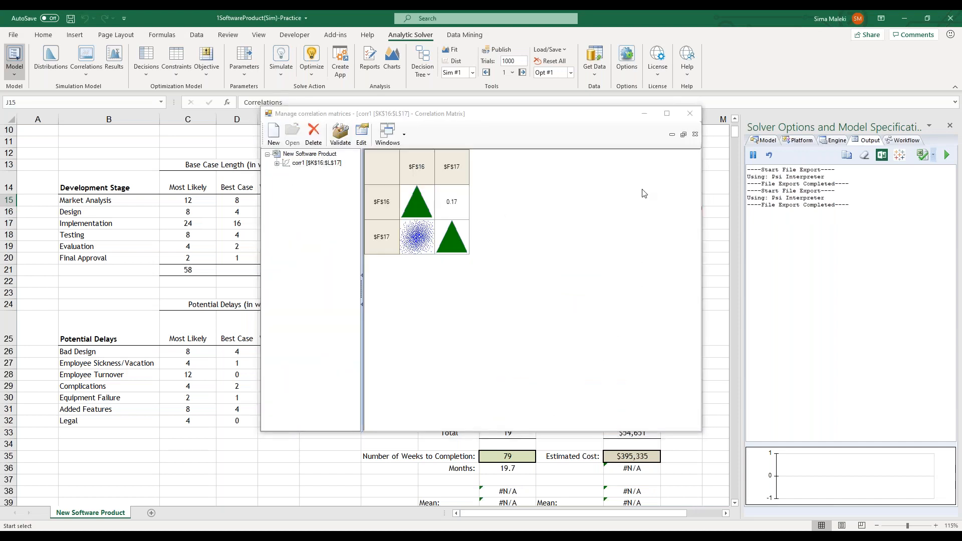
{"action": "left_click", "coordinate": [690, 114]}
Select the range J15:M19 around the saved correlation matrix and review the development stage table
{"action": "left_click_drag", "start_coordinate": [707, 245], "coordinate": [559, 197]}
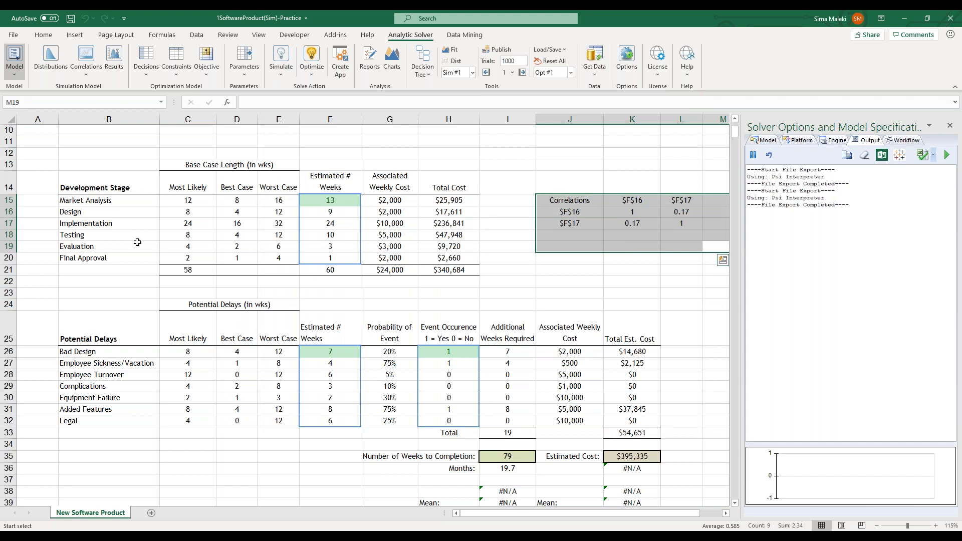
{"action": "scroll", "coordinate": [137, 357], "scroll_direction": "up", "scroll_amount": 3}
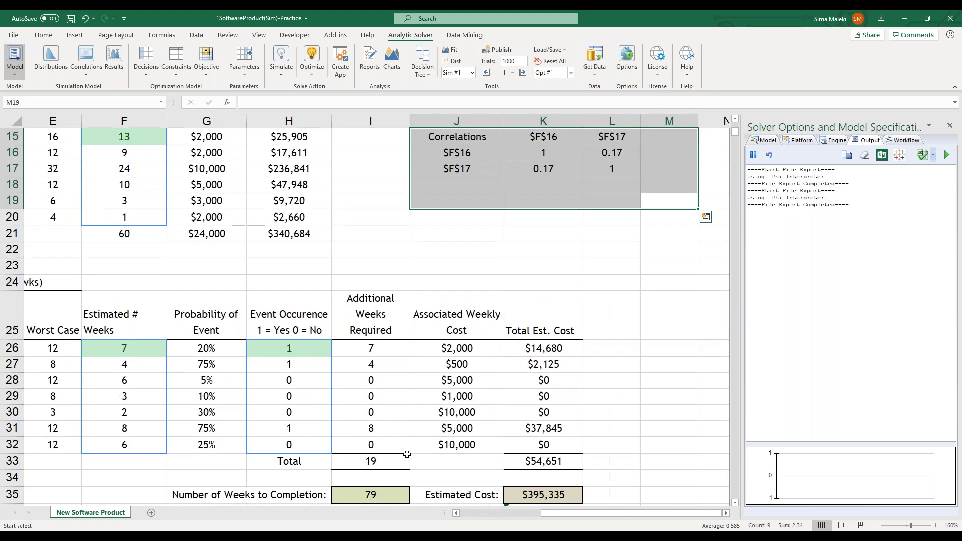
{"action": "left_click_drag", "start_coordinate": [593, 514], "coordinate": [533, 514]}
{"action": "scroll", "coordinate": [425, 399], "scroll_direction": "up", "scroll_amount": 2}
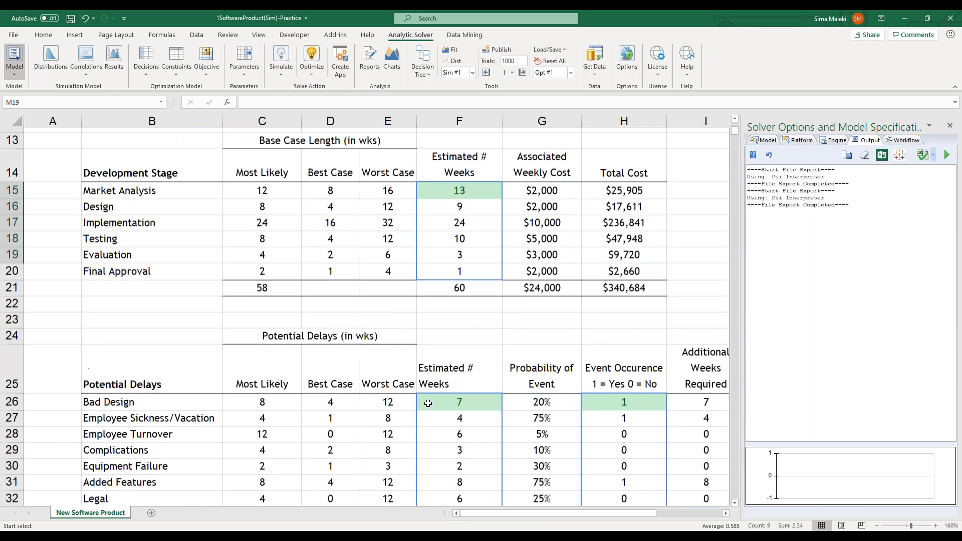
{"action": "scroll", "coordinate": [425, 399], "scroll_direction": "up", "scroll_amount": 1}
{"action": "scroll", "coordinate": [427, 403], "scroll_direction": "up", "scroll_amount": 1}
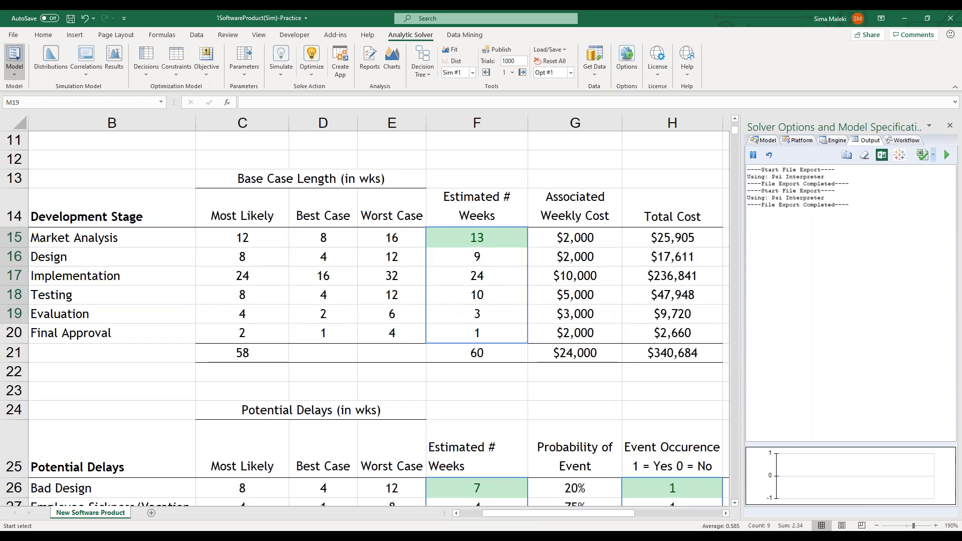
Display the worksheet's formulas, widen column F to examine the PsiCorrMatrix arguments in F16 and F17, and return to displaying values
{"action": "key", "text": "ctrl+grave"}
{"action": "left_click_drag", "start_coordinate": [509, 514], "coordinate": [543, 511]}
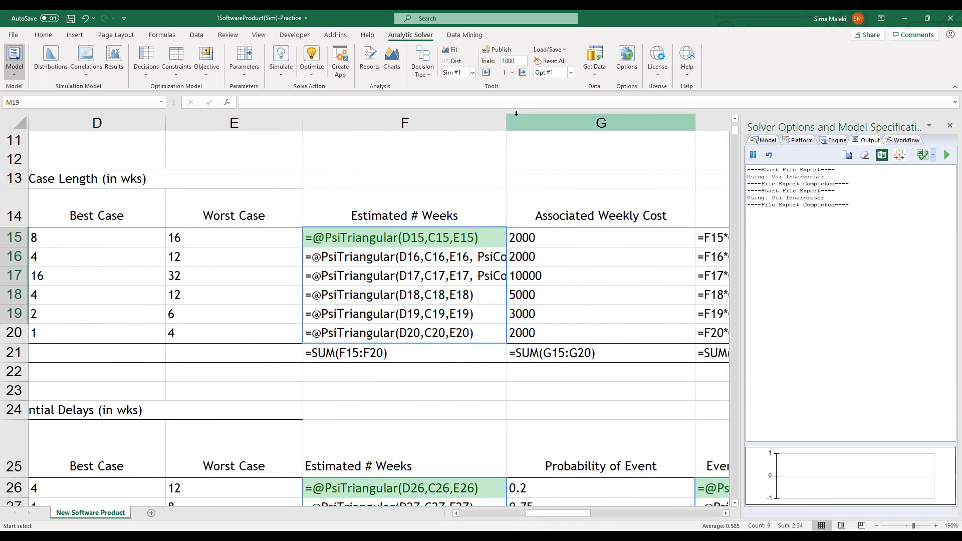
{"action": "left_click_drag", "start_coordinate": [506, 122], "coordinate": [634, 126]}
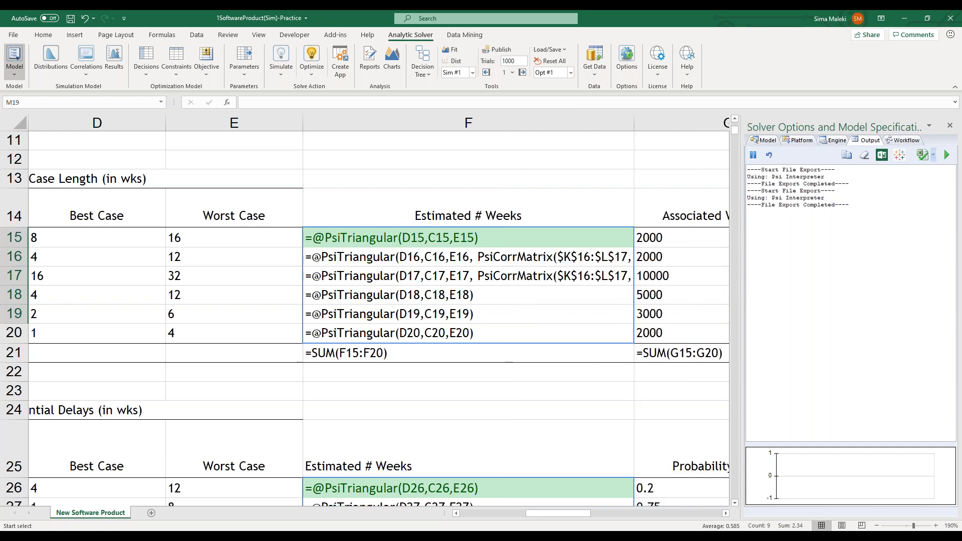
{"action": "left_click", "coordinate": [726, 513]}
{"action": "left_click", "coordinate": [726, 513]}
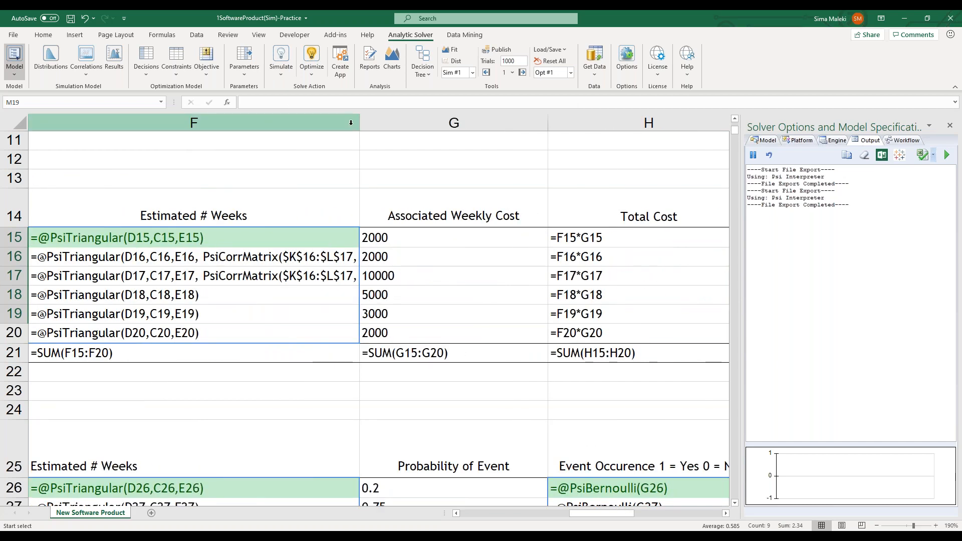
{"action": "left_click_drag", "start_coordinate": [360, 123], "coordinate": [470, 126]}
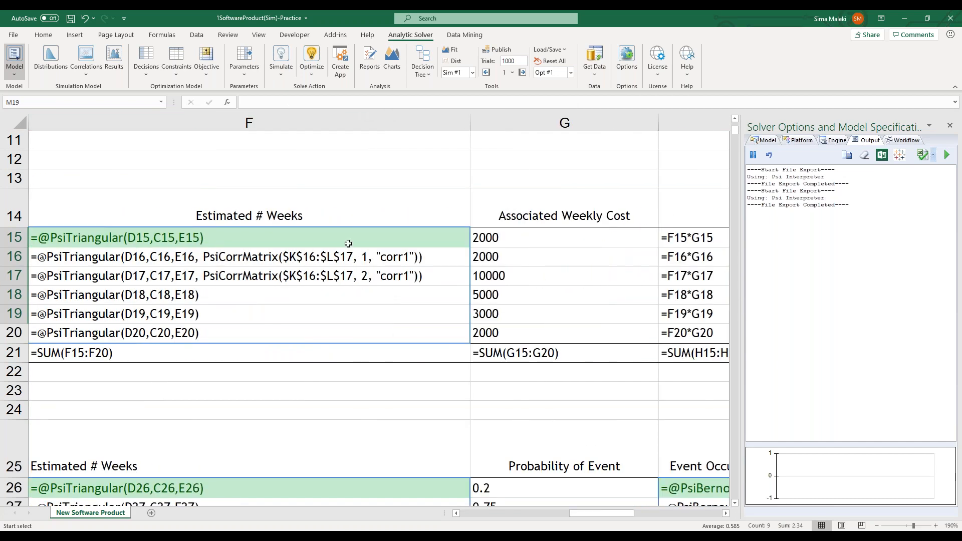
{"action": "left_click", "coordinate": [224, 262]}
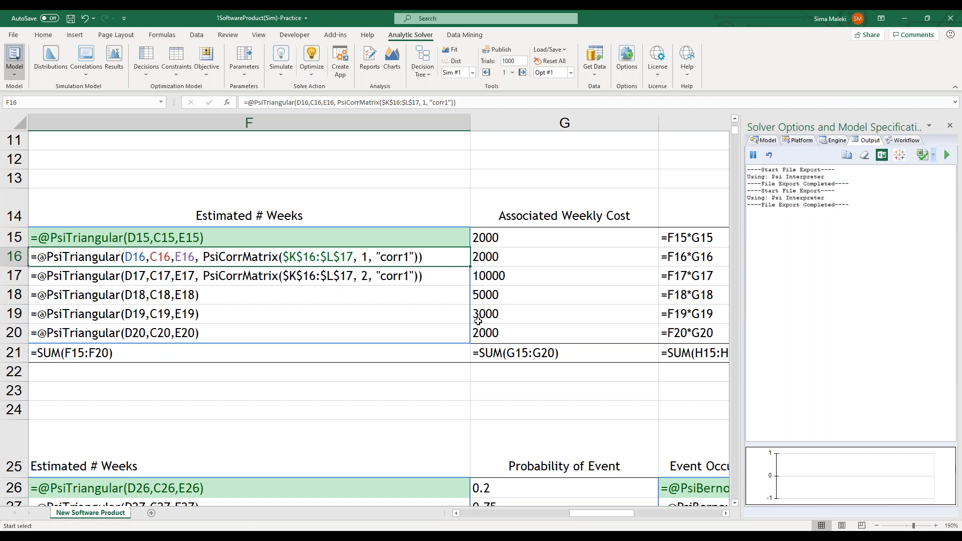
{"action": "key", "text": "ctrl+grave"}
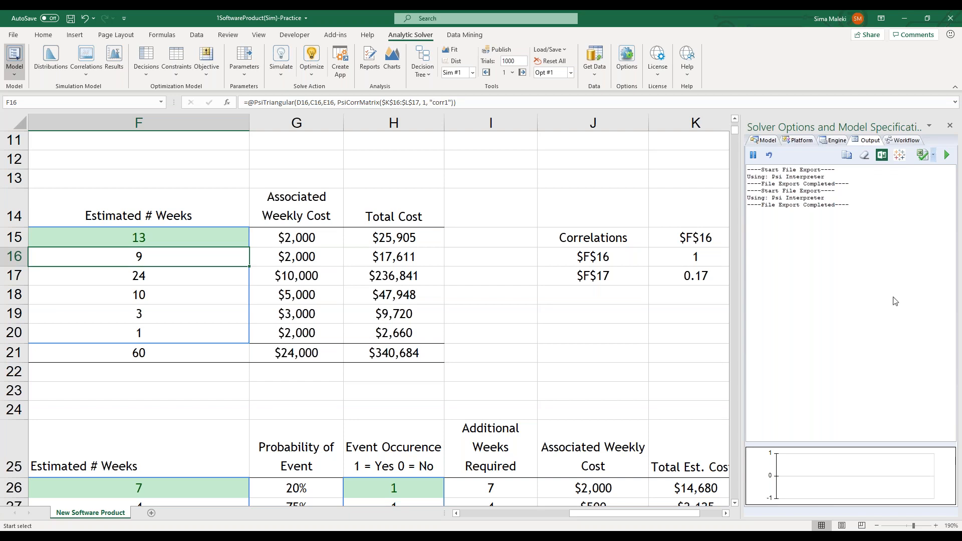
{"action": "left_click", "coordinate": [949, 441]}
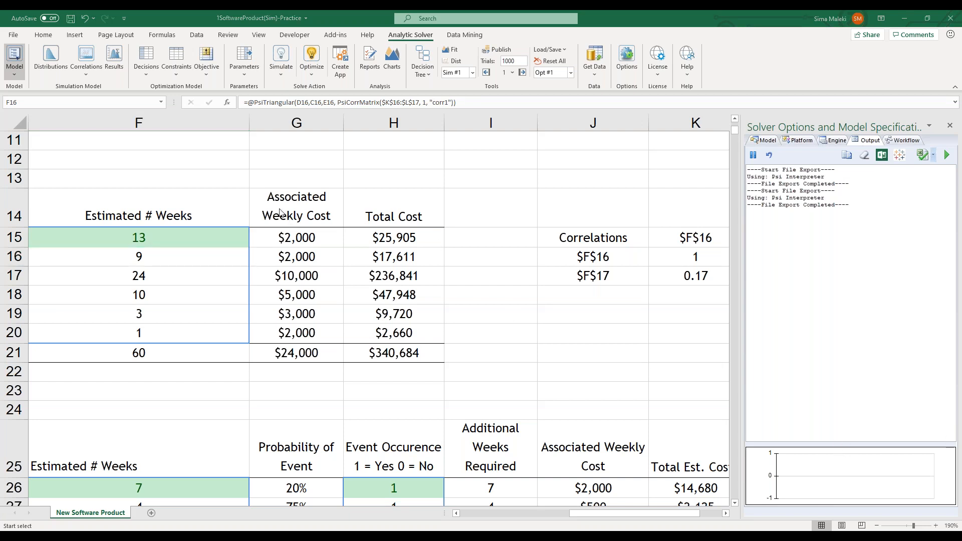